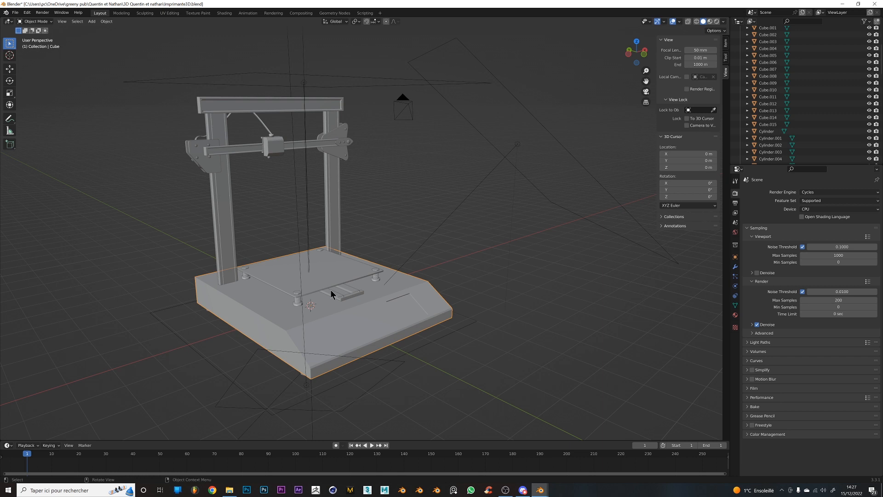
middle_drag(331, 291, 373, 294)
scroll(342, 270, down, 2)
scroll(341, 270, up, 3)
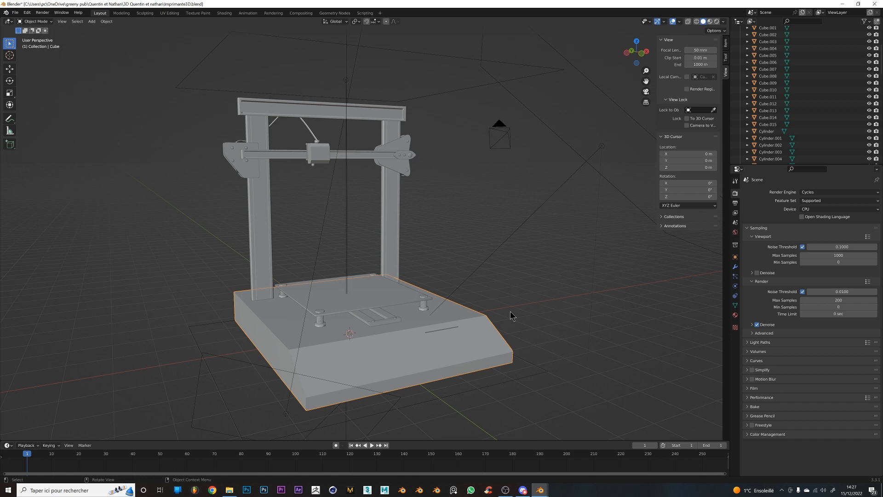
shift+middle_drag(511, 316, 520, 288)
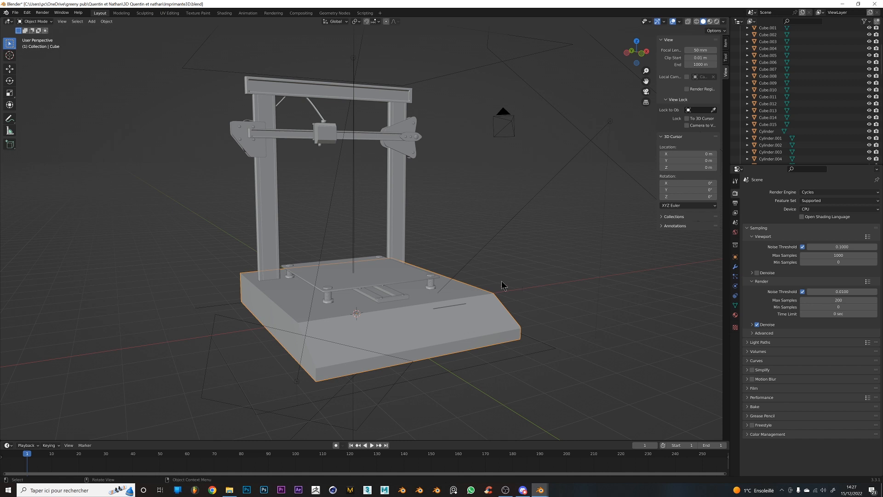
Delete the flat underside faces of the printer's base in Edit Mode and return to Object Mode
middle_drag(410, 290, 373, 146)
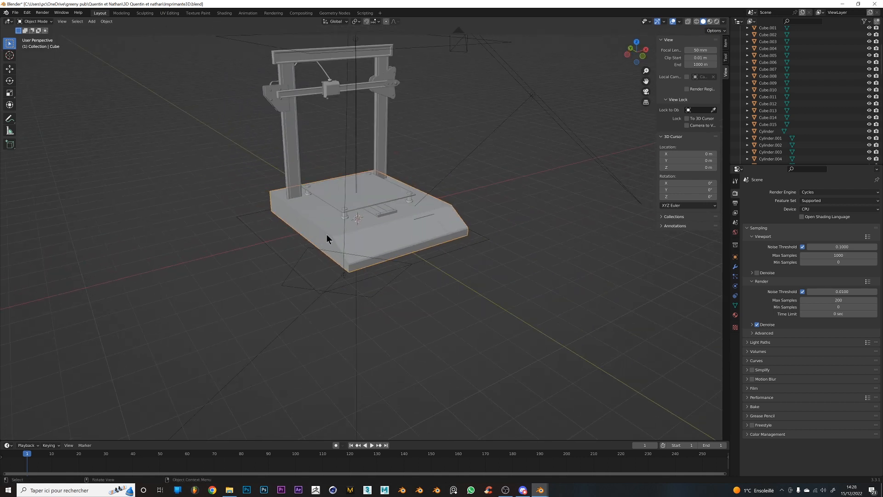
middle_drag(329, 241, 370, 235)
key(Tab)
click(371, 235)
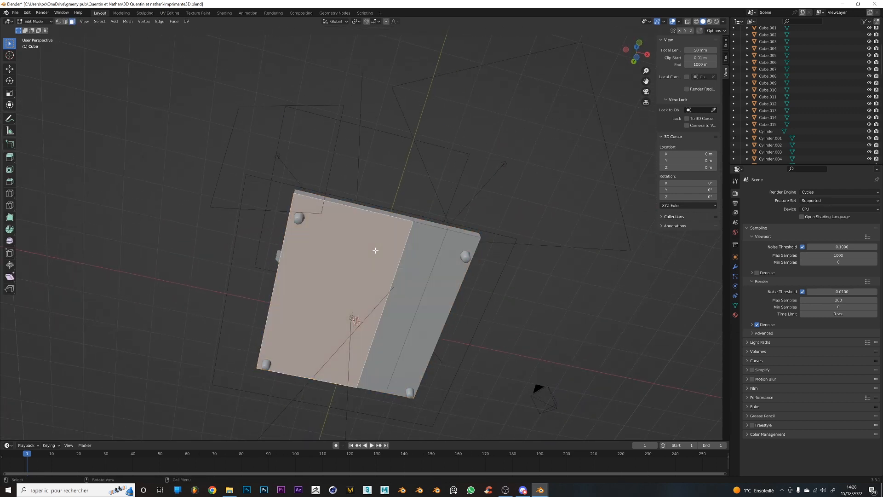
ctrl+click(456, 273)
key(x)
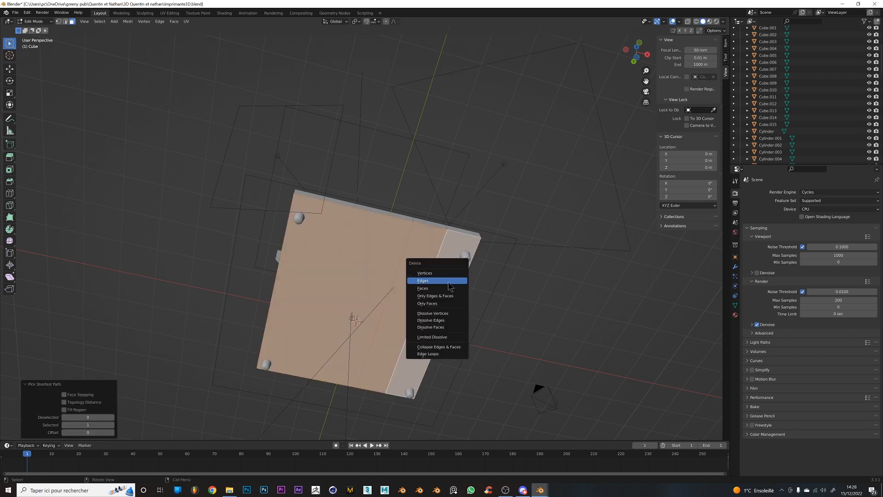
click(455, 284)
middle_drag(455, 284, 523, 331)
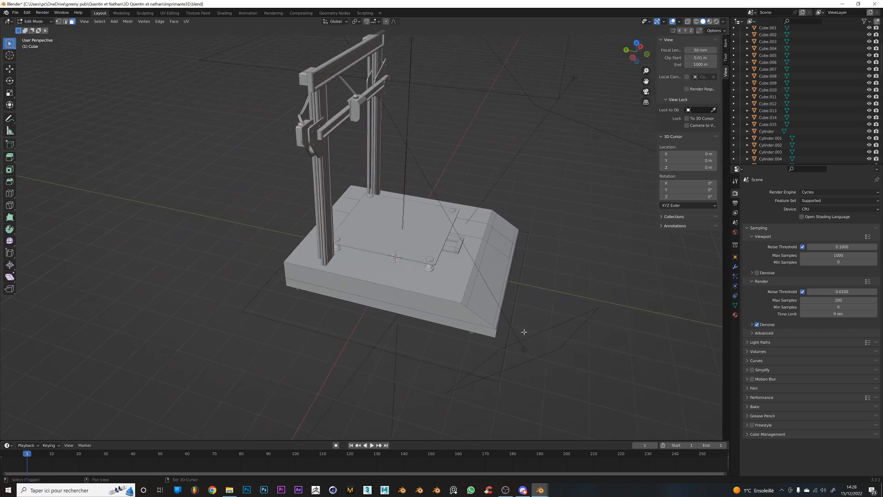
key(Tab)
Hide the top crossbeam (Cube.003) to expose the upper end of the near upright
scroll(467, 305, up, 3)
shift+middle_drag(466, 305, 337, 331)
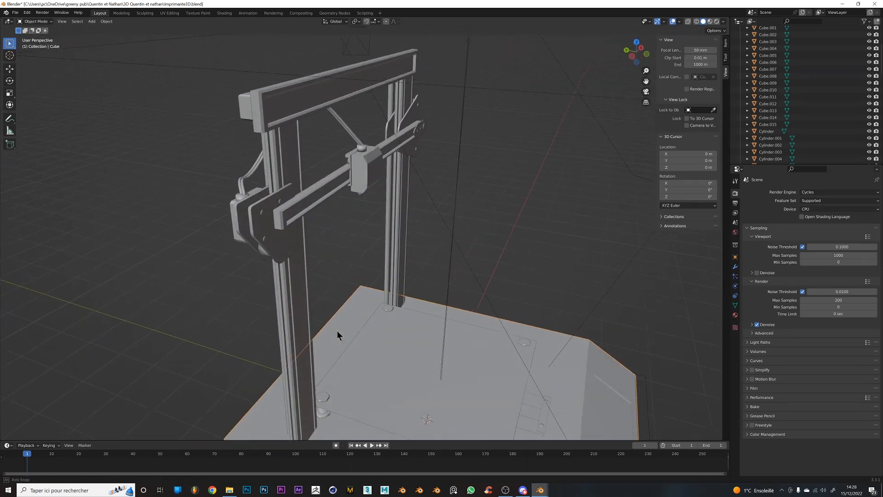
click(292, 278)
scroll(361, 271, up, 2)
scroll(255, 54, up, 4)
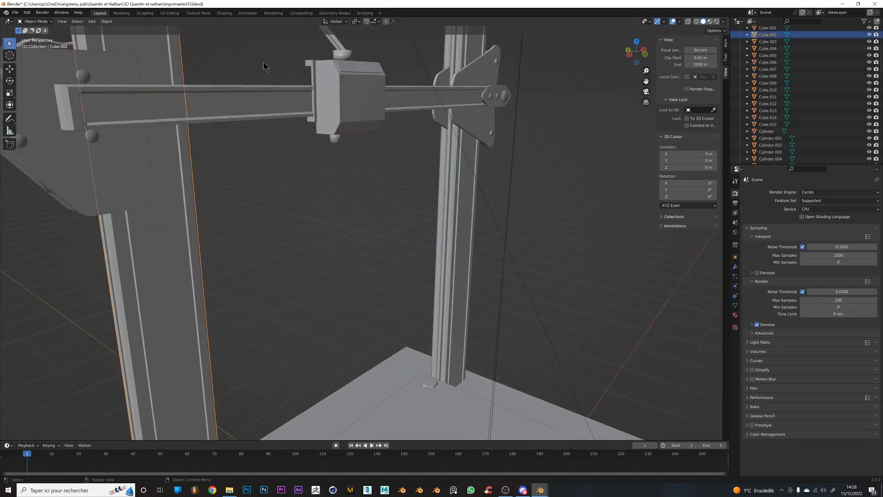
shift+middle_drag(263, 62, 342, 237)
middle_drag(287, 197, 312, 209)
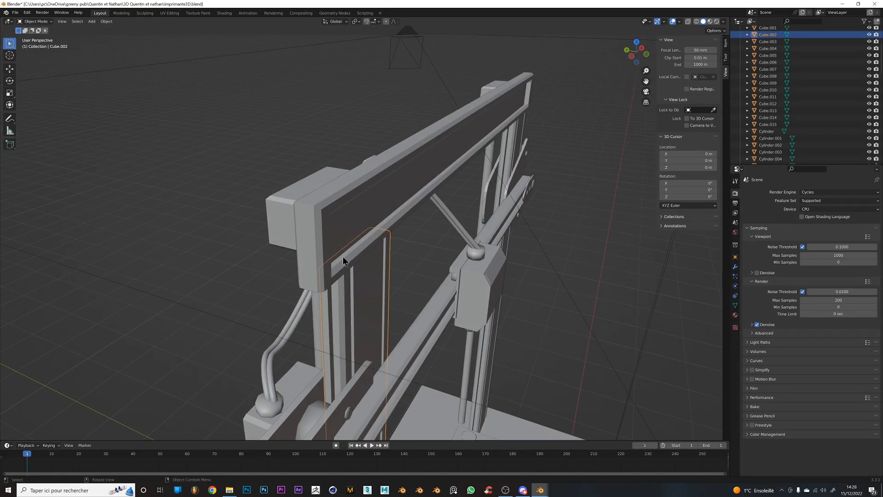
click(363, 217)
middle_drag(363, 217, 374, 231)
scroll(368, 272, up, 4)
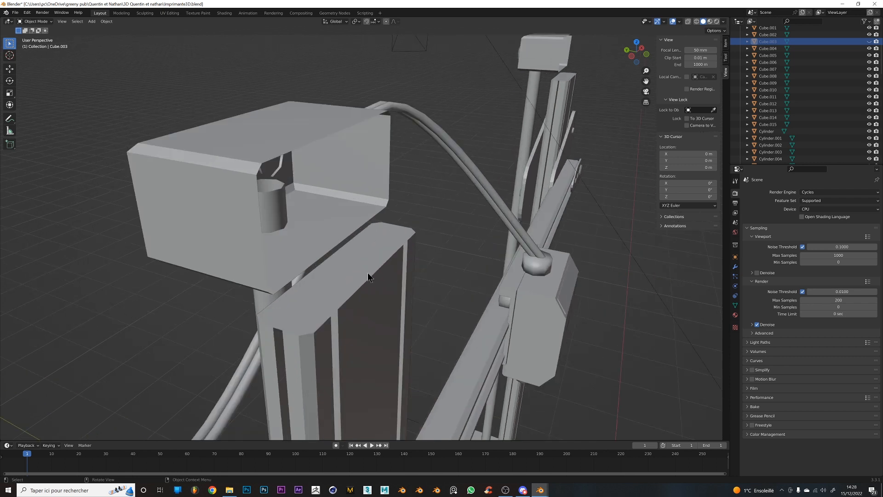
Select the main faces capping the upper end of the near upright (Cube.002) and delete them
click(366, 274)
key(Tab)
click(308, 320)
ctrl+click(283, 309)
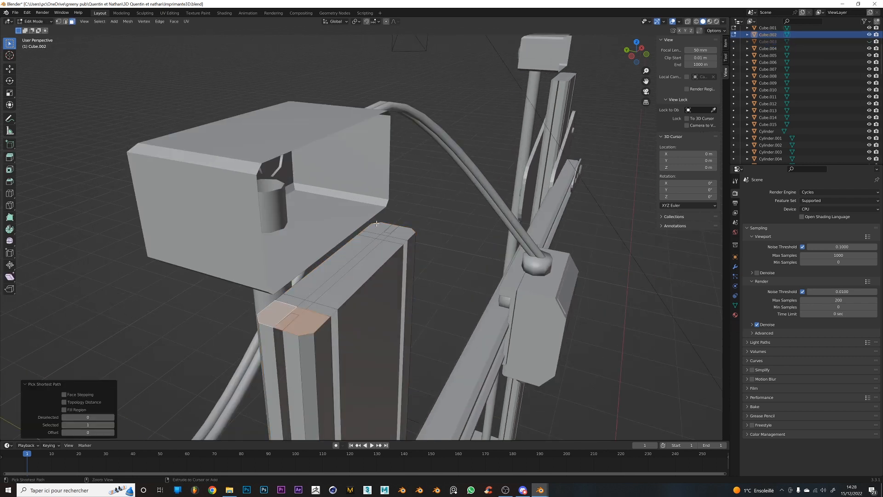
ctrl+click(377, 224)
ctrl+click(362, 272)
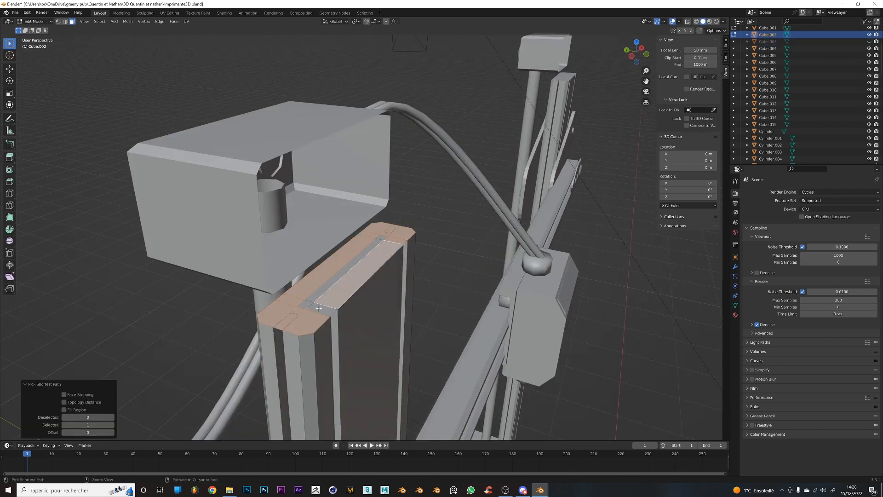
ctrl+click(319, 309)
ctrl+click(307, 303)
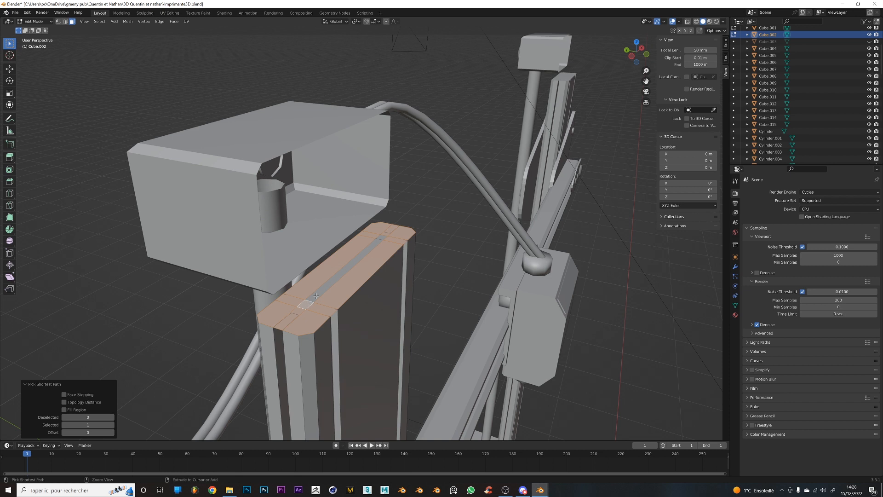
key(x)
click(379, 235)
Delete the leftover small cap face at the near end of the upright's top
click(295, 316)
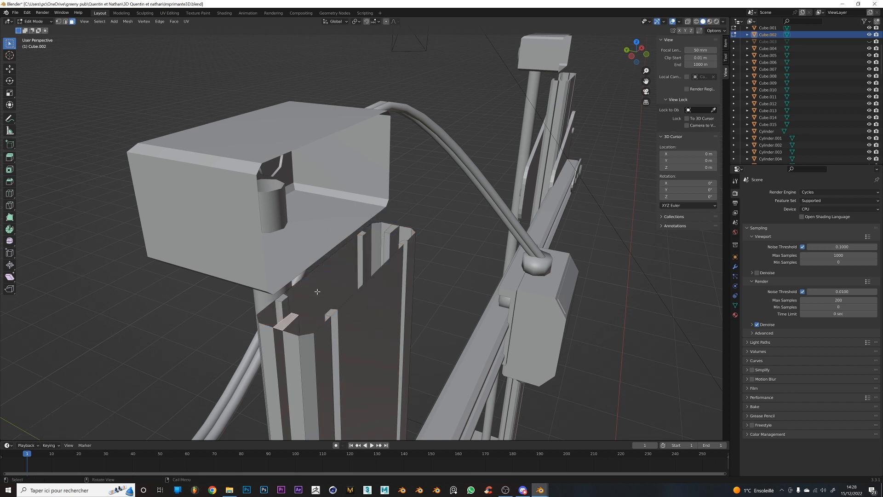
key(x)
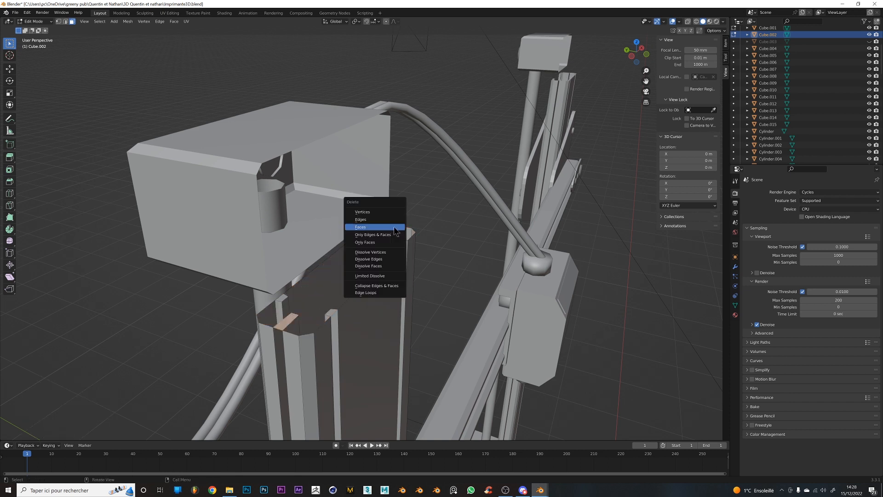
click(394, 227)
middle_drag(394, 227, 358, 254)
key(Tab)
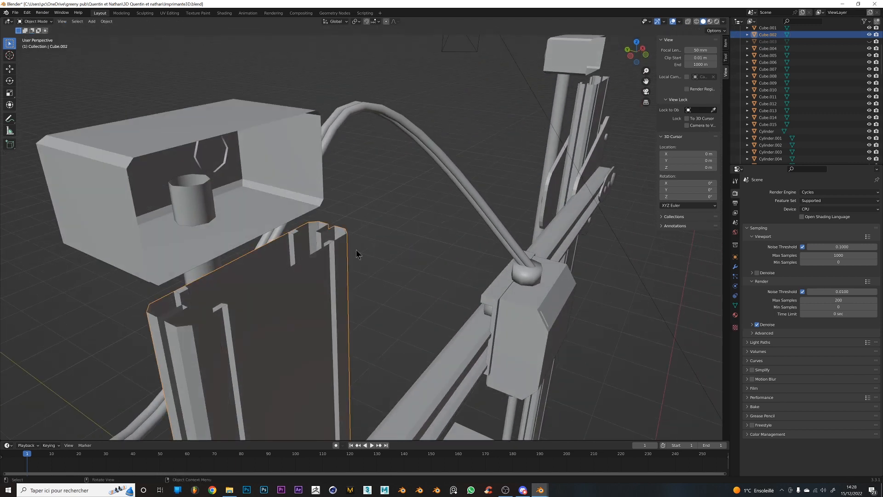
Delete the remaining small cap faces around the grooves at the upright's upper end
key(Tab)
shift+click(327, 242)
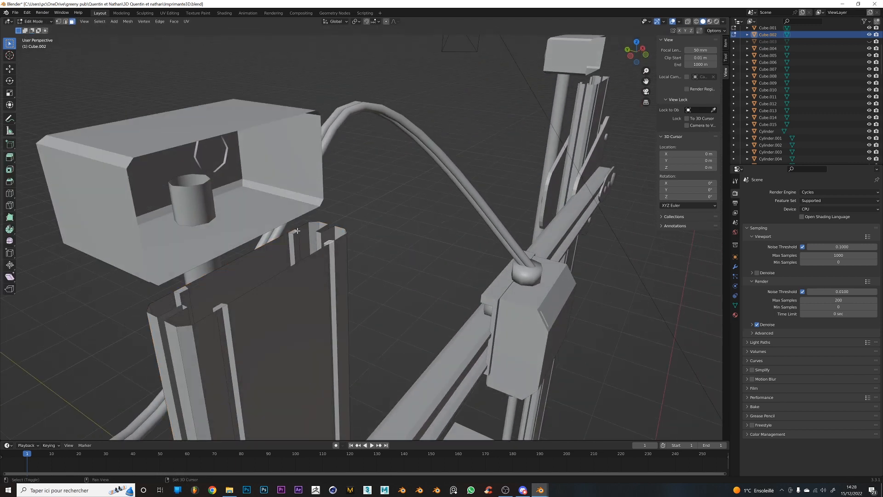
shift+click(295, 231)
shift+click(182, 290)
key(x)
click(216, 306)
key(Tab)
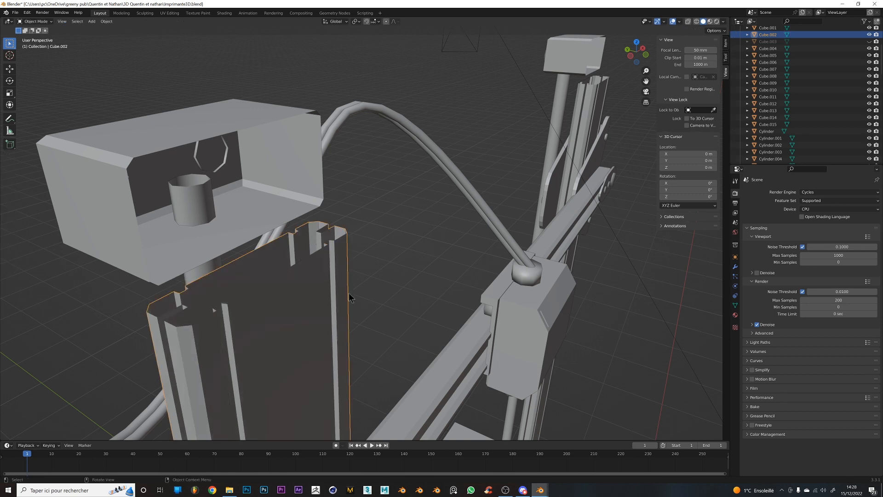
Check the upright in isolation, return to the full scene and unhide the top crossbeam
key(KP_Divide)
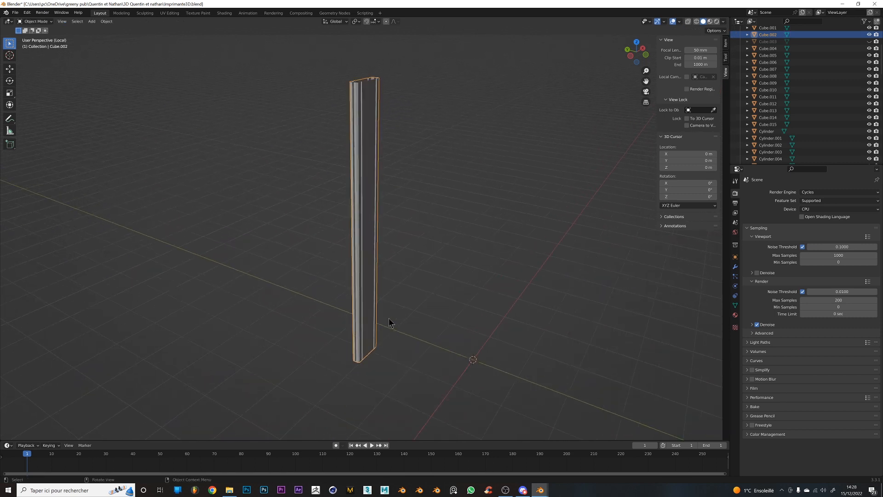
key(KP_Divide)
key(alt+h)
Select the near upright (Cube.002) and isolate it in local view
scroll(386, 323, down, 3)
middle_drag(384, 323, 386, 262)
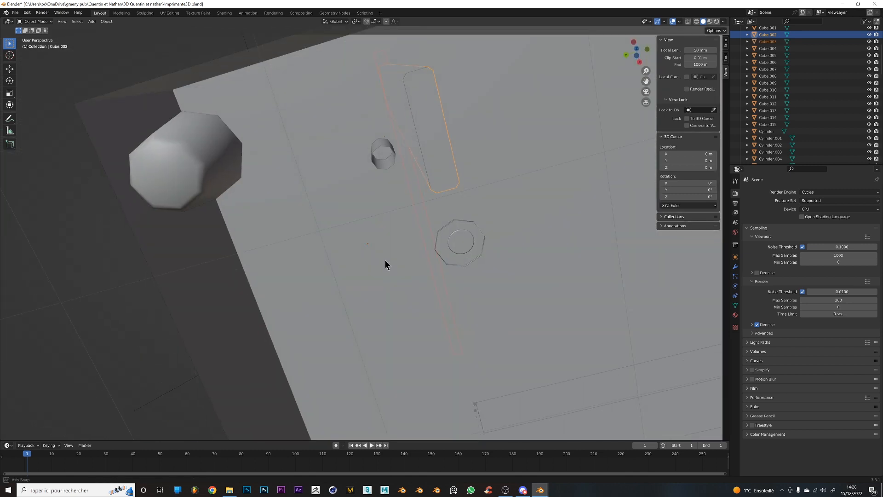
scroll(405, 209, down, 4)
middle_drag(406, 210, 414, 247)
click(409, 280)
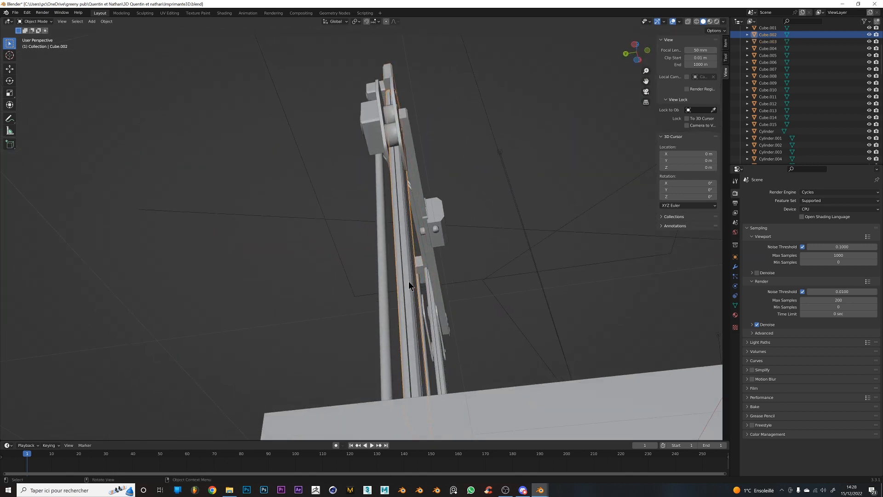
key(KP_Divide)
Delete all faces capping the bottom end of the isolated upright, then leave local view
key(Tab)
scroll(371, 326, up, 3)
shift+middle_drag(371, 326, 374, 138)
middle_drag(397, 272, 419, 243)
shift+middle_drag(424, 112, 425, 212)
drag(355, 117, 455, 302)
key(x)
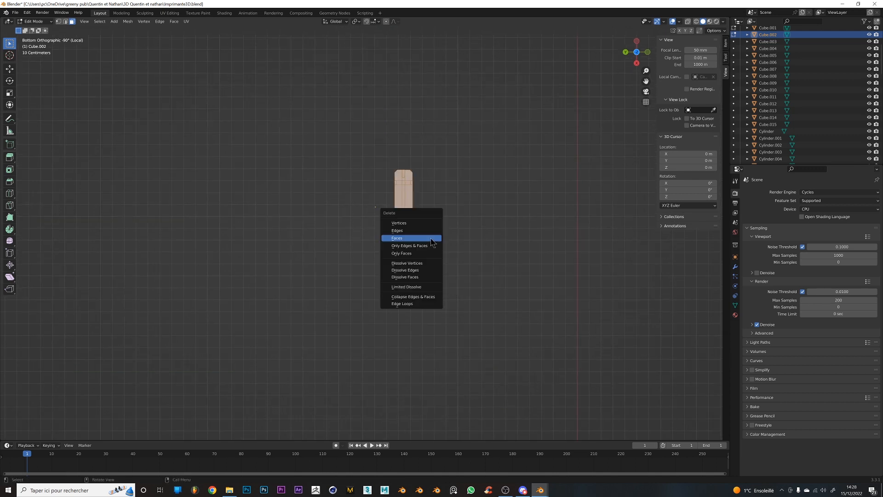
click(430, 237)
middle_drag(437, 219, 423, 324)
key(Tab)
key(KP_Divide)
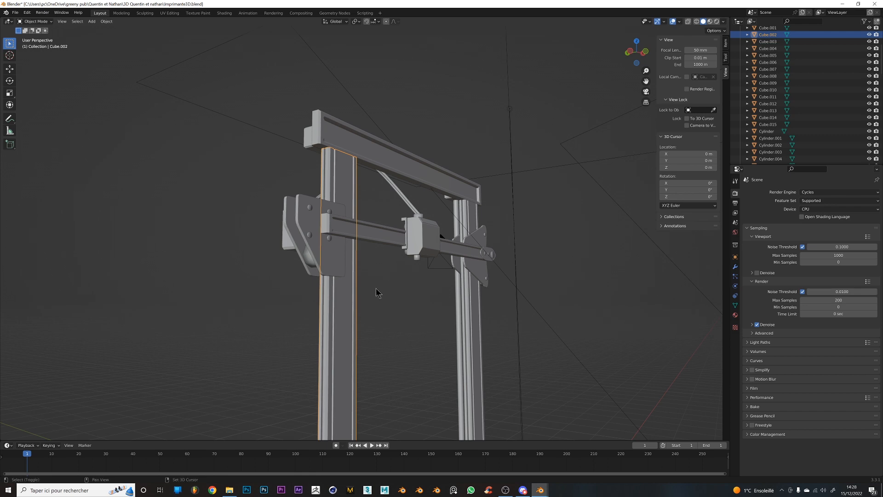
Inspect the print head, uprights and base of the printer from several angles
shift+middle_drag(377, 288, 453, 209)
middle_drag(453, 209, 421, 267)
click(449, 142)
scroll(448, 143, up, 5)
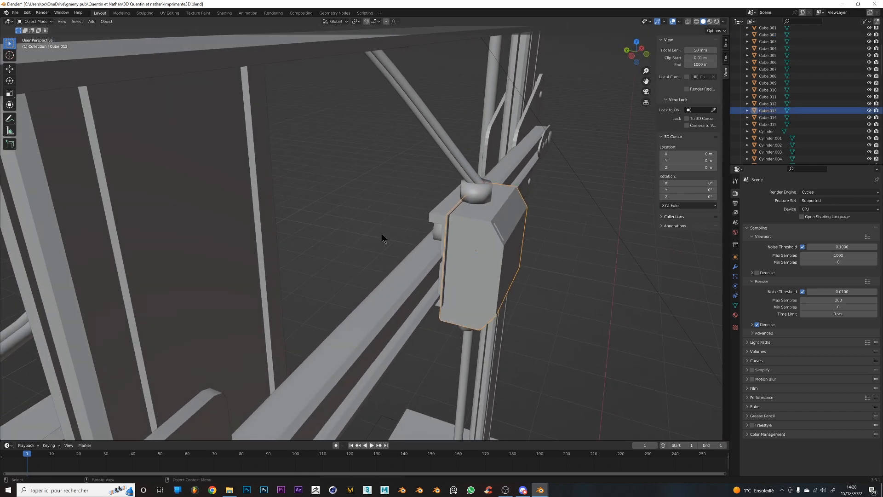
middle_drag(518, 271, 418, 271)
scroll(418, 271, down, 4)
shift+middle_drag(381, 306, 345, 220)
scroll(361, 319, down, 1)
middle_drag(361, 318, 409, 280)
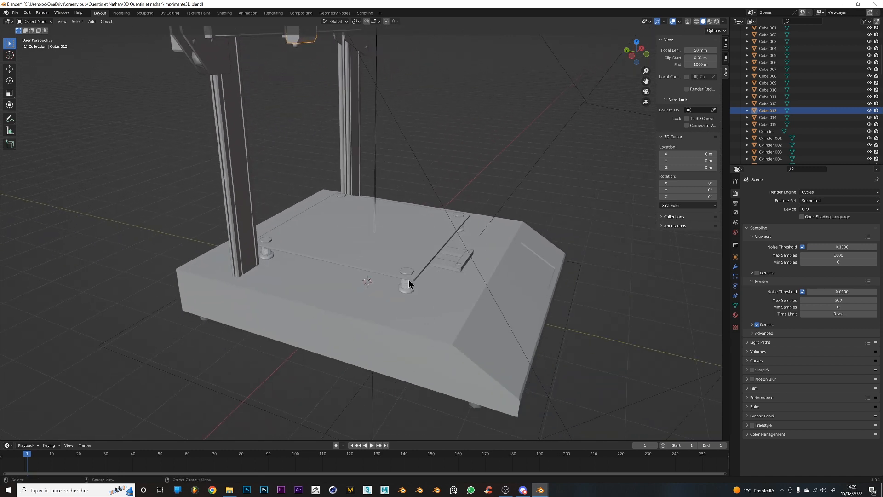
scroll(409, 280, down, 3)
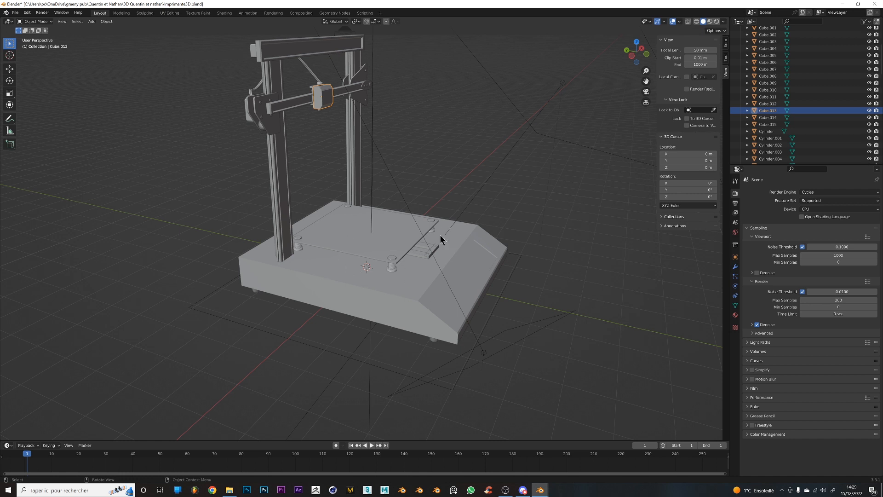
scroll(424, 282, up, 3)
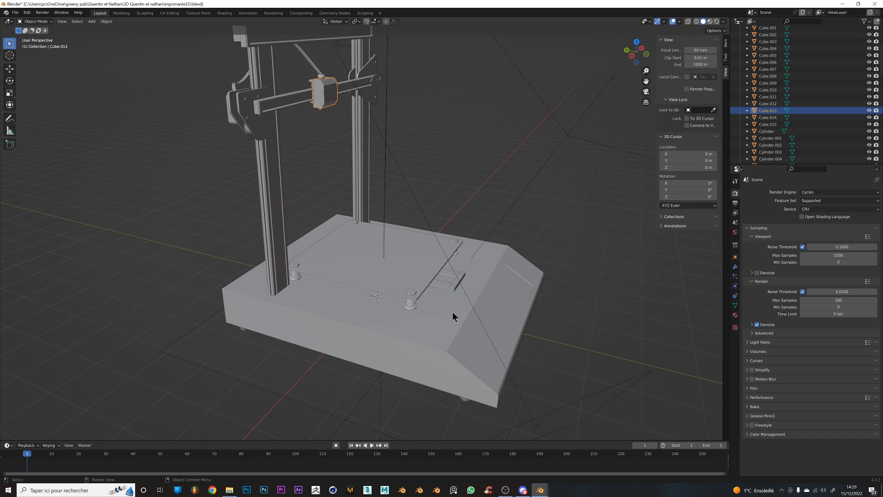
Select the hex bolt at the print bed's near corner, show its material settings and switch the viewport to Material Preview shading
scroll(452, 340, up, 4)
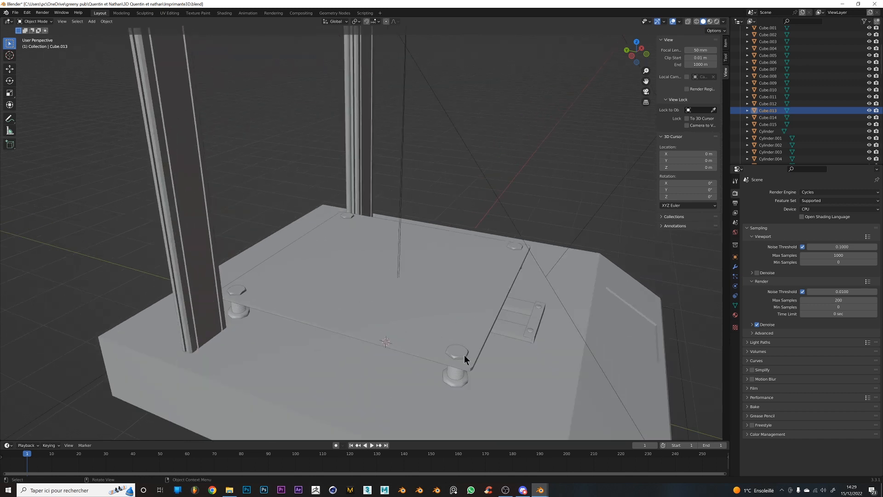
scroll(465, 355, up, 2)
scroll(475, 319, up, 3)
scroll(474, 318, down, 2)
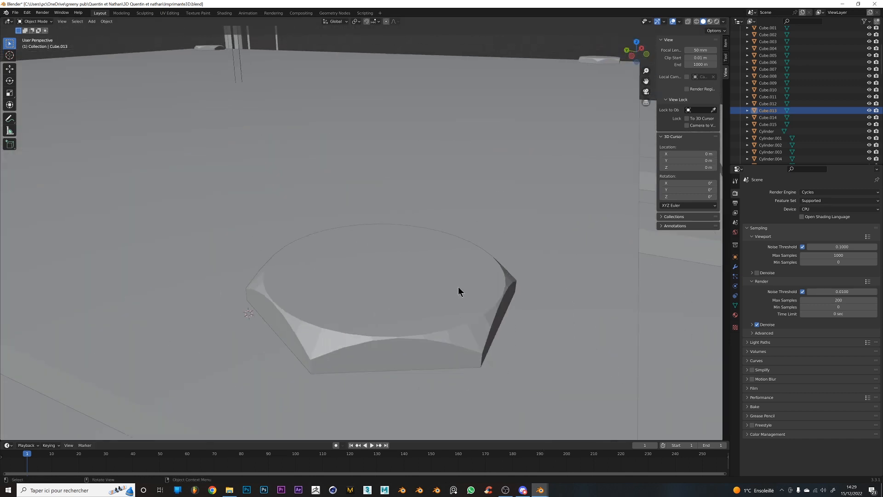
scroll(485, 310, down, 2)
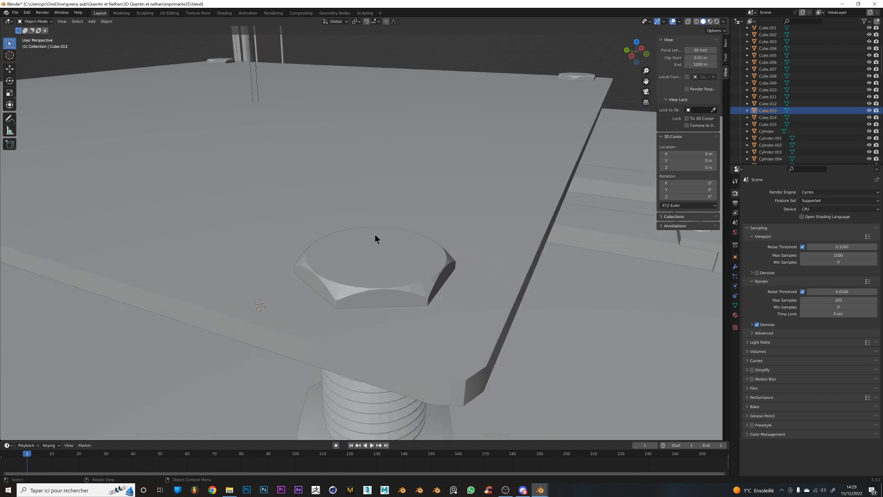
scroll(410, 325, down, 2)
click(379, 251)
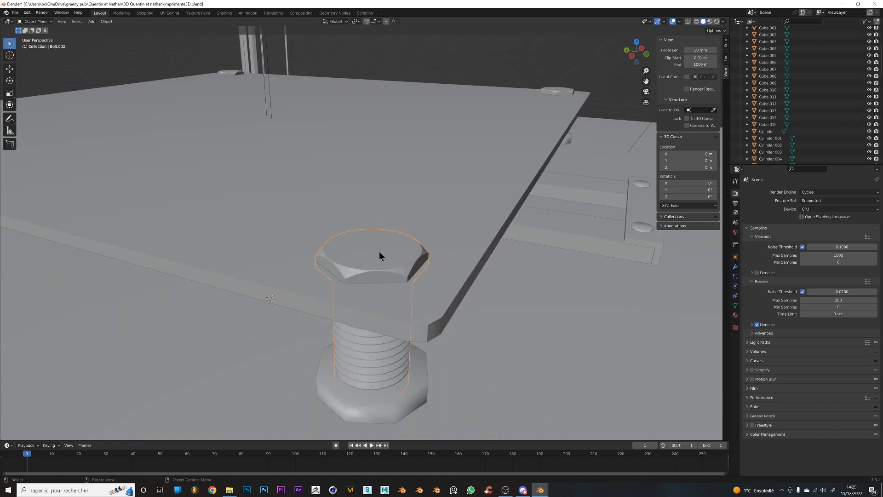
scroll(379, 253, down, 3)
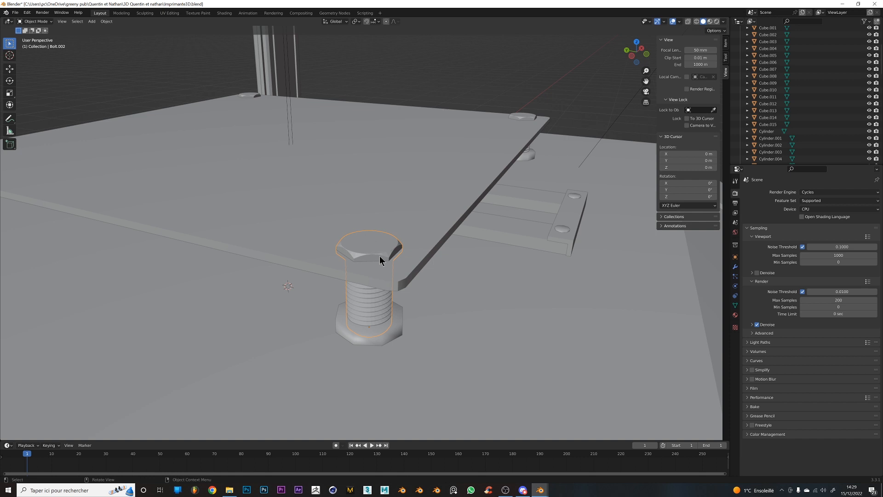
scroll(379, 255, down, 4)
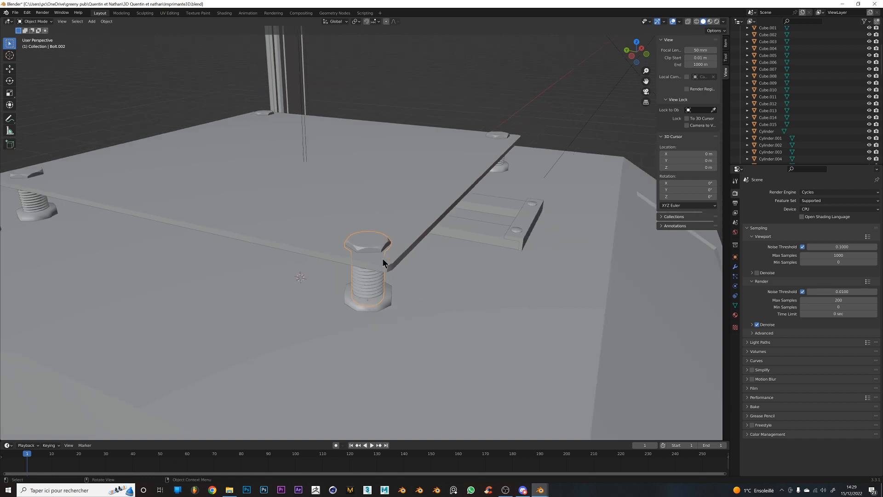
click(736, 315)
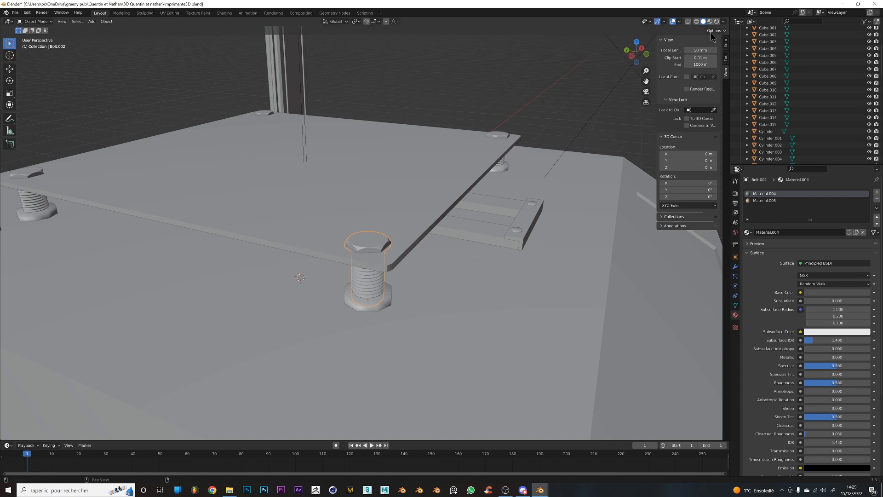
key(z)
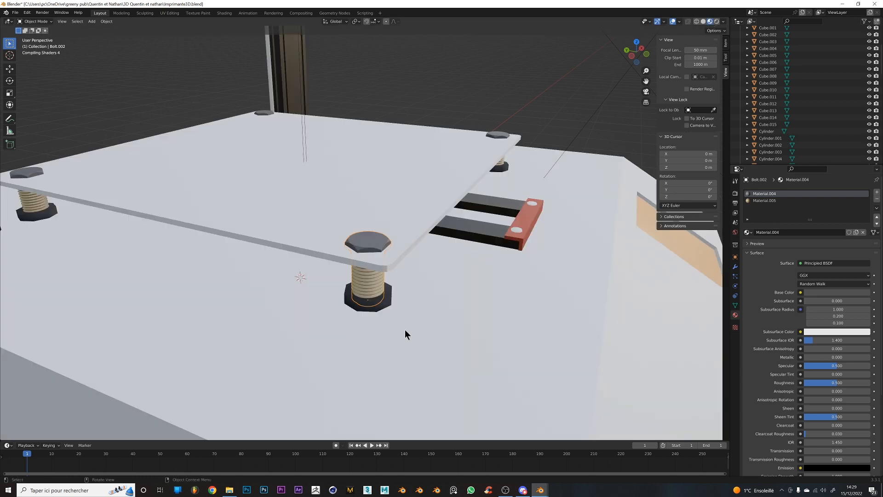
Switch the viewport to Solid shading
scroll(407, 334, down, 2)
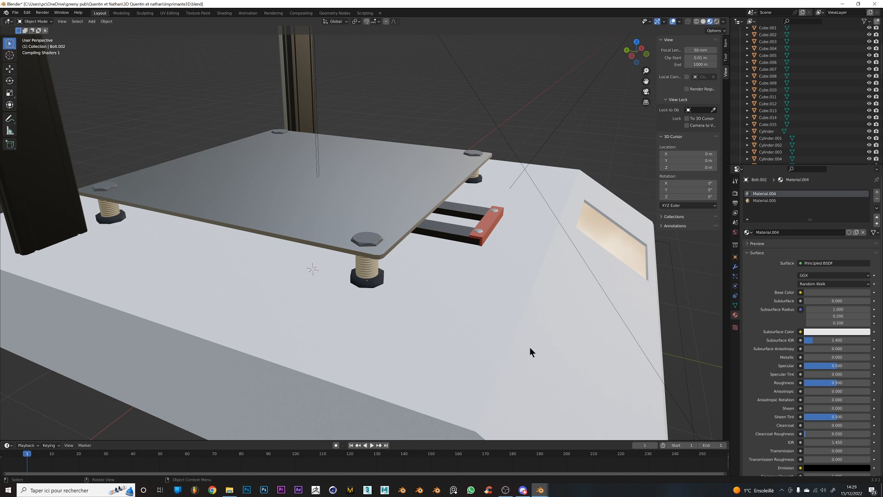
click(703, 21)
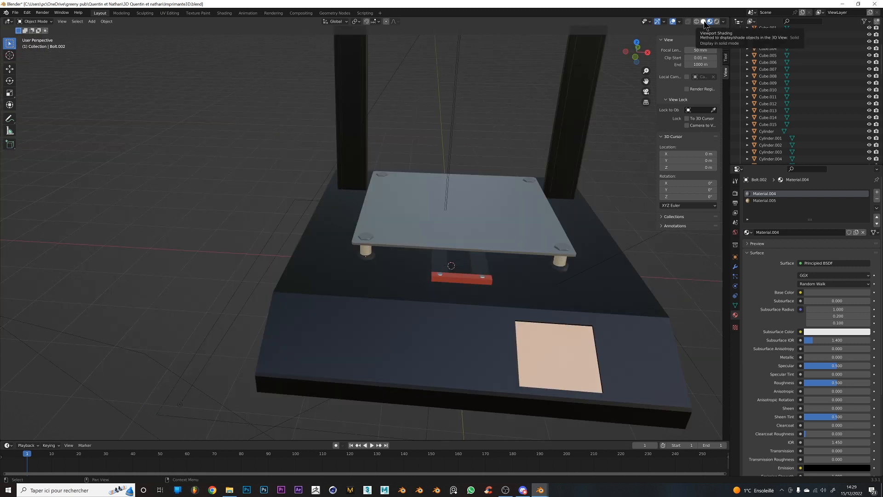
click(704, 21)
middle_drag(432, 404, 447, 319)
scroll(447, 320, up, 4)
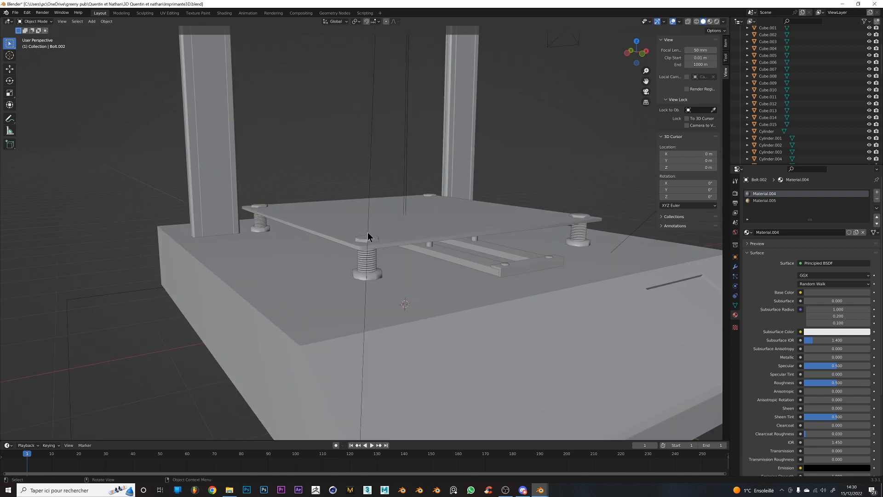
Select the bolt at the print bed's near corner and remove its Material.005 slot
key(shift+b)
drag(353, 230, 377, 265)
scroll(377, 265, down, 5)
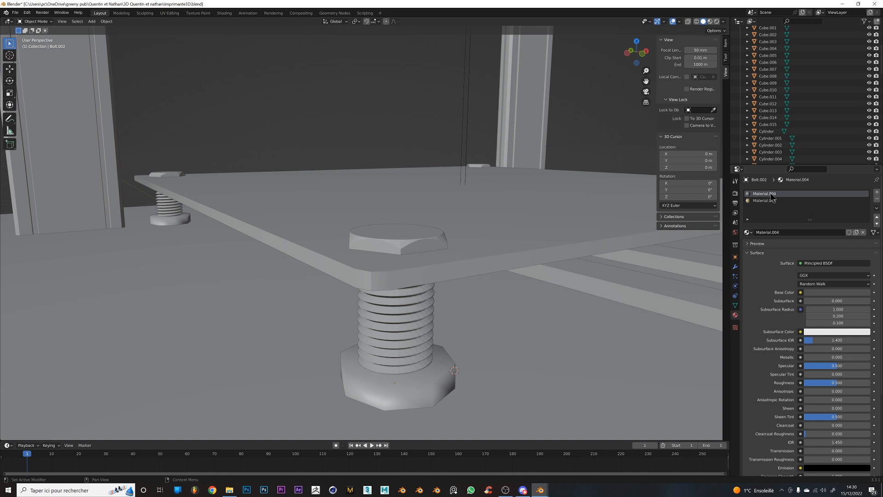
click(418, 239)
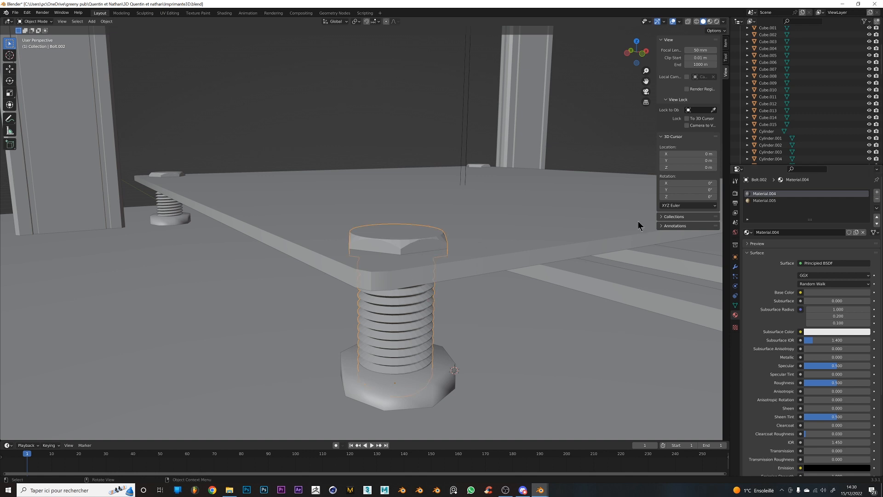
click(773, 202)
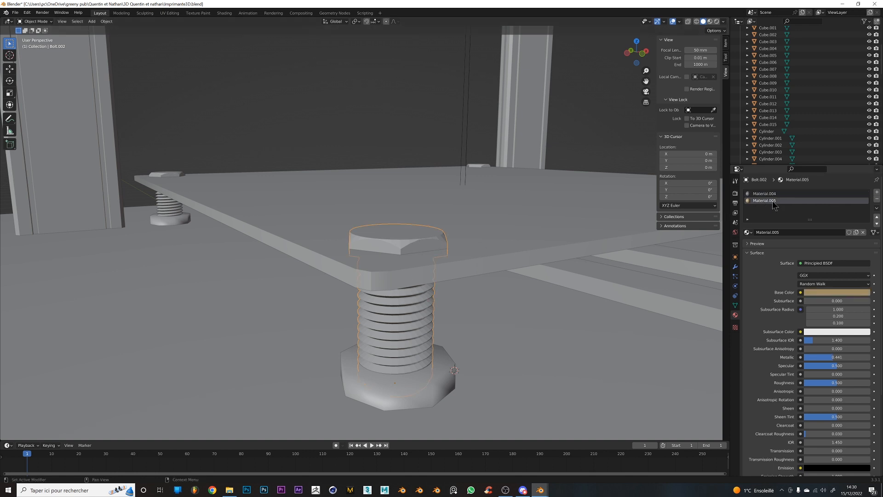
click(877, 199)
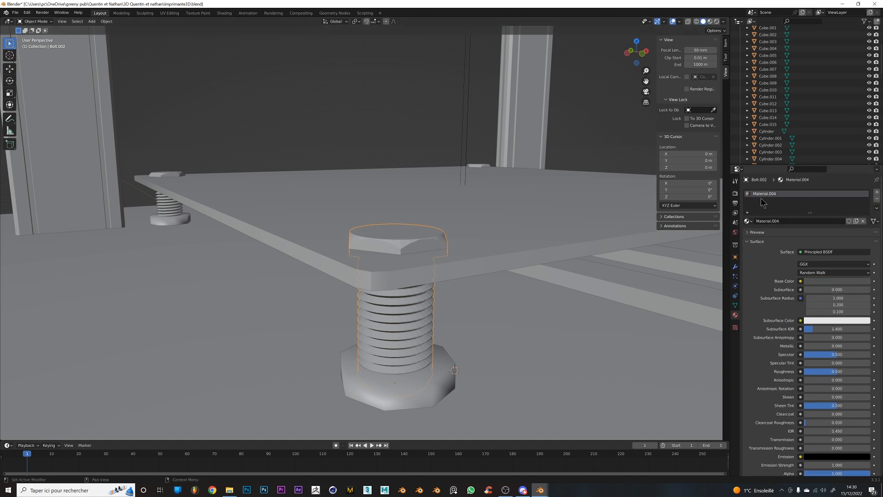
Rename the bolt's remaining material to imp_vis
click(768, 221)
text(imp_vis)
key(Return)
Apply Shade Smooth to the selected bolt
scroll(507, 233, up, 6)
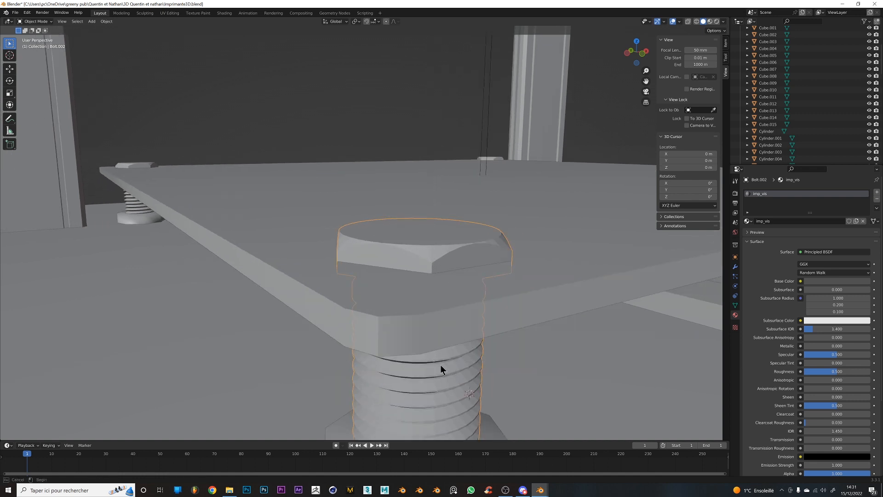
scroll(439, 368, up, 5)
scroll(414, 322, down, 5)
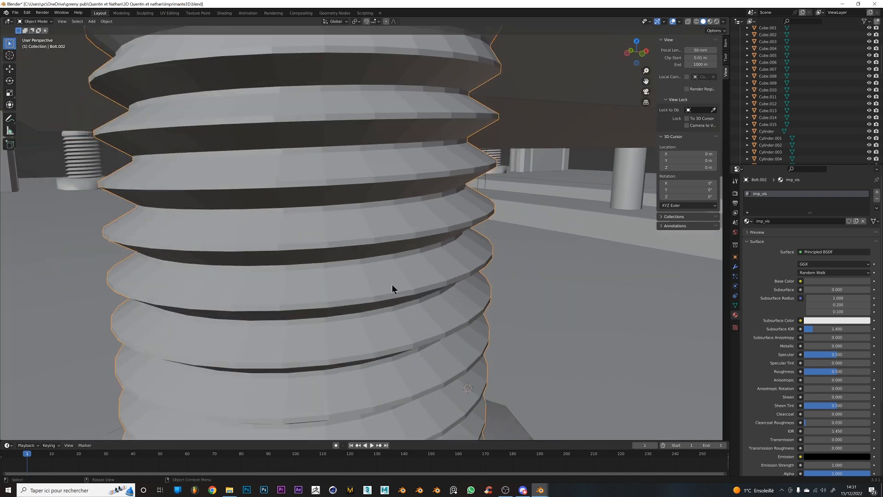
right_click(416, 228)
click(427, 237)
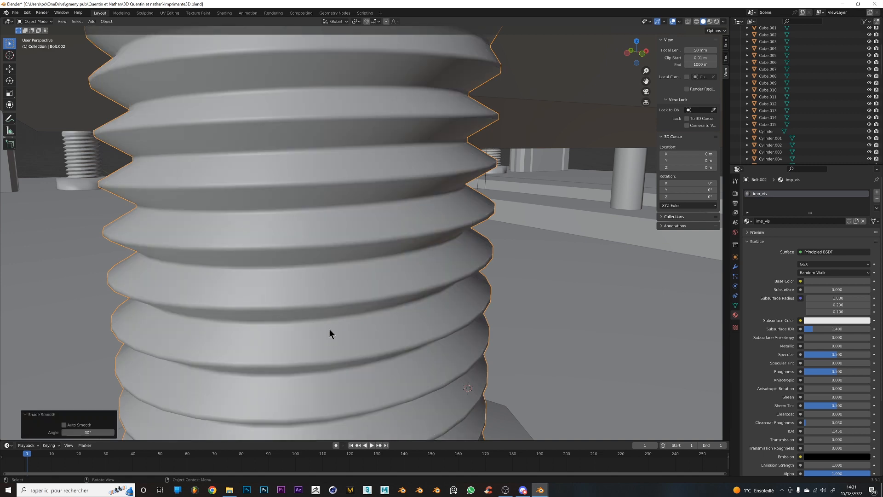
Enable Auto Smooth at 30° in the bolt's mesh normals settings
scroll(350, 322, down, 5)
middle_drag(380, 310, 402, 203)
scroll(401, 260, up, 5)
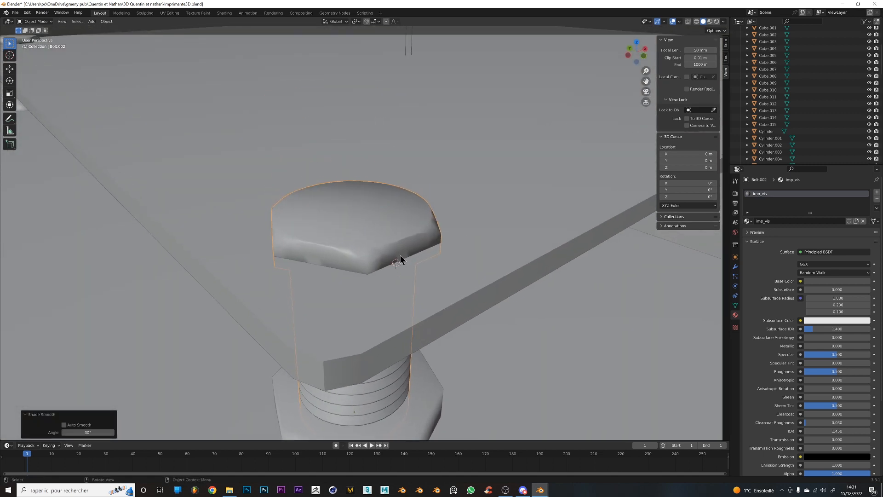
click(735, 305)
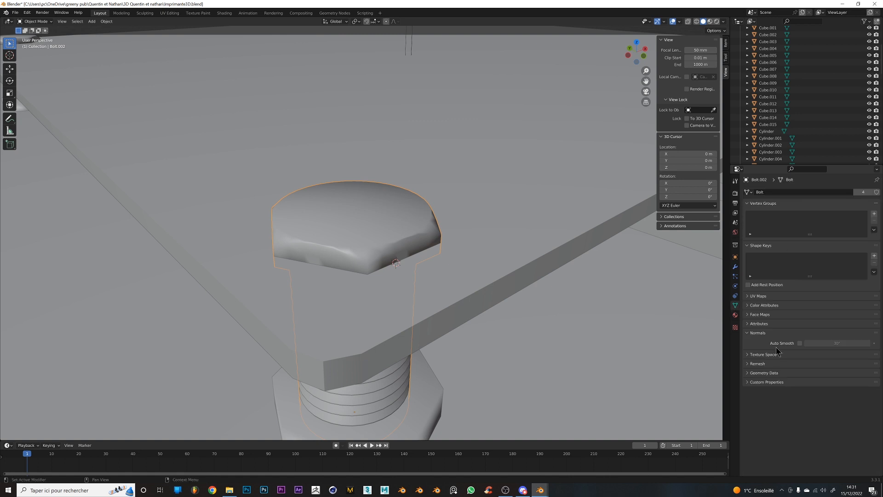
click(800, 343)
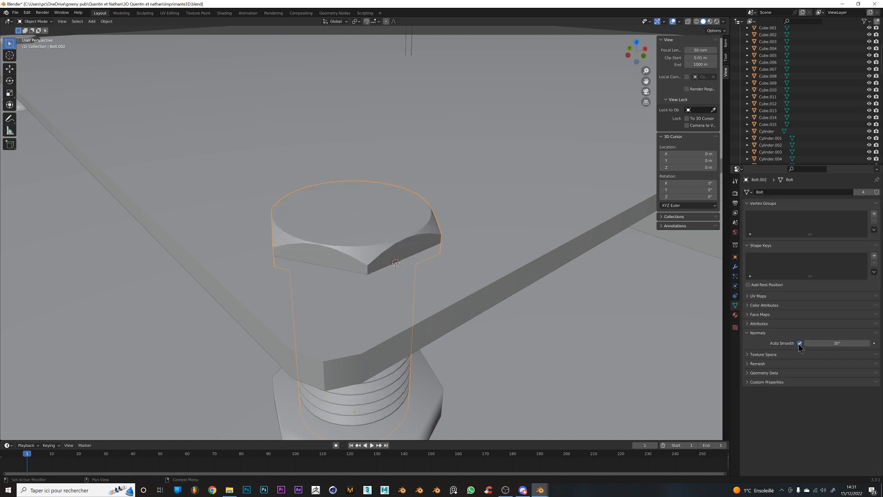
mouse_move(437, 386)
middle_down()
mouse_move(410, 364)
mouse_move(435, 383)
middle_up()
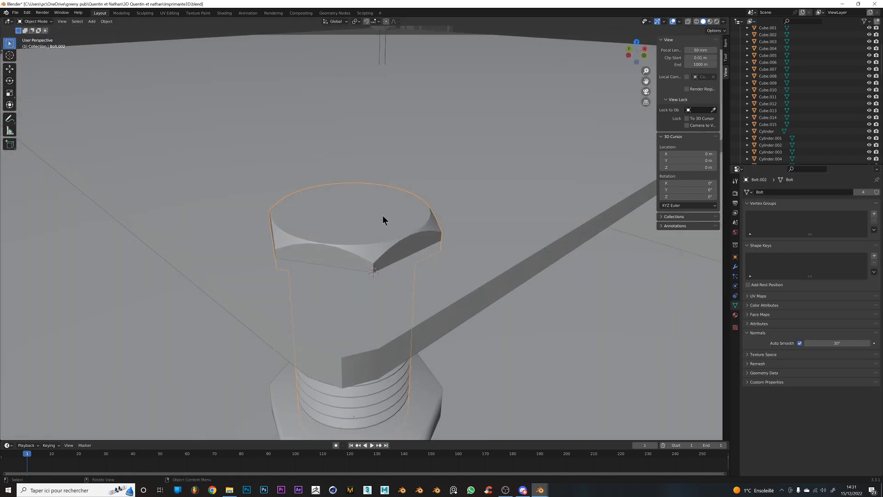
scroll(417, 265, down, 4)
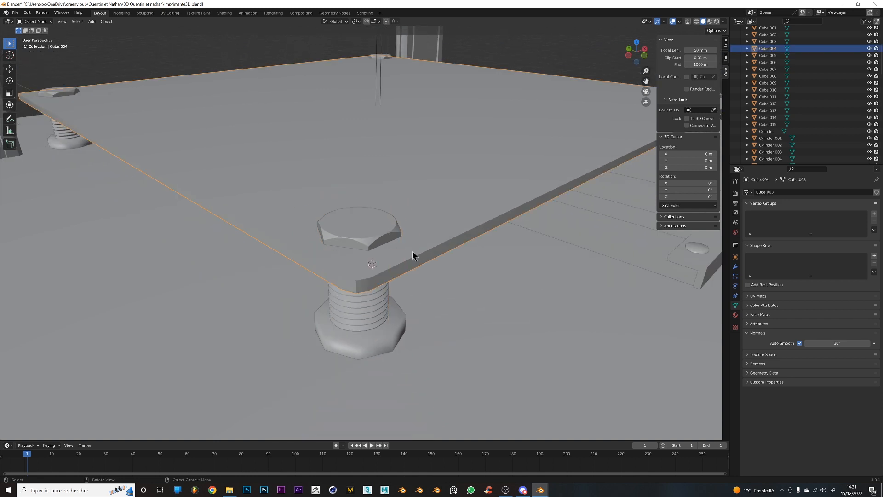
Show the bolt's material settings, and turn the Timeline area into an enlarged Shader Editor
middle_drag(408, 357, 488, 313)
click(735, 314)
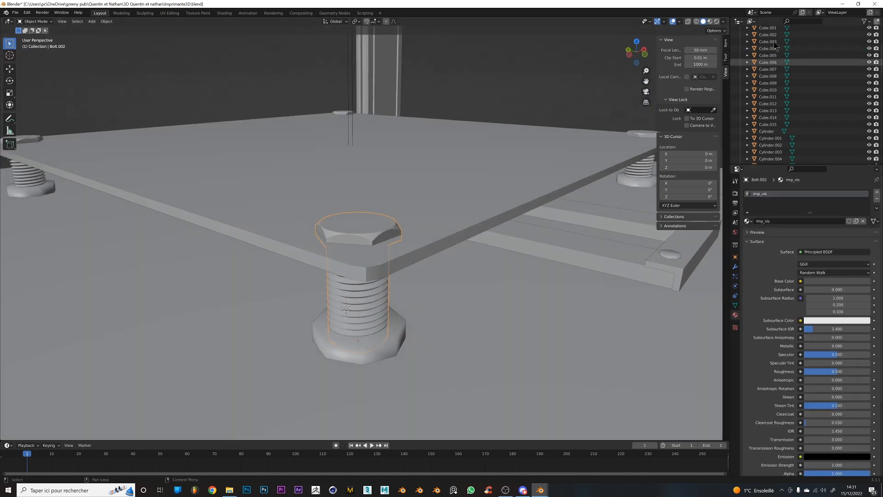
scroll(423, 281, down, 4)
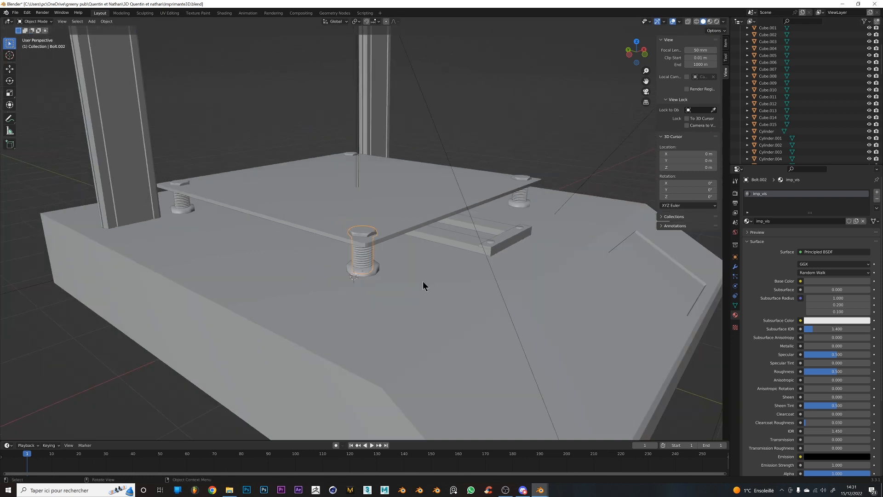
scroll(424, 286, down, 2)
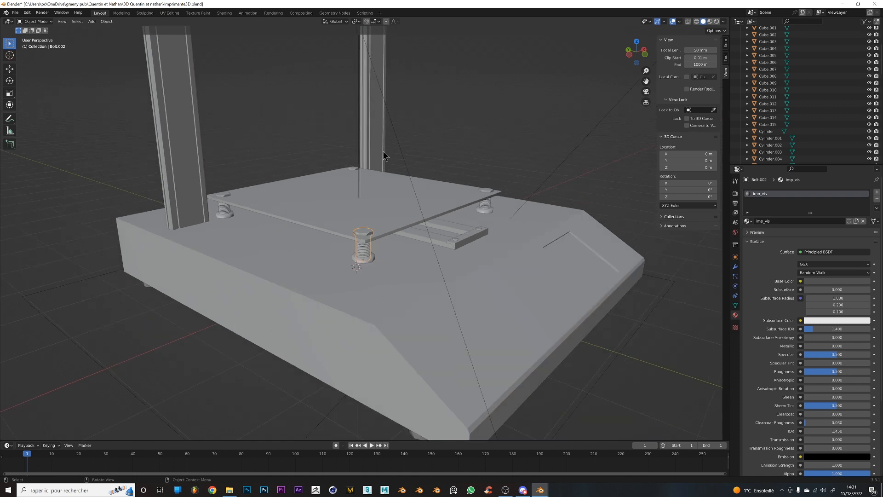
scroll(394, 321, up, 2)
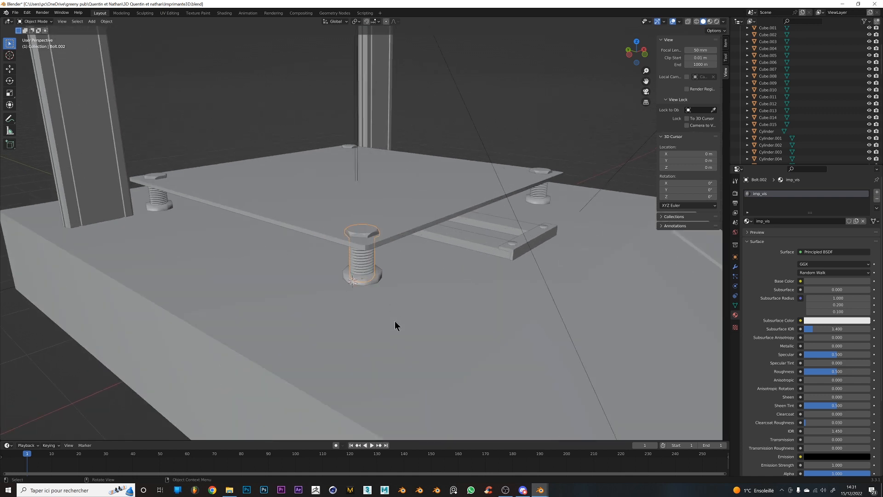
click(7, 445)
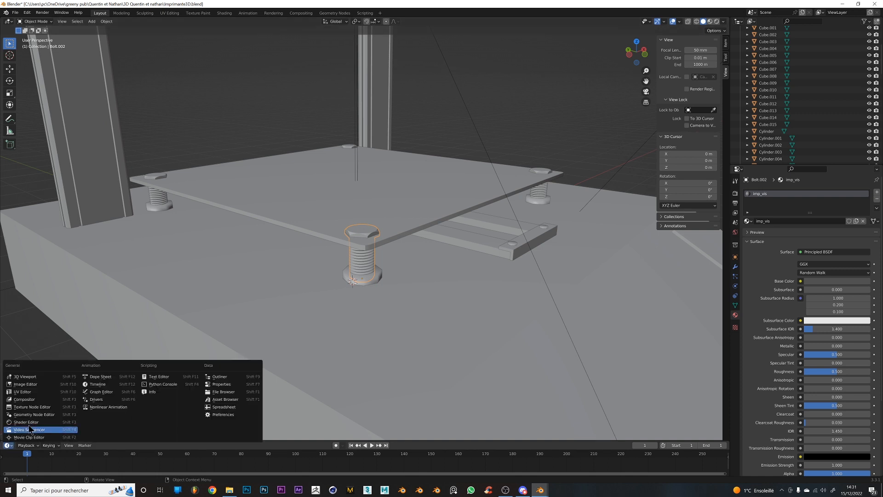
click(40, 432)
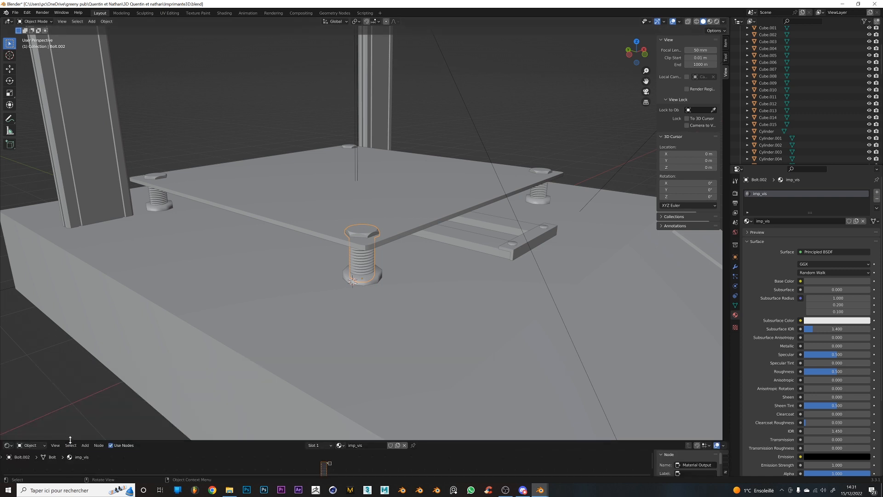
drag(69, 440, 69, 244)
Add Node Wrangler's texture setup (Texture Coordinate, Mapping and Image Texture) to the Principled BSDF of imp_vis
scroll(347, 344, up, 7)
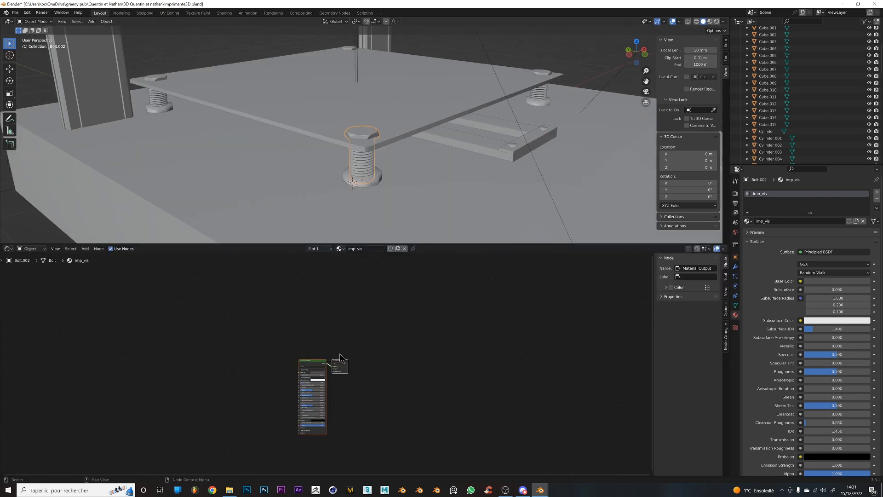
click(306, 368)
middle_drag(306, 368, 370, 360)
key(ctrl+t)
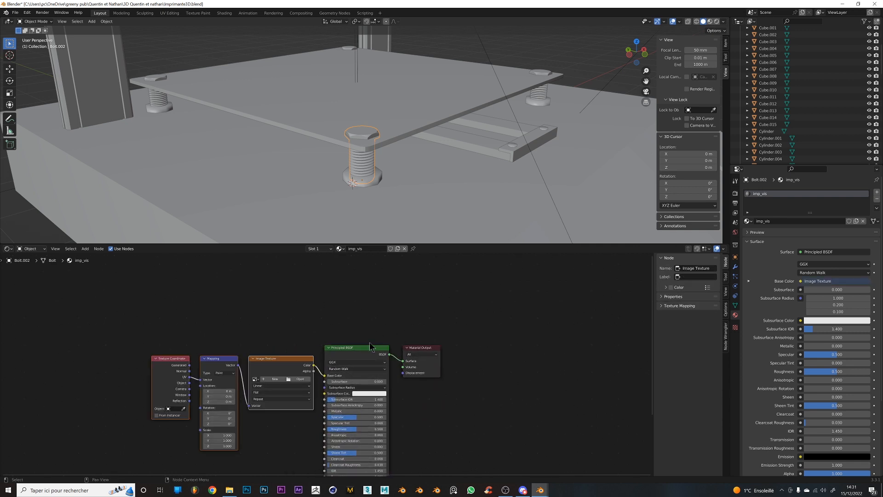
Look up the Node Wrangler add-on in the preferences by searching for "node", then close the preferences
click(28, 12)
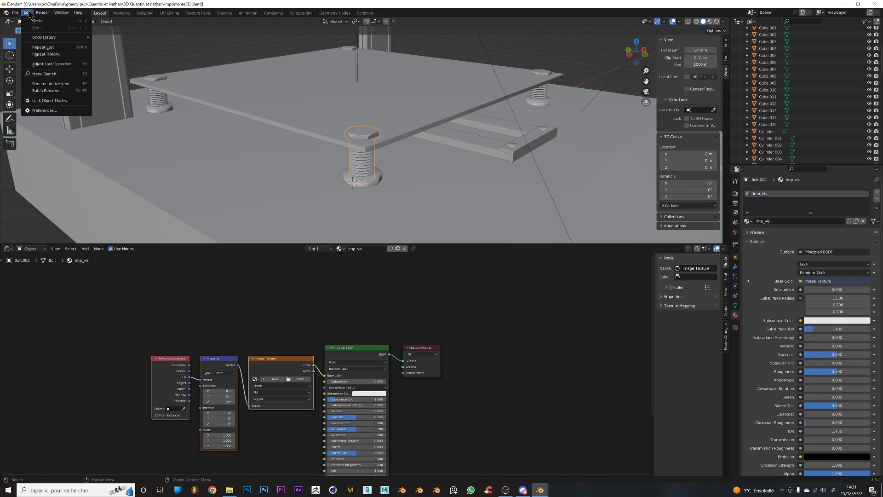
click(44, 110)
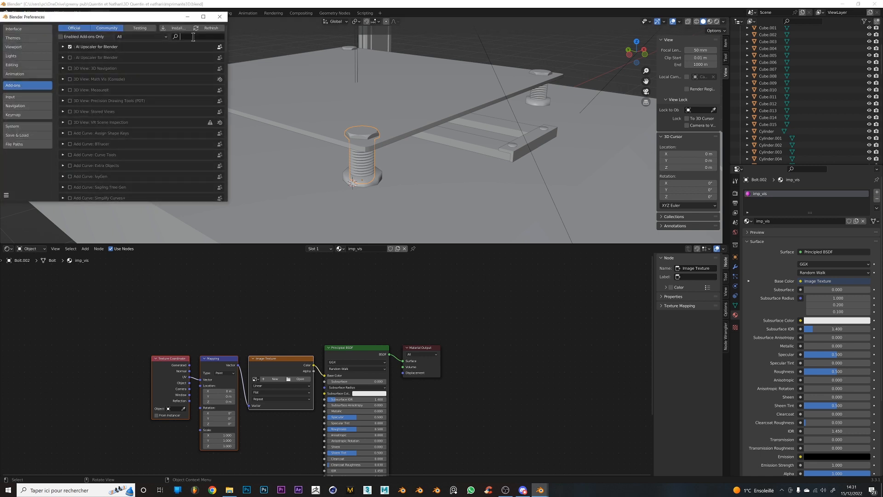
text(node)
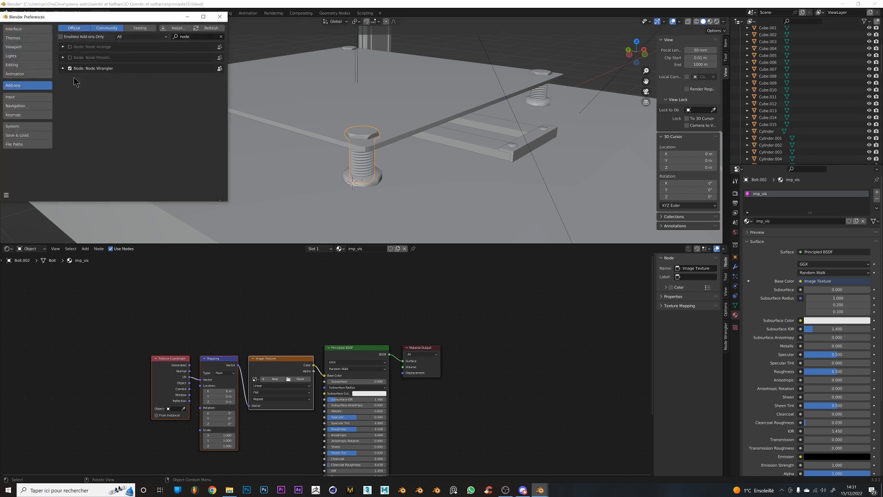
click(219, 17)
Delete the Texture Coordinate, Mapping and Image Texture nodes from the imp_vis material
drag(121, 289, 316, 451)
key(Delete)
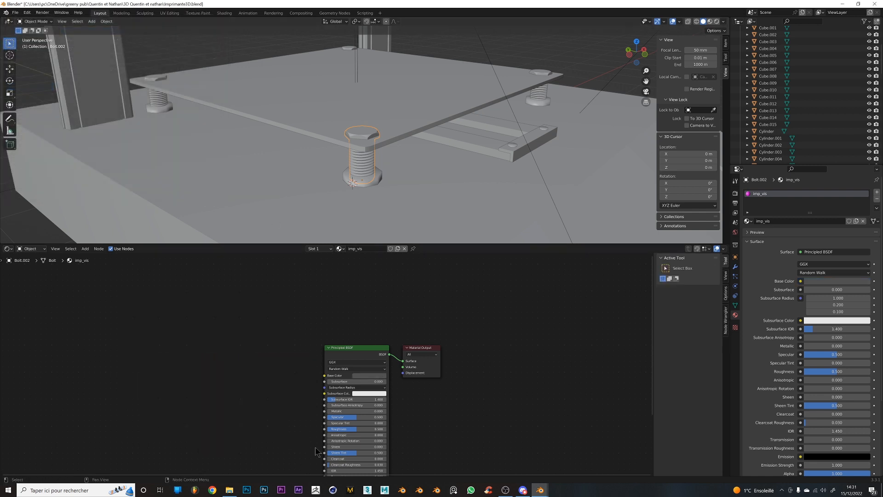
Select the Principled BSDF node and generate connected Texture Coordinate, Mapping and Image Texture nodes for its base color
click(359, 356)
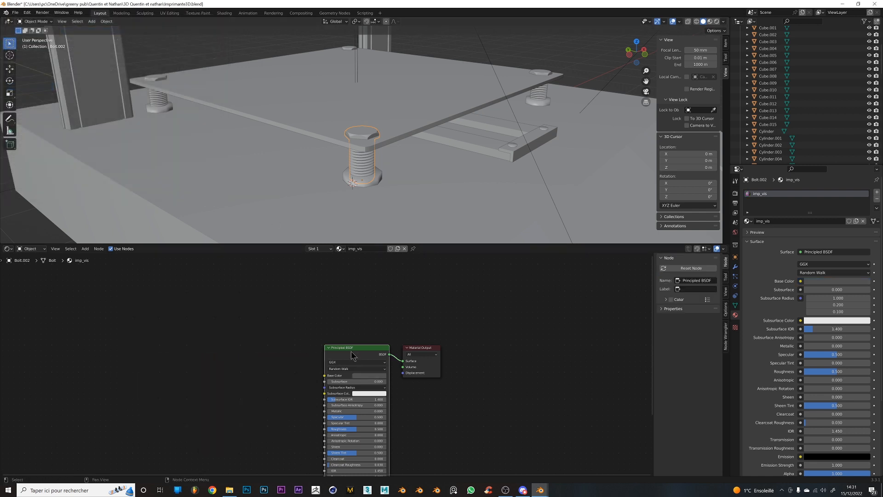
scroll(358, 354, up, 2)
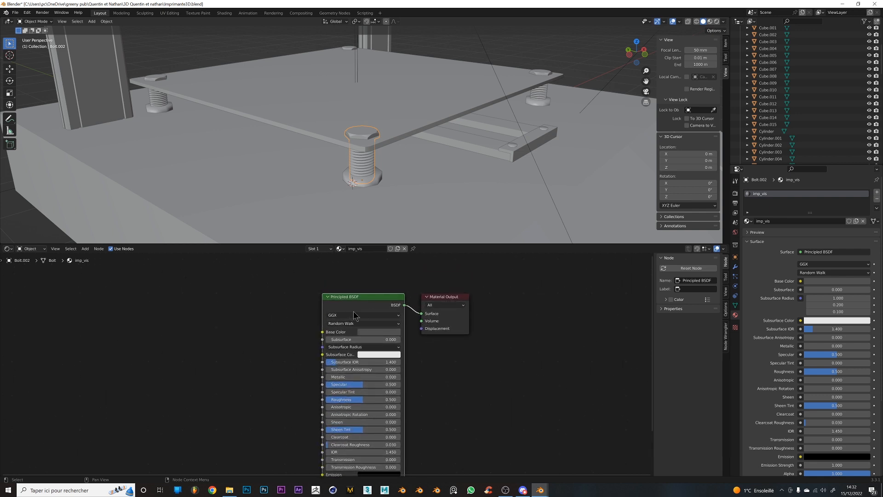
key(ctrl+t)
middle_drag(240, 361, 308, 370)
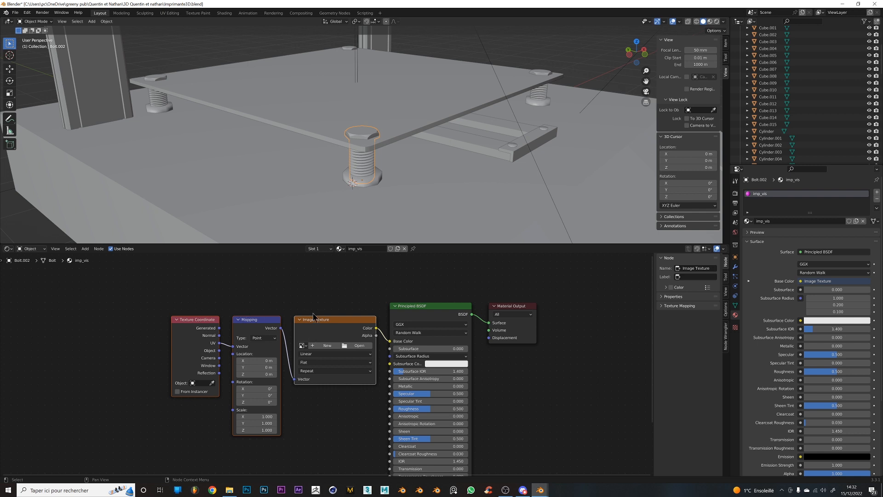
Show the World shader nodes and delete the studio_small_09_4k.hdr environment texture node
click(30, 249)
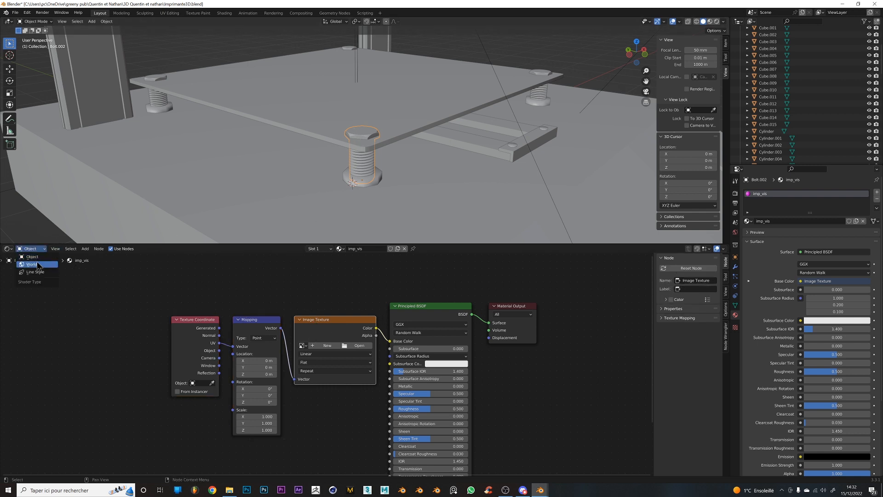
click(38, 266)
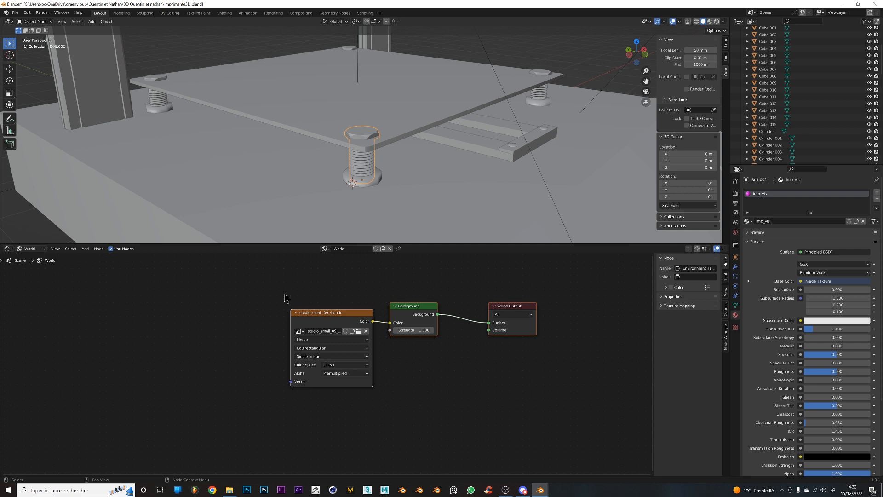
drag(255, 290, 359, 387)
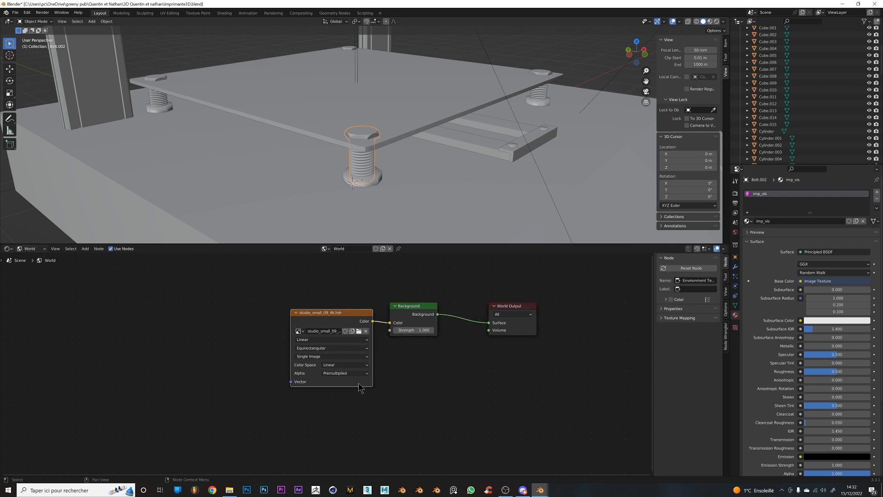
key(x)
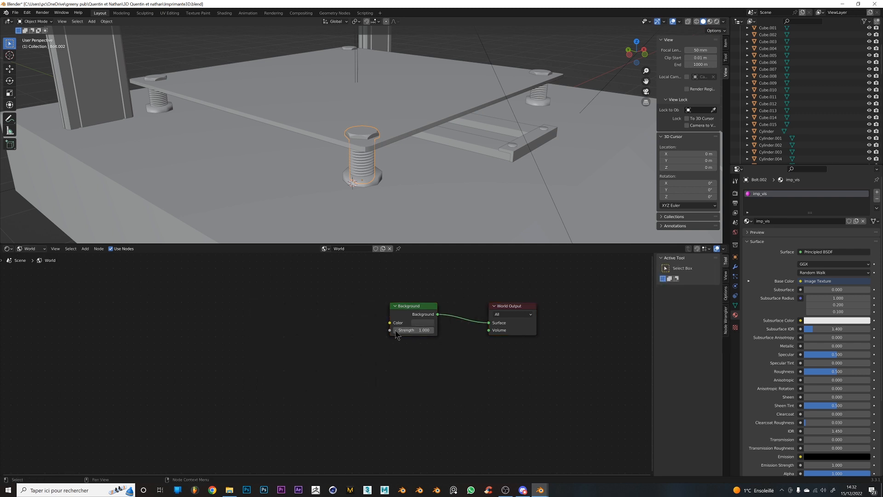
Generate connected Texture Coordinate, Mapping and Environment Texture nodes for the World's Background node
click(406, 315)
key(ctrl+t)
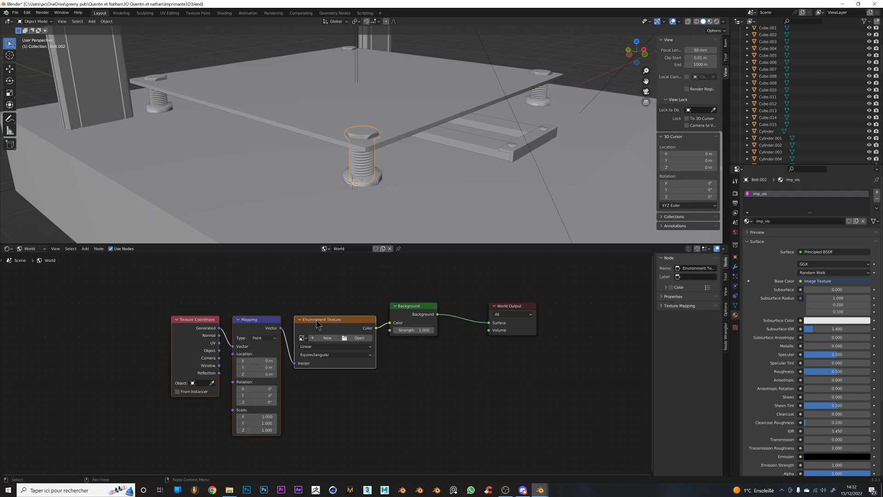
scroll(342, 328, up, 2)
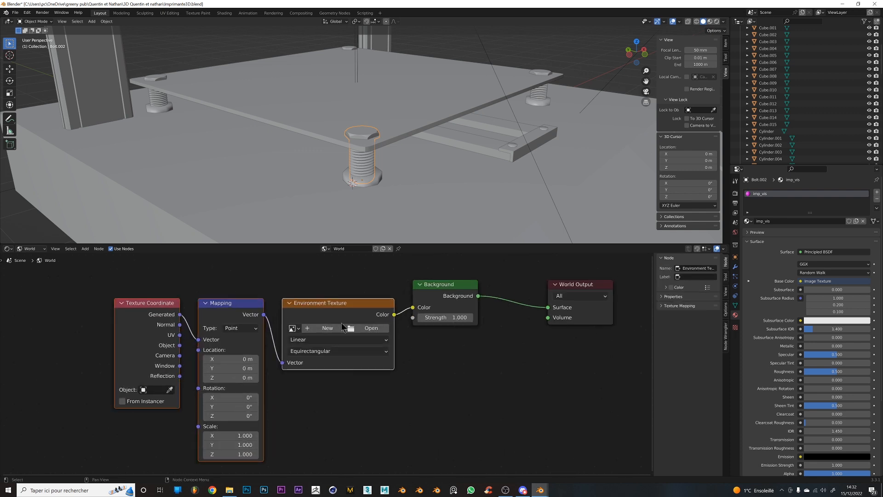
click(372, 330)
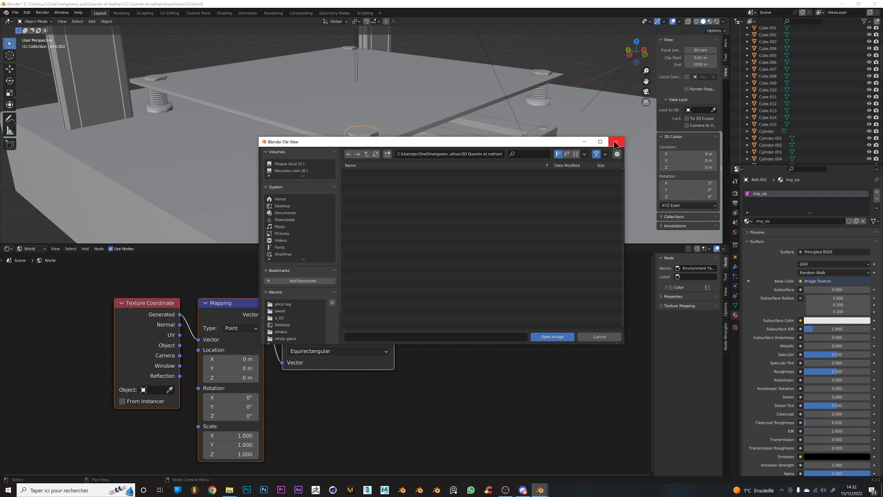
click(615, 142)
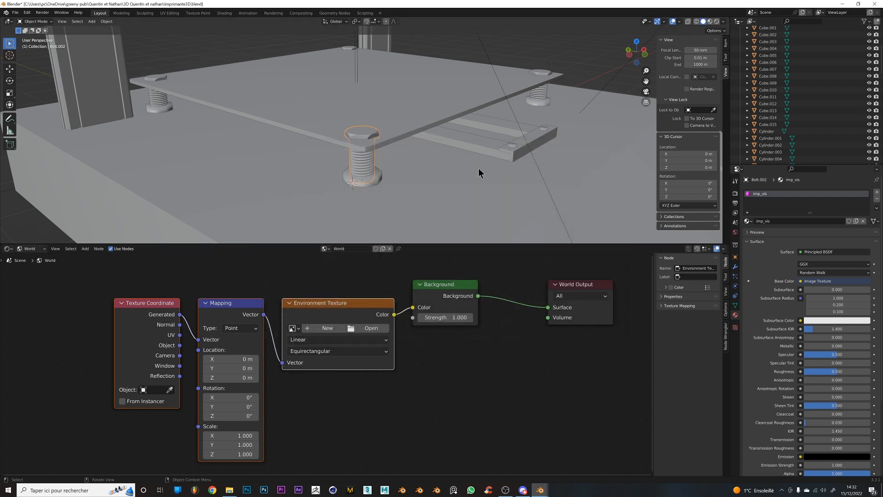
Enlarge the 3D viewport above the node editor and set the World Mapping node's Z rotation to 14.4°
drag(442, 244, 437, 374)
scroll(368, 430, up, 3)
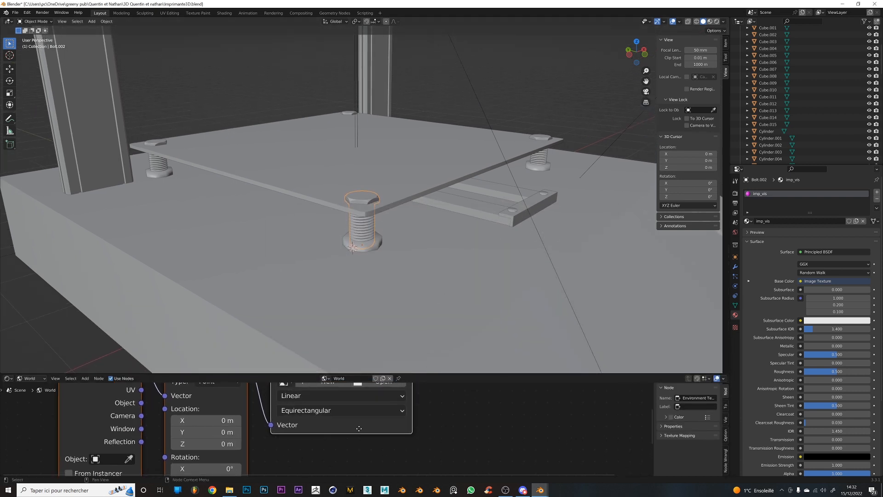
middle_drag(359, 428, 416, 353)
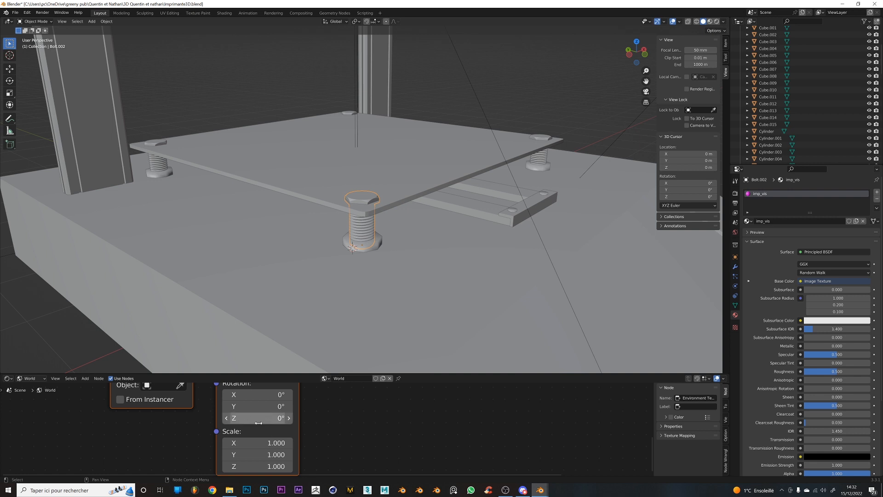
middle_drag(253, 421, 260, 437)
drag(259, 437, 271, 434)
scroll(350, 434, down, 7)
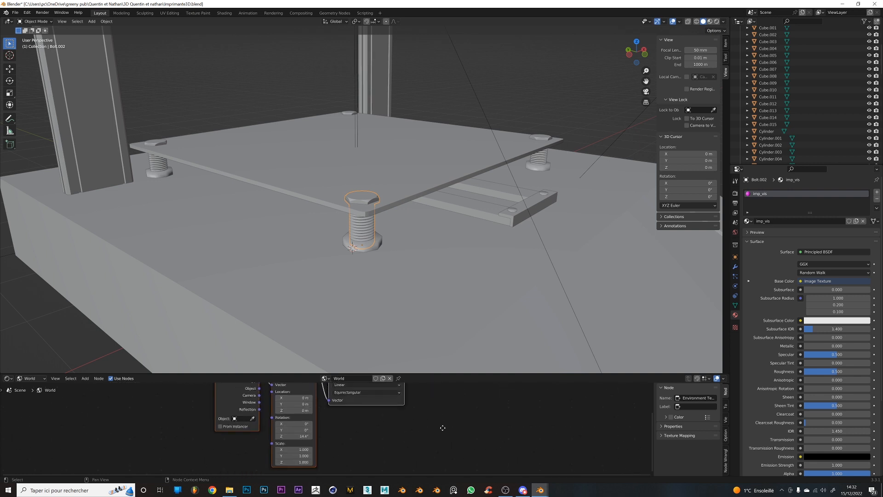
Shrink the node editor slightly and switch it from the World to the Object shader nodes
middle_drag(441, 428, 429, 494)
drag(396, 373, 396, 386)
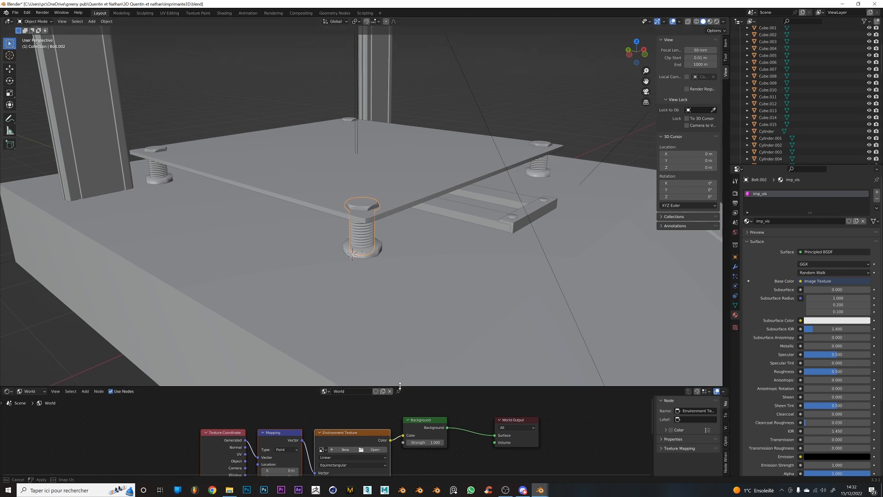
click(19, 392)
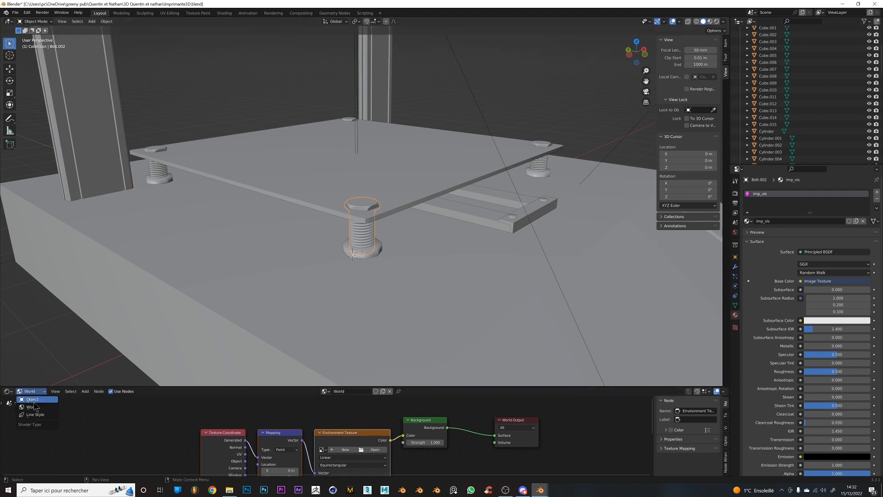
click(29, 399)
Compare material preview with rendered shading, leave the viewport in rendered shading, and show the scene's Cycles render settings
click(710, 21)
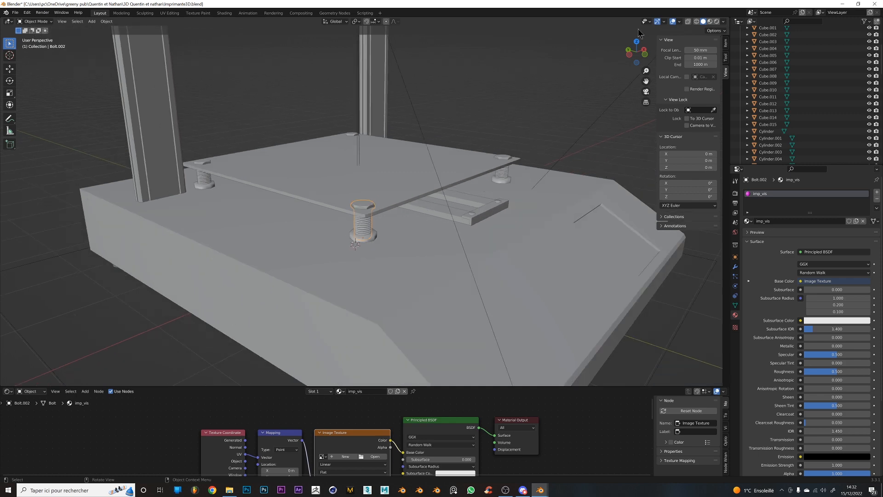
click(716, 21)
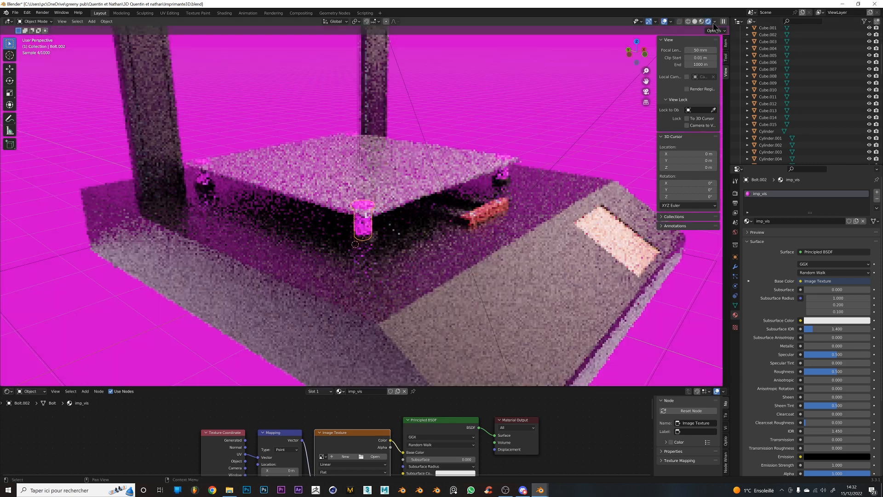
click(615, 75)
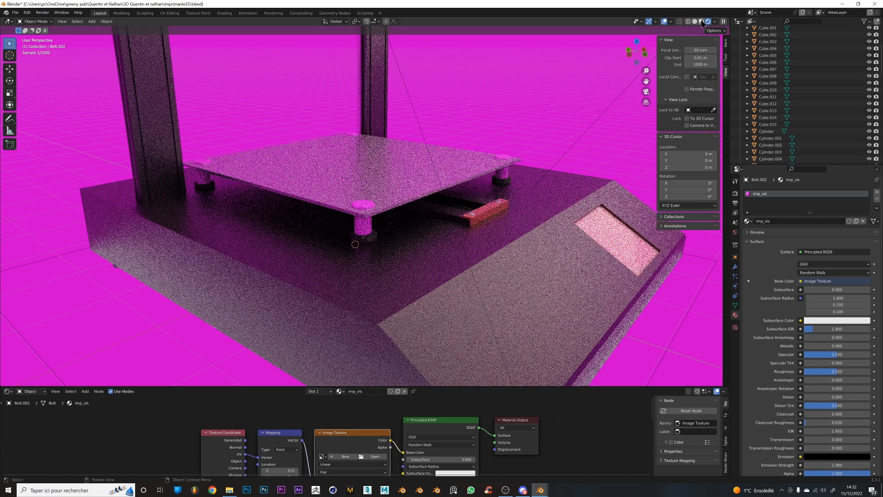
click(735, 193)
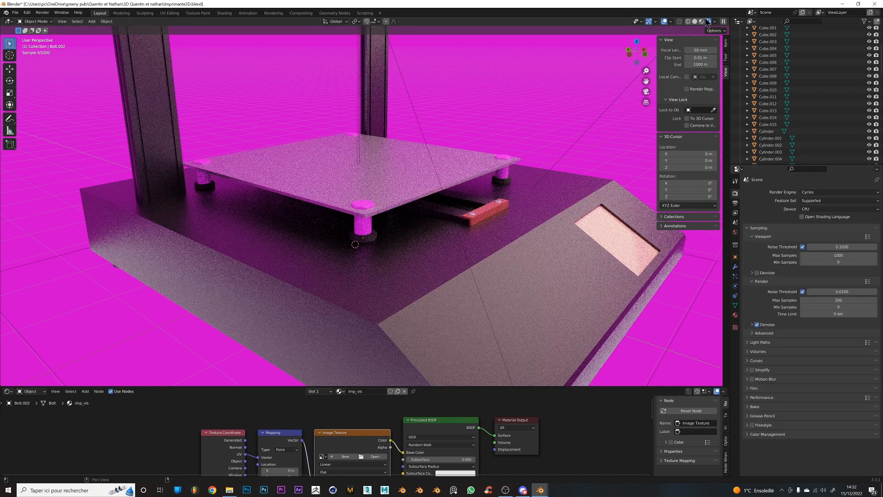
click(702, 21)
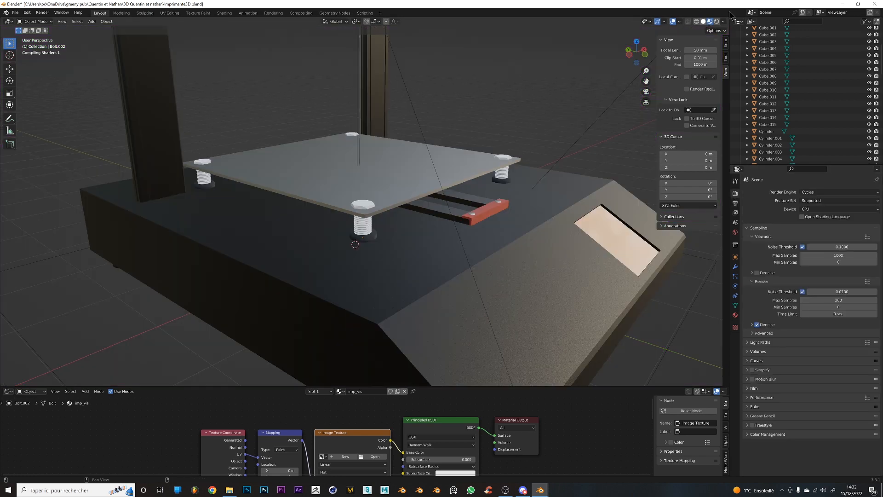
click(717, 21)
click(670, 40)
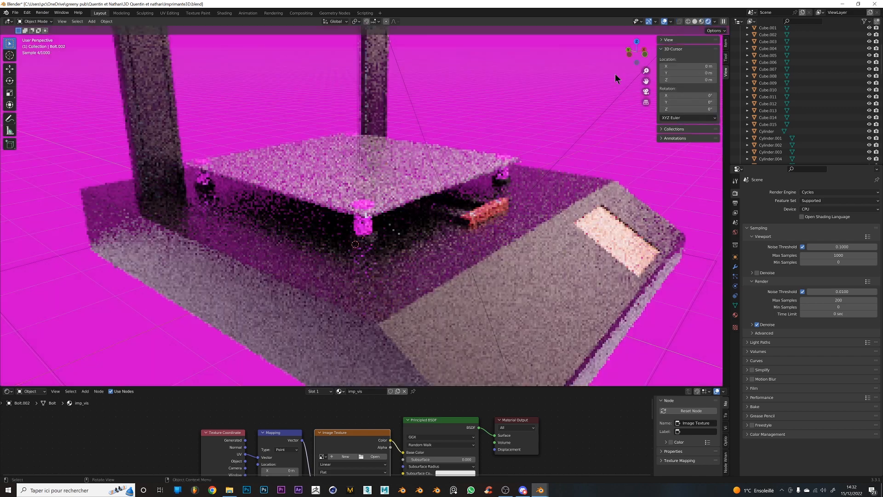
Set the viewport's maximum sample count to 32
click(834, 256)
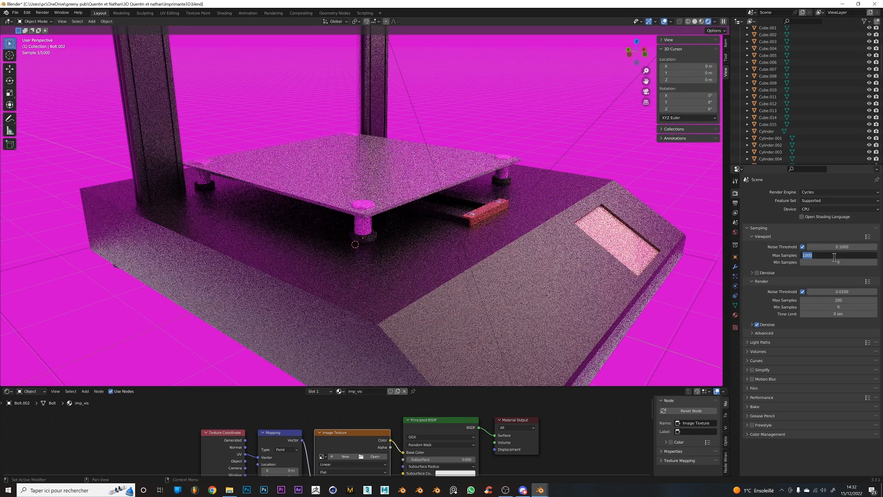
text(3)
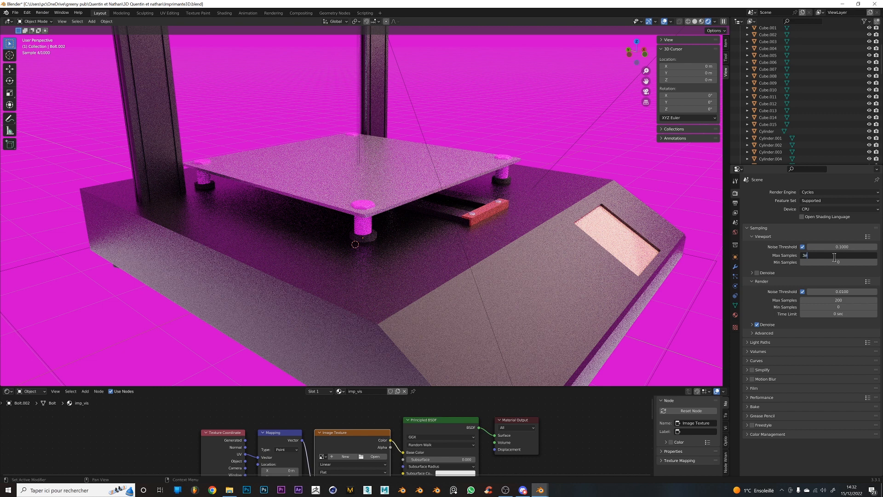
text(2)
key(Return)
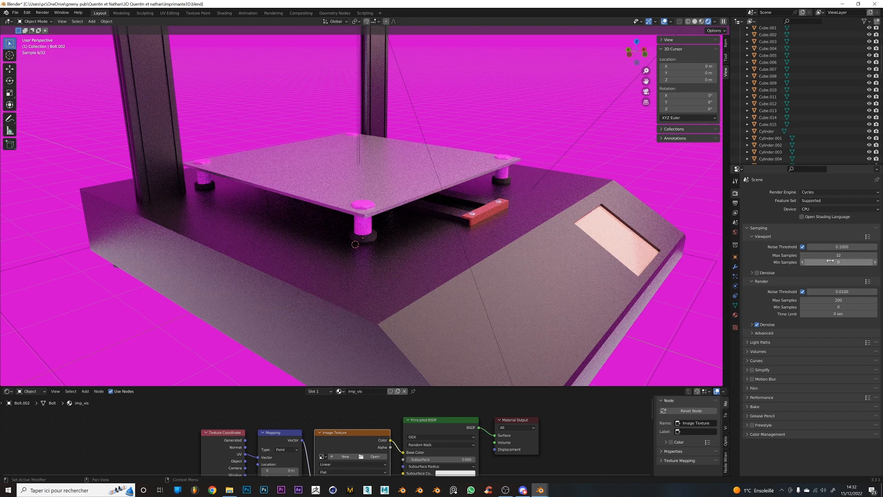
Set the final render's maximum samples to 128 and enable denoising for the viewport
click(834, 300)
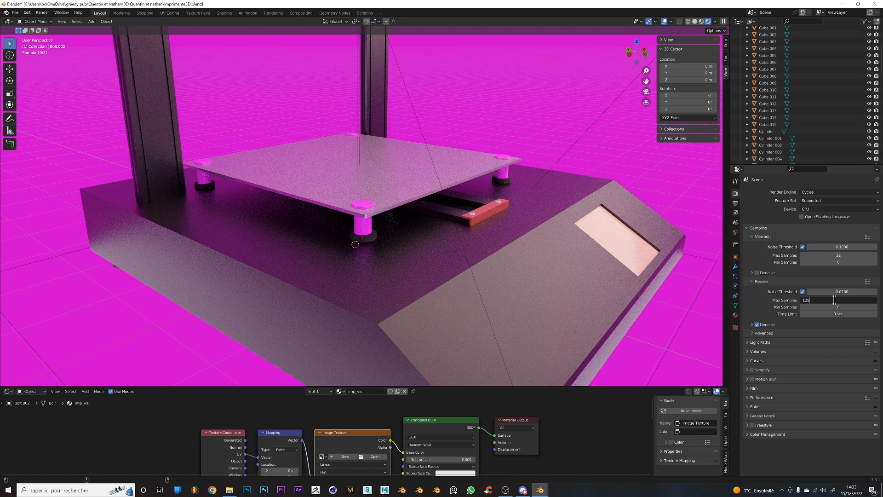
key(Return)
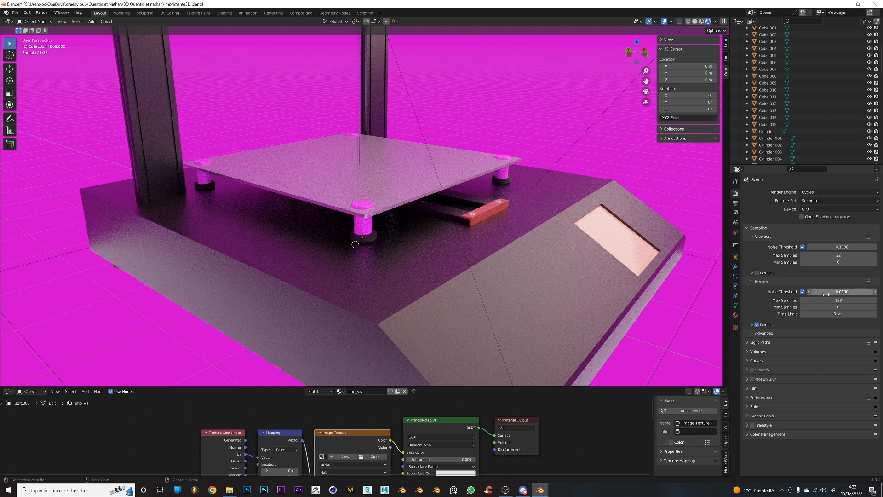
click(757, 274)
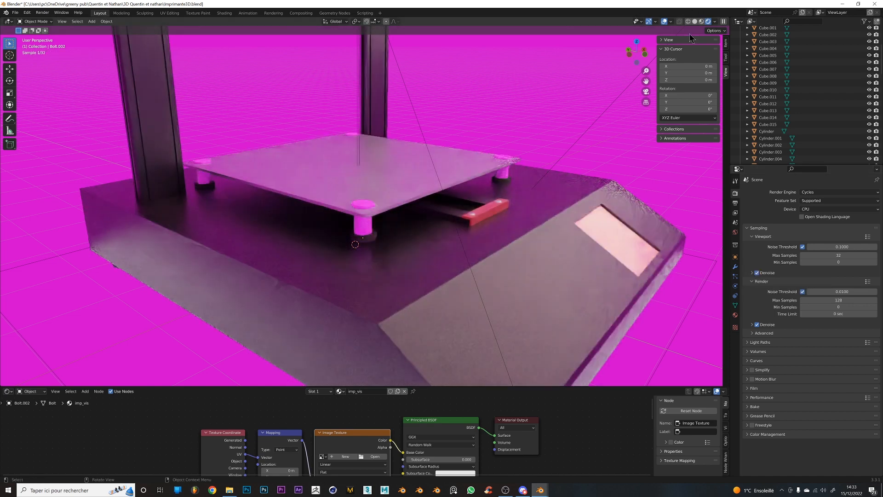
Delete the Texture Coordinate, Mapping and Image Texture nodes from the bolt's imp_vis material
scroll(377, 305, down, 3)
scroll(364, 211, up, 6)
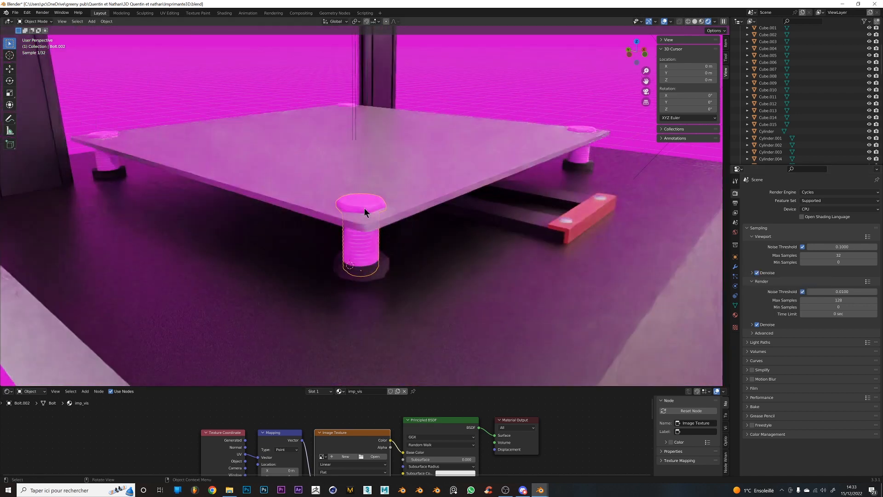
scroll(337, 445, down, 2)
drag(207, 413, 334, 464)
key(x)
Set the imp_vis base color to a light pink with saturation 0.382 and value 0.773
scroll(402, 405, up, 4)
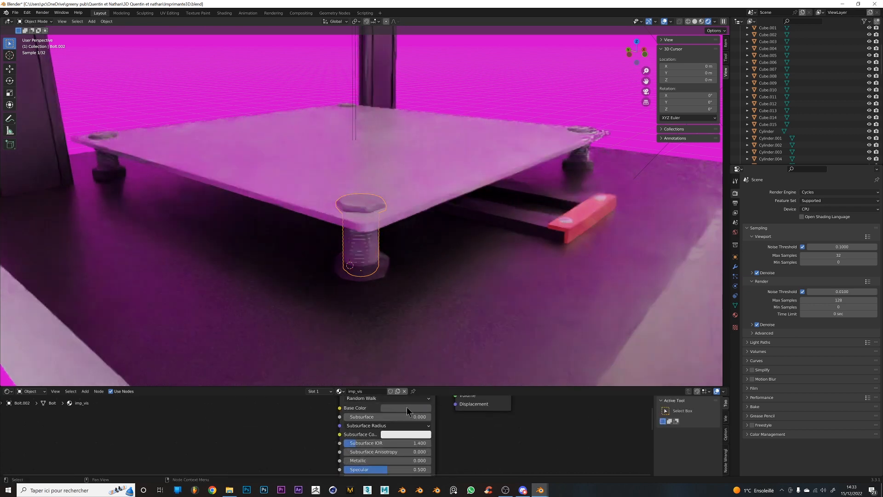
click(407, 407)
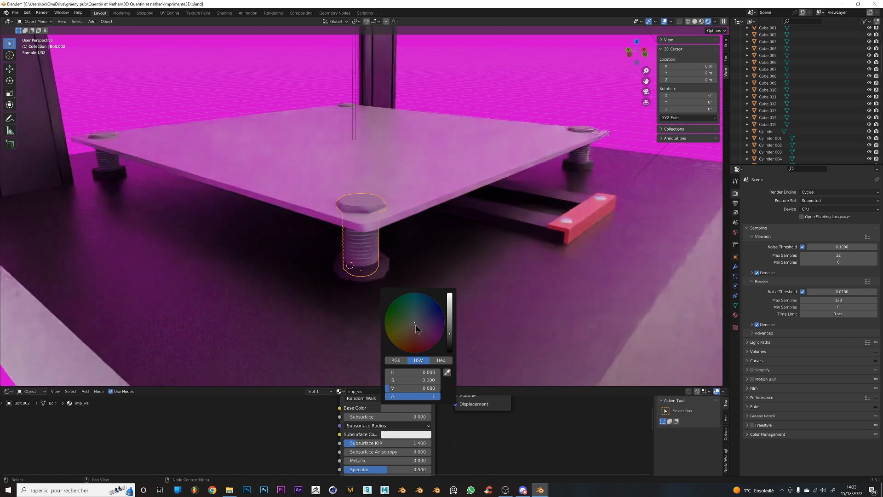
drag(413, 380, 432, 380)
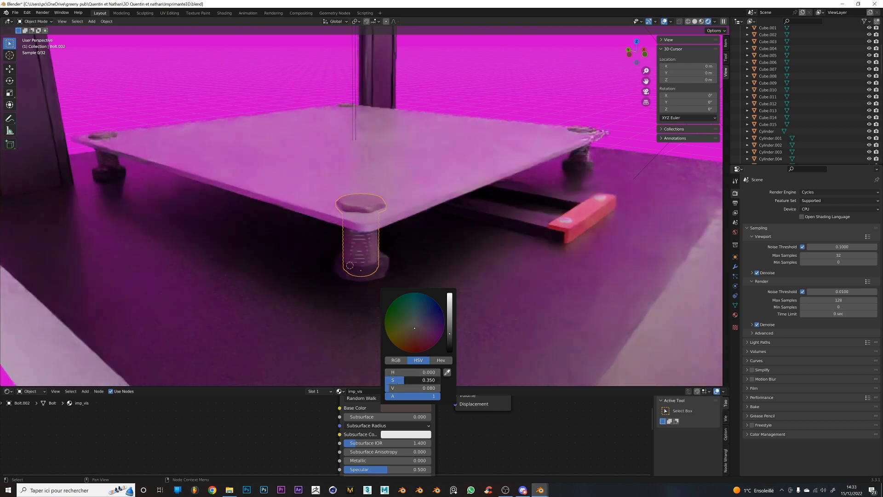
drag(450, 332, 449, 299)
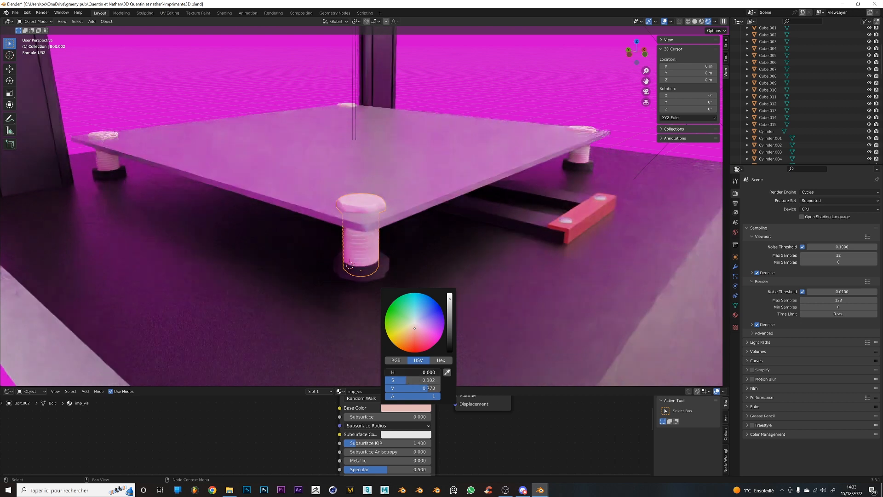
Change the imp_vis base color to a pale blue-gray with hue 0.614, saturation 0.152 and value 0.736
mouse_move(397, 372)
mouse_down()
mouse_move(437, 372)
mouse_move(429, 380)
mouse_move(438, 380)
mouse_move(387, 380)
mouse_move(387, 372)
mouse_up()
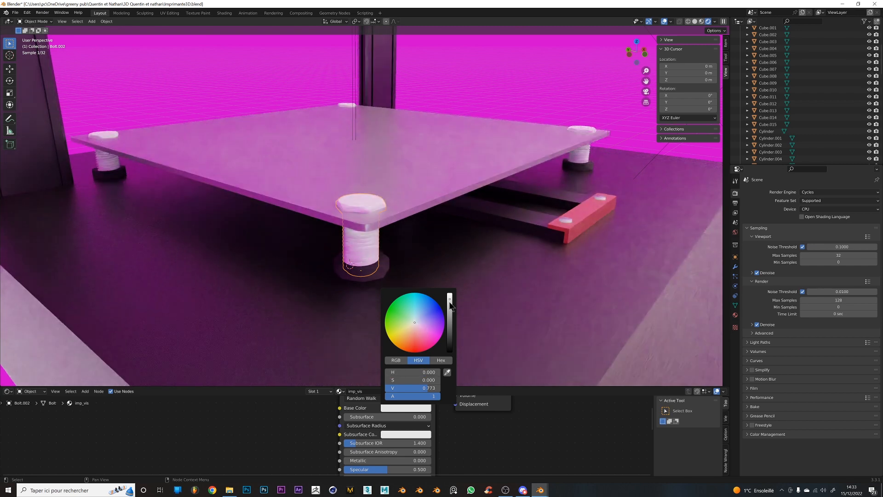
mouse_move(450, 302)
mouse_down()
mouse_move(451, 311)
mouse_move(450, 300)
mouse_up()
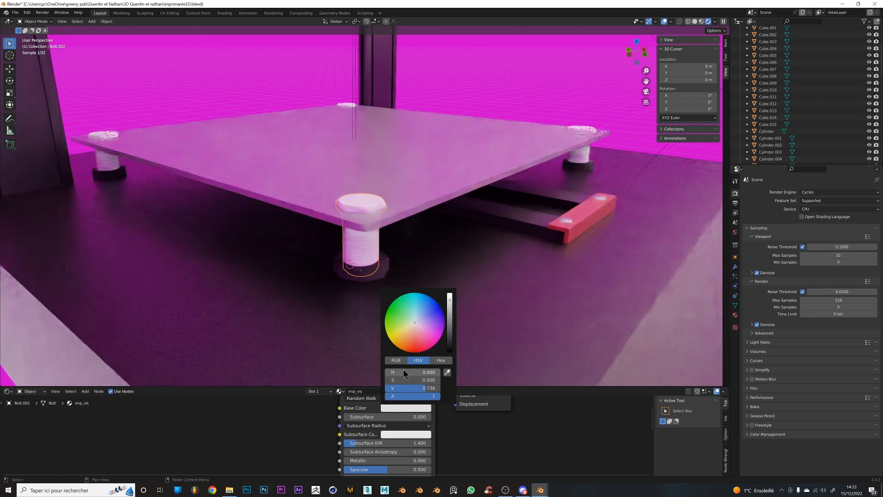
mouse_move(404, 371)
mouse_down()
mouse_move(390, 372)
mouse_move(400, 379)
mouse_move(410, 373)
mouse_up()
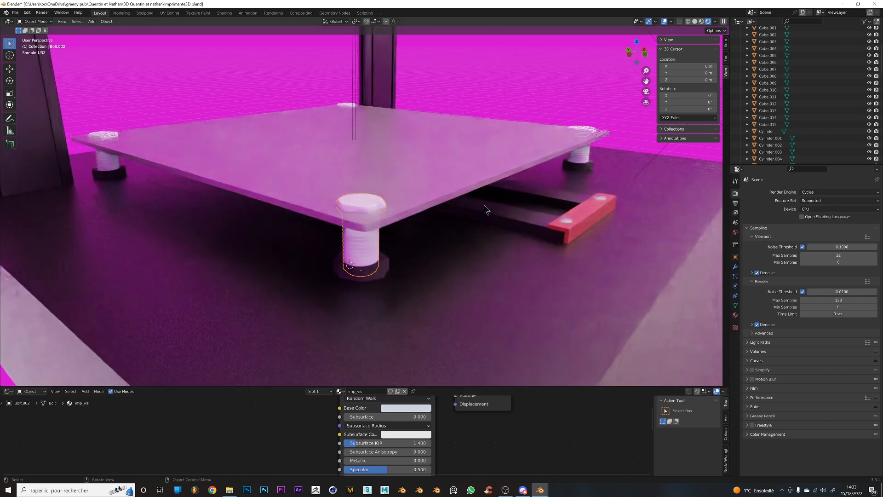
Darken the bolt material's base color to value 0.050, with hue 0.613 and saturation 0.133
click(408, 407)
click(397, 409)
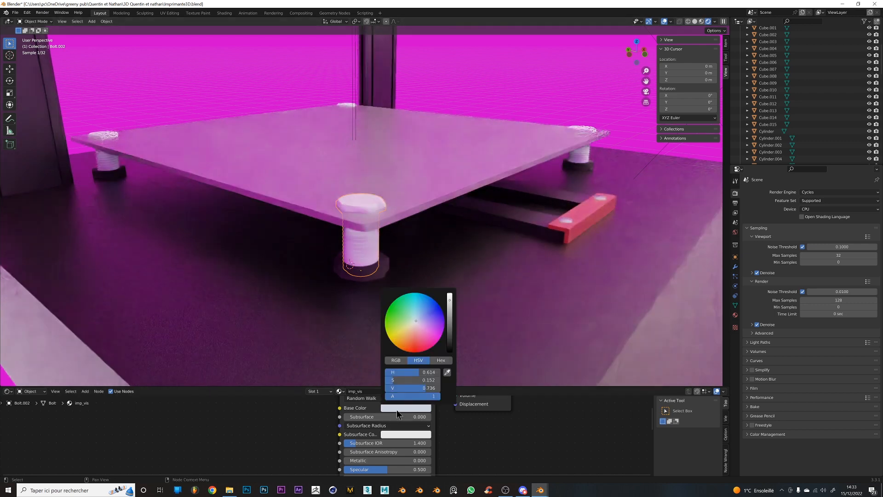
click(446, 336)
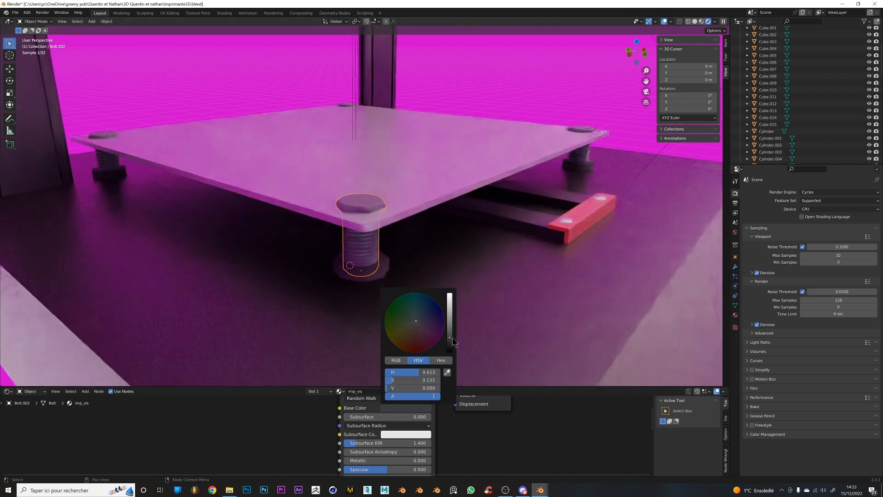
click(556, 59)
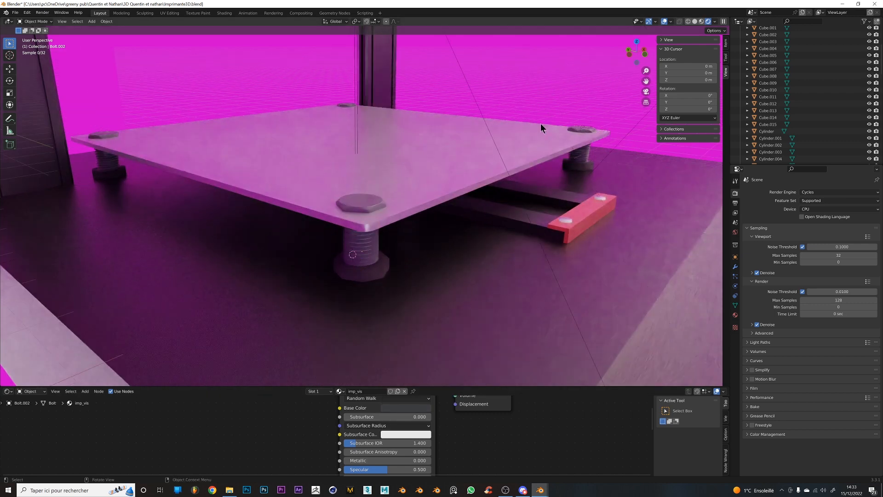
Switch the viewport to solid shading and enable the Face Orientation overlay
scroll(484, 199, down, 2)
scroll(483, 204, down, 6)
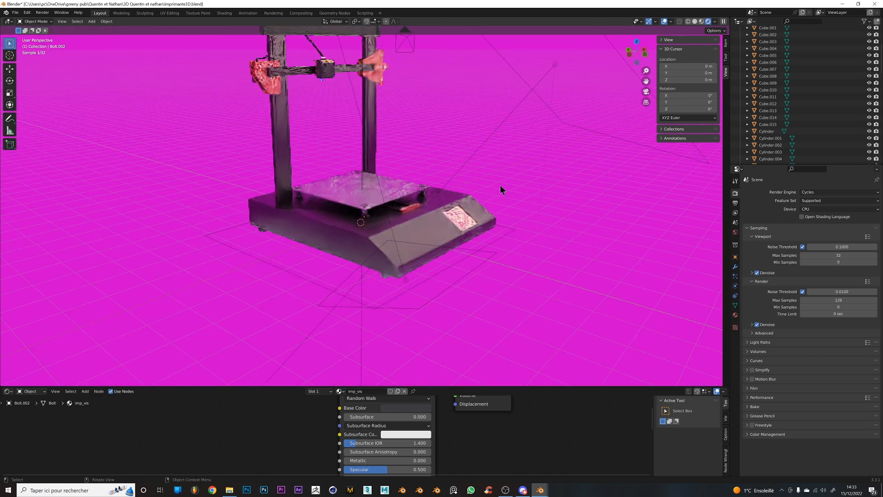
shift+middle_drag(458, 169, 450, 236)
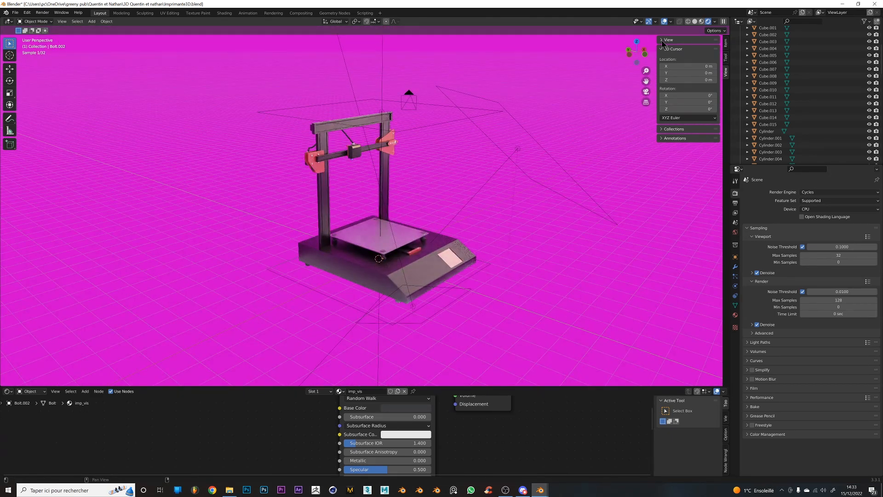
click(695, 22)
scroll(459, 161, up, 3)
scroll(463, 142, down, 2)
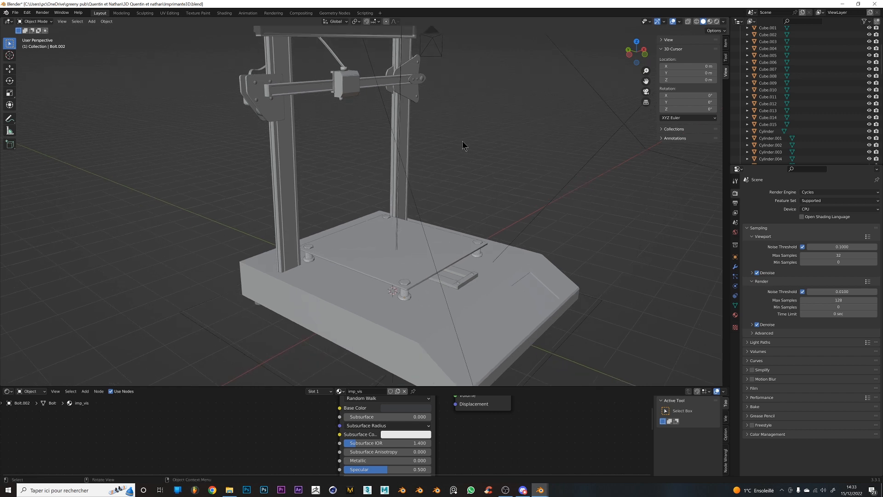
click(680, 22)
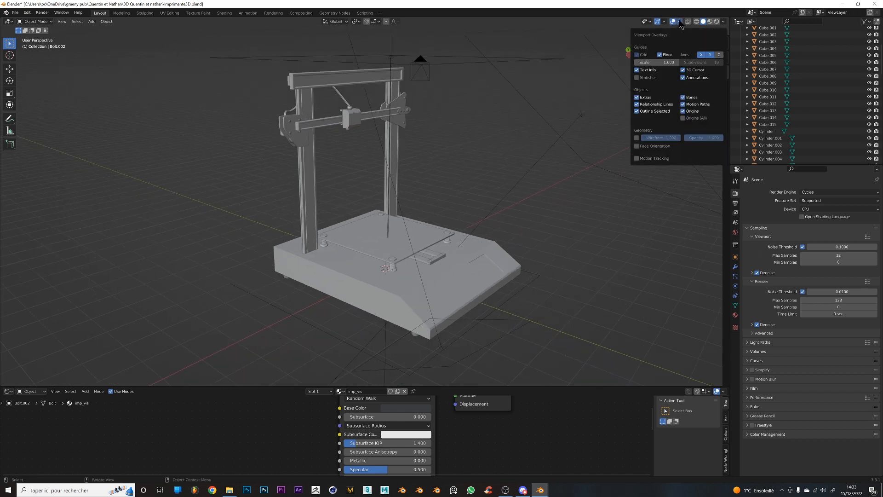
click(680, 21)
click(655, 145)
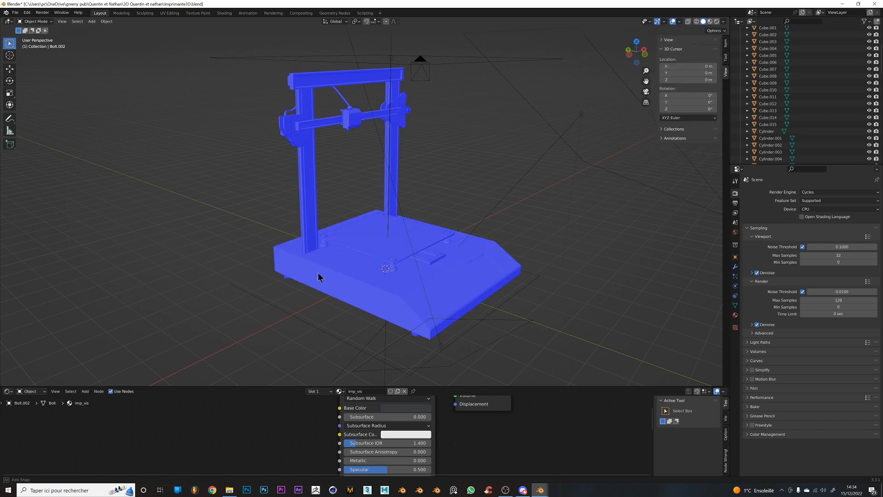
Examine the face orientation on the rear and underside of the 3D printer model
middle_drag(319, 272, 449, 296)
scroll(368, 307, up, 2)
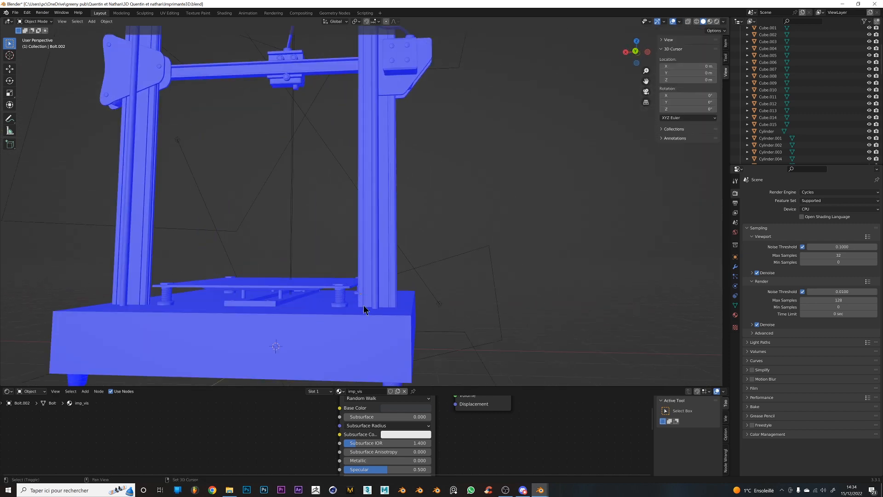
middle_drag(364, 306, 328, 190)
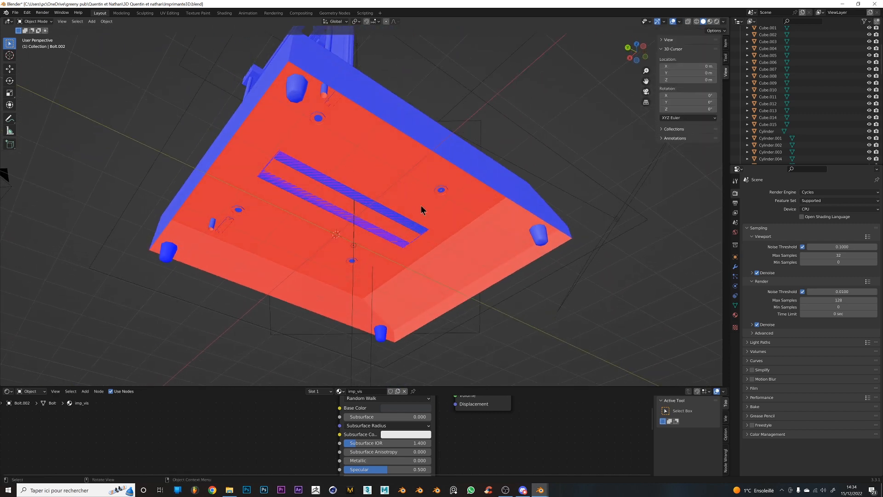
middle_drag(422, 210, 426, 268)
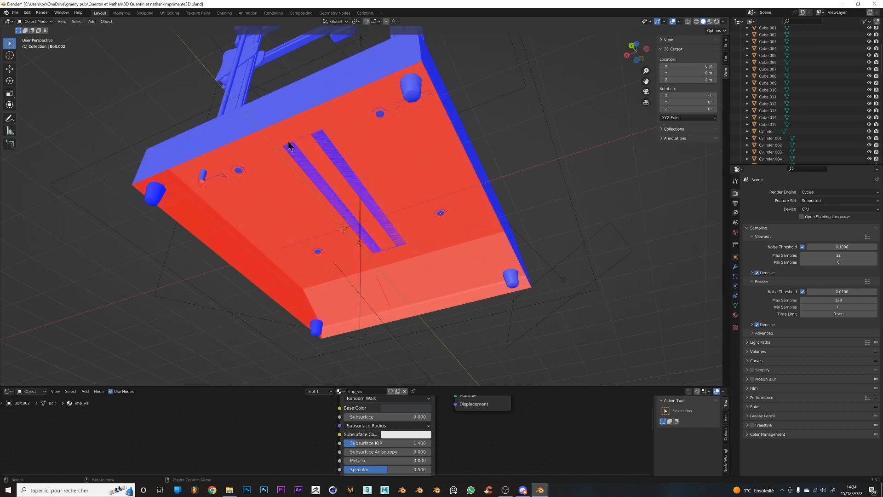
middle_drag(289, 145, 450, 186)
middle_drag(442, 251, 420, 301)
Flip the normal of the printer base's large top face in Edit Mode
click(388, 324)
key(Tab)
click(327, 244)
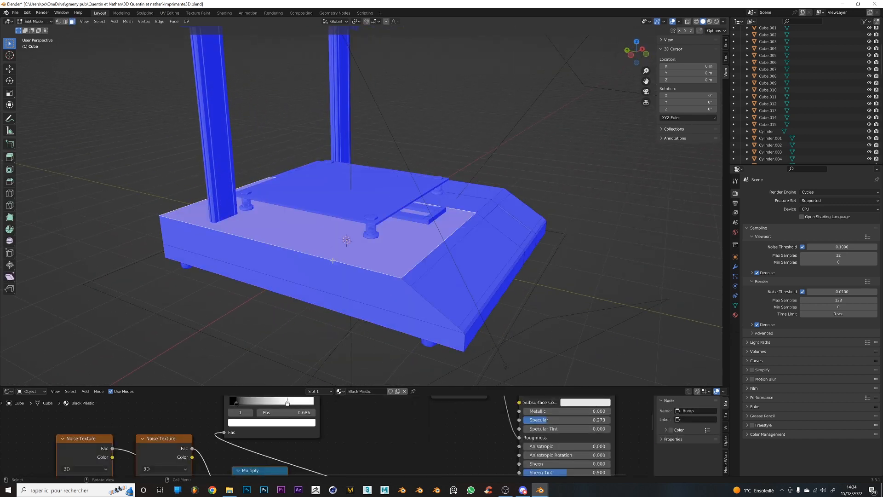
right_click(333, 261)
click(334, 262)
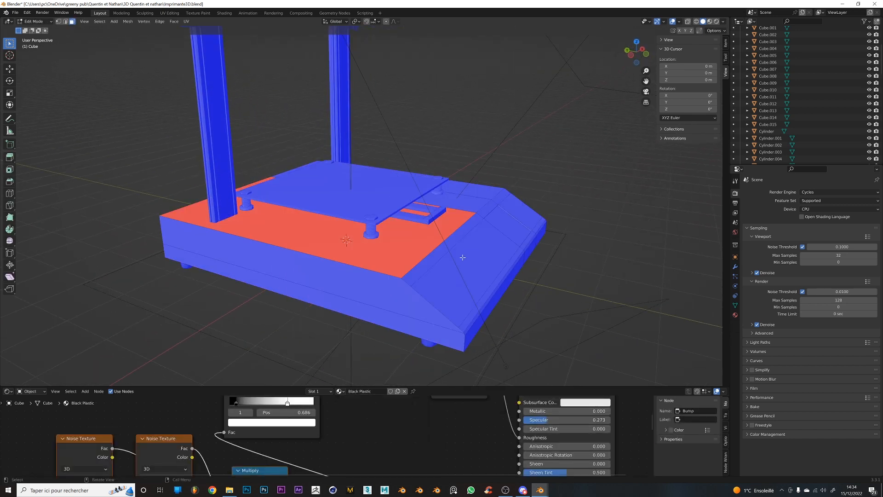
Flip the base's selected top face back so that its normal points outward
scroll(463, 257, down, 4)
scroll(375, 231, up, 3)
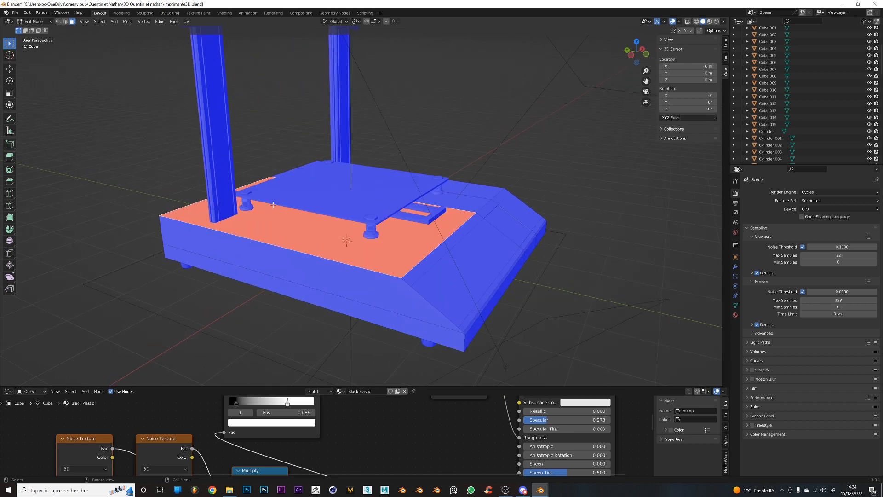
key(alt+n)
click(418, 221)
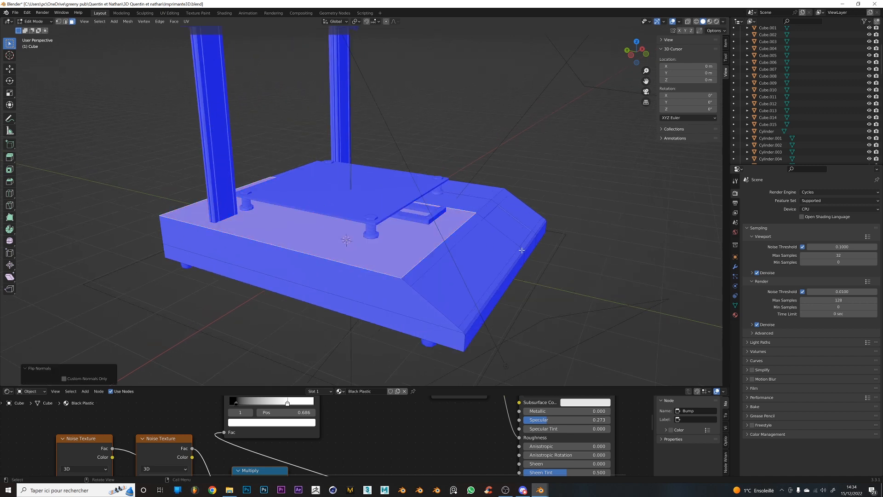
Select all objects, enter Edit Mode on them together and recalculate the normals outside for all their faces
scroll(522, 251, down, 3)
scroll(465, 236, down, 1)
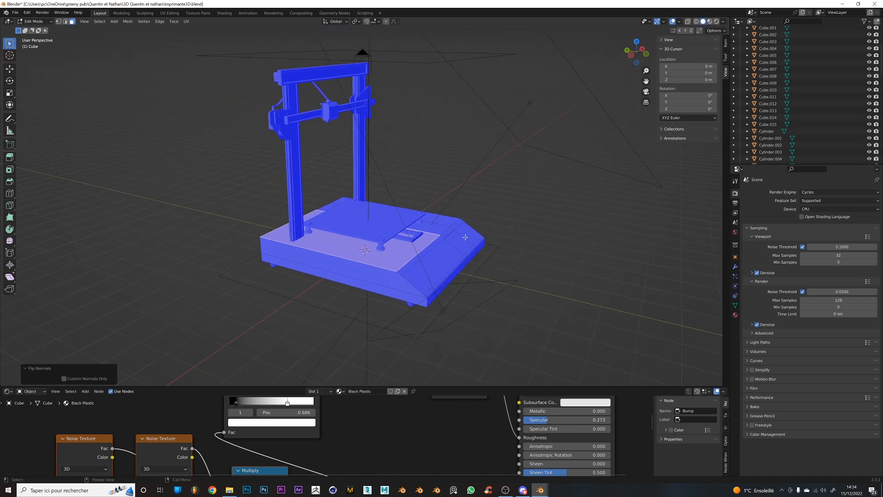
key(a)
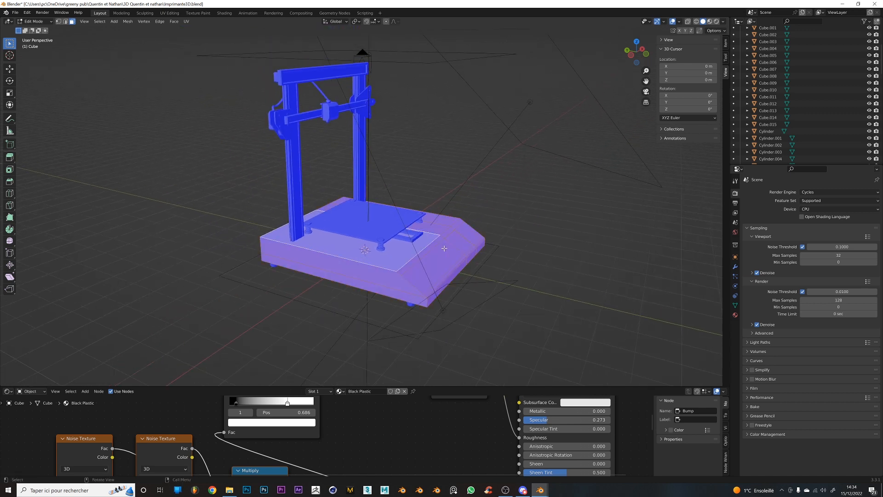
key(Tab)
key(a)
key(Tab)
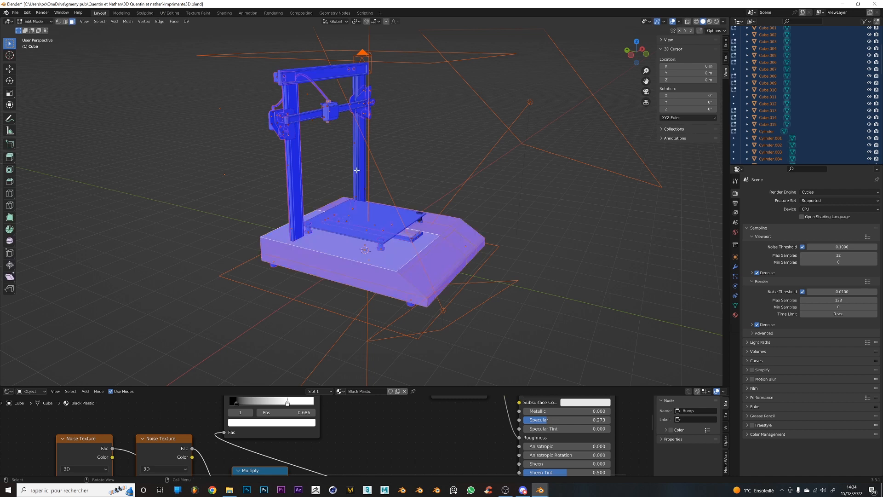
key(alt+n)
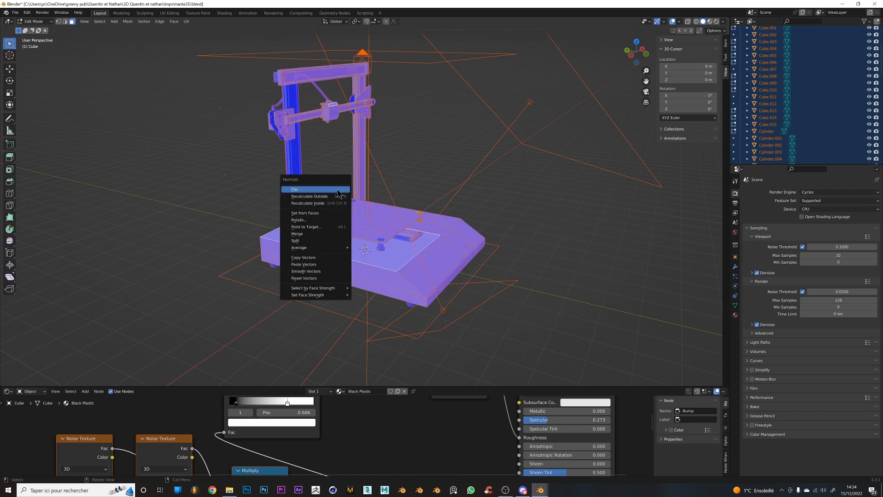
click(313, 196)
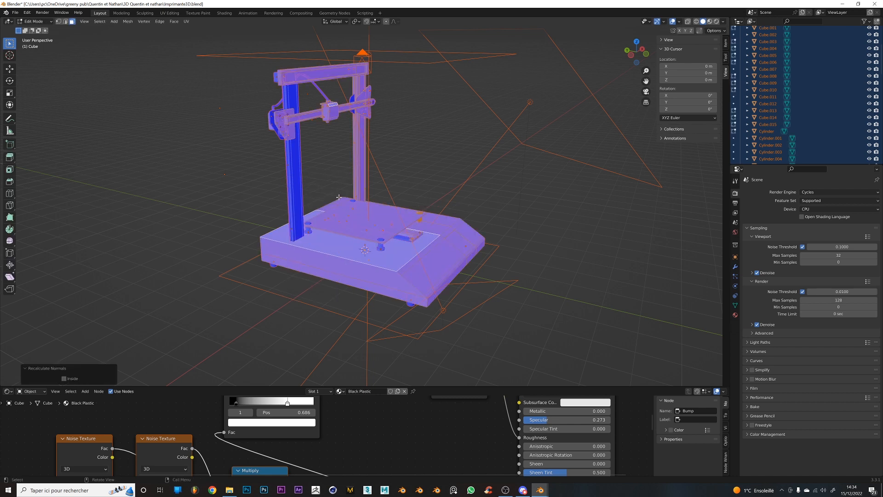
Repeat the outside normals recalculation on all selected printer parts and return to Object Mode
key(alt+a)
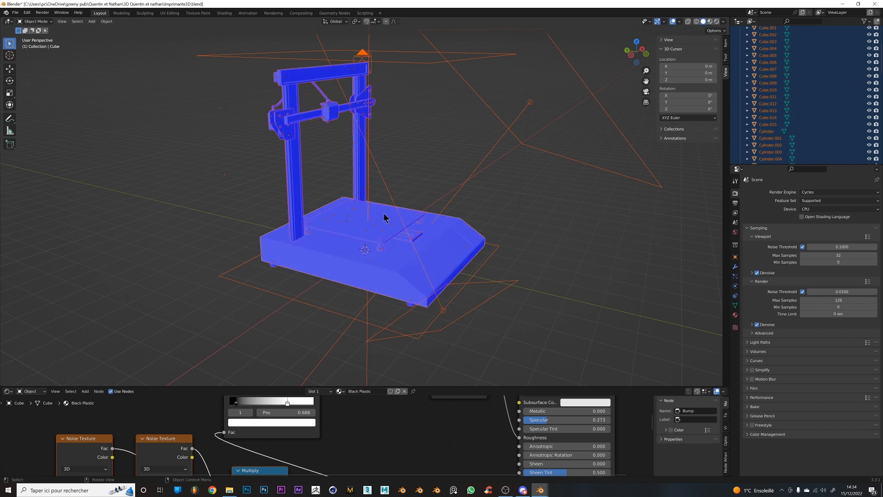
key(a)
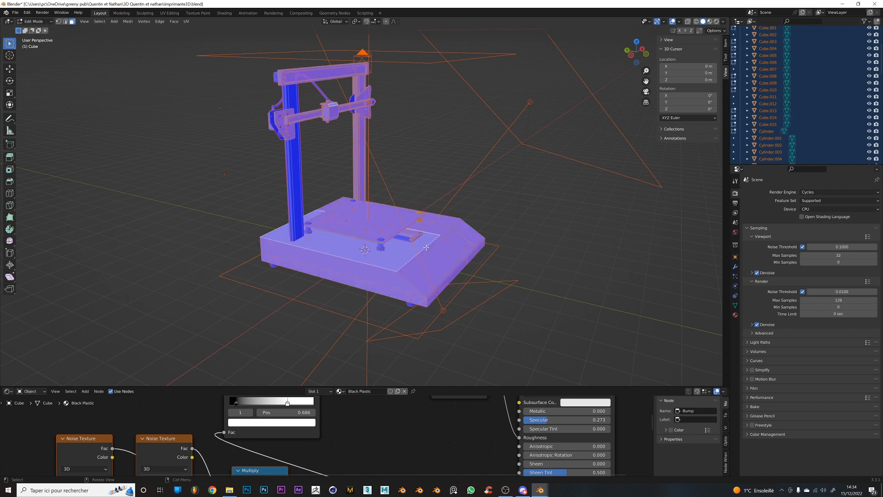
key(alt+n)
click(428, 245)
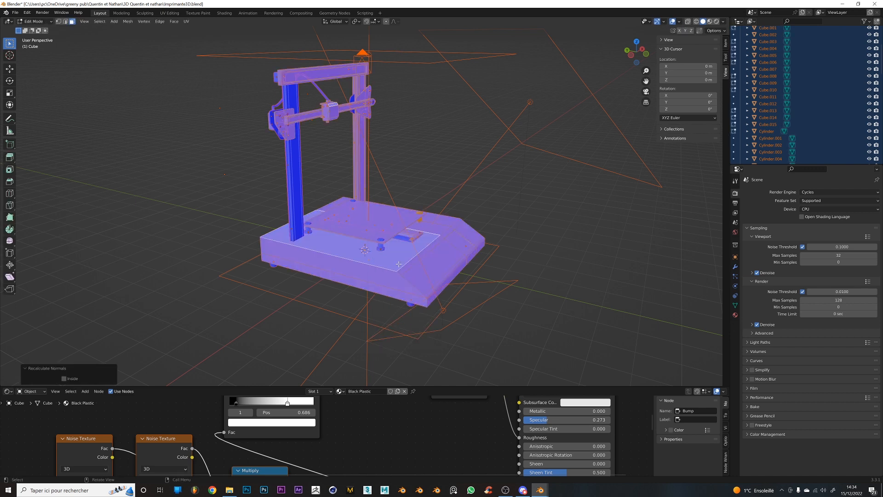
key(Tab)
Check the printer's near vertical post in Edit Mode and clear the selection
scroll(424, 273, up, 3)
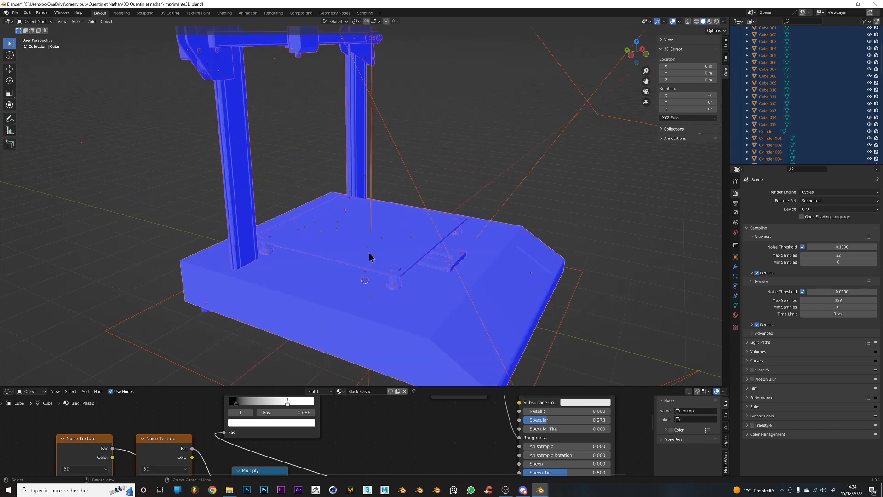
click(242, 202)
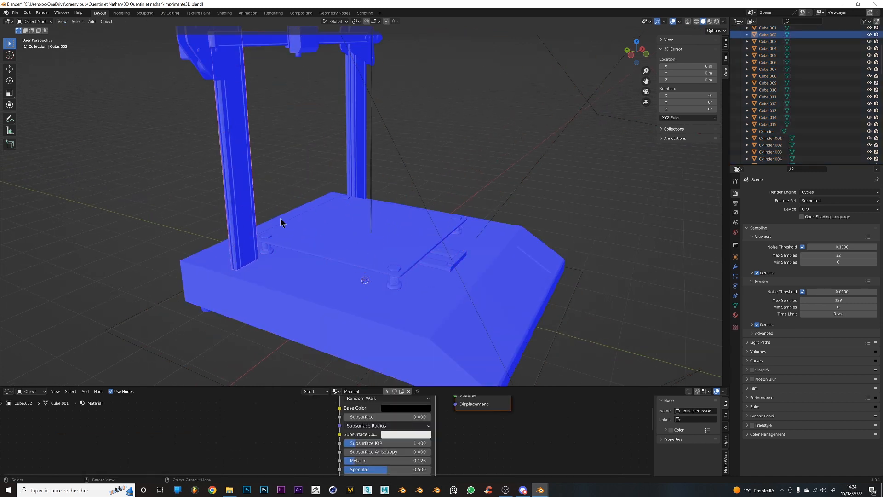
key(Tab)
key(Tab)
click(260, 150)
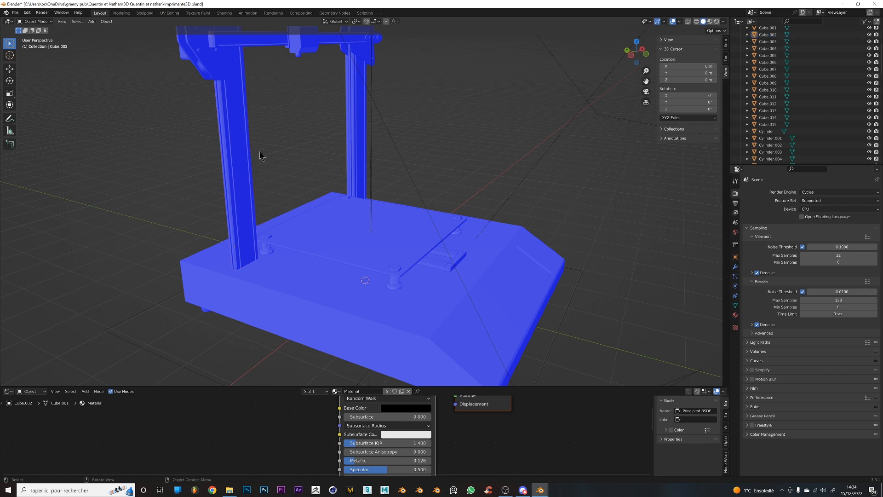
Turn off the Face Orientation overlay
scroll(375, 219, down, 5)
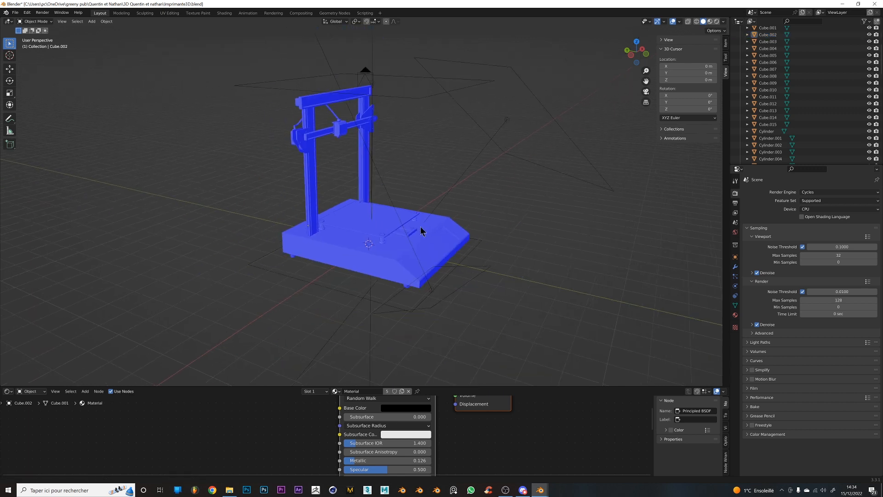
middle_drag(420, 230, 458, 237)
click(680, 23)
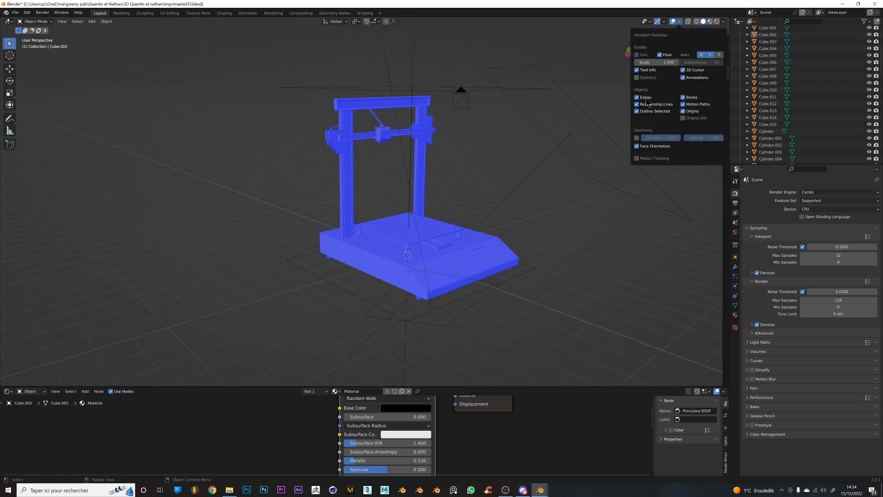
click(645, 150)
scroll(434, 253, up, 5)
shift+middle_drag(435, 253, 364, 215)
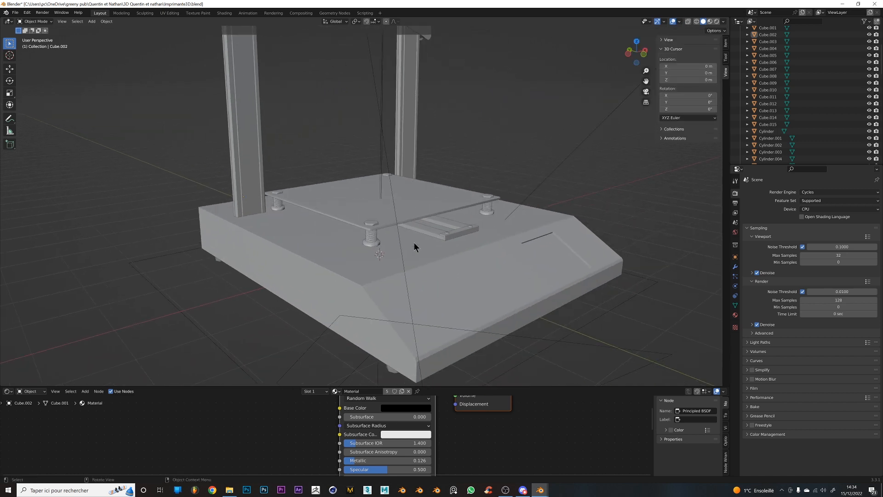
scroll(414, 243, down, 4)
middle_drag(405, 272, 382, 276)
click(338, 248)
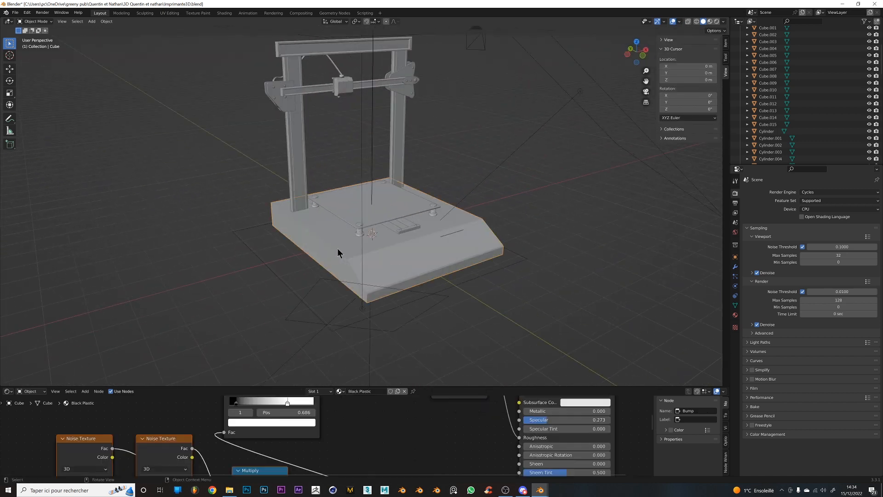
scroll(343, 251, up, 2)
scroll(345, 256, down, 2)
Add a cylinder with 8 vertices and move it about -6 m along the X axis, beside the printer
scroll(264, 265, down, 5)
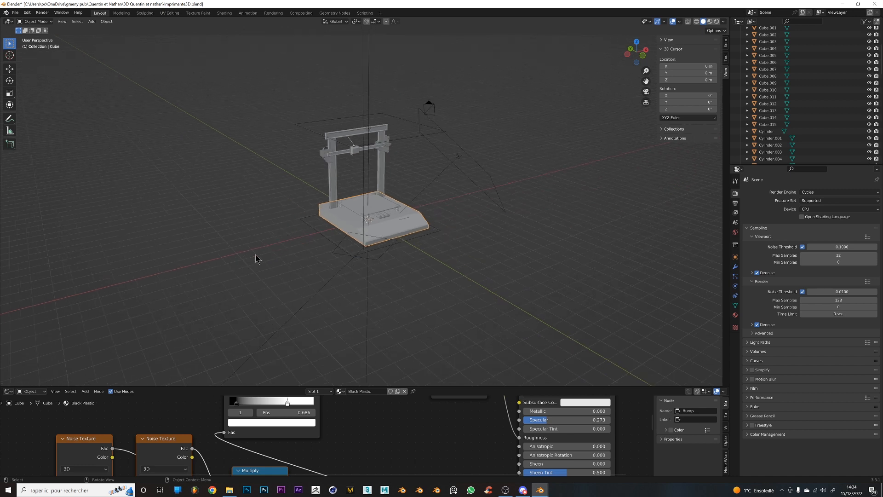
key(shift+a)
mouse_move(220, 184)
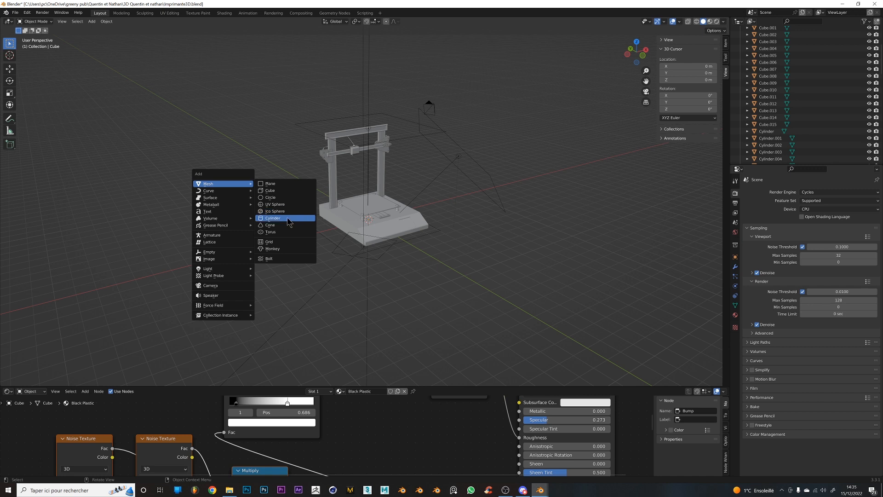
click(277, 218)
click(91, 298)
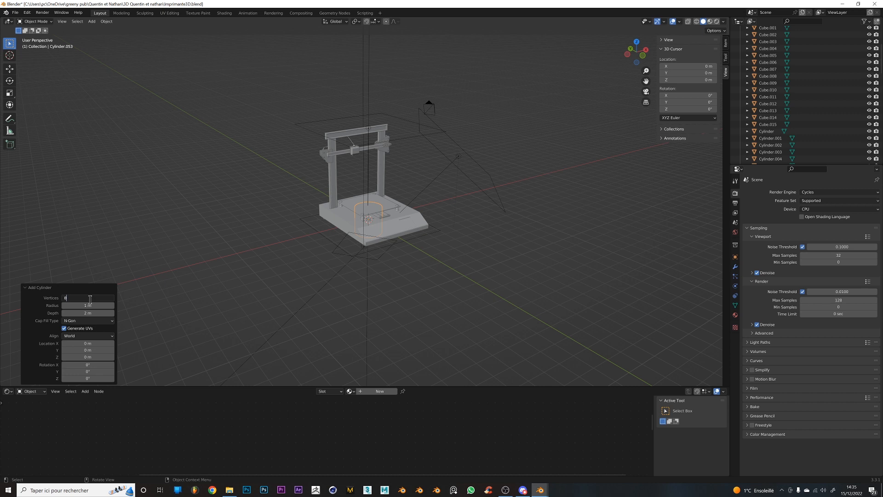
key(Return)
key(g)
key(x)
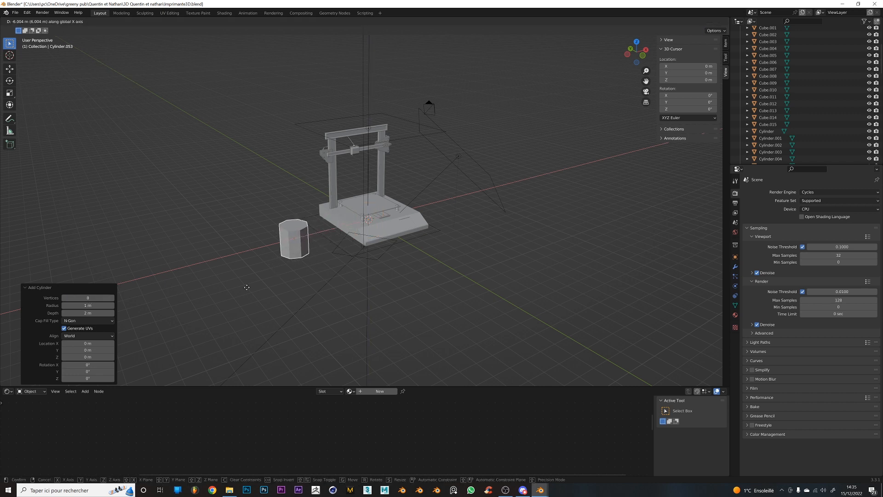
click(246, 287)
Scale the cylinder into a tall column: Z by about 6.26, uniformly by about 1.57, and Z again by about 0.61
key(s)
key(z)
click(431, 202)
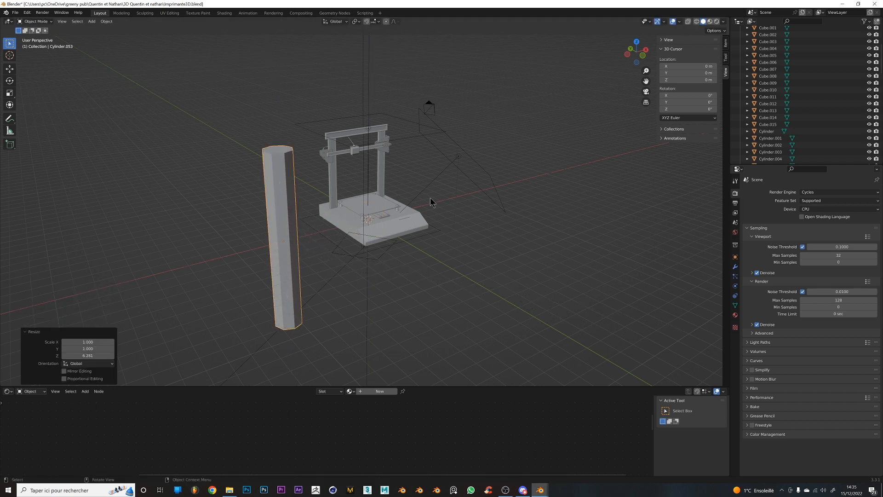
key(s)
key(z)
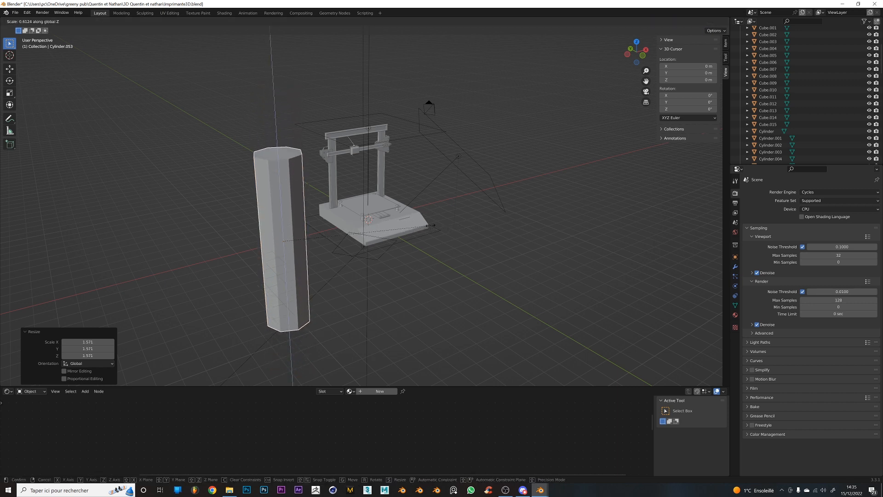
click(431, 226)
Open the tall cylinder in the UV Editing workspace
shift+middle_drag(359, 251, 409, 277)
scroll(347, 198, up, 4)
scroll(409, 277, down, 3)
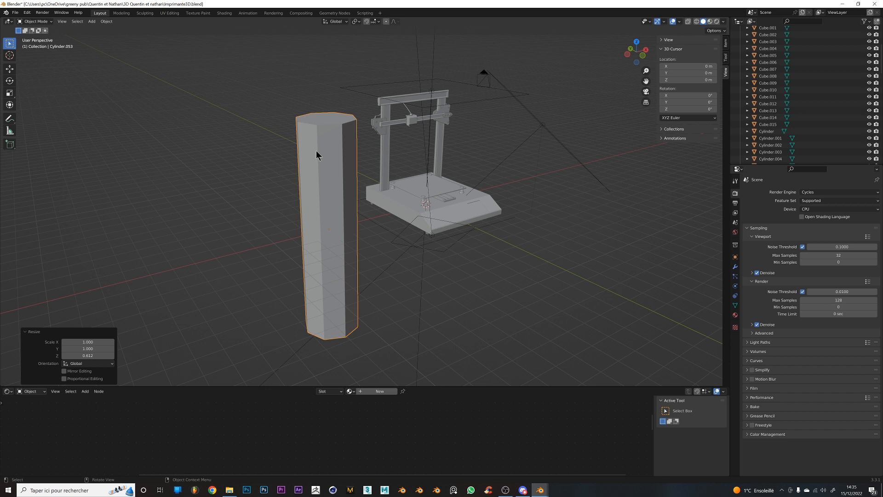
click(170, 13)
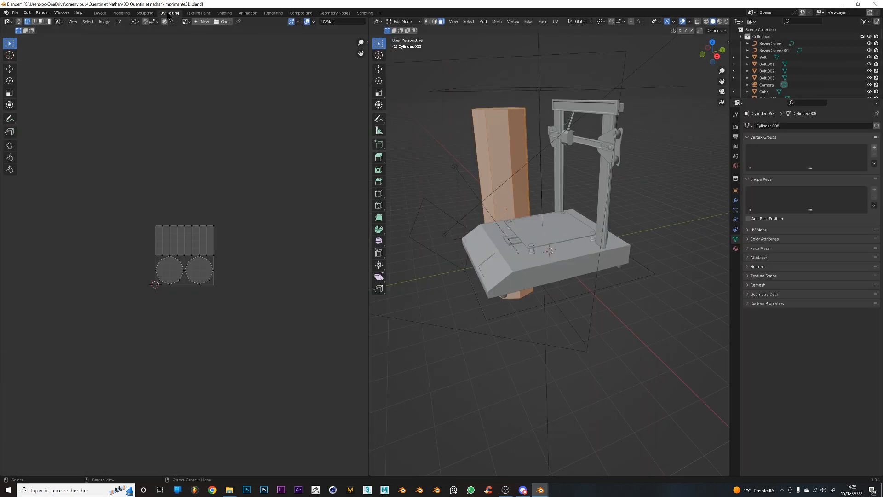
Duplicate the tall eight-sided cylinder and place the copy beside the original, on the side away from the printer
scroll(591, 263, up, 6)
scroll(590, 260, down, 6)
shift+middle_drag(541, 305, 621, 273)
scroll(506, 194, down, 3)
scroll(506, 193, up, 2)
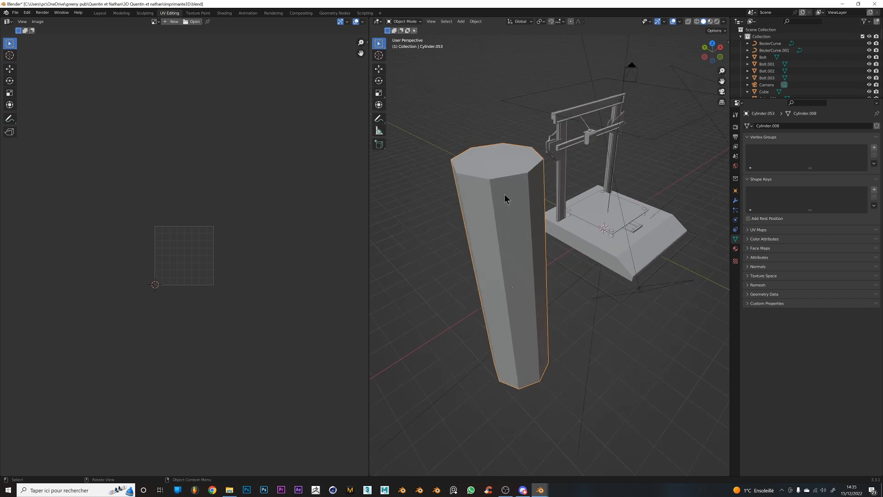
key(Tab)
key(Tab)
scroll(505, 195, down, 2)
scroll(512, 209, up, 2)
shift+middle_drag(533, 229, 563, 223)
key(shift+d)
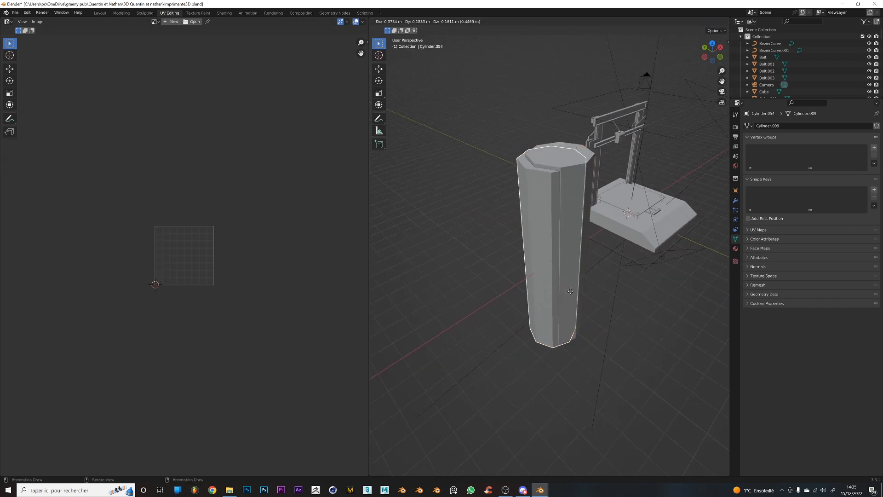
click(486, 355)
shift+middle_drag(487, 355, 523, 250)
Select the top and bottom cap faces of the copied cylinder in Edit Mode
key(Tab)
click(480, 192)
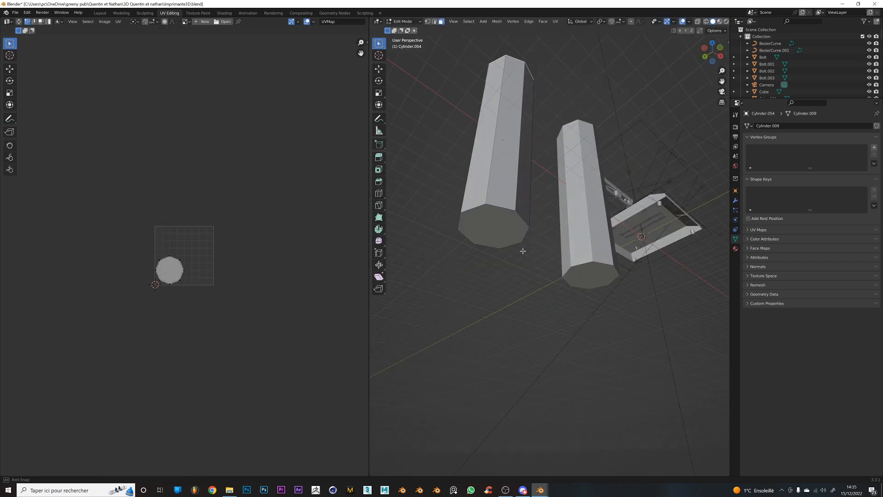
shift+click(501, 222)
key(ctrl+e)
key(Escape)
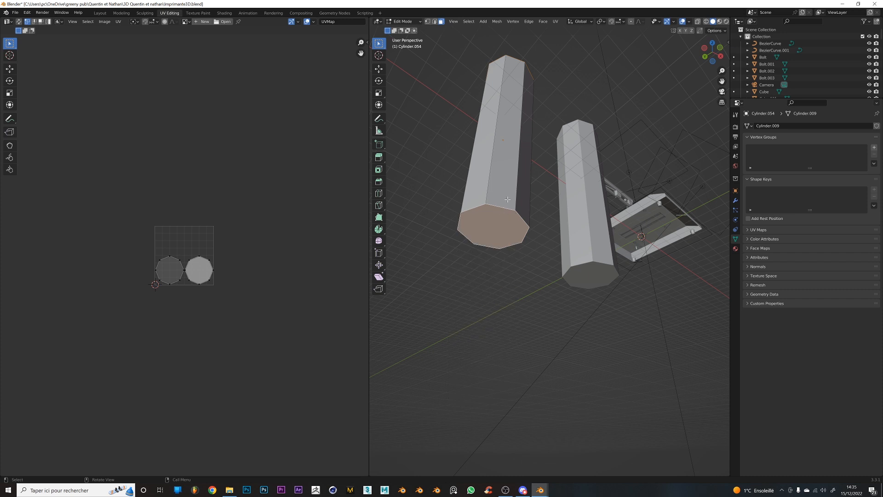
middle_drag(507, 202, 515, 266)
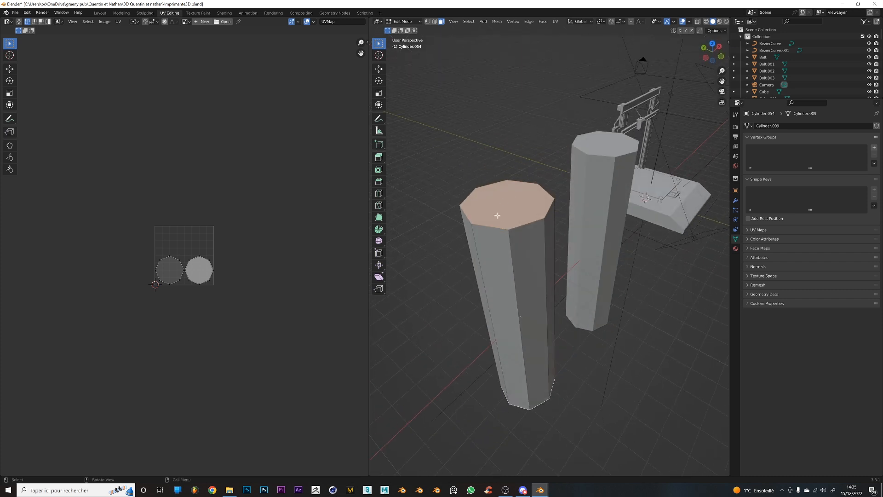
Mark several neighbouring vertical edges of the copied cylinder as seams, using edge selection
click(435, 23)
alt+click(513, 230)
click(513, 234)
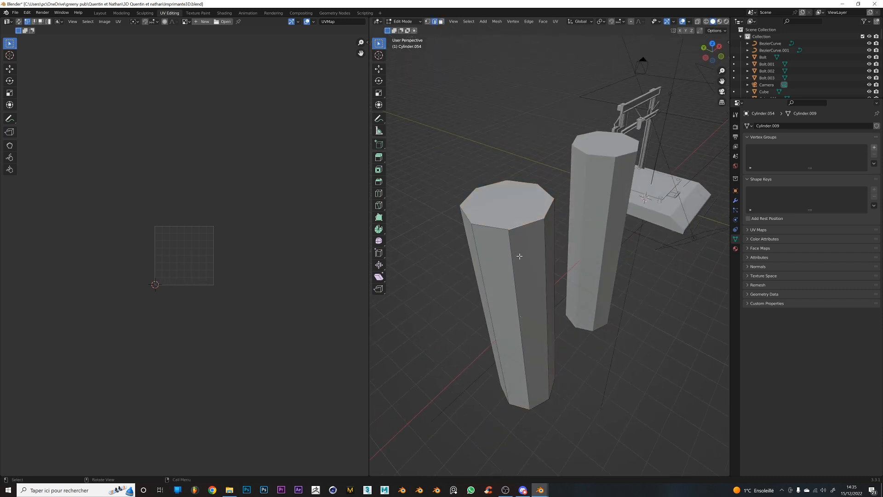
shift+click(519, 256)
shift+click(486, 261)
shift+click(538, 257)
middle_drag(539, 256, 550, 256)
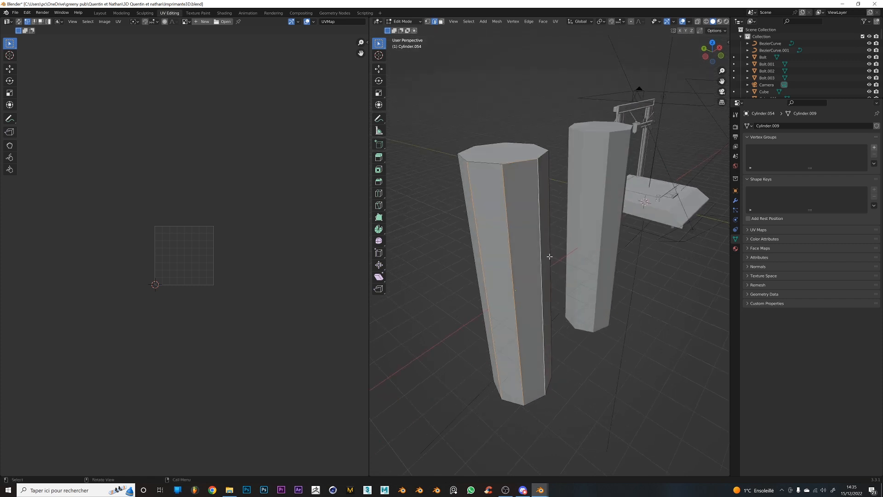
key(ctrl+e)
click(529, 351)
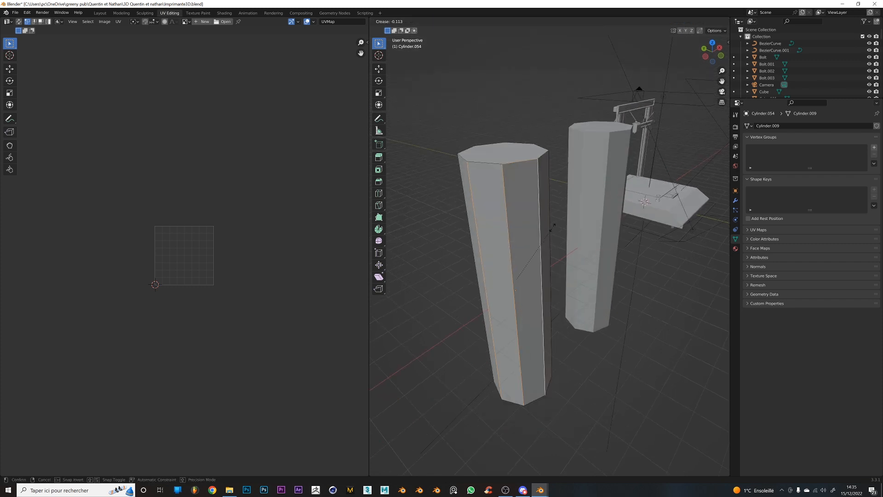
key(Escape)
key(ctrl+e)
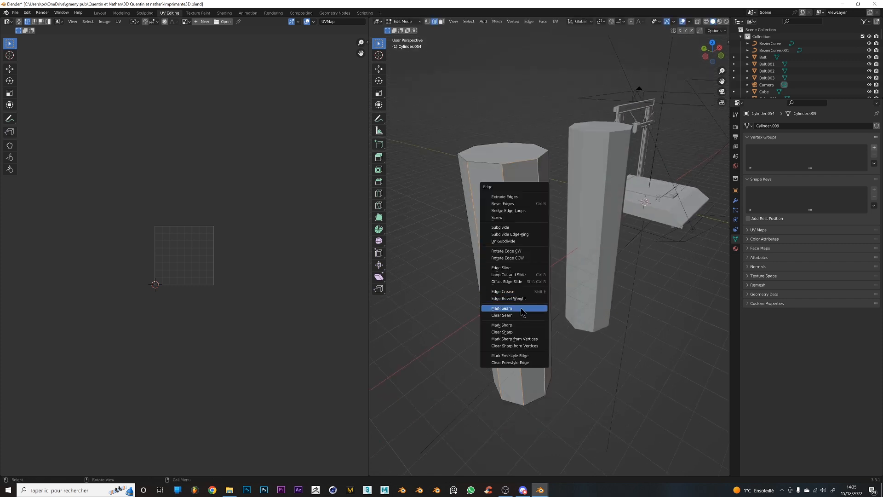
click(521, 309)
key(alt+a)
scroll(556, 243, up, 4)
middle_drag(556, 242, 604, 260)
scroll(602, 228, down, 4)
middle_drag(603, 227, 492, 187)
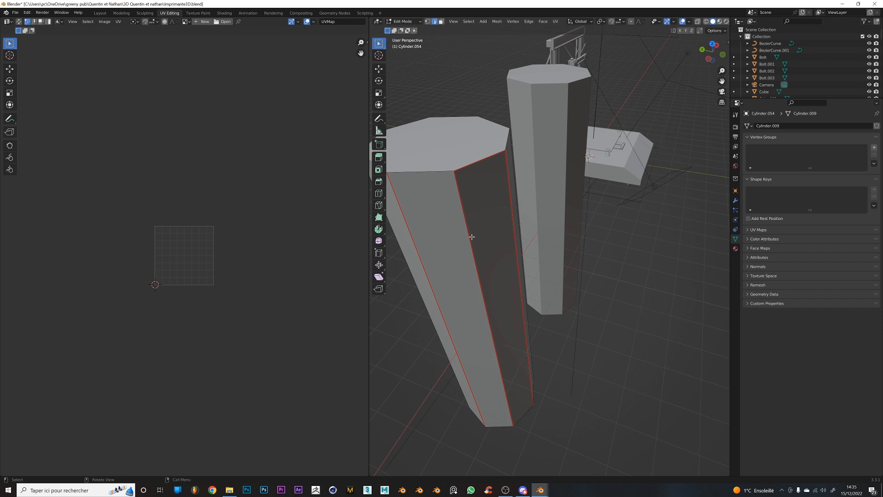
Clear the seams from all edges of the copied cylinder and deselect everything
key(a)
click(521, 280)
scroll(455, 223, down, 3)
shift+click(520, 212)
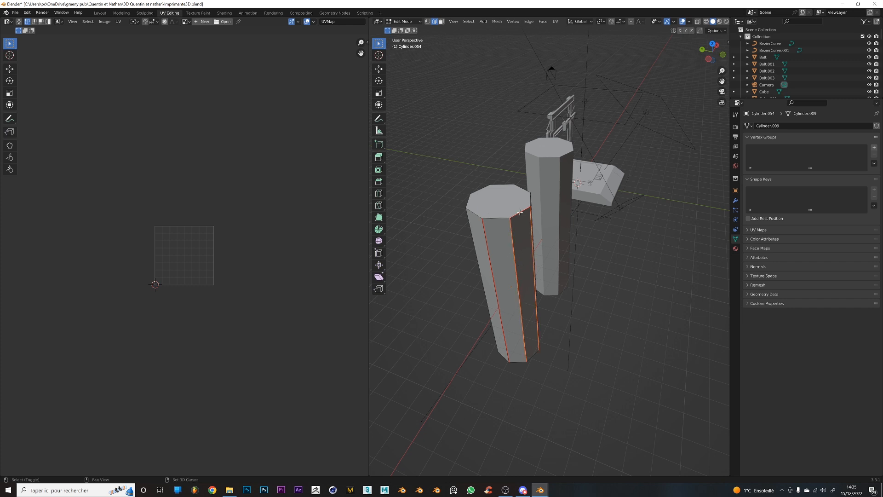
key(a)
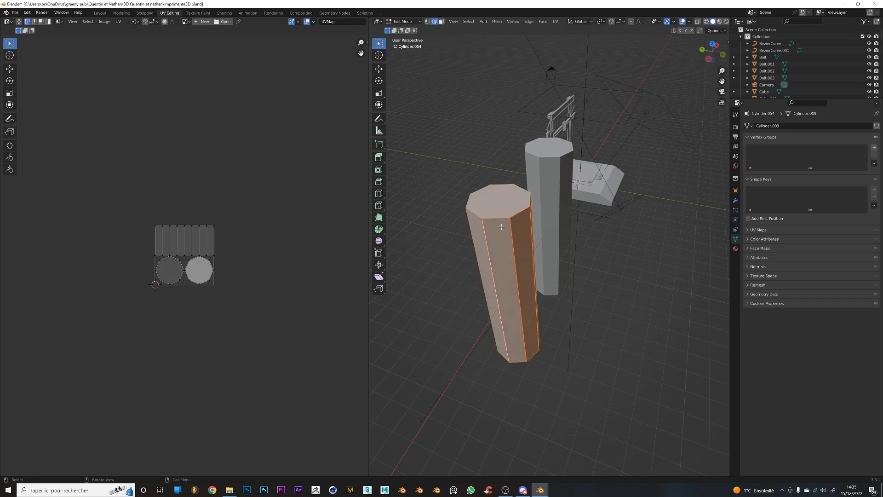
scroll(506, 259, up, 5)
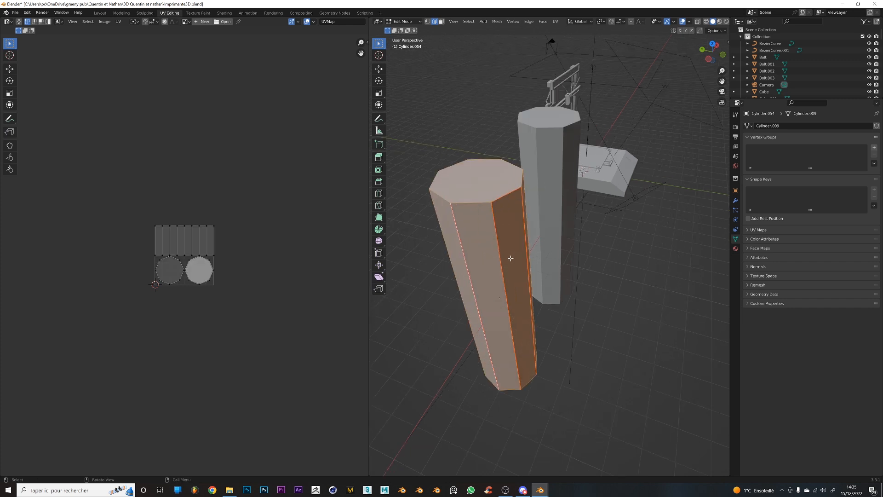
key(ctrl+e)
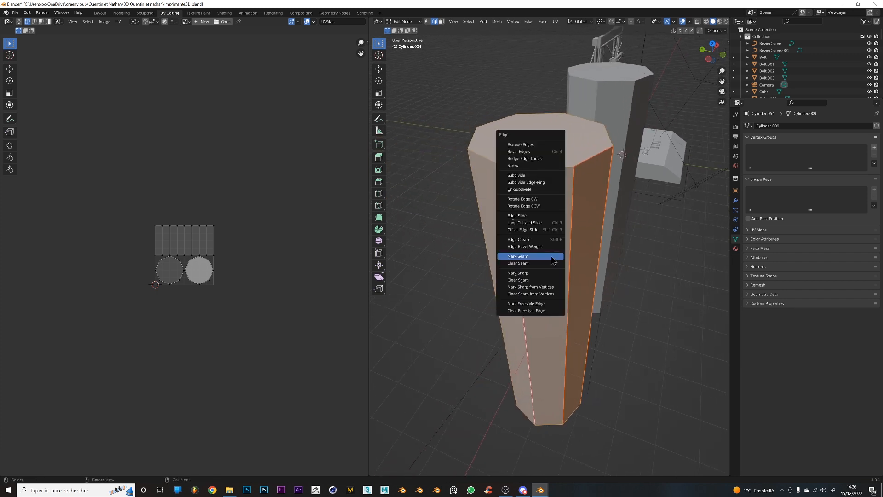
click(547, 264)
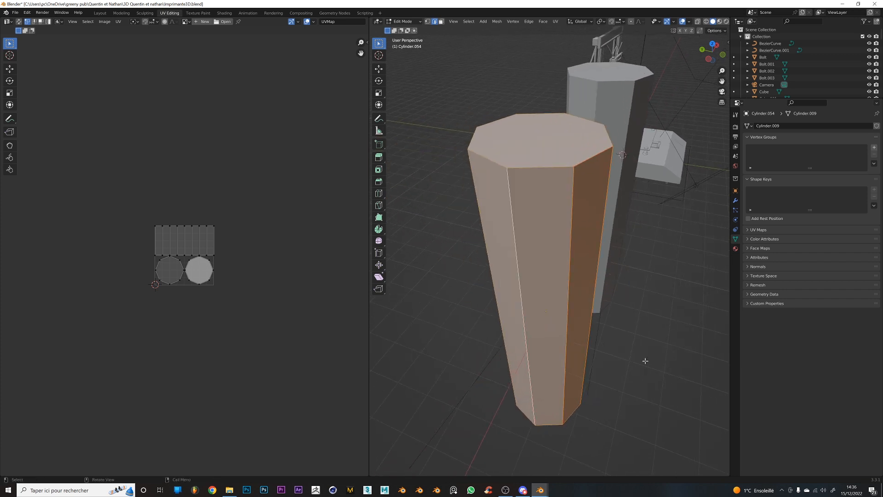
key(alt+a)
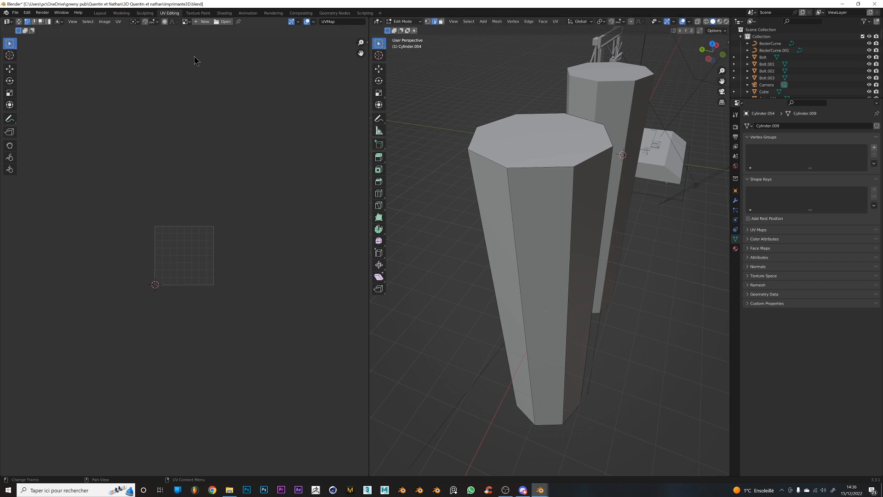
Mark the outlines of the copied cylinder's top and bottom cap faces as seams
click(533, 120)
click(544, 167)
shift+click(492, 161)
click(441, 22)
click(548, 148)
middle_drag(536, 329, 481, 200)
shift+click(453, 172)
middle_drag(455, 172, 521, 269)
key(ctrl+e)
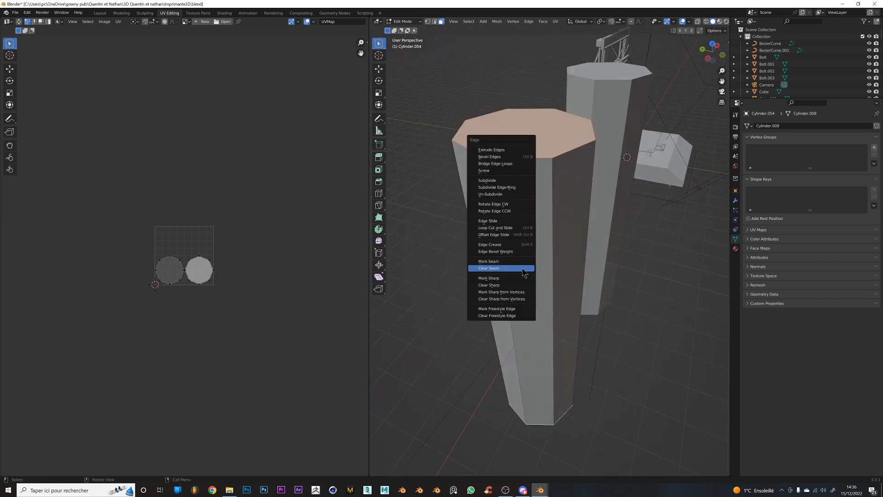
click(515, 263)
key(alt+a)
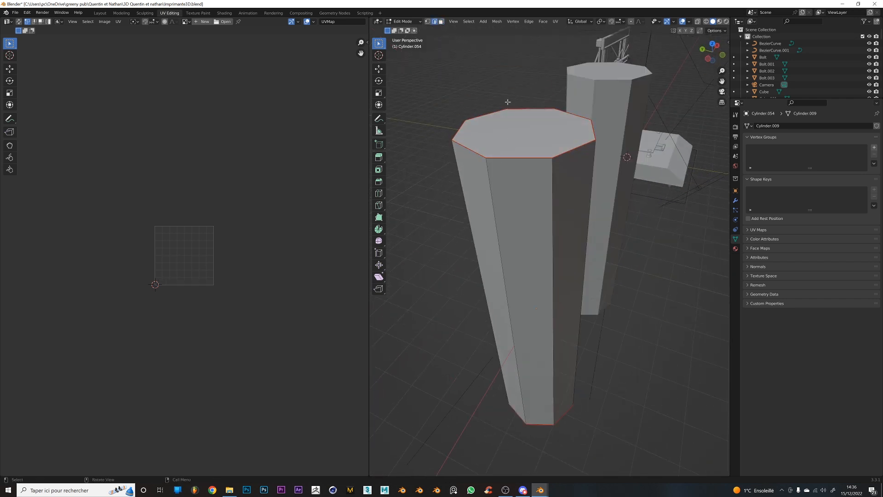
Examine both cylinders and the printer from the front and in perspective in Object Mode
key(Tab)
scroll(581, 208, down, 3)
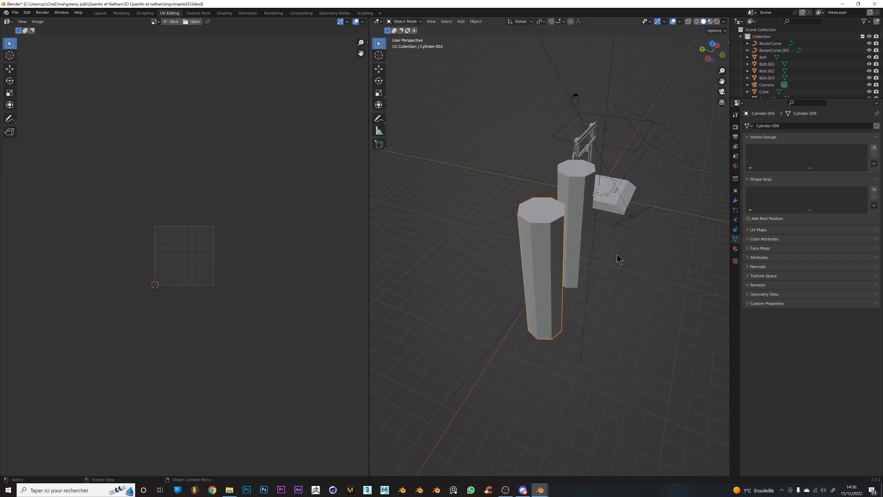
middle_drag(617, 255, 532, 250)
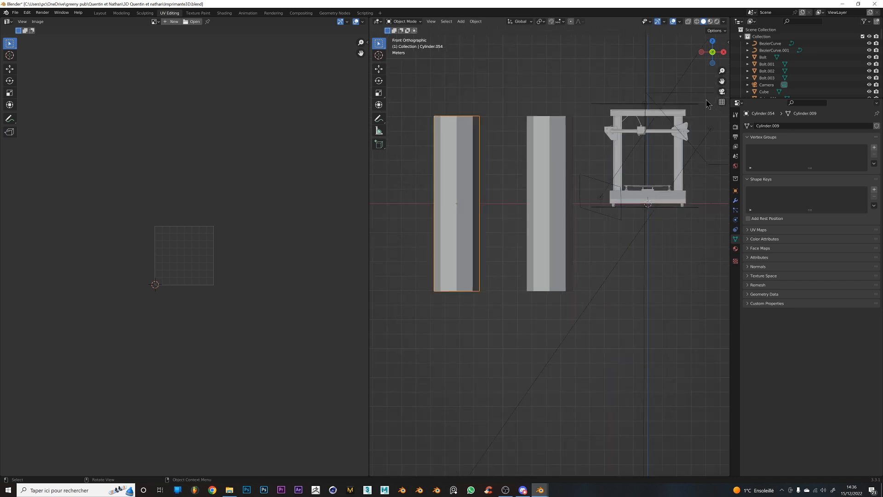
scroll(663, 131, up, 2)
shift+middle_drag(647, 144, 529, 250)
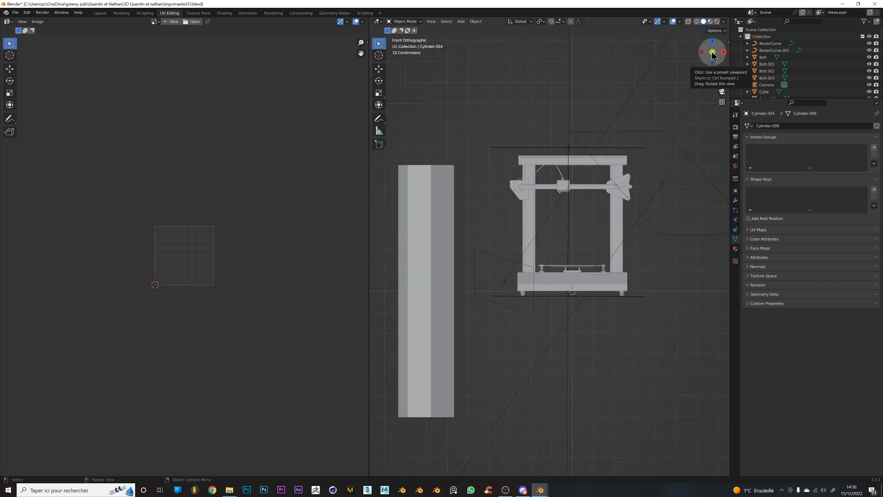
middle_drag(566, 220, 597, 282)
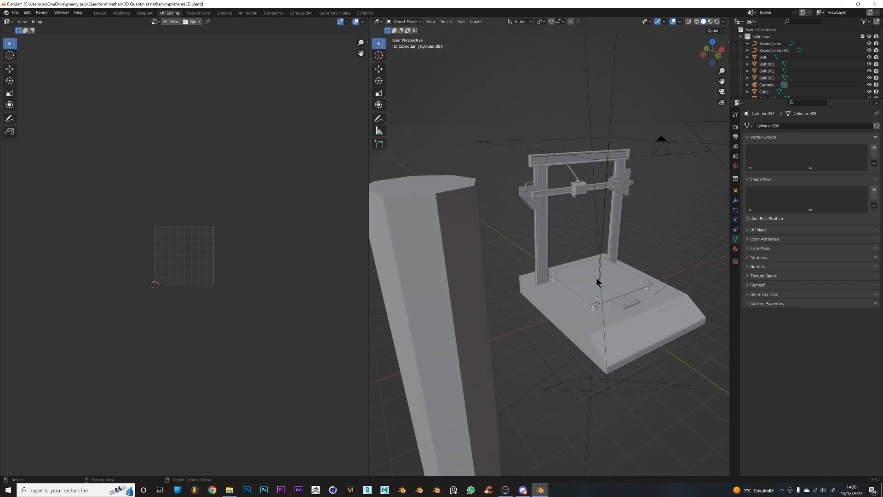
key(KP_1)
scroll(596, 278, down, 3)
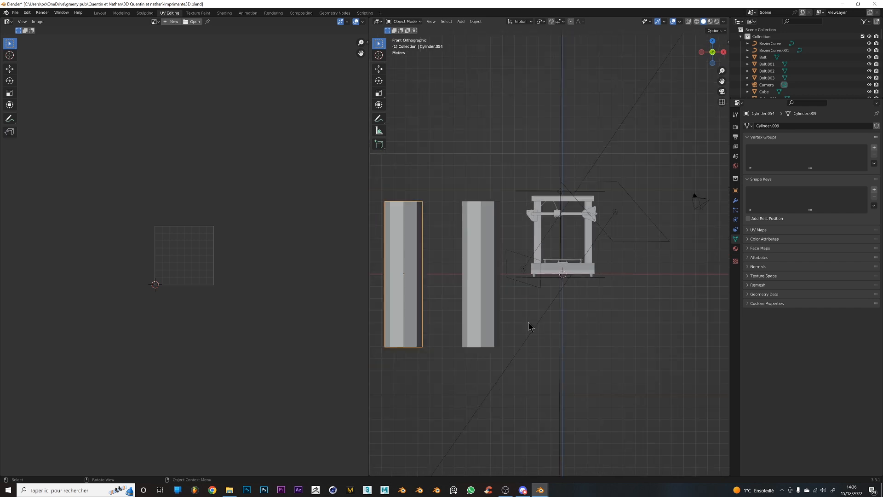
shift+middle_drag(472, 297, 535, 322)
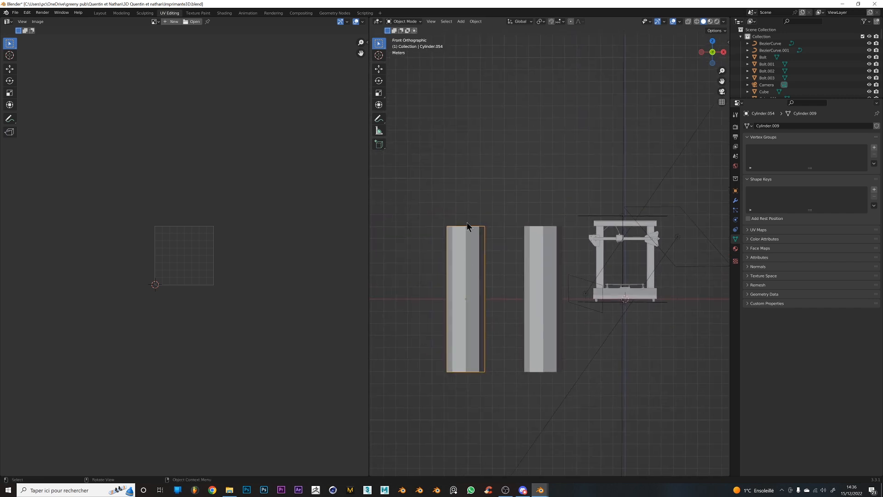
alt+middle_drag(470, 373, 532, 344)
key(Tab)
key(Tab)
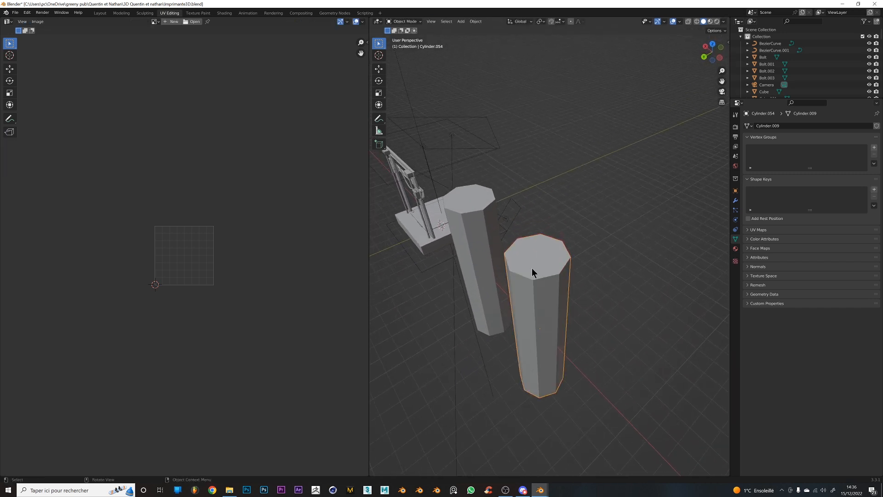
Separate the top and bottom cap faces of the copied cylinder into their own object
key(Tab)
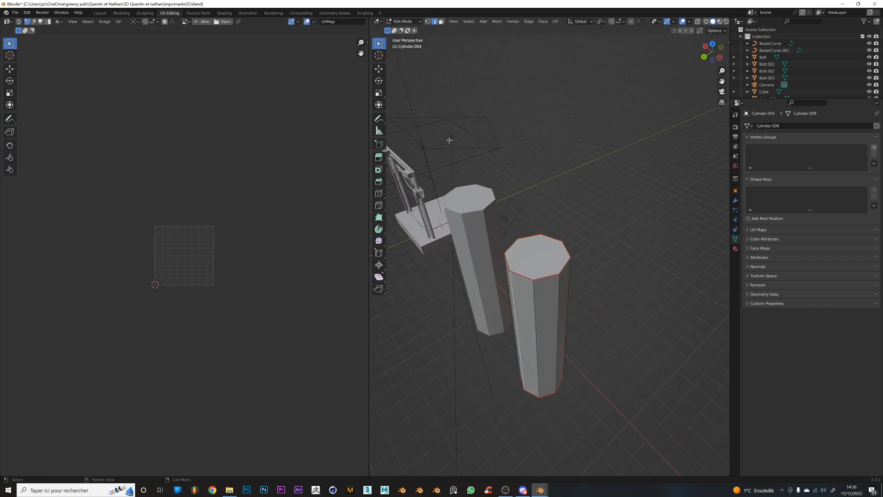
click(441, 21)
mouse_move(580, 312)
middle_down()
mouse_move(577, 288)
mouse_move(560, 391)
mouse_move(555, 368)
mouse_move(578, 353)
mouse_move(556, 254)
mouse_move(584, 329)
middle_up()
shift+click(545, 429)
key(p)
click(548, 429)
key(Tab)
click(550, 430)
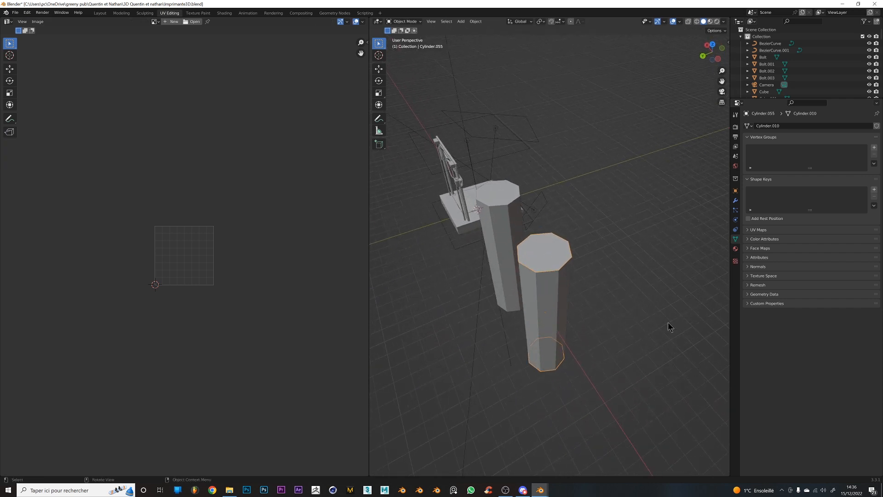
Move the separated caps sideways away from the cylinder and inspect the open tube beside them
key(g)
click(398, 355)
middle_drag(630, 357, 554, 191)
middle_drag(597, 233, 612, 270)
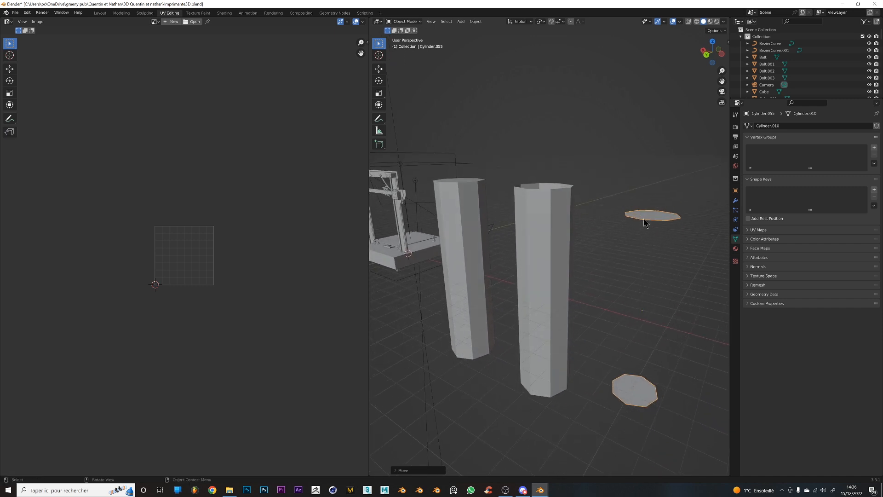
middle_drag(618, 245, 531, 208)
click(534, 208)
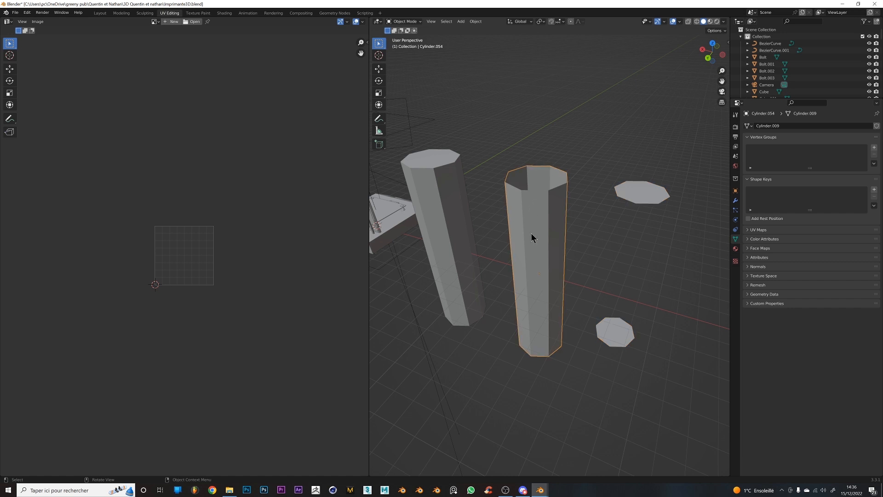
click(533, 200)
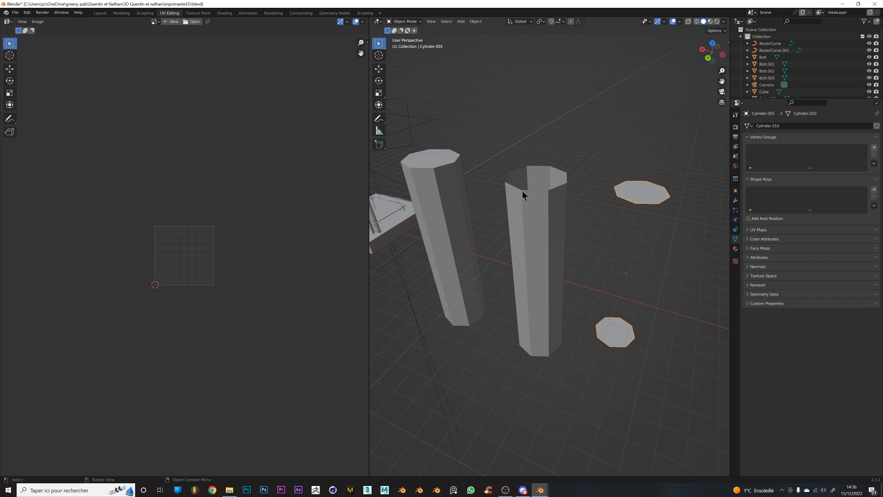
Undo moving the caps and separating them from the copied cylinder
key(ctrl+z)
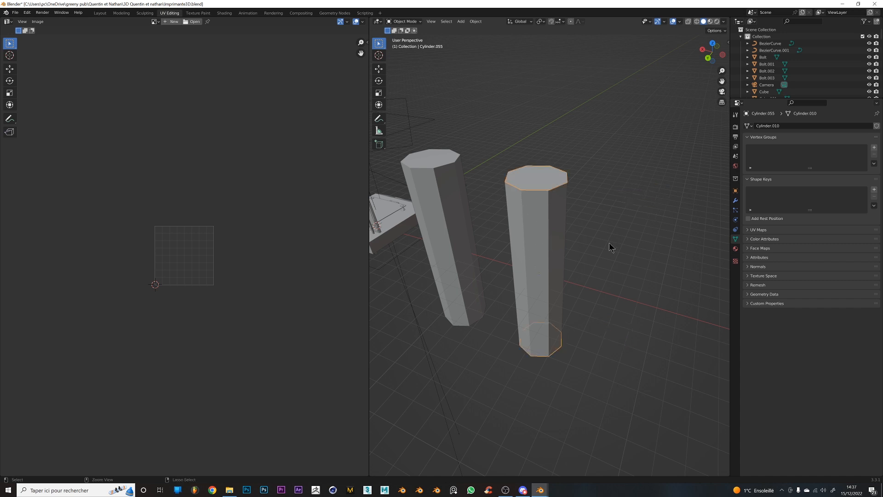
key(ctrl+z)
key(ctrl+z)
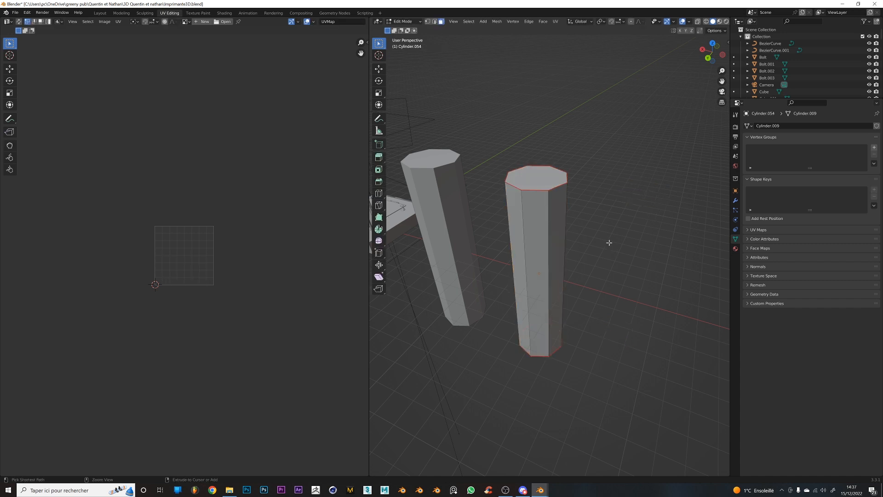
key(ctrl+z)
key(ctrl+z)
key(ctrl+z)
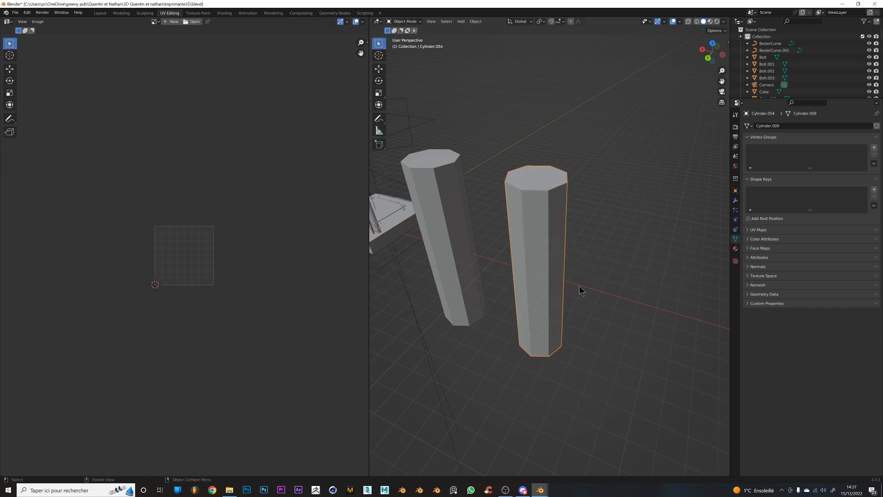
Mark one vertical side edge of the copied cylinder as a seam and select the whole mesh
key(g)
right_click(583, 299)
key(Tab)
middle_drag(566, 355, 553, 200)
middle_drag(549, 261, 486, 282)
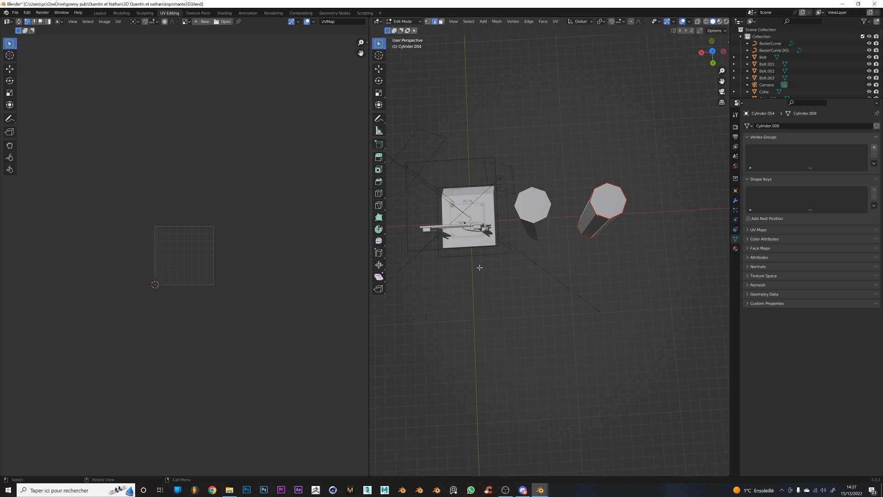
middle_drag(485, 306, 575, 269)
scroll(538, 211, up, 4)
key(ctrl+e)
click(525, 232)
key(a)
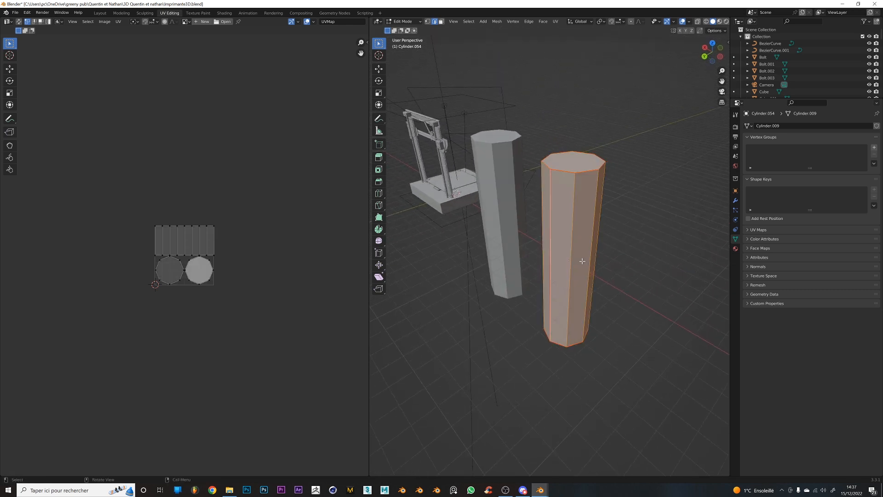
Unwrap the whole copied cylinder along its seams and select the uppermost side-face rectangle in the UV layout
key(u)
click(582, 262)
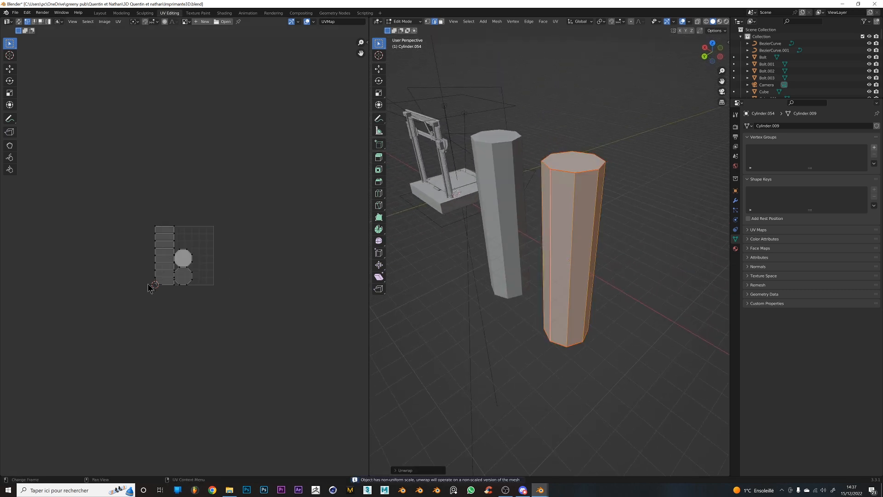
scroll(148, 290, up, 4)
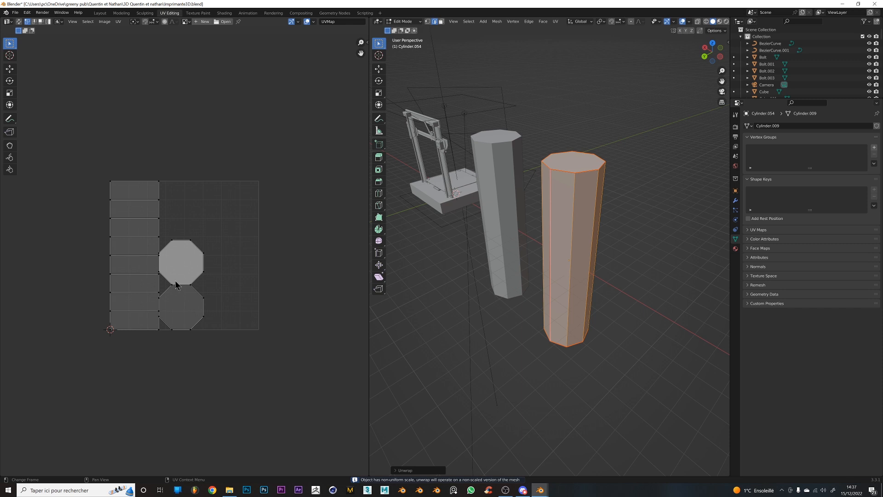
scroll(185, 256, up, 3)
middle_drag(115, 214, 189, 288)
drag(94, 165, 217, 242)
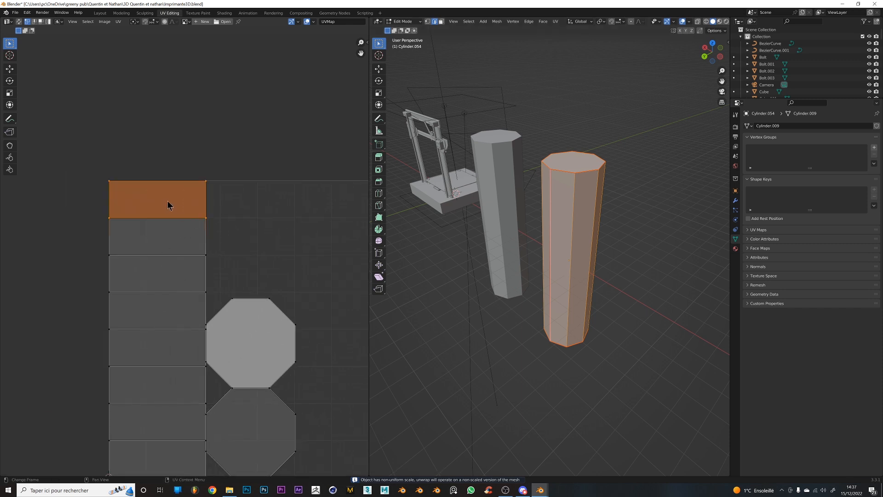
Compare the proportions of the copied cylinder's side faces in the 3D view with the rectangles in its UV layout
middle_drag(601, 270, 580, 197)
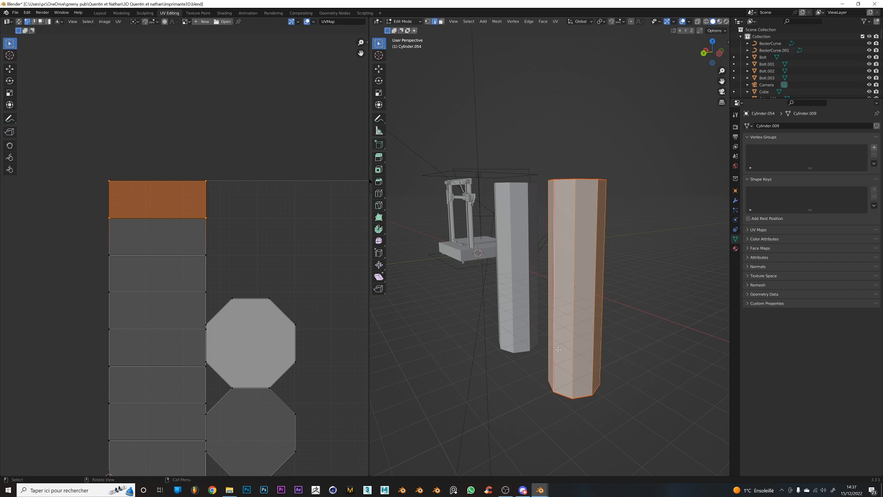
key(Tab)
key(Tab)
scroll(395, 192, down, 1)
scroll(198, 361, down, 2)
scroll(221, 356, up, 4)
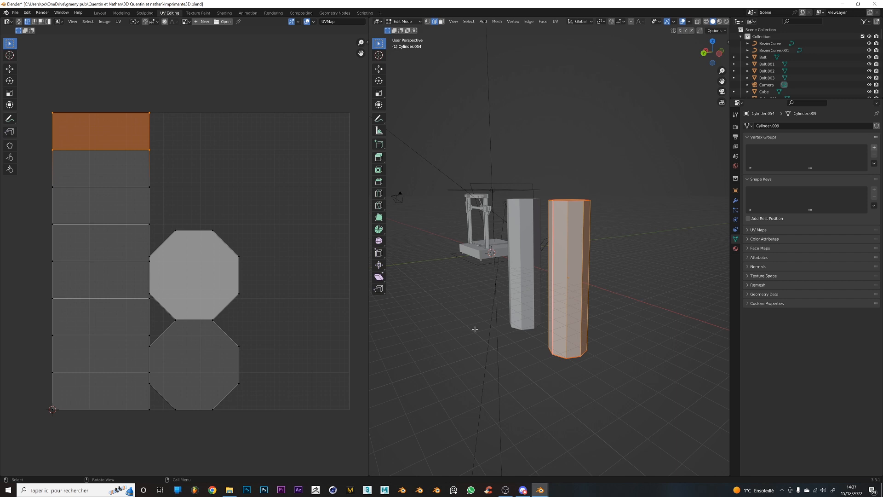
key(Tab)
key(Tab)
key(Tab)
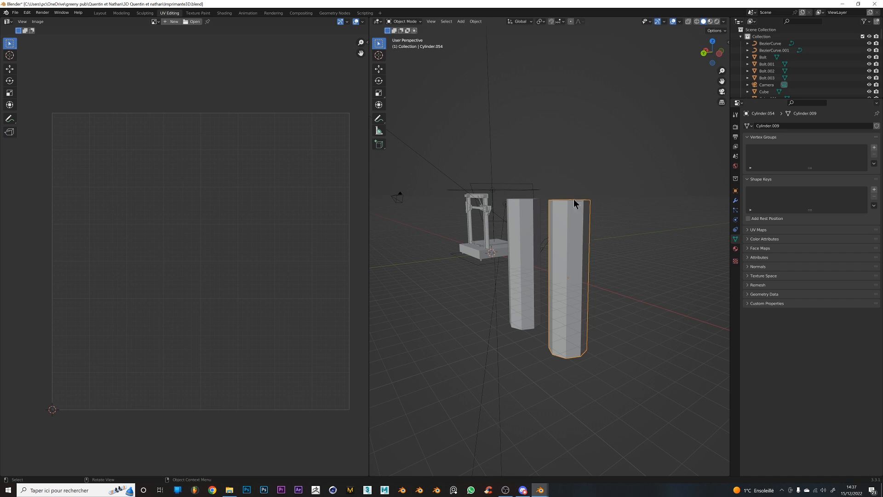
key(Tab)
key(Tab)
Stretch the copied cylinder along Z to several times its height in Object Mode and check its UV layout
scroll(572, 242, down, 1)
key(s)
key(z)
click(506, 354)
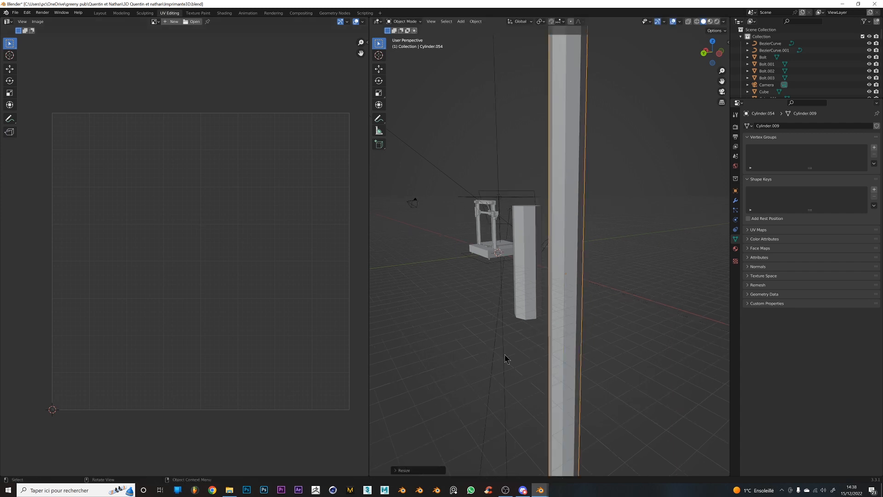
scroll(633, 292, down, 4)
key(Tab)
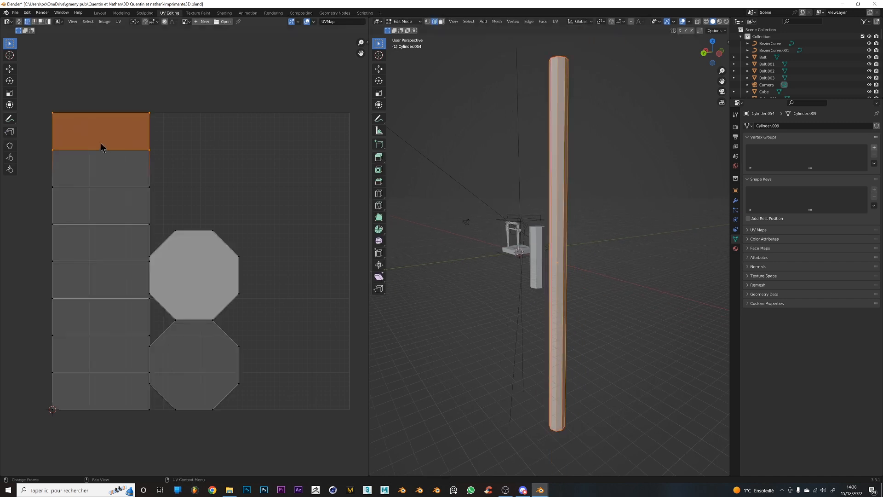
key(Tab)
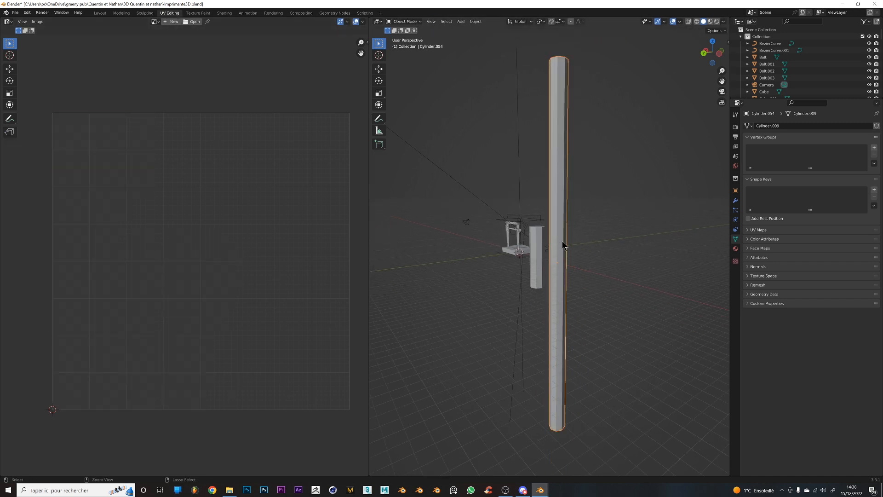
Undo the vertical stretching of the copied cylinder
key(ctrl+z)
key(ctrl+z)
scroll(593, 250, up, 7)
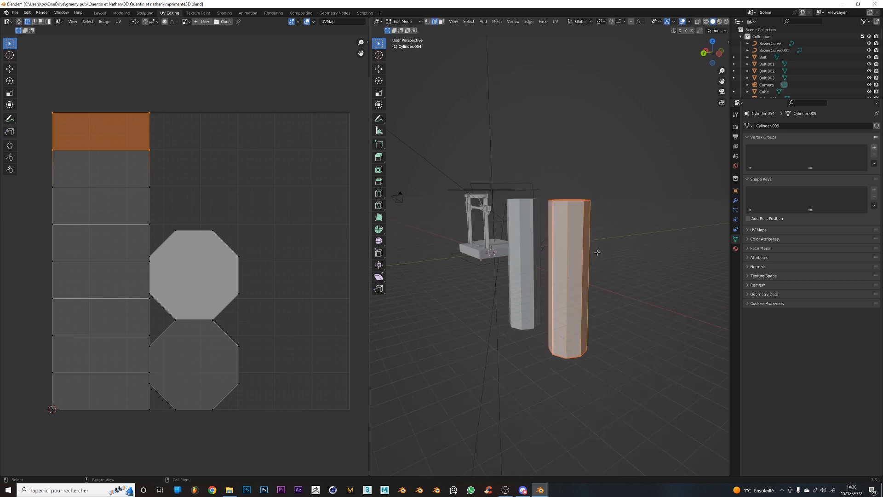
Apply all transforms to the copied cylinder in Object Mode
key(Tab)
middle_drag(586, 256, 605, 266)
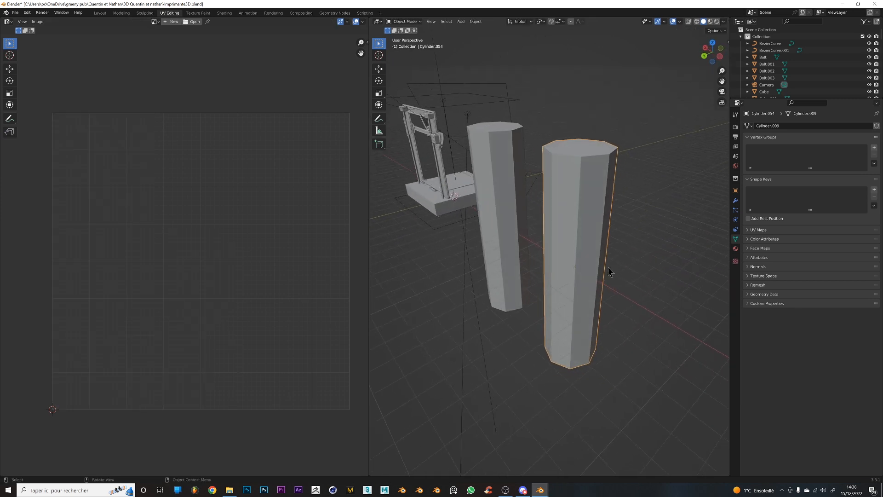
key(ctrl+a)
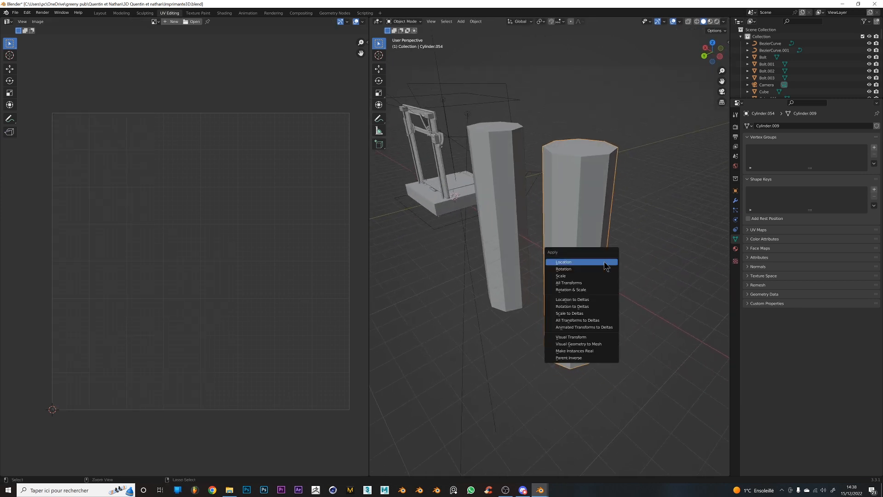
click(590, 283)
middle_drag(590, 282, 562, 278)
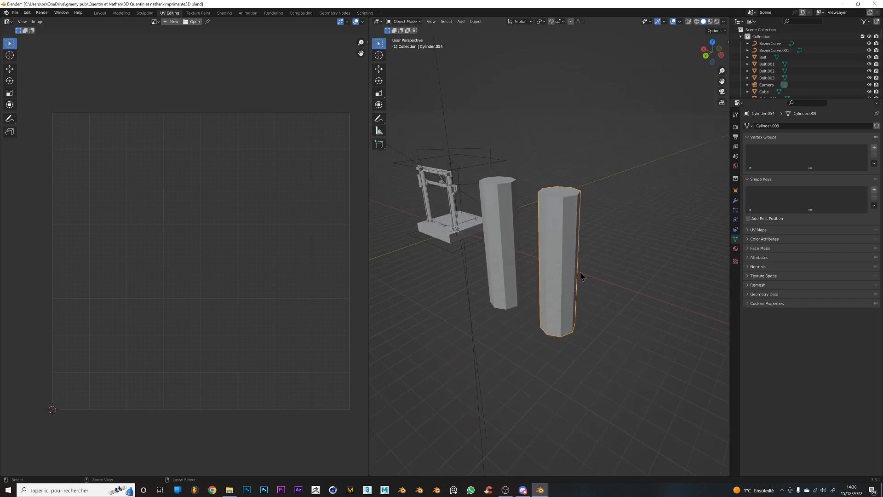
scroll(572, 267, up, 3)
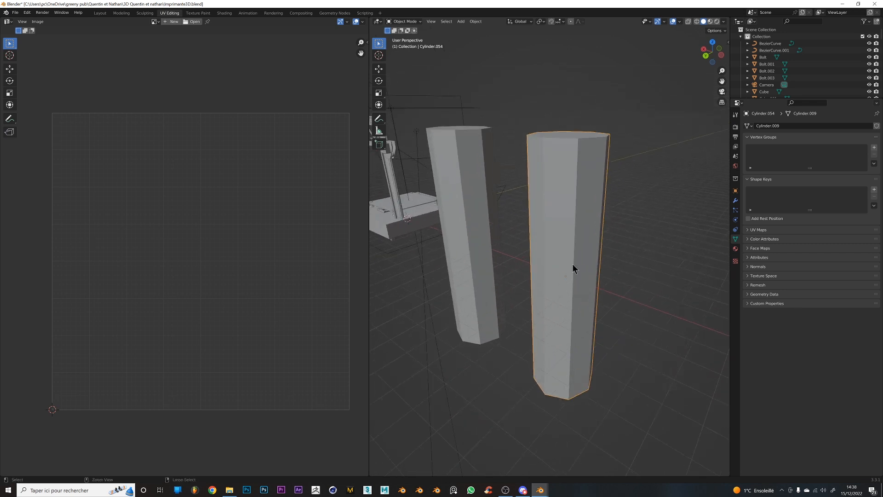
Set the copied cylinder's origin to its geometry
key(g)
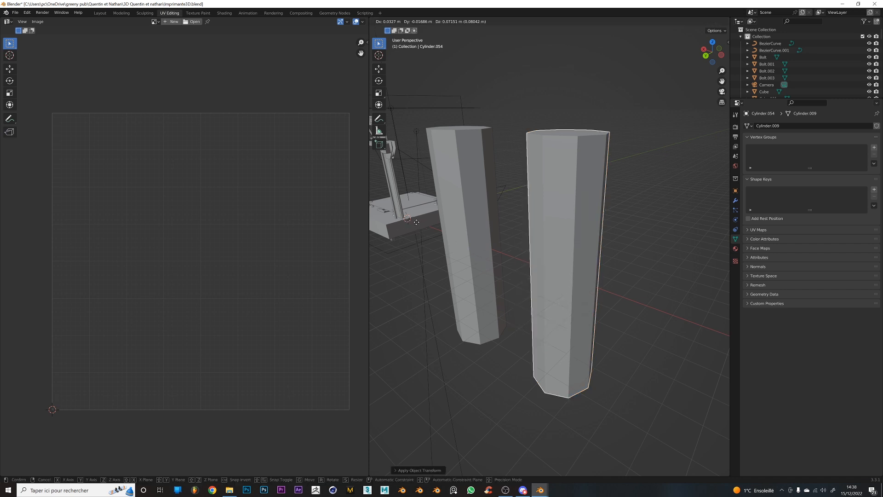
key(Escape)
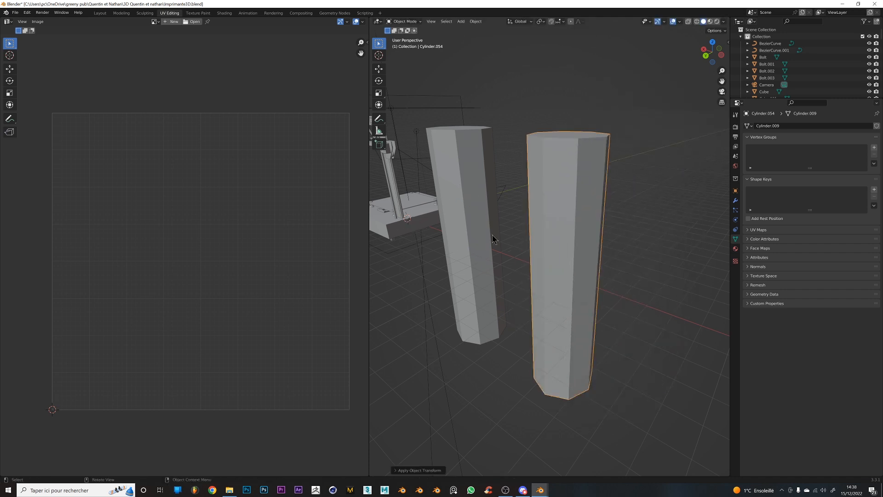
right_click(565, 243)
mouse_move(569, 275)
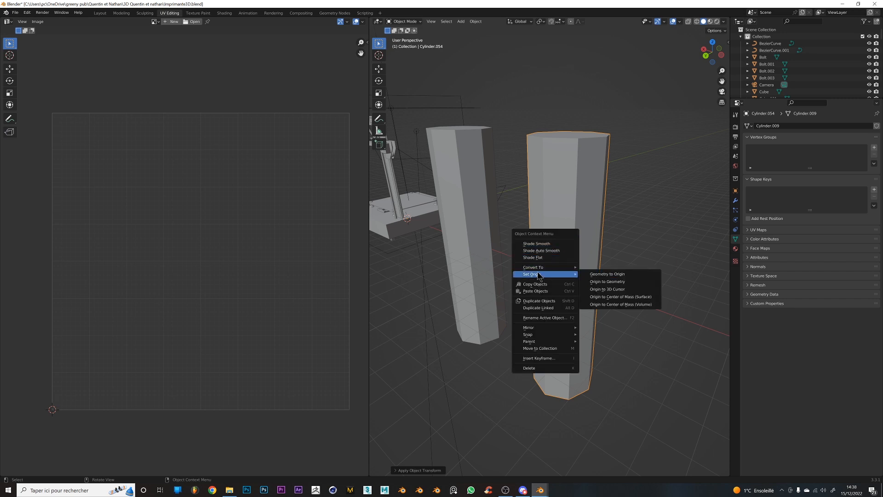
click(616, 282)
scroll(565, 272, down, 3)
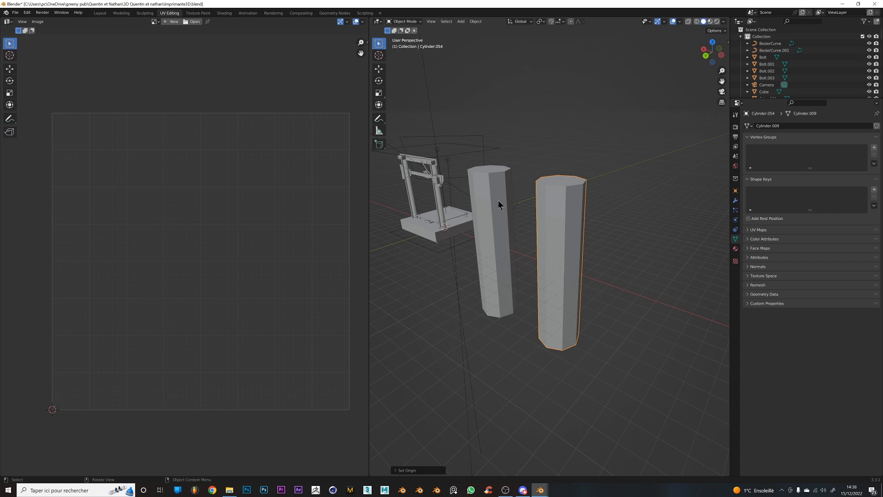
scroll(573, 280, up, 3)
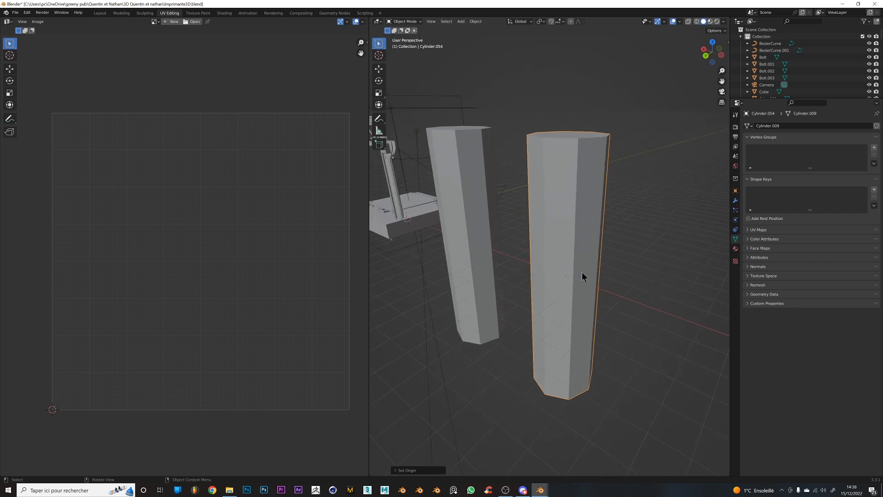
Unwrap the whole copied cylinder again in Edit Mode, using its applied scale
key(Tab)
key(Tab)
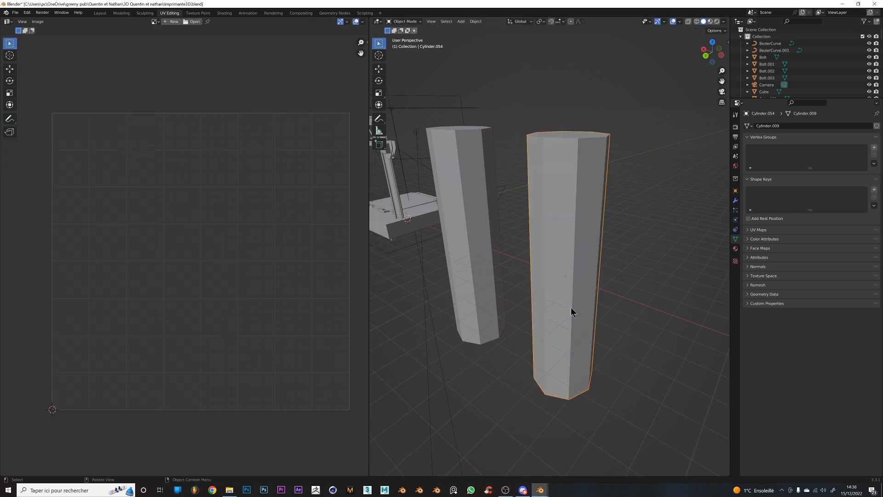
key(Tab)
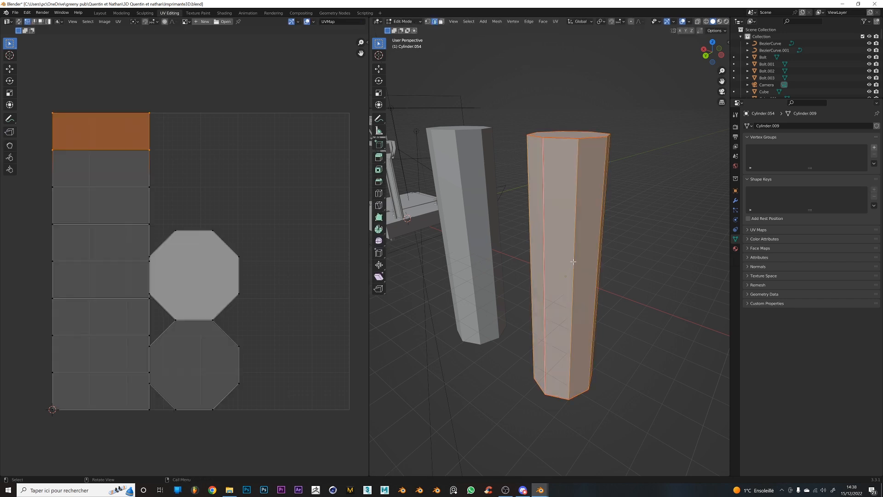
key(u)
click(573, 262)
key(u)
click(588, 229)
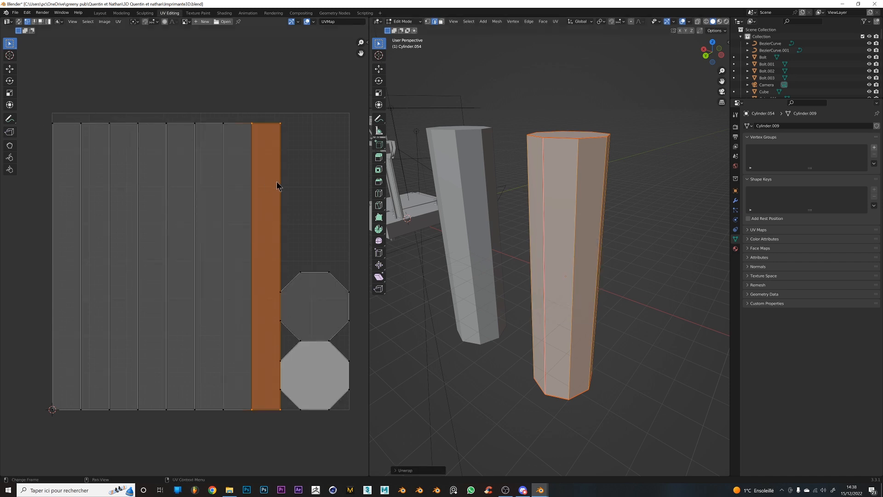
Switch the copied cylinder between Object and Edit Mode to check the new UV layout and deselect its UV side face
key(Tab)
key(Tab)
key(Tab)
key(Tab)
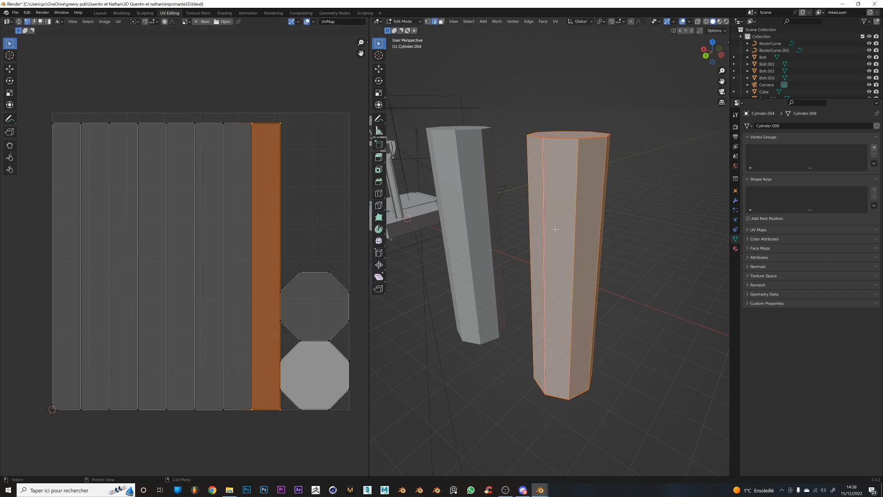
click(303, 147)
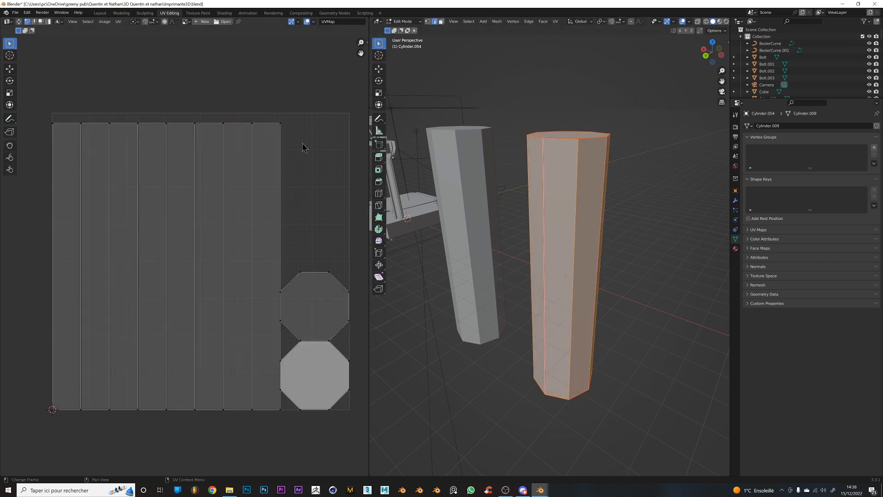
Reapply all transforms to the copied cylinder in Object Mode
key(Tab)
middle_drag(534, 192, 579, 235)
key(ctrl+a)
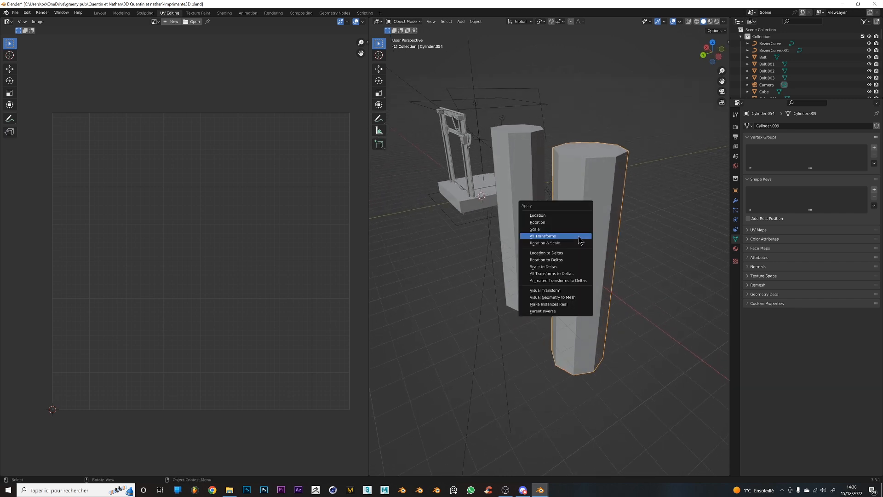
click(578, 236)
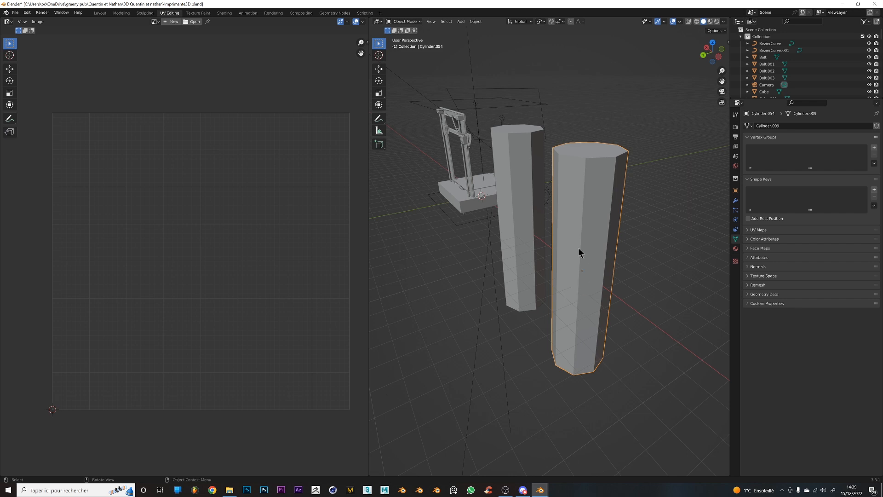
key(ctrl+a)
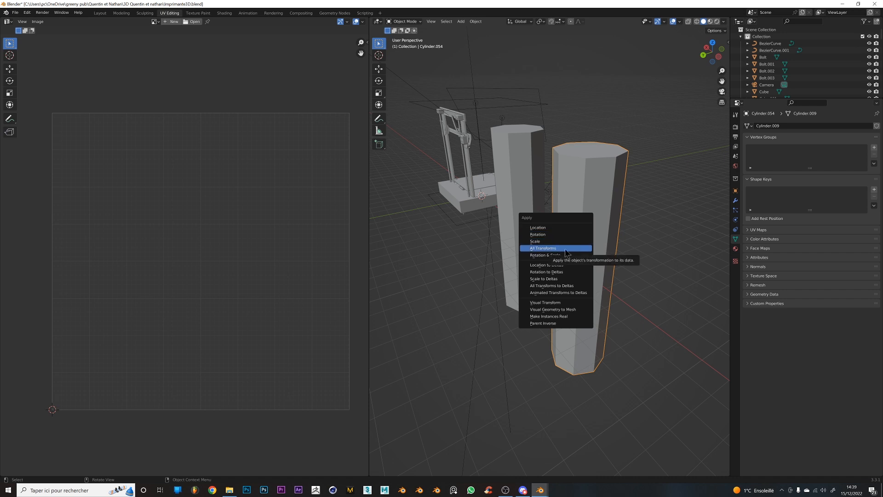
click(537, 250)
mouse_move(536, 257)
middle_down()
mouse_move(532, 281)
mouse_move(547, 255)
middle_up()
Enable the Display Stretch overlay in the UV editor for the copied cylinder in Edit Mode
key(Tab)
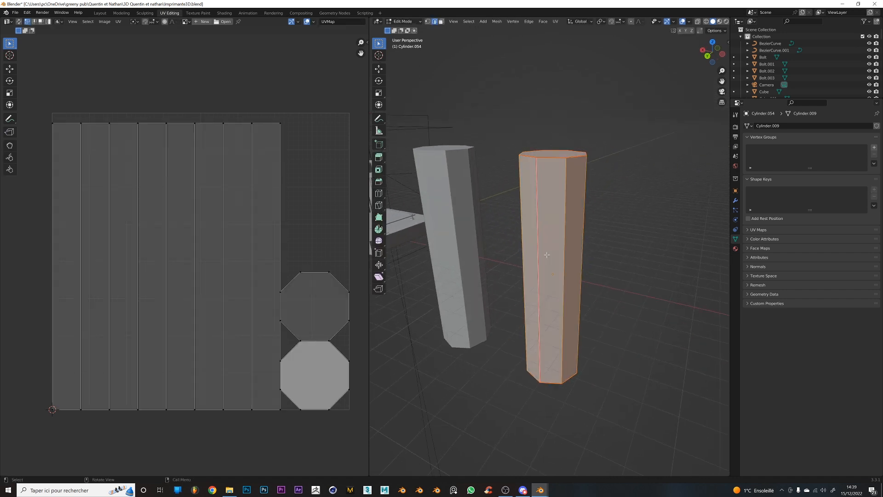
key(Tab)
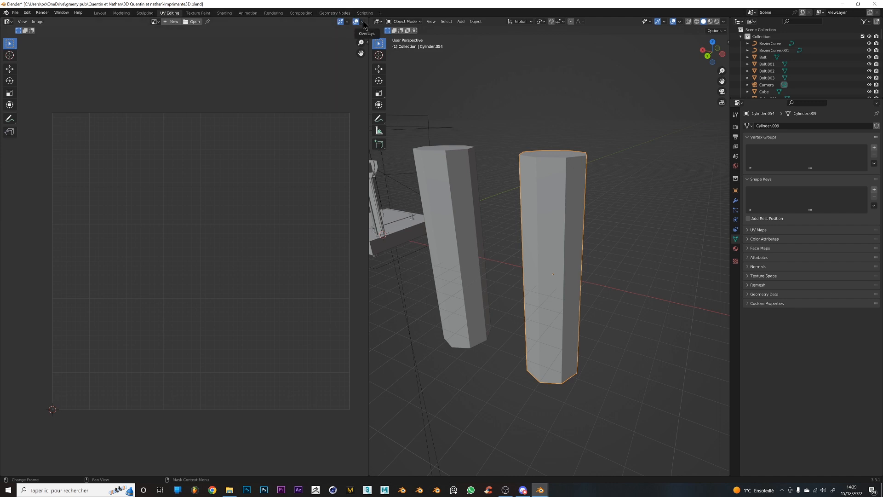
key(Tab)
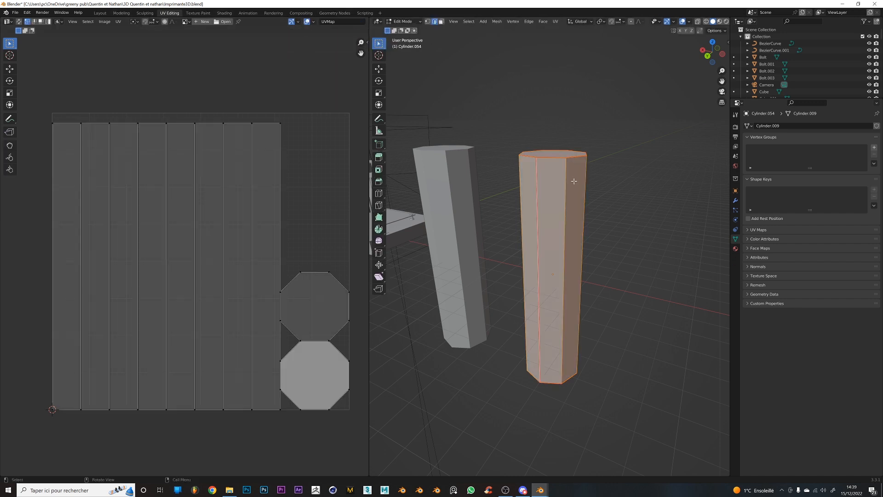
click(314, 22)
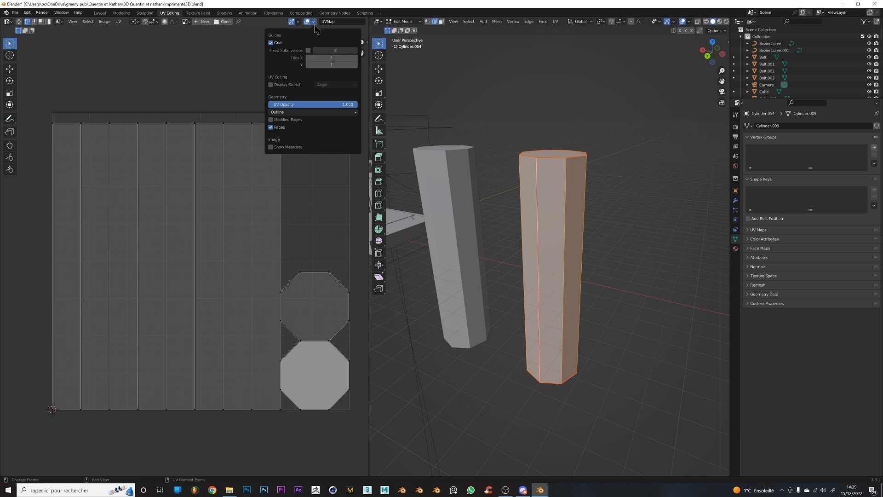
click(289, 89)
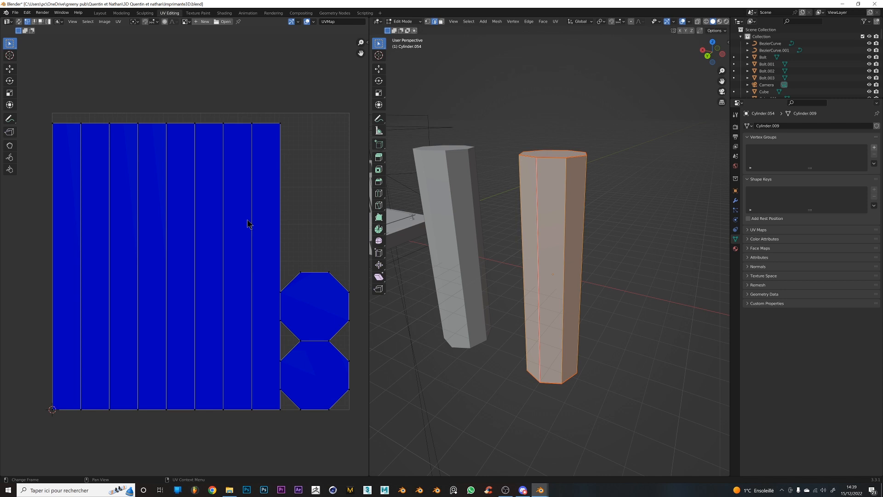
Examine the stretch colours on the copied cylinder's side and cap islands in the UV layout
key(Tab)
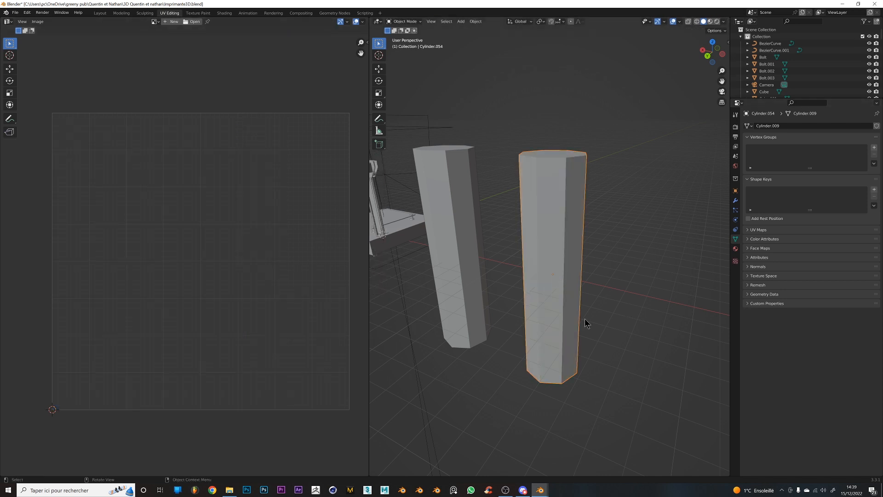
middle_drag(584, 318, 533, 318)
scroll(532, 317, up, 2)
key(Tab)
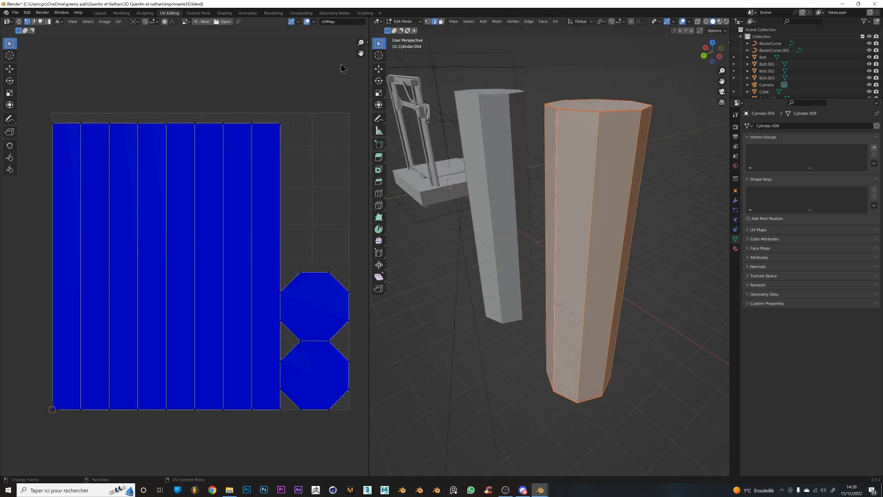
click(315, 21)
scroll(272, 306, up, 4)
scroll(272, 306, down, 5)
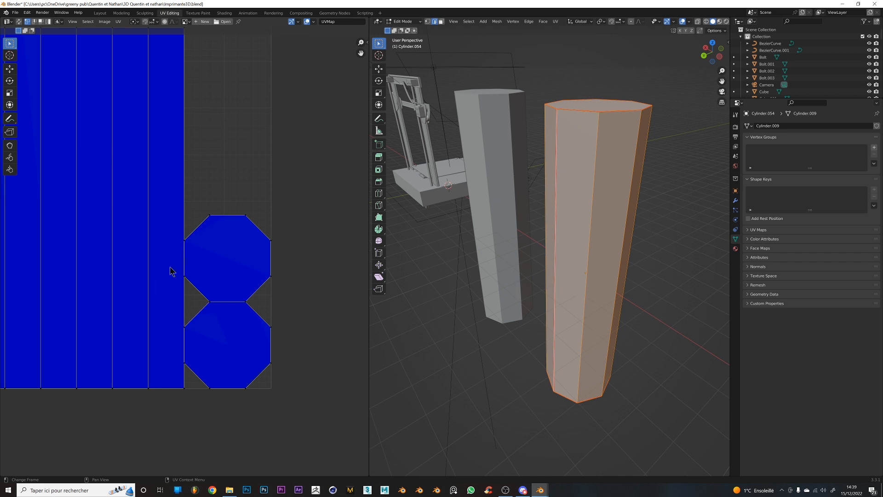
Examine the copied cylinder's complete UV layout and look at its shape in Object Mode before returning to Edit Mode
scroll(170, 267, down, 2)
middle_drag(146, 260, 220, 266)
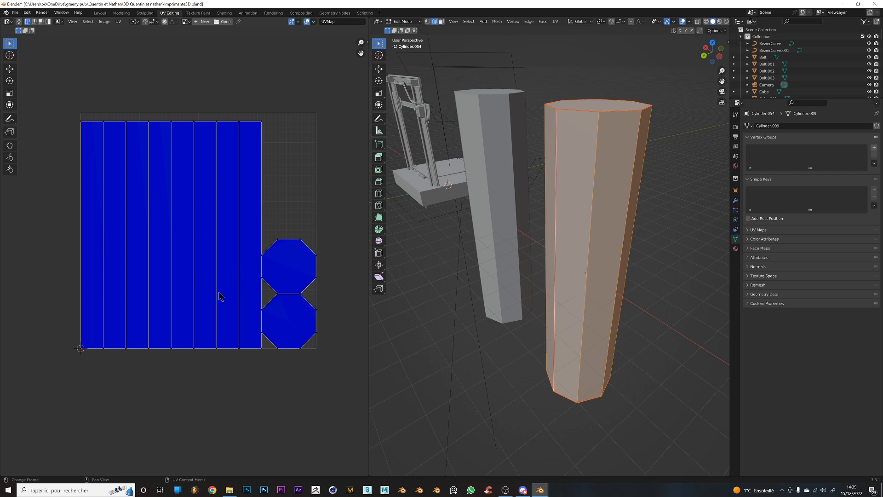
key(Tab)
scroll(537, 243, up, 1)
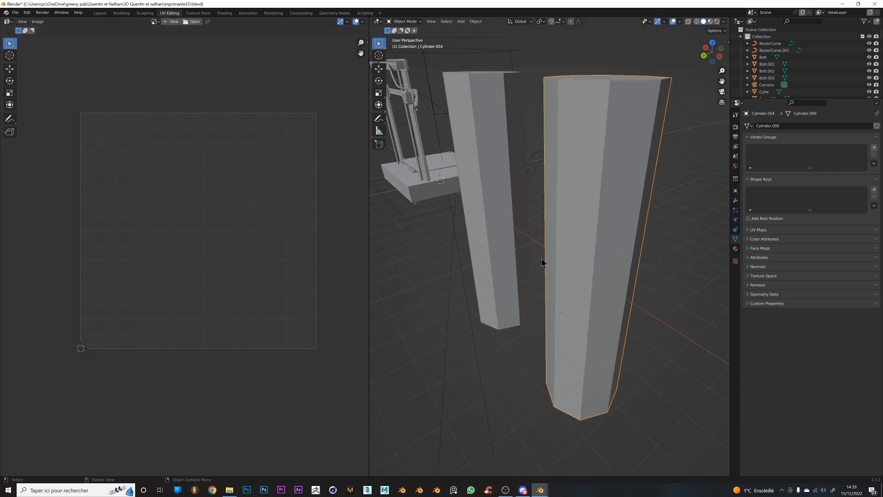
key(Tab)
scroll(544, 262, down, 3)
Add five evenly spaced horizontal loop cuts along the copied cylinder
click(578, 199)
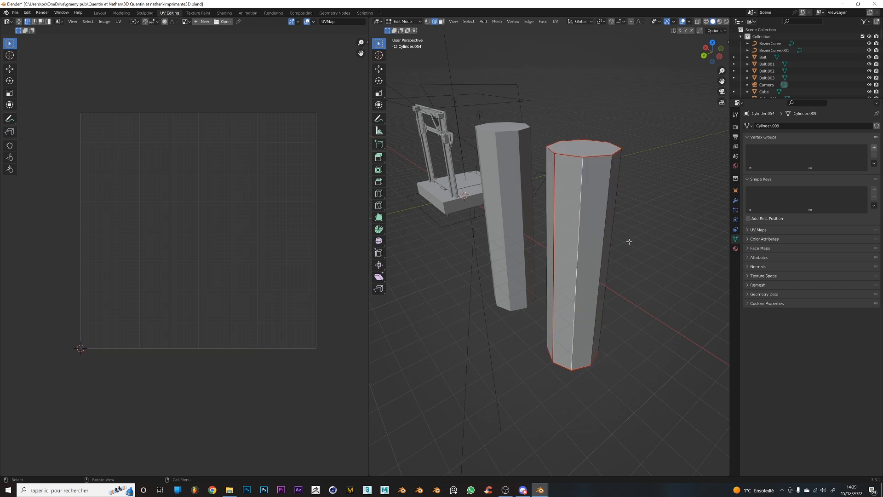
key(ctrl+r)
scroll(583, 241, up, 3)
scroll(583, 240, up, 1)
click(583, 241)
click(584, 240)
Scale the middle edge loop of the copied cylinder inward to form a narrow waist
alt+click(596, 248)
key(s)
click(632, 244)
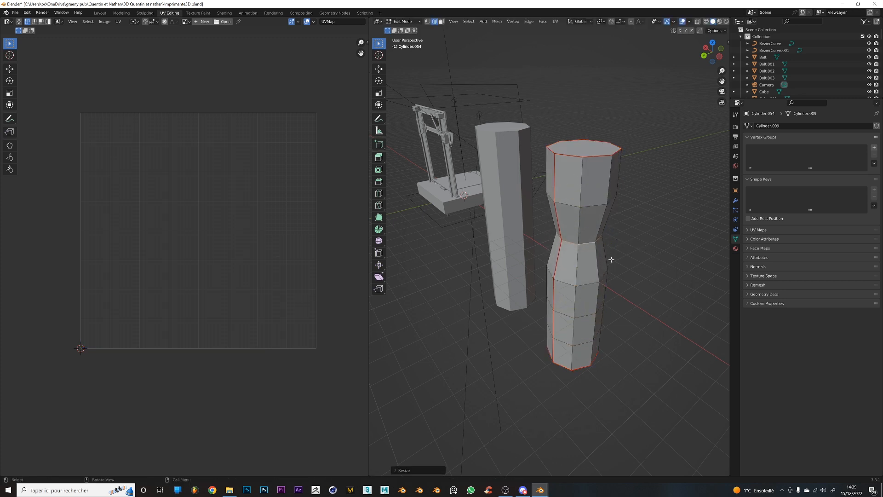
Turn the waist loop into a bevelled, subdivided band and scale the band's middle edge loop inward
key(ctrl+b)
click(644, 265)
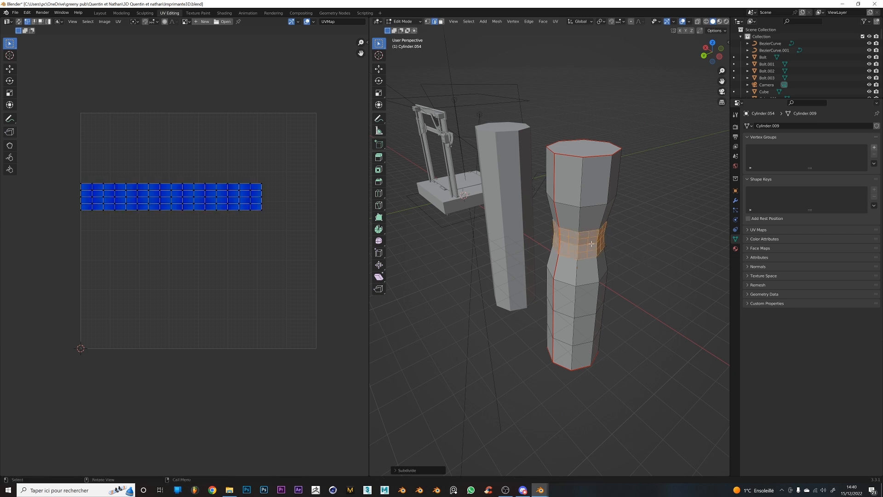
alt+click(594, 243)
key(s)
click(644, 247)
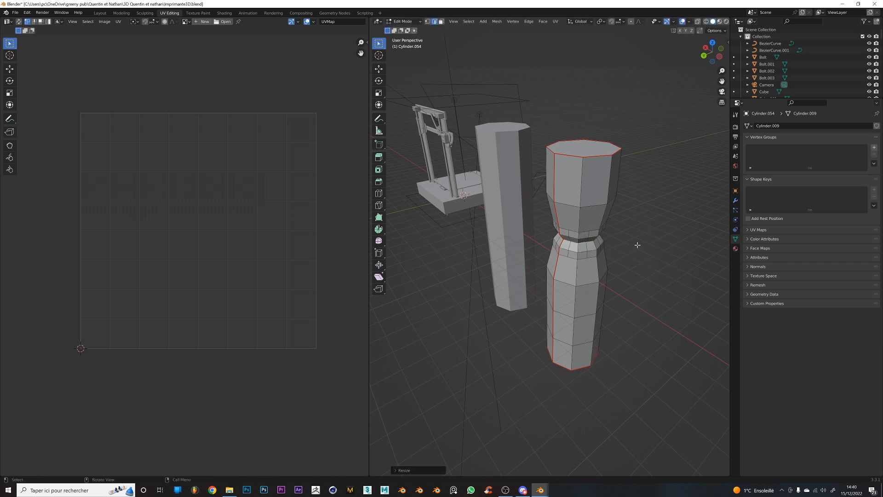
Unwrap the entire reshaped cylinder
key(a)
key(u)
click(618, 243)
Examine the stretch colours on the reshaped cylinder's side island, especially around the narrowed waist
key(Tab)
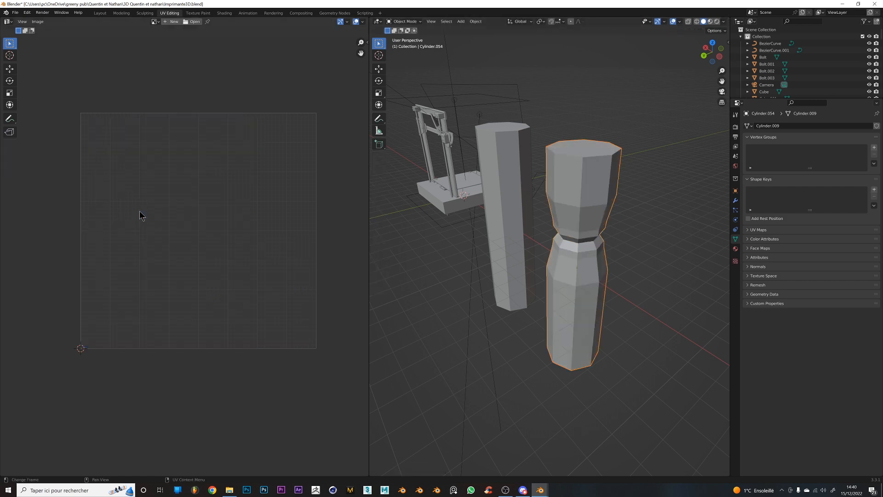
scroll(140, 214, up, 1)
key(Tab)
scroll(457, 235, up, 2)
scroll(204, 197, up, 4)
scroll(184, 170, up, 3)
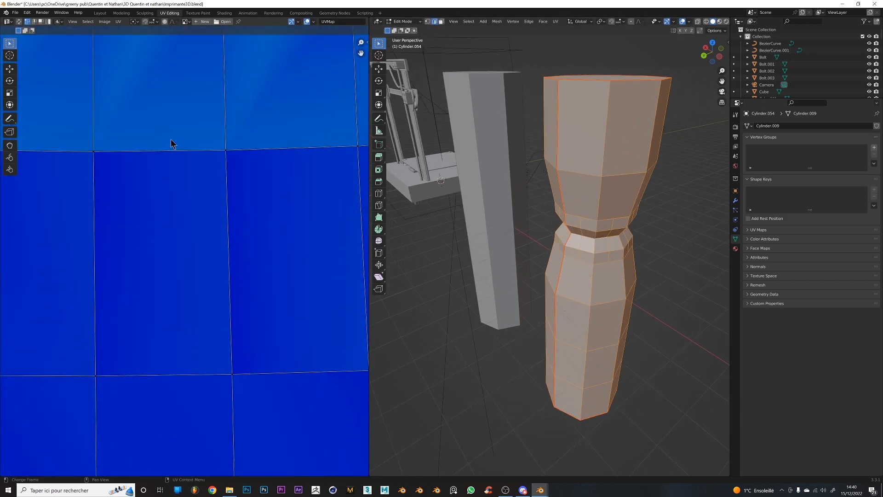
scroll(175, 217, down, 3)
scroll(143, 194, down, 5)
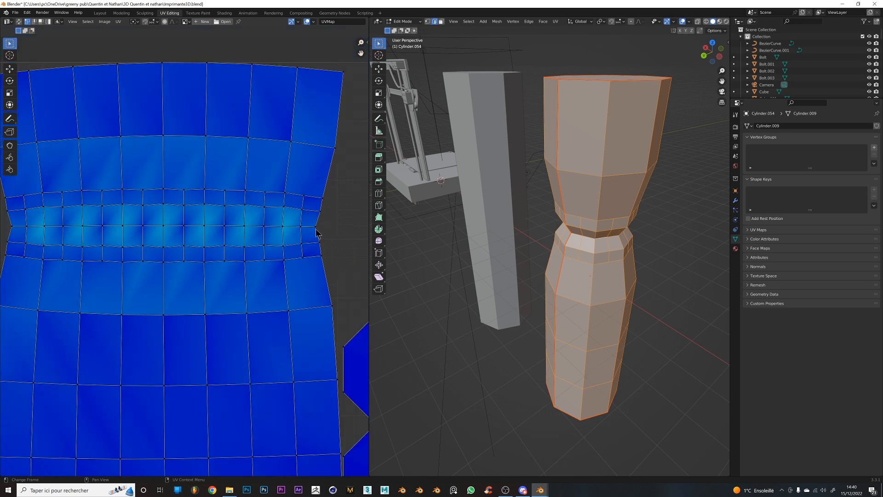
Bevel the narrowest edge loop at the waist of the copied cylinder into a band of faces
middle_drag(651, 276, 650, 253)
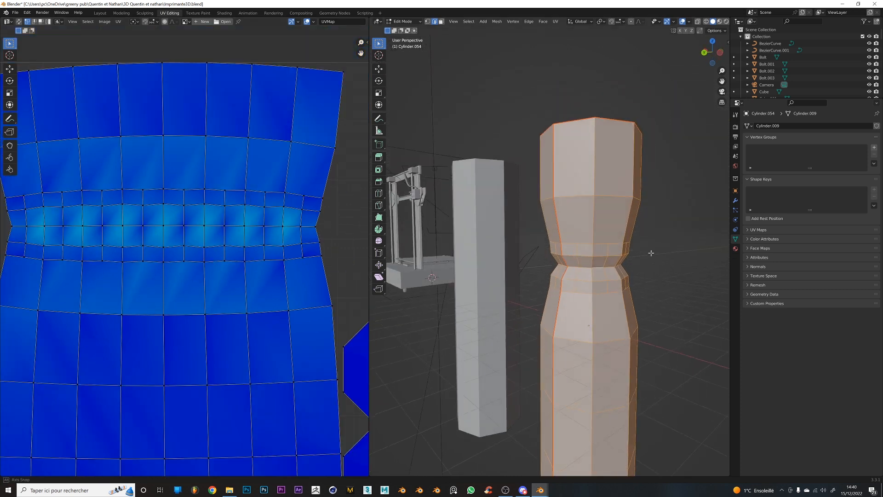
key(alt+a)
scroll(632, 278, up, 1)
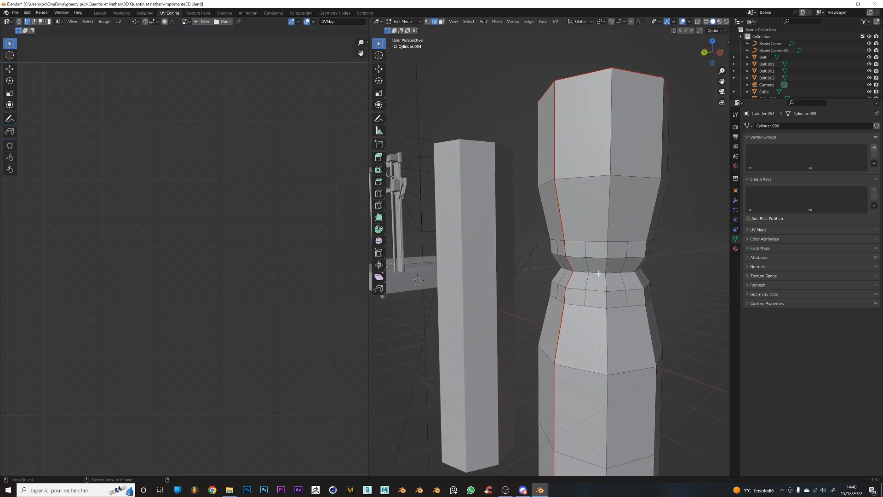
alt+click(632, 276)
key(ctrl+b)
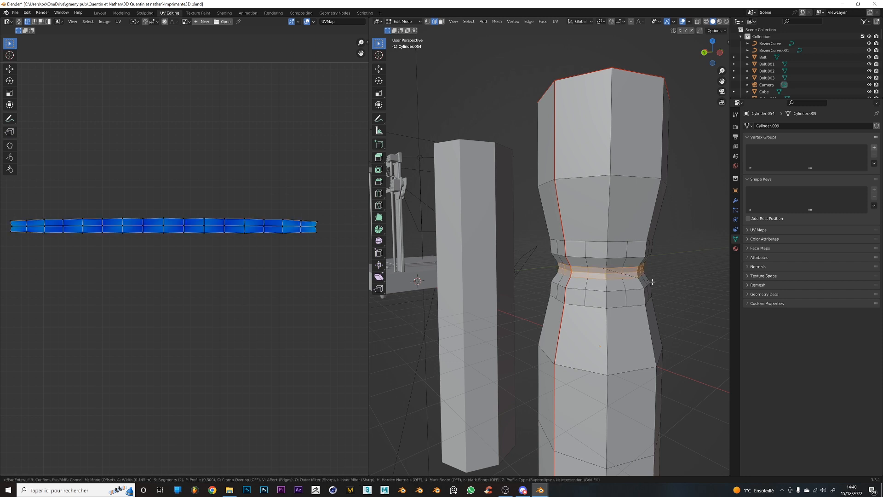
click(655, 282)
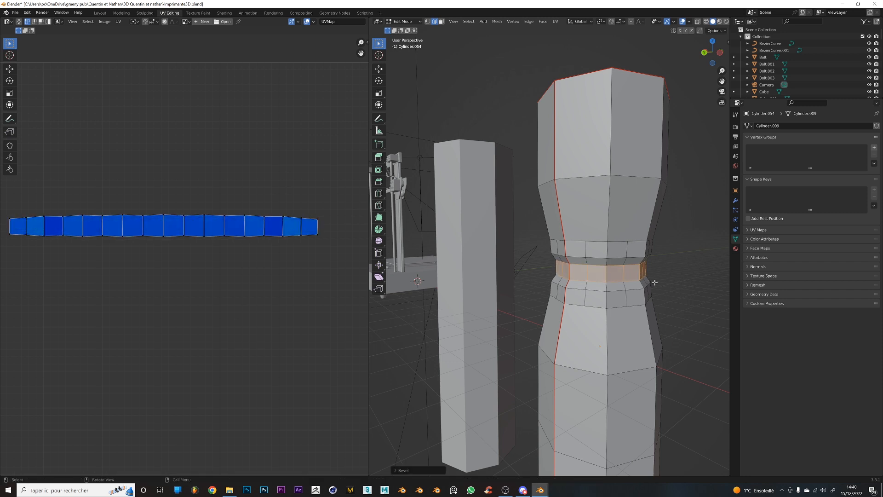
Extrude the waist band's faces outward along their normals to form a wide disc around the cylinder
right_click(654, 283)
click(652, 286)
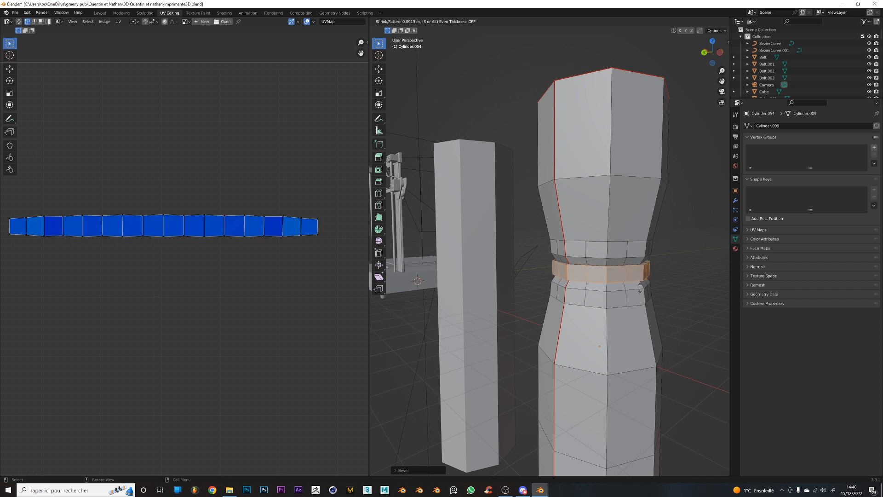
click(630, 266)
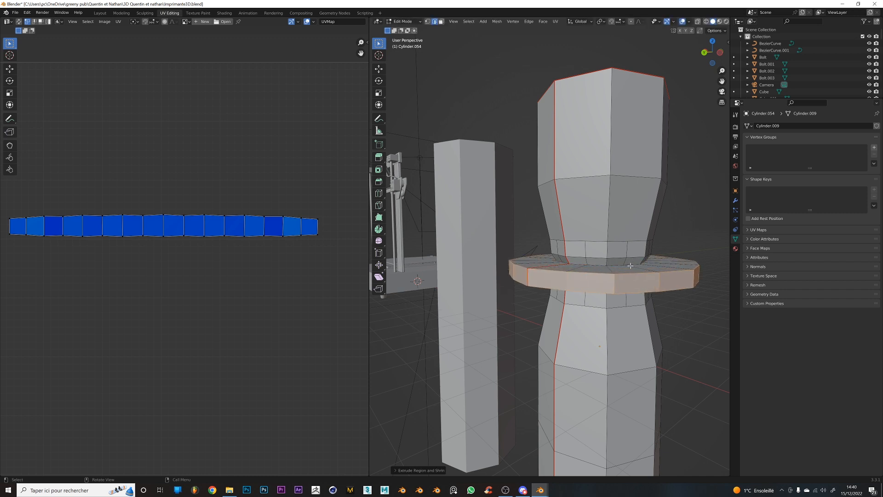
Inset the disc's rim faces and extrude them inward along their normals to cut a groove around the rim
key(i)
click(628, 265)
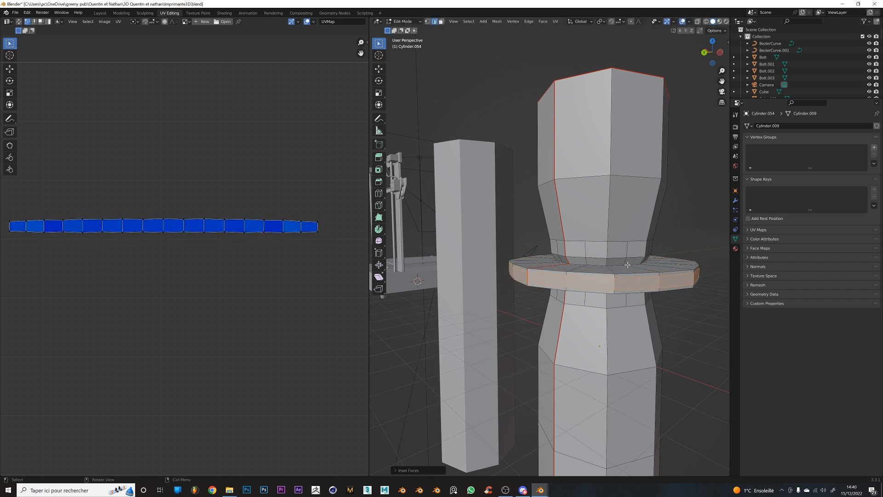
right_click(628, 265)
click(630, 267)
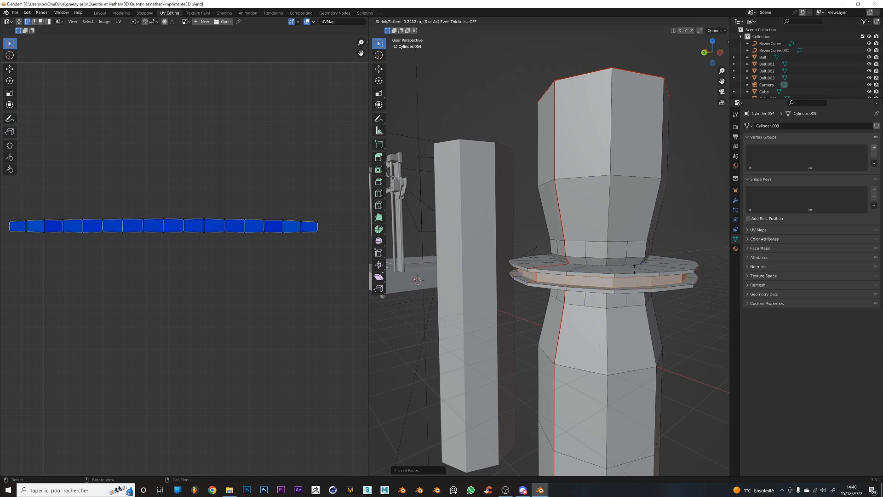
click(636, 270)
Unwrap the whole mesh again with the grooved disc included
key(a)
key(u)
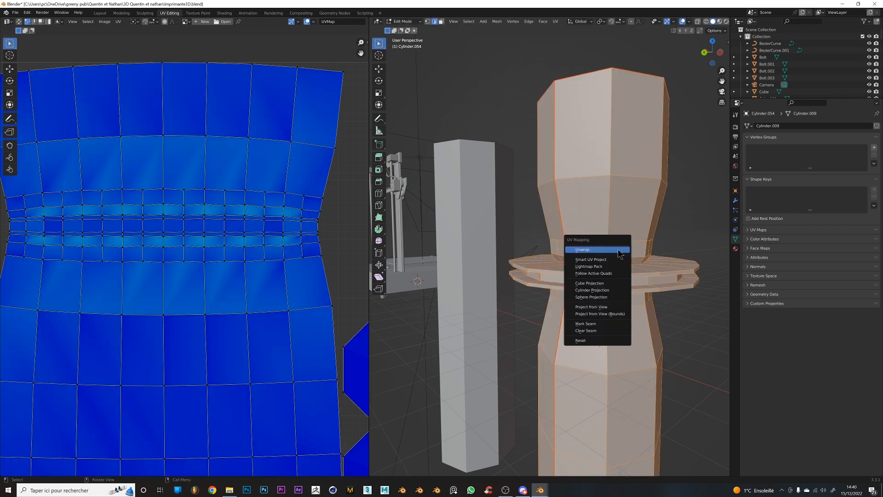
click(616, 247)
Examine the distorted UV rings of the disc and their stretch colours in the UV layout
middle_drag(27, 368, 236, 274)
scroll(133, 334, up, 5)
scroll(88, 332, up, 2)
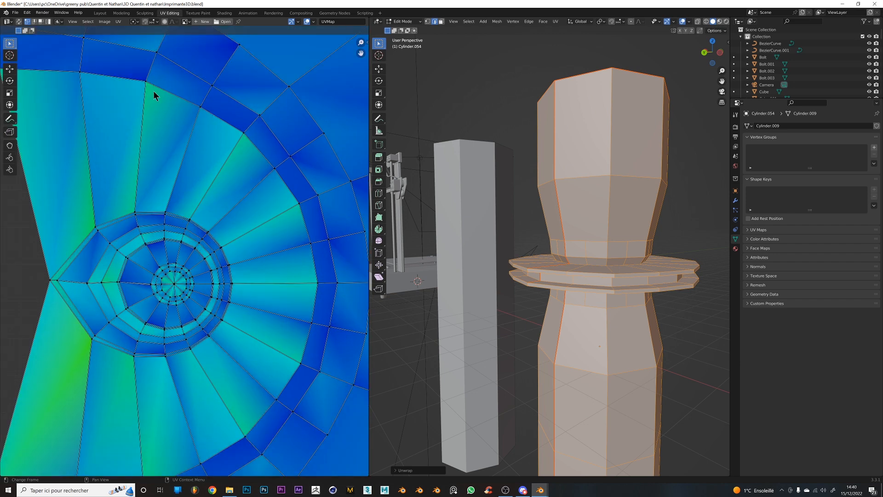
ctrl+middle_drag(153, 93, 146, 198)
middle_drag(200, 273, 168, 258)
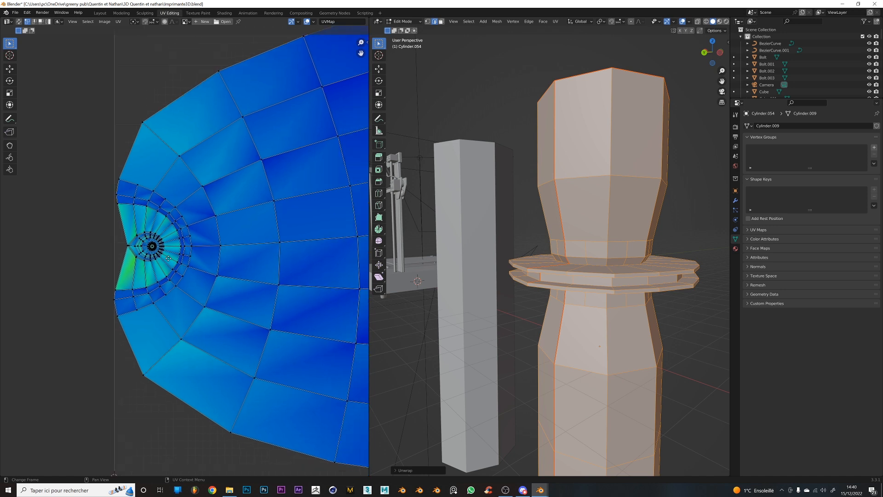
scroll(168, 258, down, 4)
Inspect the original cylinder's UV layout in Edit Mode for comparison, and reselect the copied cylinder in Object Mode
key(Tab)
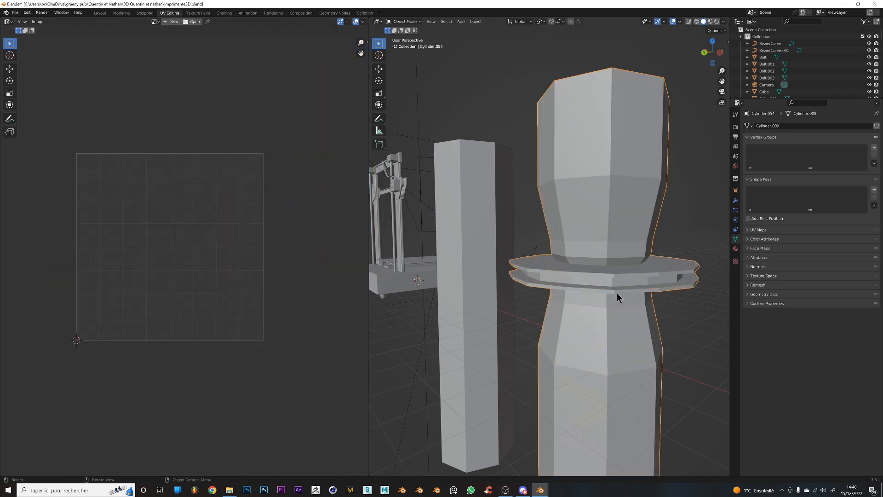
scroll(652, 233, down, 3)
click(501, 242)
scroll(571, 261, down, 3)
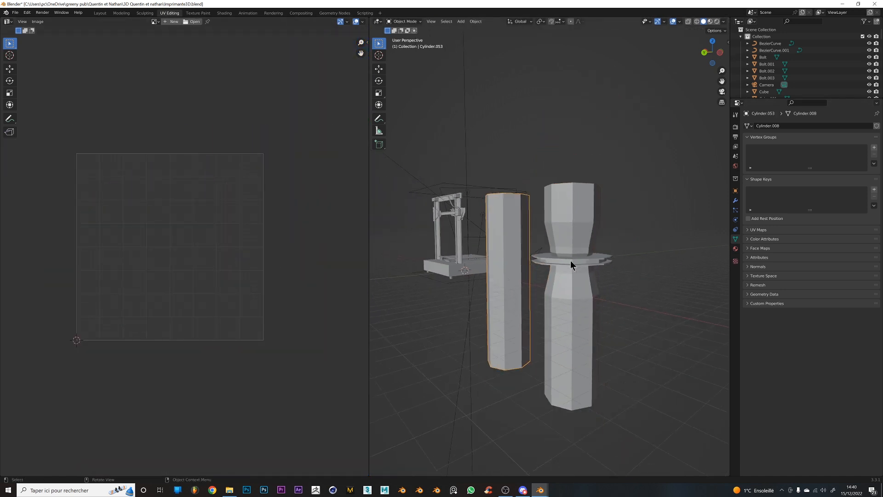
scroll(571, 261, up, 2)
middle_drag(571, 261, 560, 289)
key(Tab)
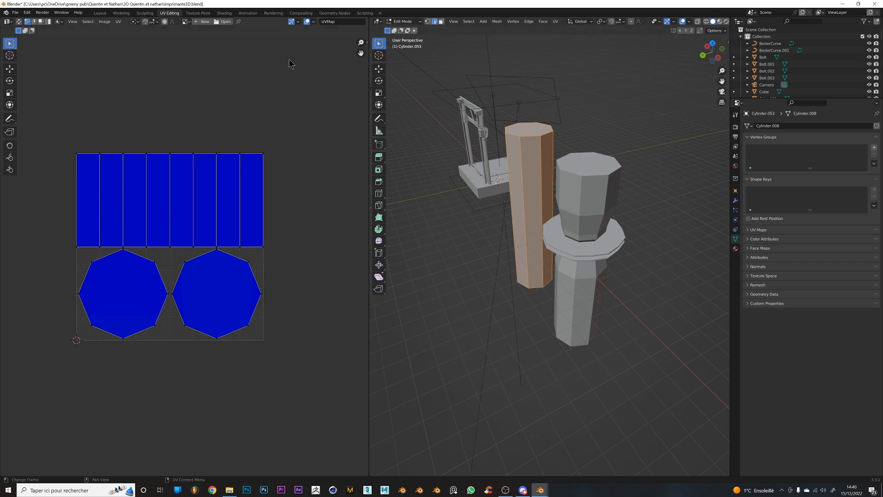
click(313, 21)
key(Tab)
click(598, 198)
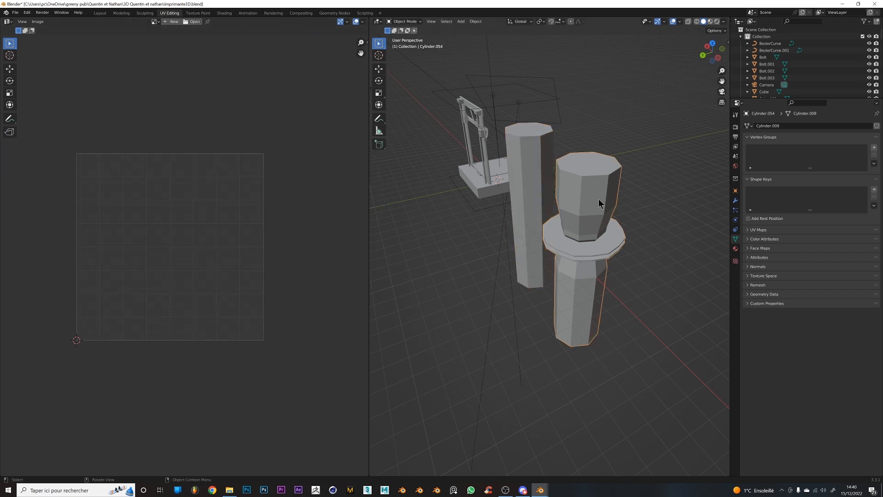
Compare the grooved disc on the copied cylinder with its most stretched area in the UV layout
middle_drag(599, 198, 576, 253)
middle_drag(615, 280, 531, 270)
scroll(532, 270, down, 3)
middle_drag(577, 299, 545, 236)
scroll(542, 247, up, 5)
key(Tab)
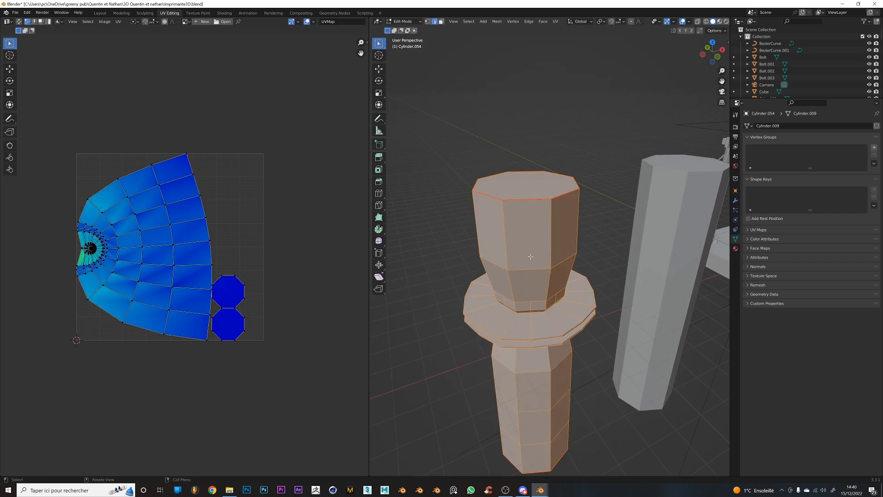
scroll(143, 252, up, 4)
scroll(180, 256, up, 3)
right_click(179, 257)
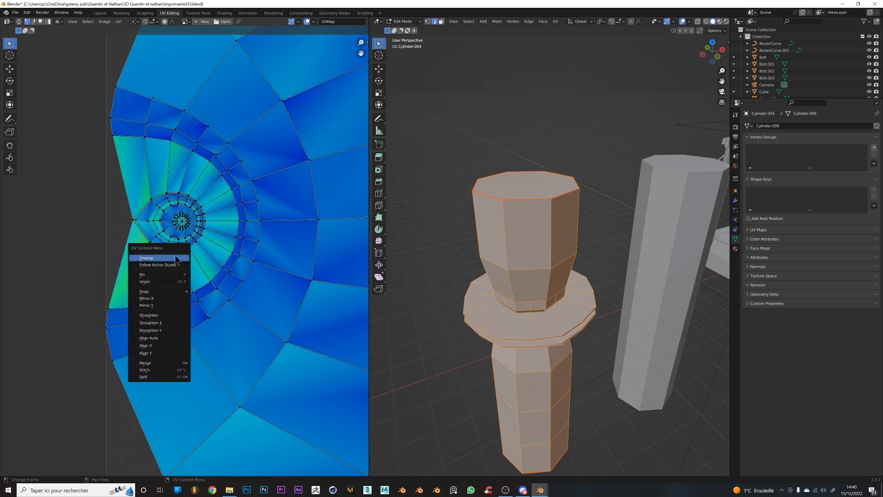
scroll(171, 254, up, 3)
scroll(171, 256, down, 2)
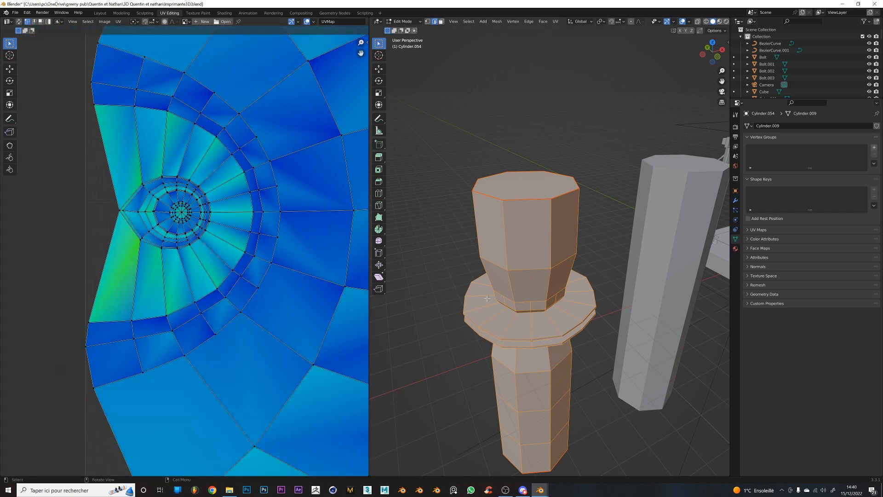
scroll(254, 282, down, 8)
Inspect the copied cylinder and its disc from the side in Object Mode, and return to Edit Mode
key(Tab)
scroll(612, 255, down, 3)
middle_drag(571, 307, 631, 230)
key(KP_1)
scroll(543, 293, up, 3)
key(Tab)
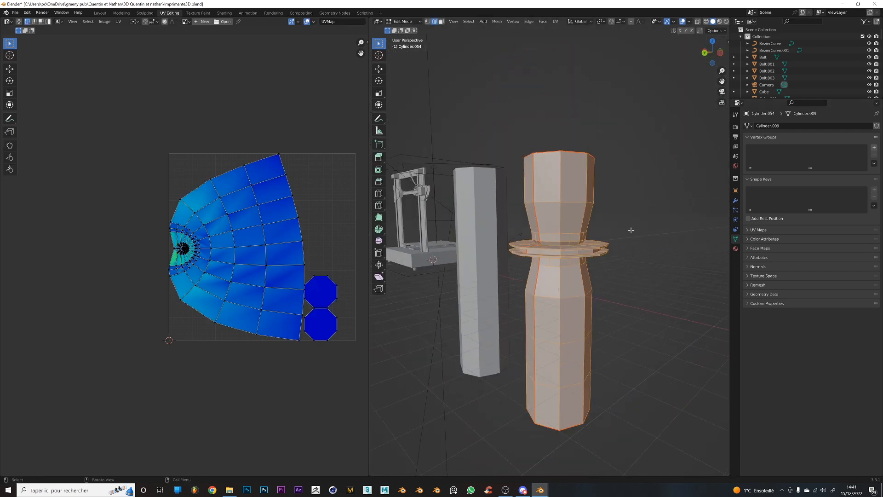
Mark a seam on the edge loop where the disc's underside meets the lower section of the copied cylinder
scroll(562, 254, up, 4)
key(alt+a)
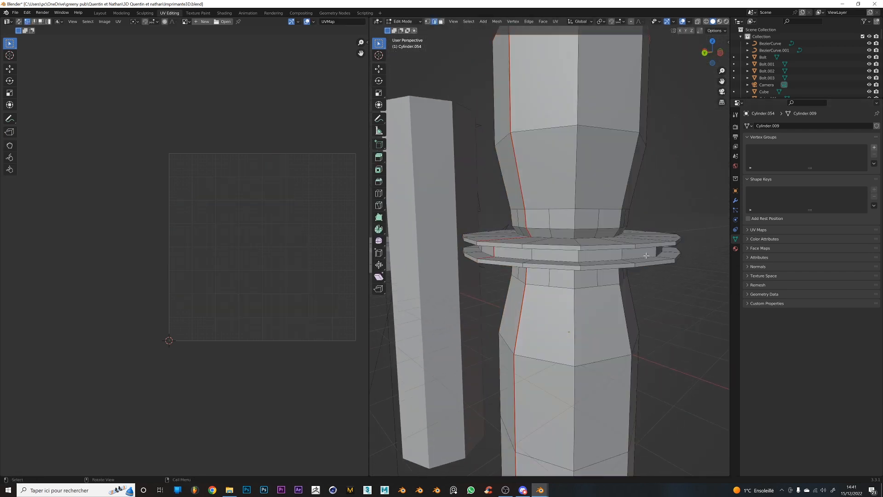
middle_drag(591, 268, 601, 245)
scroll(602, 246, up, 5)
middle_drag(582, 197, 583, 214)
alt+click(582, 214)
scroll(582, 214, down, 4)
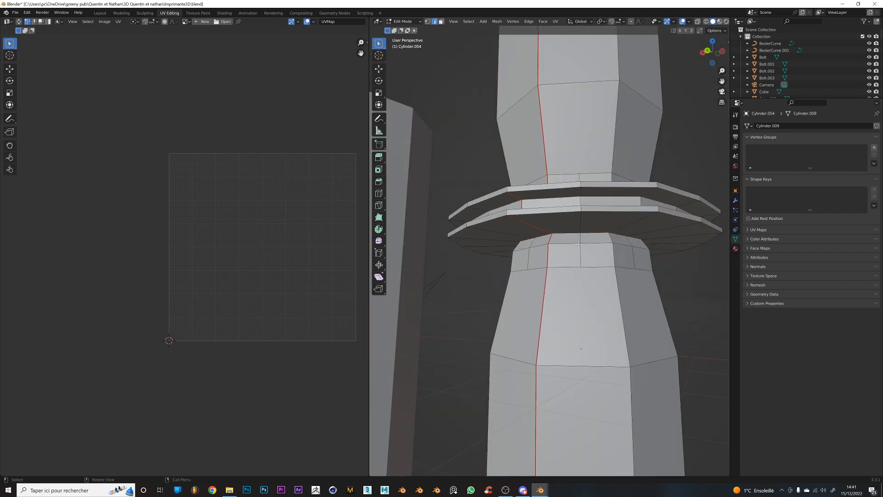
scroll(577, 243, up, 2)
scroll(576, 245, up, 3)
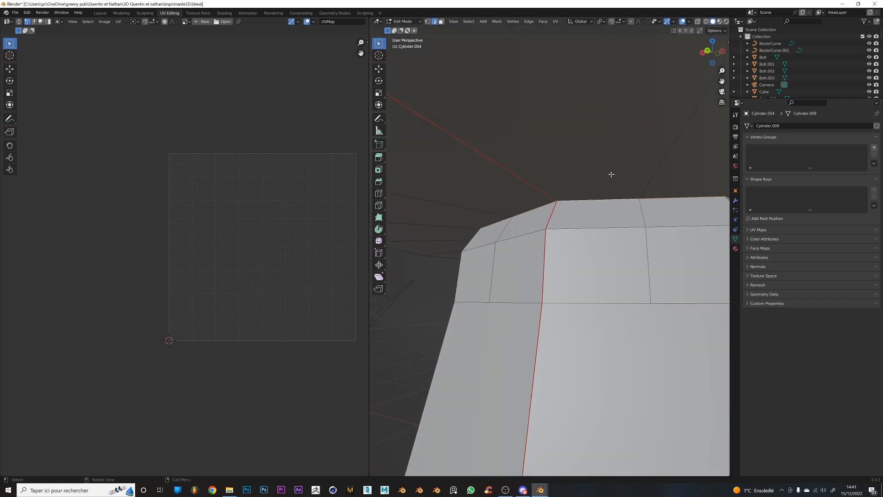
click(697, 22)
scroll(587, 220, down, 3)
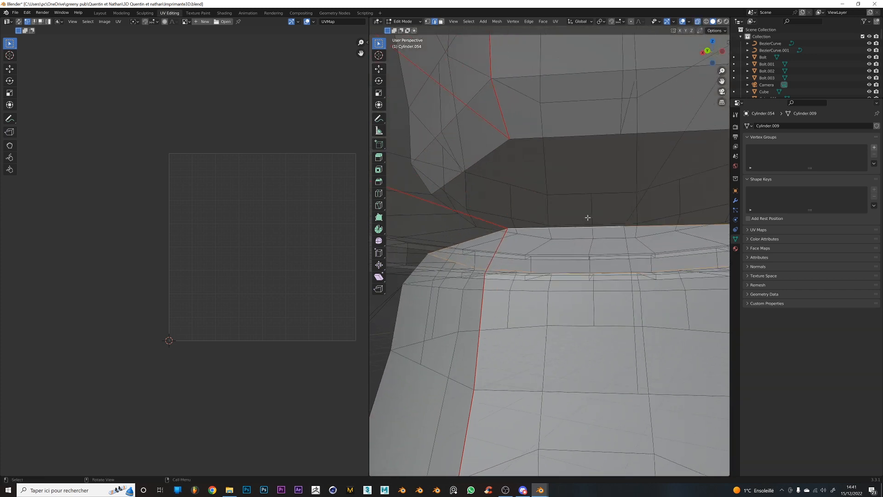
scroll(557, 259, down, 3)
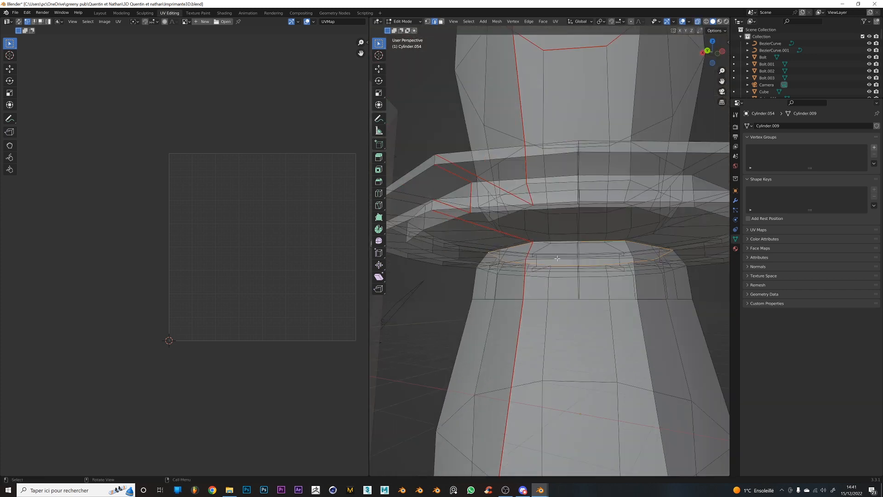
click(697, 22)
scroll(579, 210, down, 1)
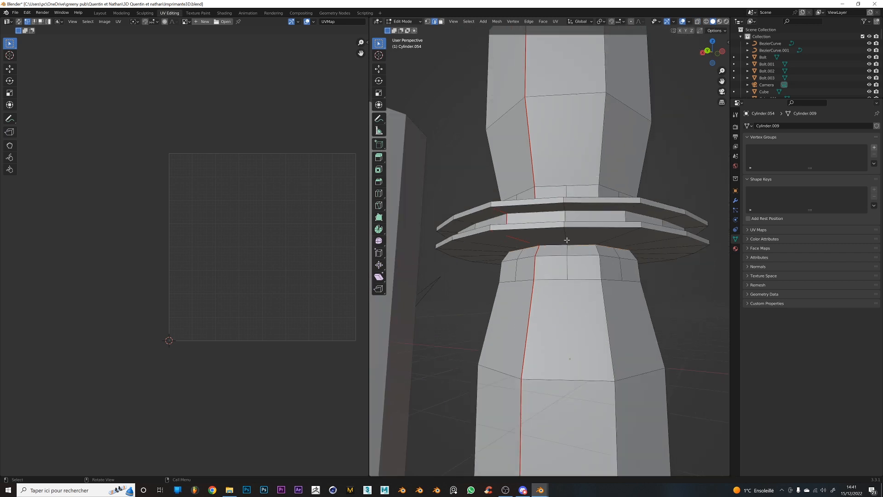
key(ctrl+e)
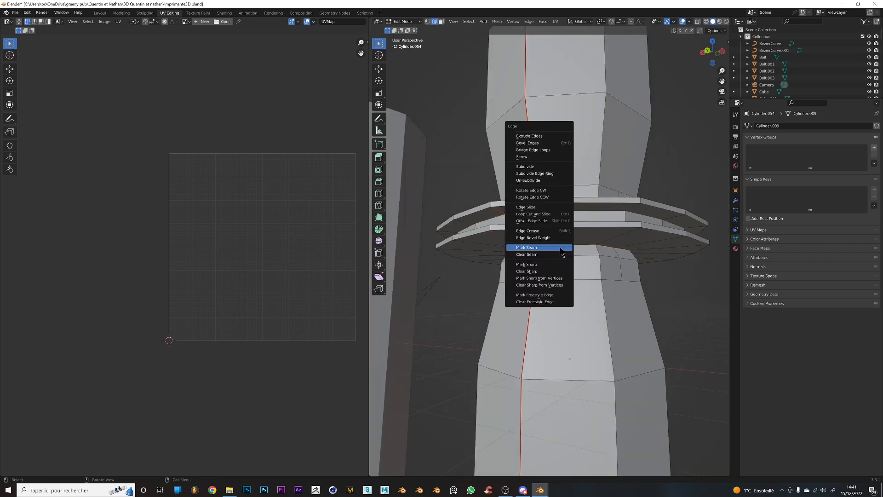
click(557, 249)
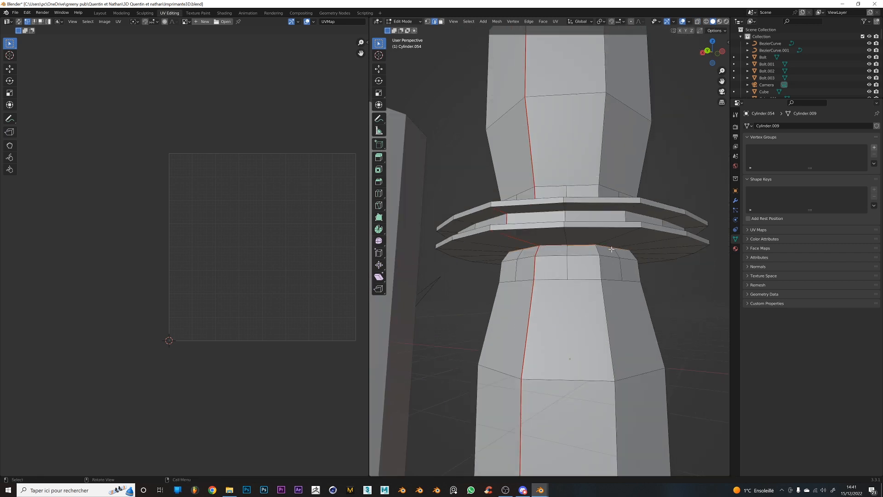
Separate the linked faces of the upper section and disc into their own object, and return to Object Mode
click(442, 22)
scroll(635, 193, down, 3)
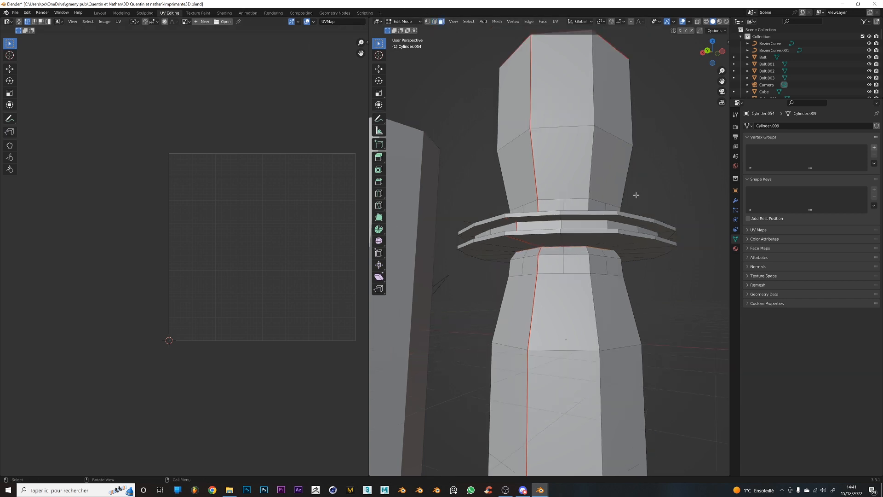
click(593, 174)
key(ctrl+l)
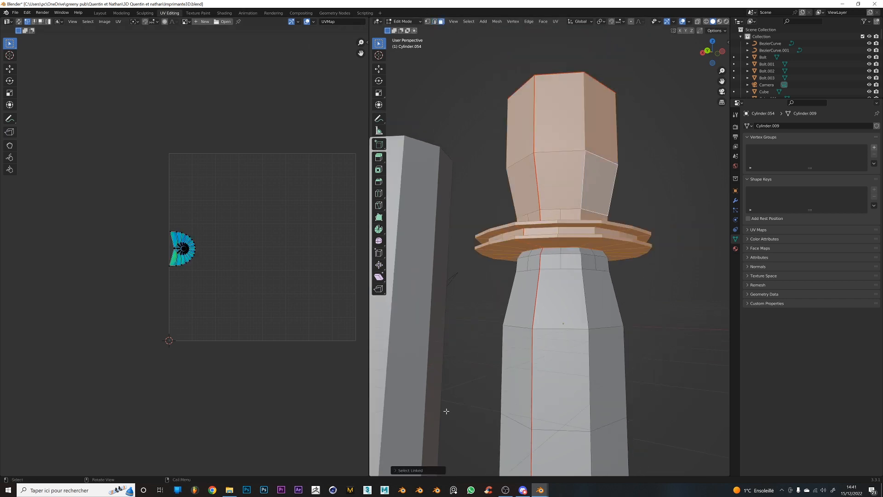
key(p)
click(583, 235)
key(Tab)
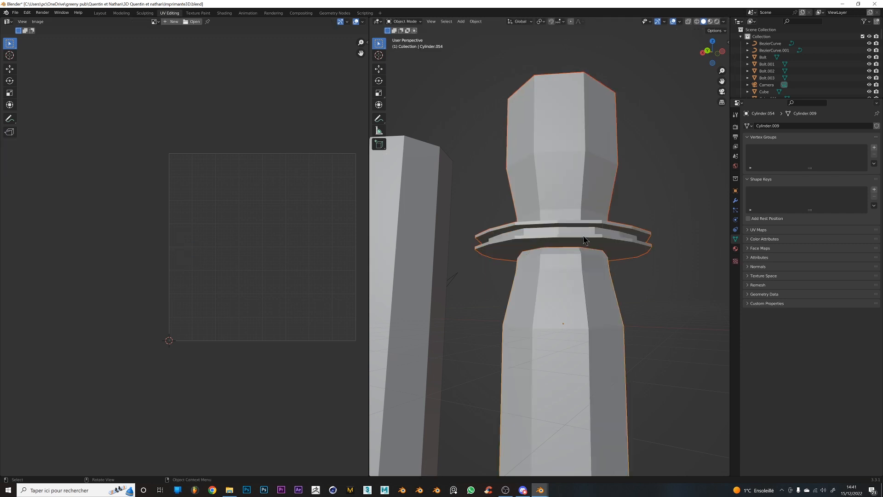
Move the separated upper section with its disc away from the lower section
scroll(585, 237, down, 2)
click(586, 237)
middle_drag(586, 238, 602, 257)
scroll(603, 258, down, 1)
key(g)
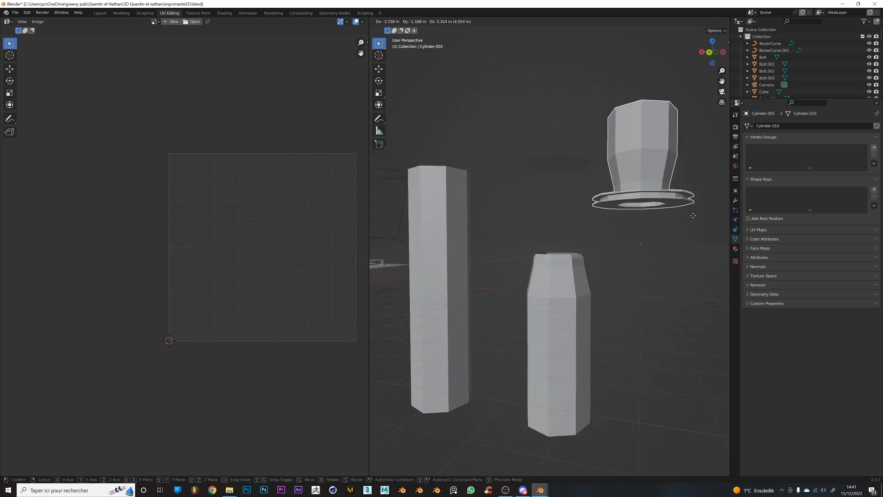
click(715, 231)
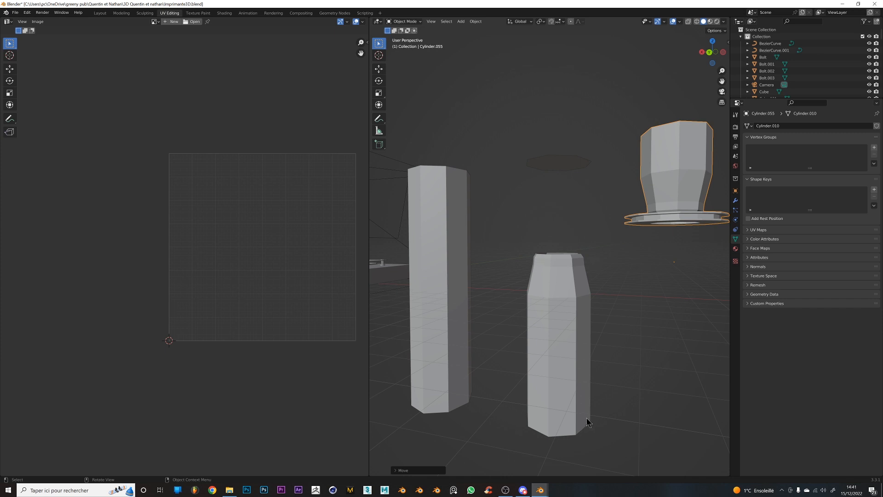
Undo the move and separation of the upper section, and reopen the copied cylinder in Edit Mode
key(ctrl+z)
key(ctrl+z)
key(ctrl+z)
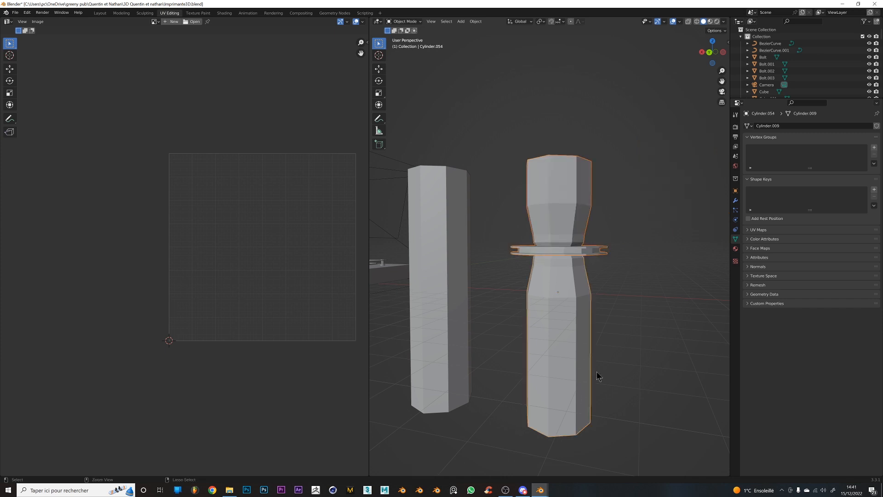
scroll(619, 317, up, 3)
middle_drag(619, 317, 607, 285)
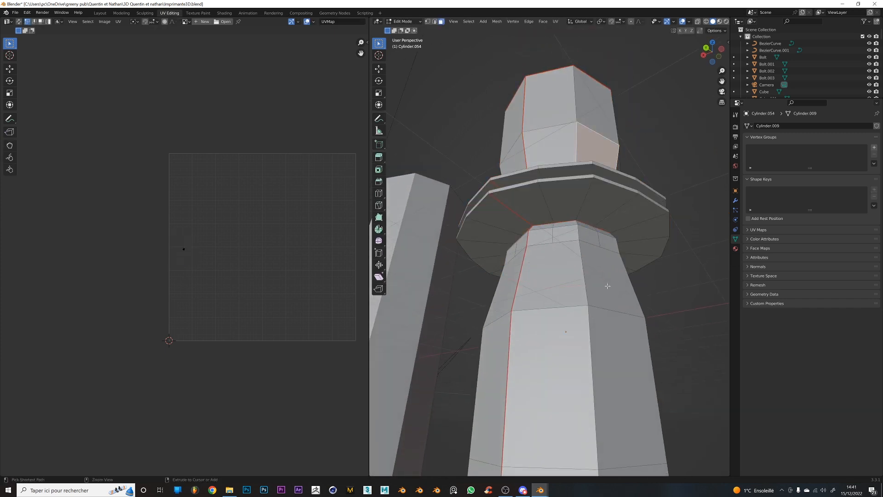
Select the copied cylinder's entire mesh in edge selection mode and unwrap it with the new seam
scroll(601, 243, up, 3)
middle_drag(601, 244, 584, 247)
key(a)
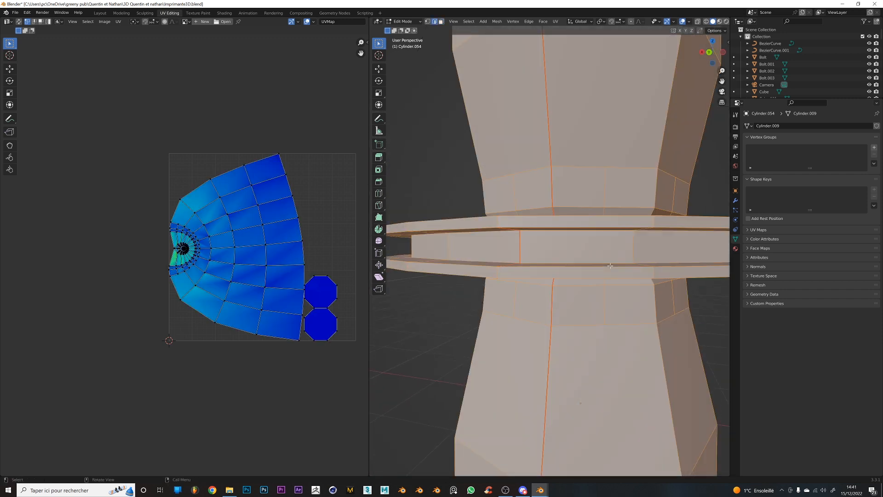
scroll(583, 248, down, 2)
scroll(533, 305, up, 4)
middle_drag(533, 305, 537, 275)
key(u)
click(567, 276)
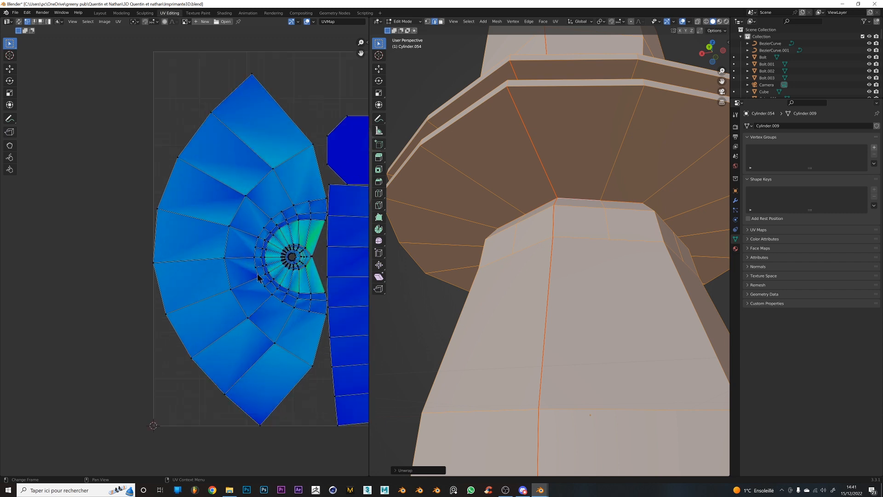
Examine the stretch in the unwrapped UV layout and the seams beneath the disc on the model
scroll(238, 255, up, 3)
middle_drag(256, 276, 206, 279)
middle_drag(598, 244, 575, 243)
scroll(593, 269, up, 1)
scroll(587, 233, down, 3)
key(alt+a)
alt+scroll(577, 247, up, 1)
scroll(578, 247, up, 8)
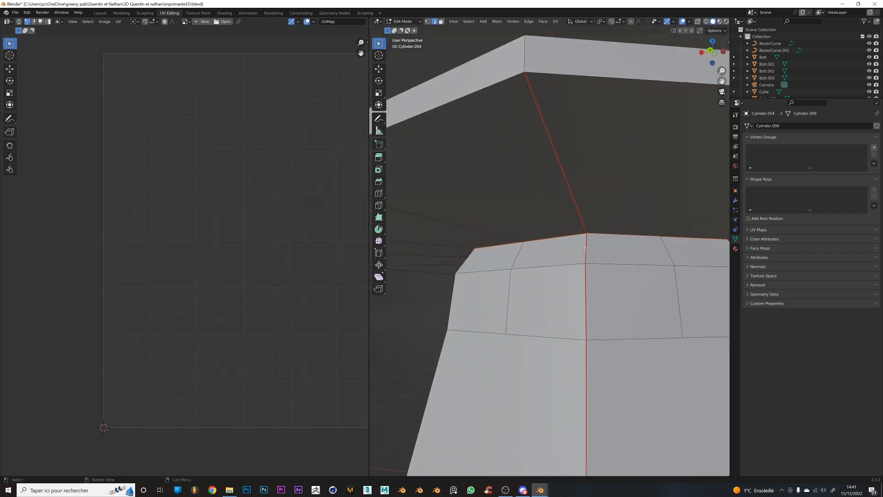
scroll(609, 236, down, 9)
middle_drag(579, 275, 579, 302)
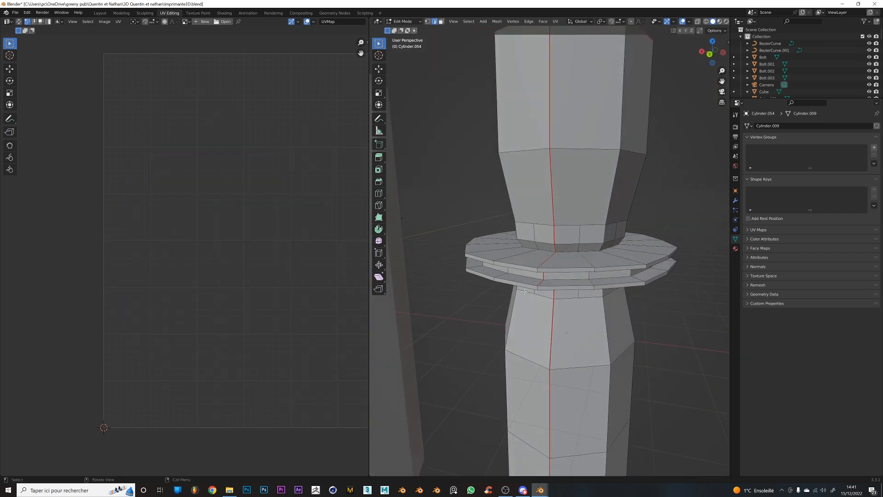
Mark a seam on the edge loop where the cylinder's upper section meets the top of the disc
scroll(575, 302, up, 6)
alt+click(469, 324)
scroll(470, 324, down, 4)
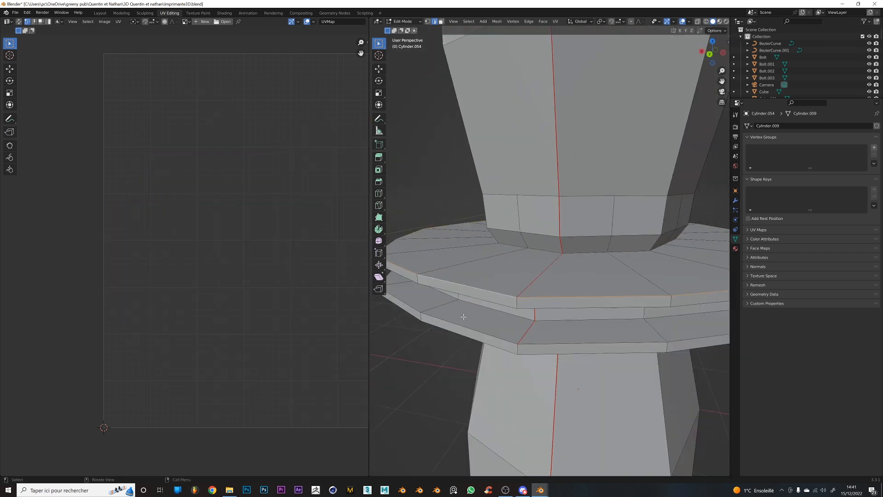
mouse_move(579, 291)
middle_down()
mouse_move(588, 270)
mouse_move(579, 261)
mouse_move(577, 293)
middle_up()
scroll(588, 270, up, 3)
middle_drag(589, 210, 562, 219)
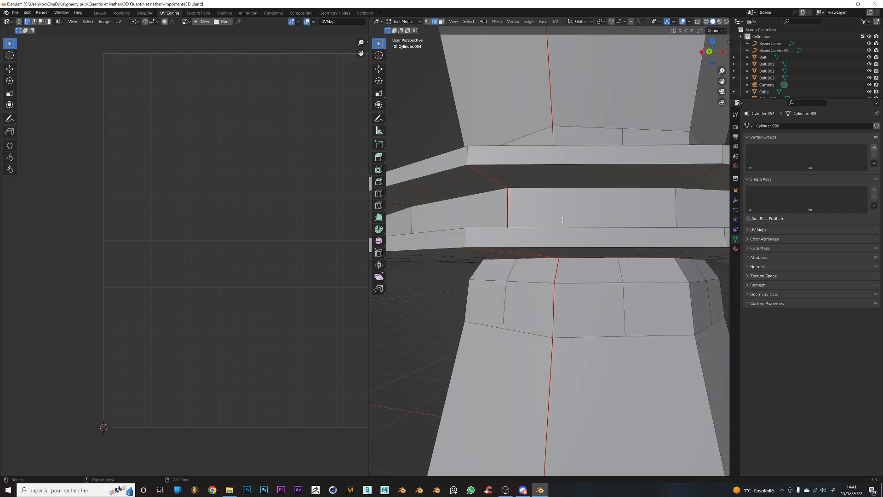
right_click(563, 220)
key(Escape)
scroll(564, 222, down, 5)
middle_drag(564, 221, 569, 254)
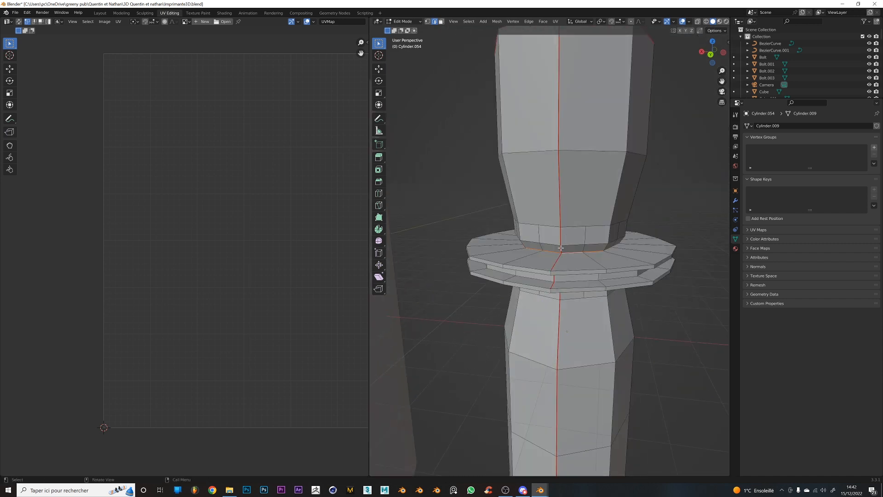
Unwrap the whole mesh again and examine the disc's separate island in the UV layout
key(a)
key(u)
click(569, 254)
scroll(276, 334, down, 3)
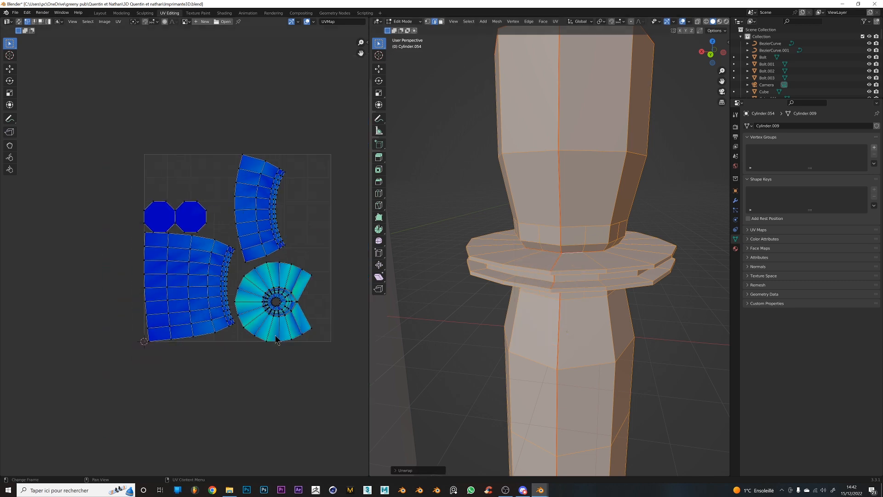
middle_drag(286, 334, 260, 318)
scroll(261, 317, up, 4)
middle_drag(346, 333, 249, 287)
scroll(249, 286, down, 2)
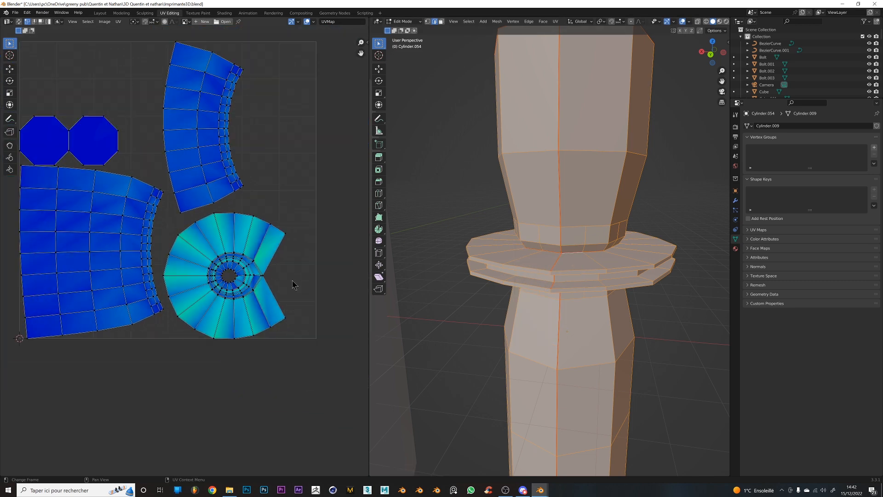
Compare unsynced selections by box-selecting the disc's UV island and a group of mesh faces around the disc
key(alt+a)
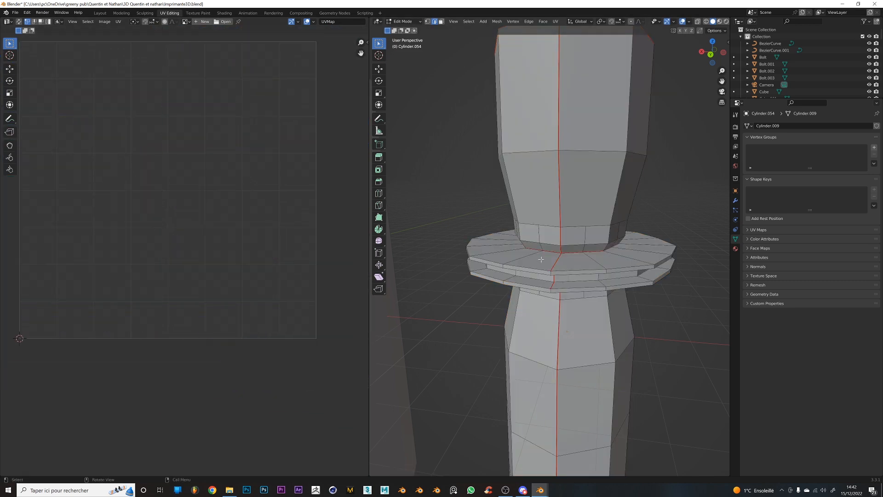
key(a)
drag(307, 368, 179, 221)
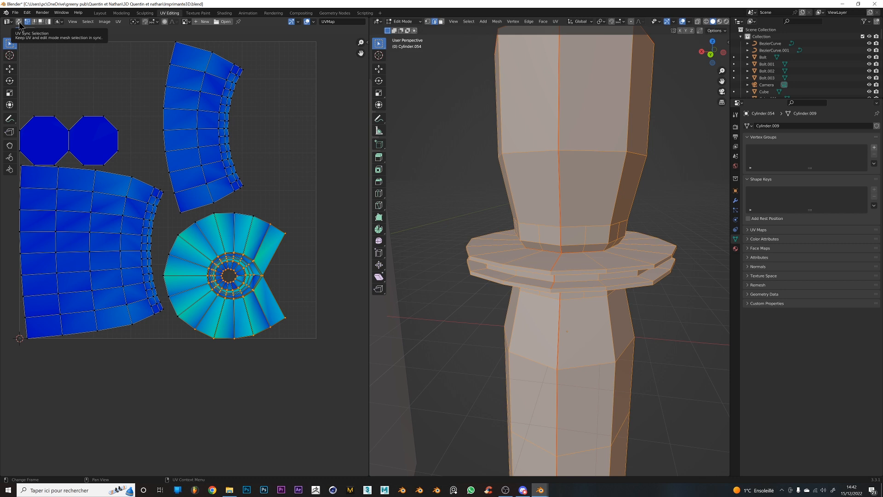
click(19, 24)
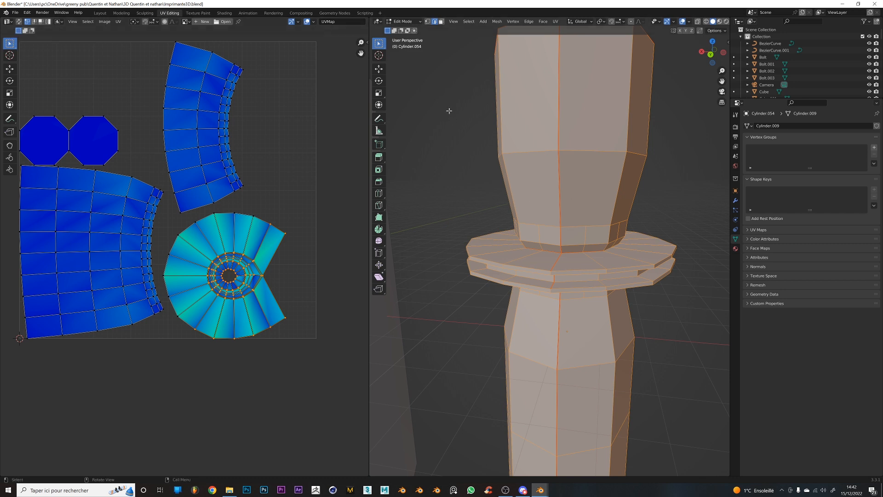
drag(450, 111, 588, 316)
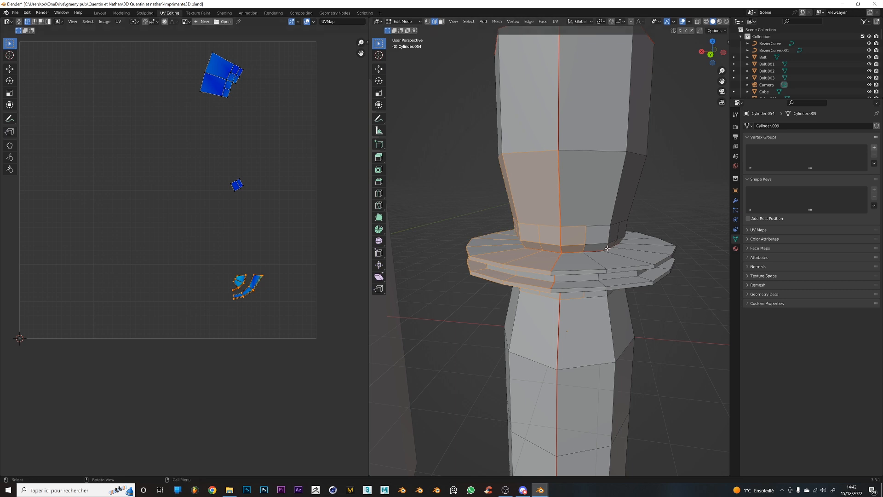
click(442, 193)
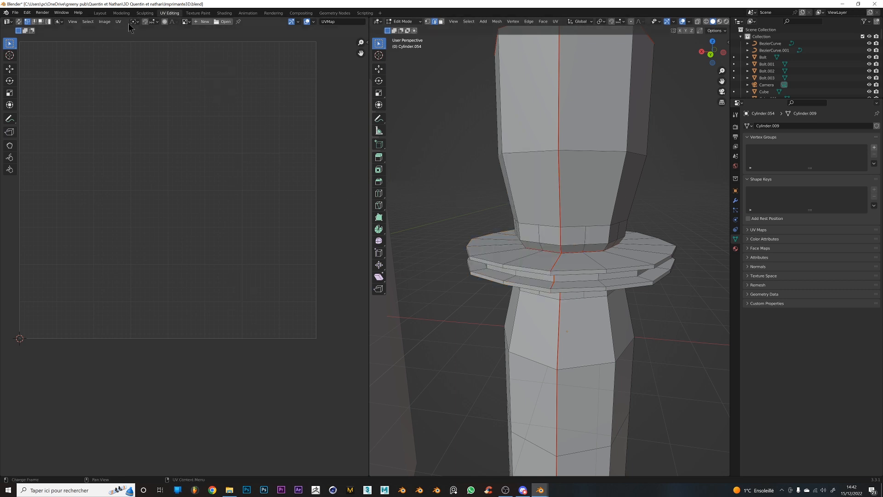
Enable UV Sync Selection and select parts of the disc's UV island to locate them on the model
click(18, 22)
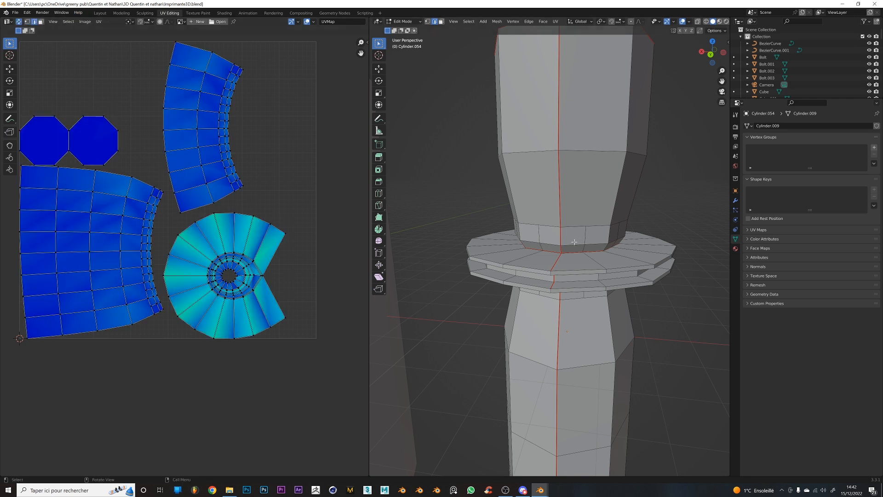
scroll(574, 242, down, 3)
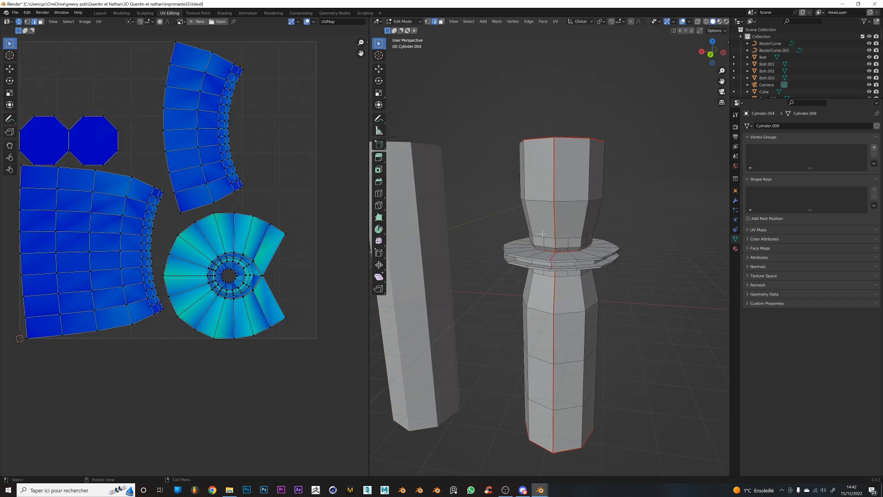
key(l)
click(487, 197)
scroll(552, 233, up, 3)
drag(316, 381, 176, 222)
click(236, 275)
scroll(253, 283, up, 4)
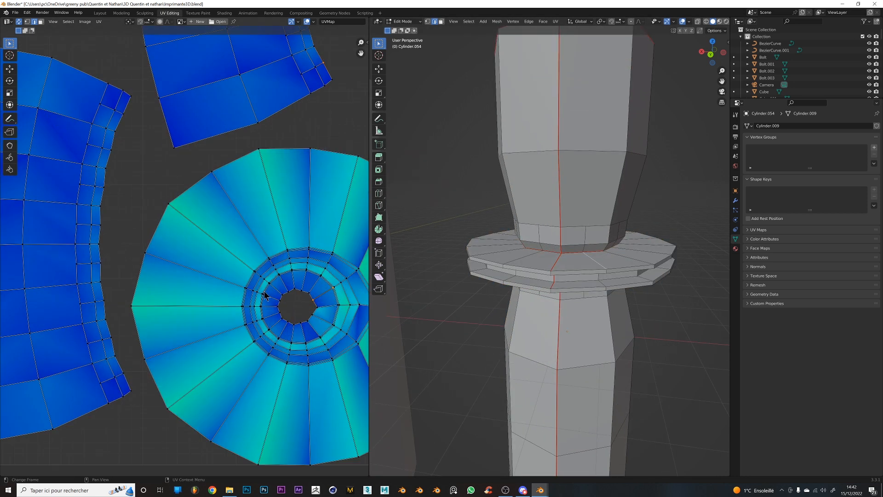
drag(272, 289, 259, 273)
scroll(270, 302, down, 3)
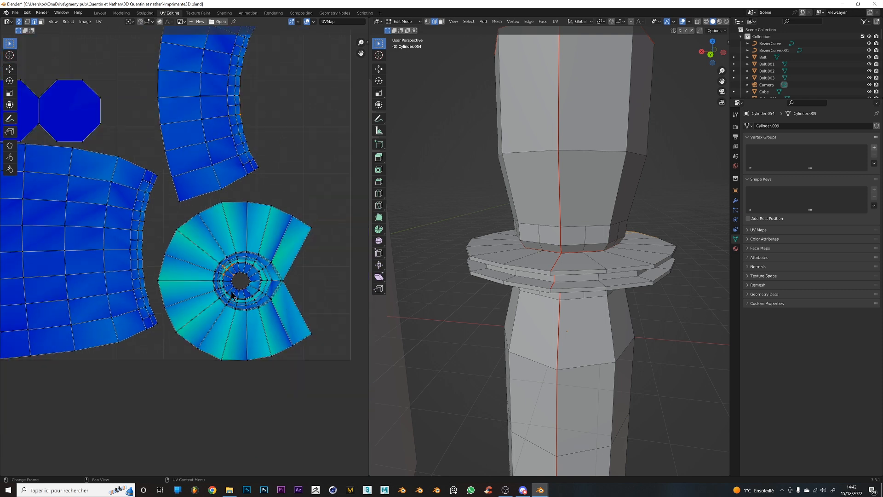
Select the disc's inner UV rings and its complete linked island to match them with the model
key(l)
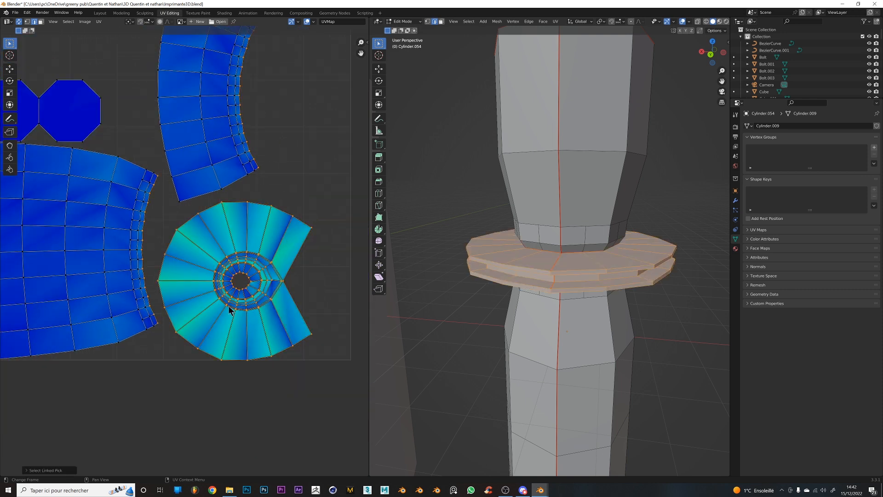
click(26, 471)
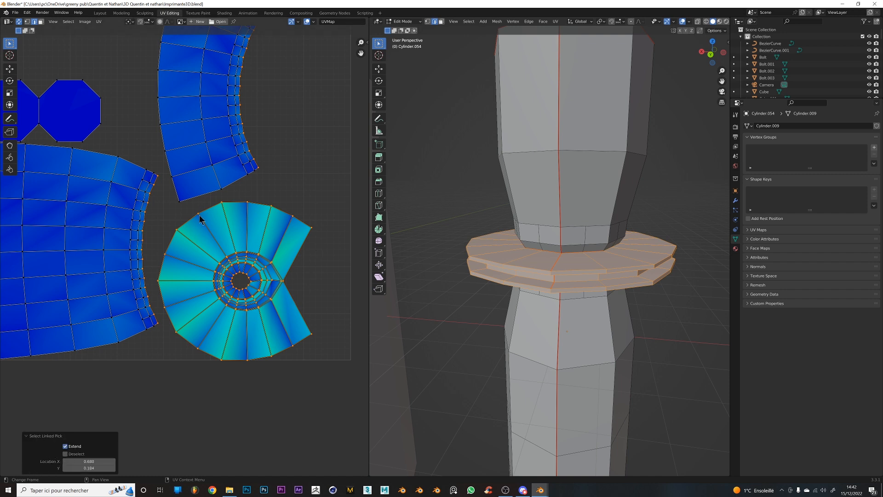
click(262, 368)
drag(212, 242, 267, 303)
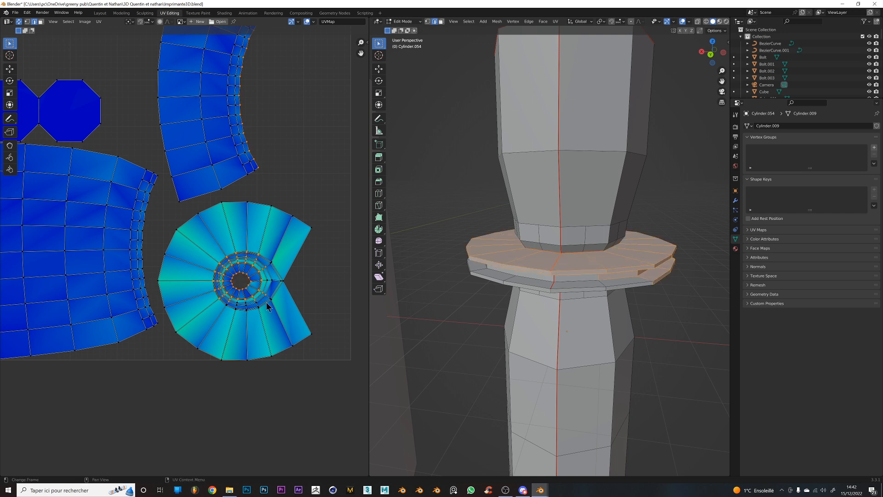
key(l)
scroll(589, 285, up, 1)
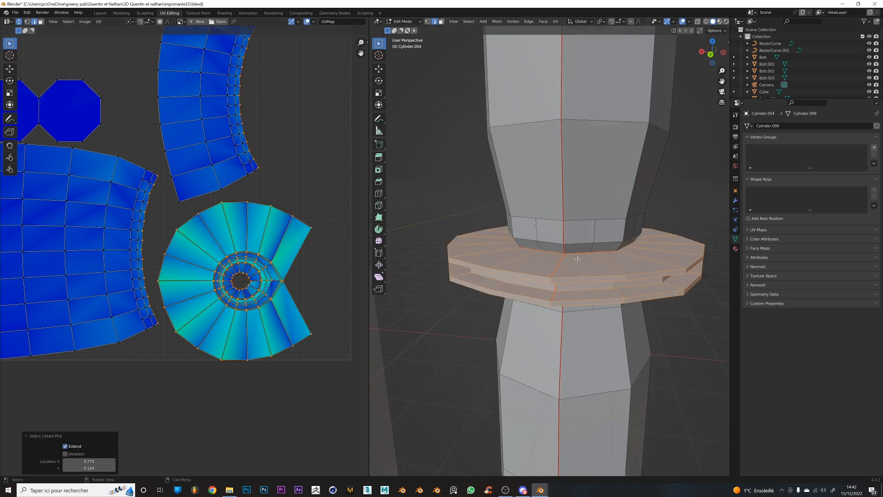
Mark seams on the upper and lower edge loops of the inner wall of the disc's groove
middle_drag(590, 285, 591, 251)
middle_drag(608, 217, 600, 276)
scroll(606, 237, up, 2)
alt+click(558, 224)
middle_drag(558, 224, 560, 268)
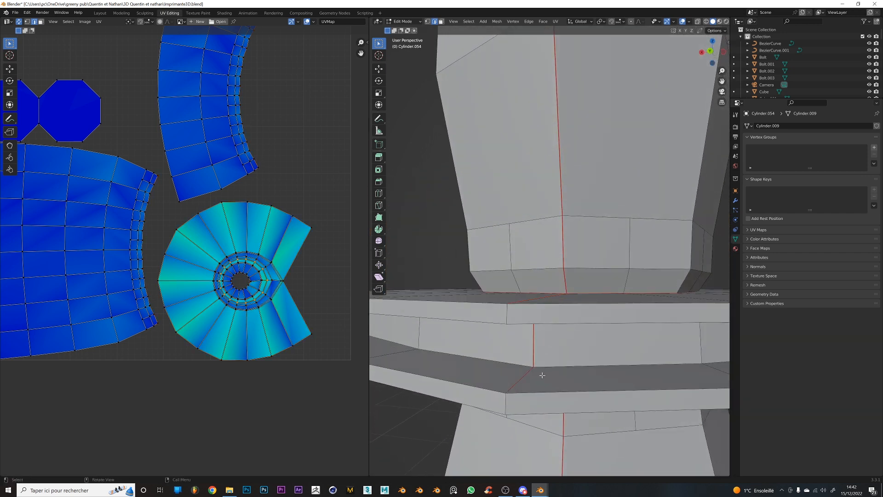
alt+shift+click(556, 367)
key(ctrl+e)
click(556, 367)
Unwrap the entire mesh using the groove seams, and bring all the UV islands into view
key(a)
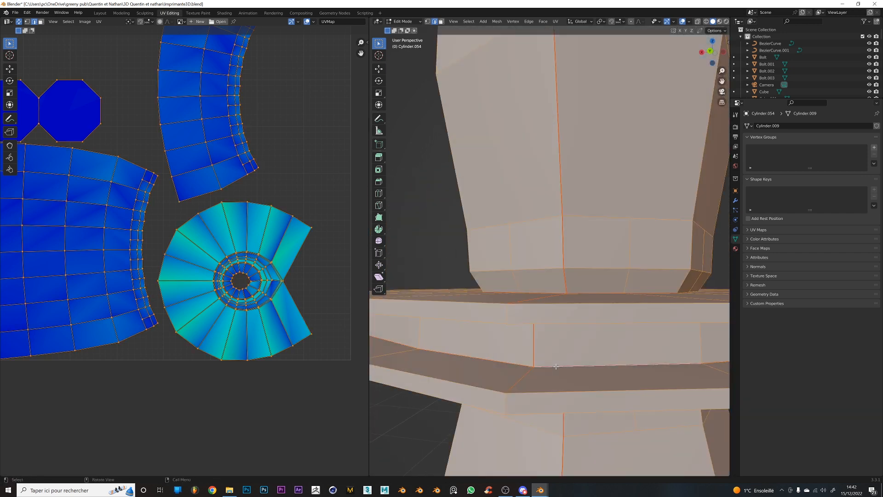
key(u)
click(558, 369)
scroll(133, 277, down, 5)
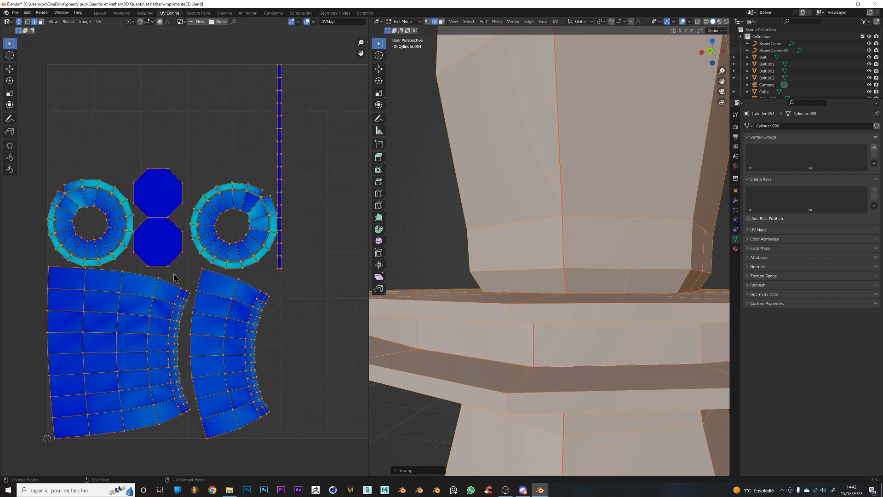
Deselect the whole mesh of the flanged cylinder and return it to Object Mode
key(alt+a)
scroll(621, 295, down, 6)
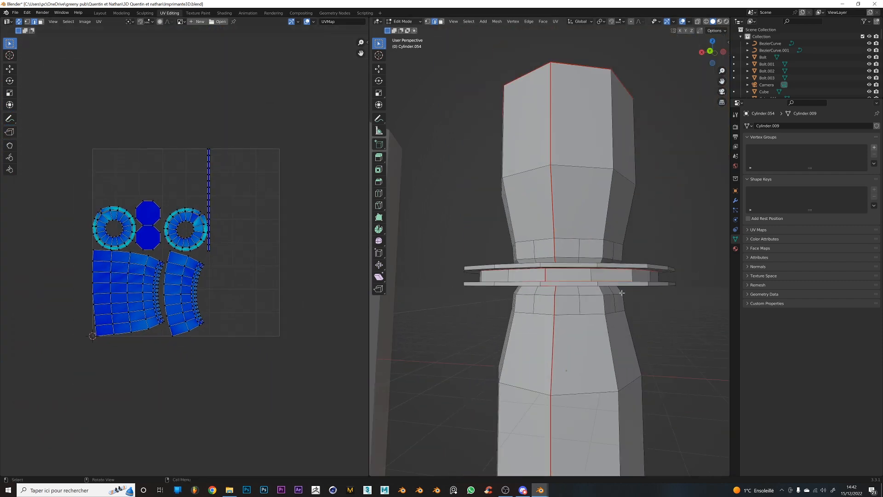
key(Tab)
scroll(611, 313, down, 3)
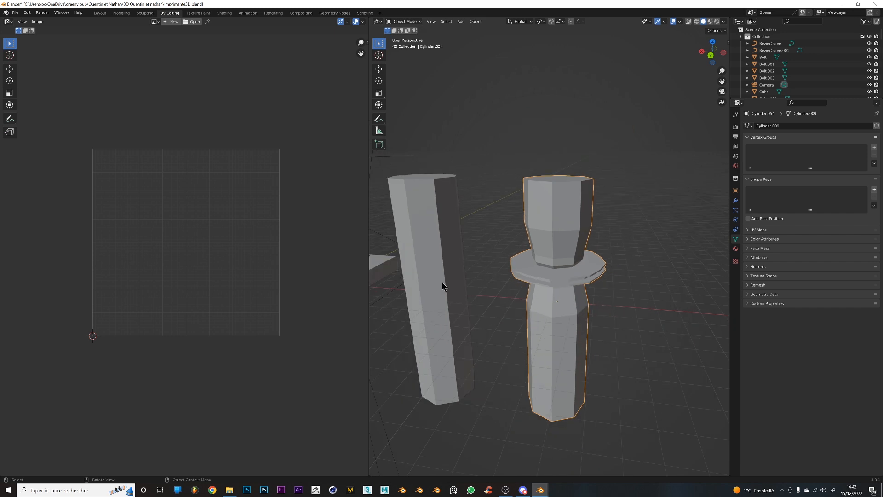
scroll(243, 300, up, 1)
key(Tab)
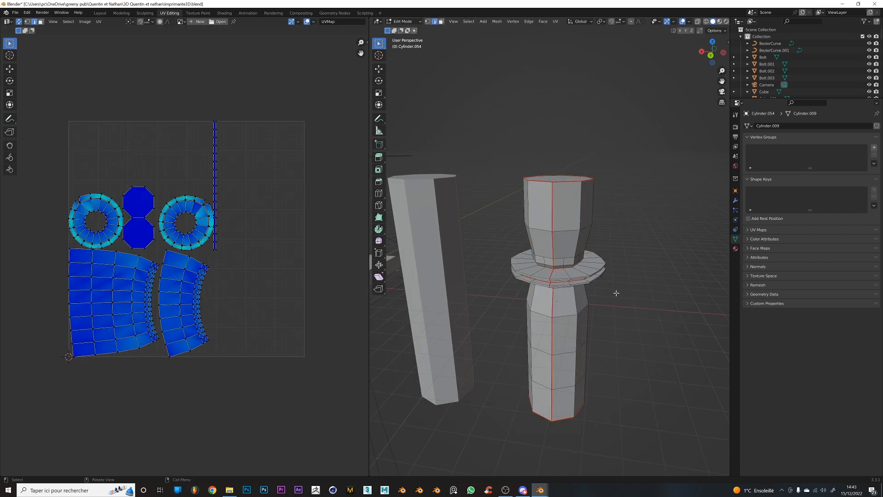
key(Tab)
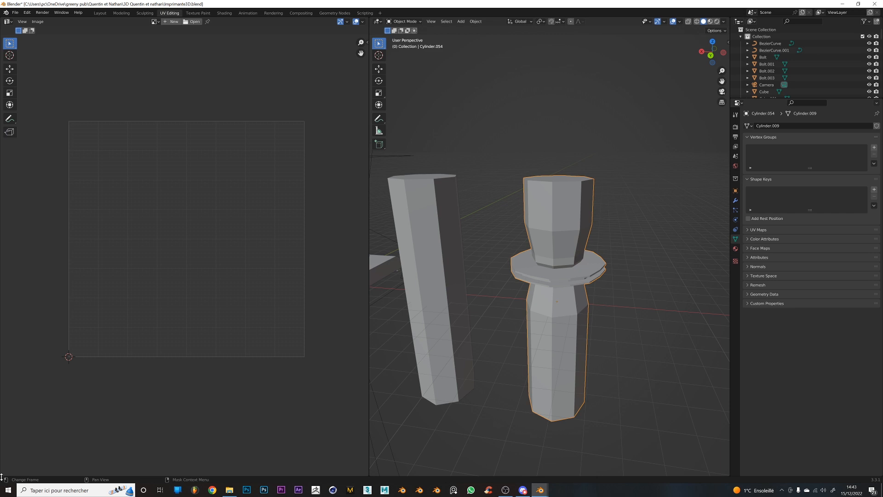
Split the UV editor to add a Shader Editor below it, then make the new area taller and both areas wider
drag(2, 477, 7, 395)
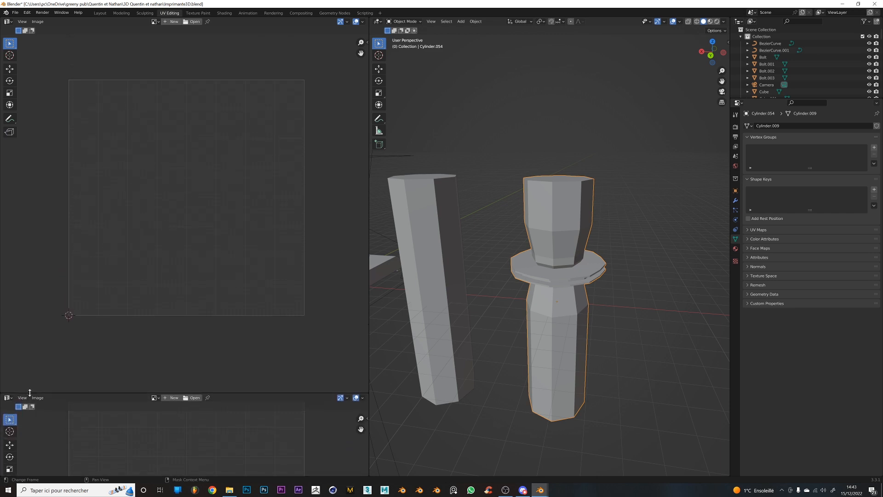
click(7, 399)
click(27, 374)
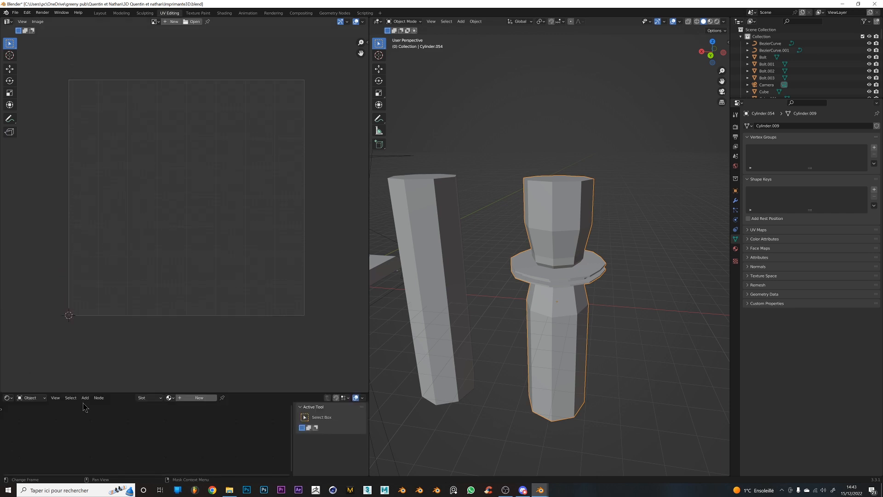
drag(254, 392, 276, 338)
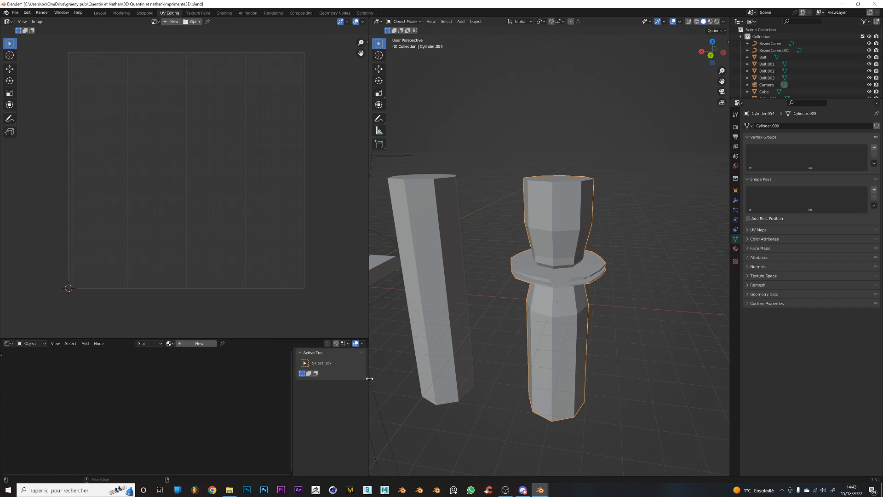
drag(370, 379, 431, 378)
scroll(600, 322, up, 5)
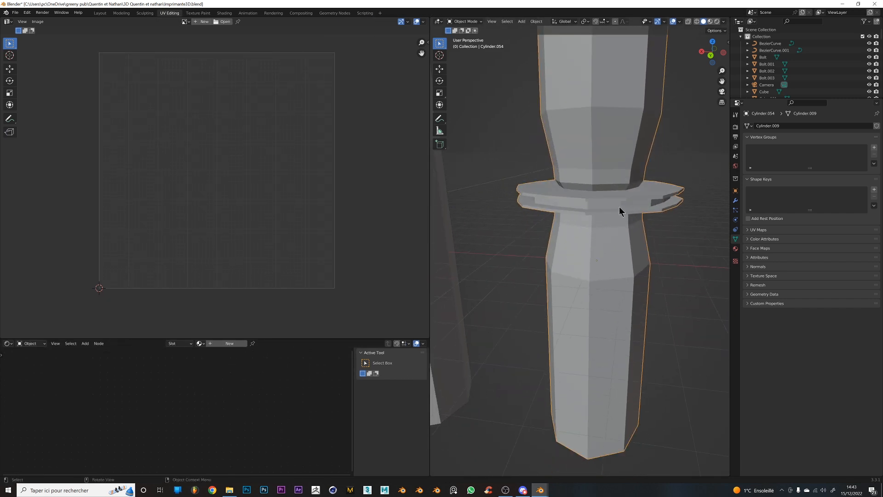
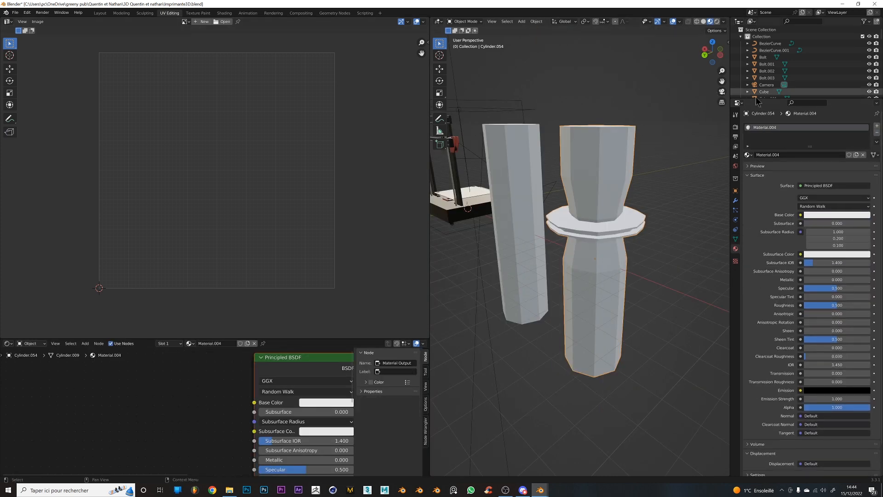
Set the cylinder material's base color to red and its Metallic value to 1
click(824, 215)
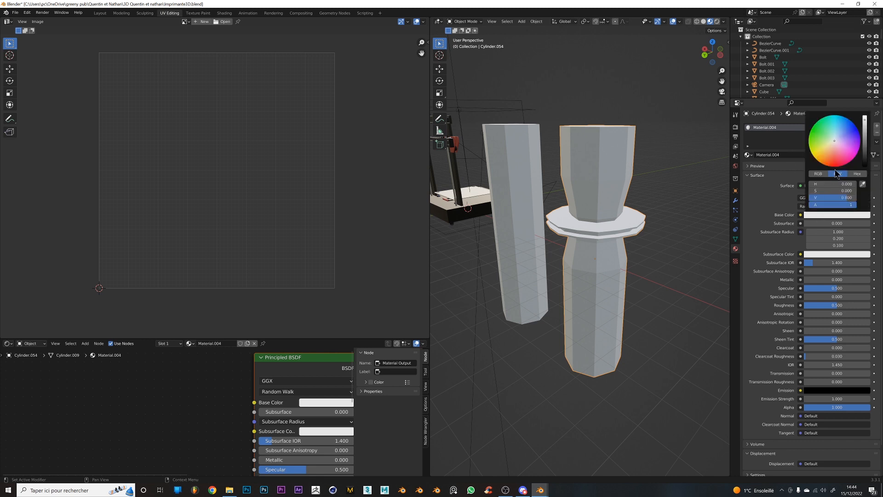
click(837, 174)
click(818, 280)
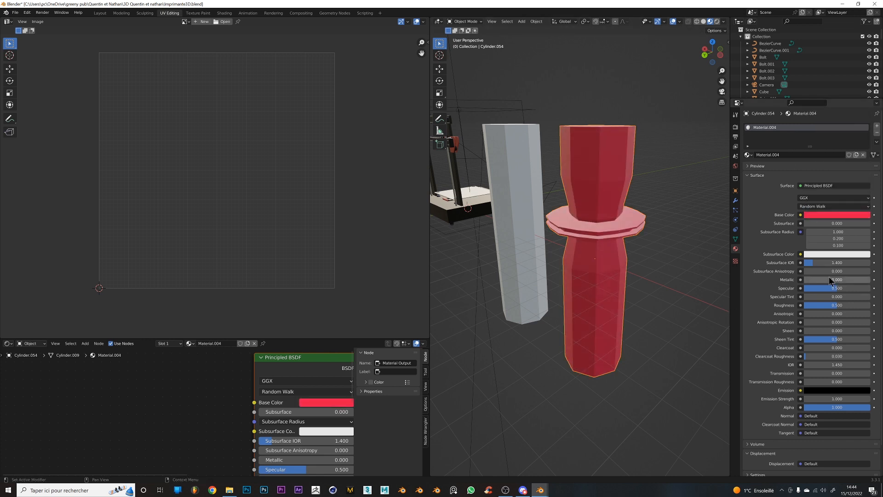
text(1)
key(Return)
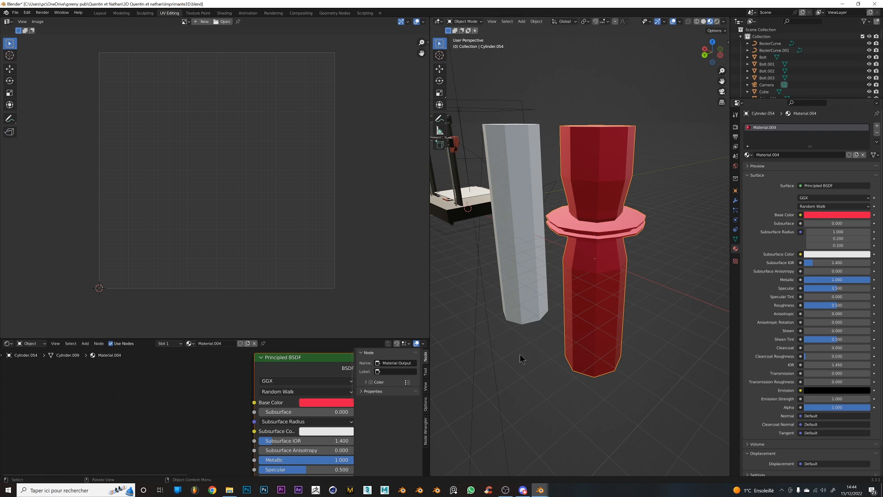
Add a Checker Texture node beside the Principled BSDF in the cylinder's material
scroll(192, 411, down, 3)
scroll(191, 412, up, 3)
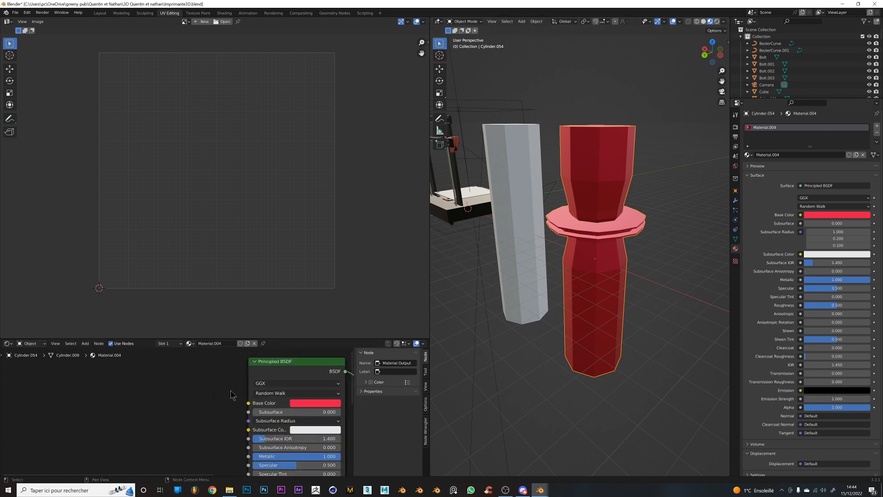
key(shift+a)
text(chec)
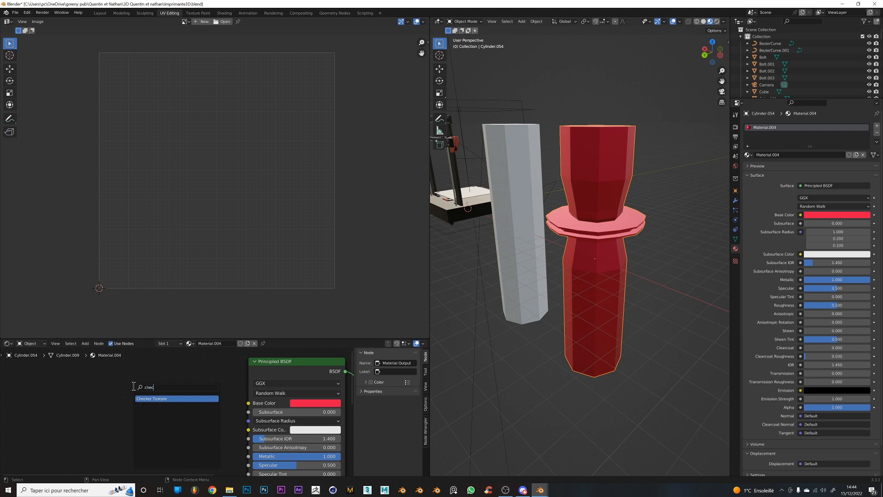
text(k)
click(159, 400)
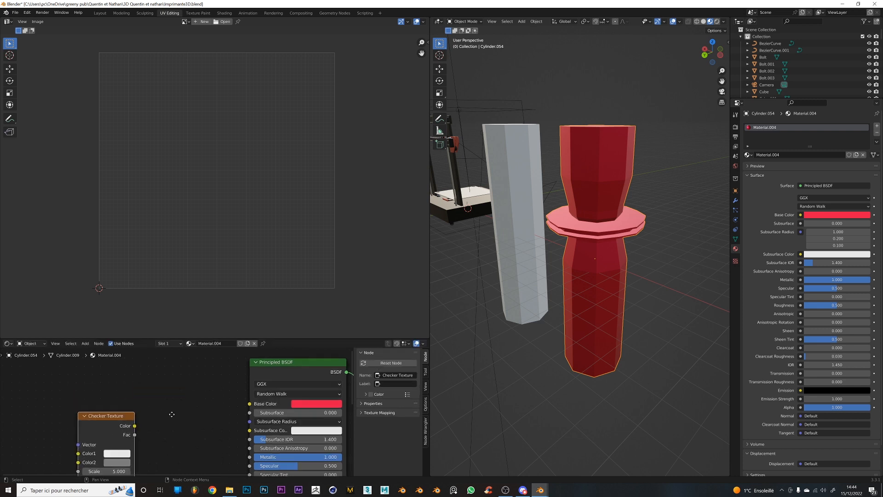
click(71, 376)
Add a ColorRamp node and connect its Color output to the Principled BSDF's Base Color
key(shift+a)
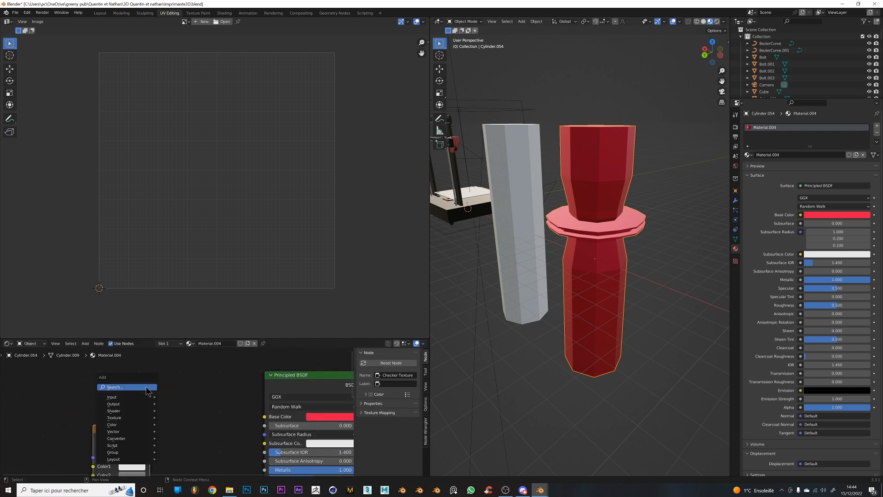
text(color)
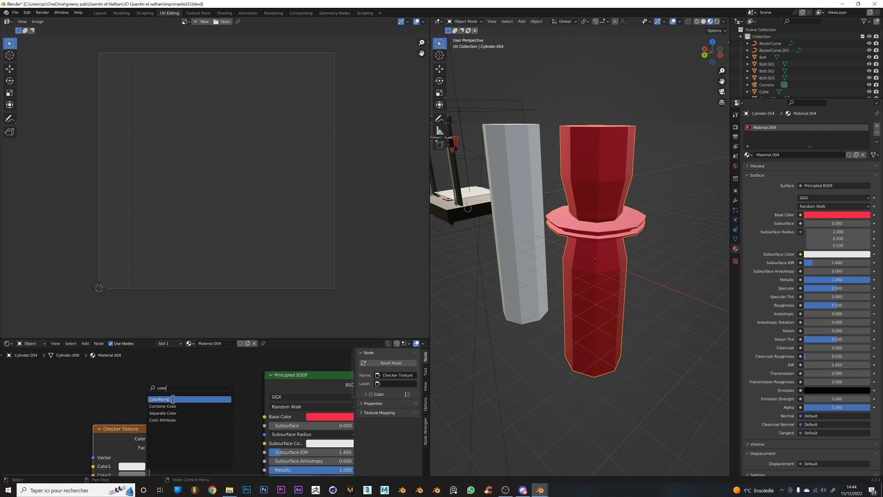
click(173, 400)
click(86, 396)
scroll(187, 455, down, 7)
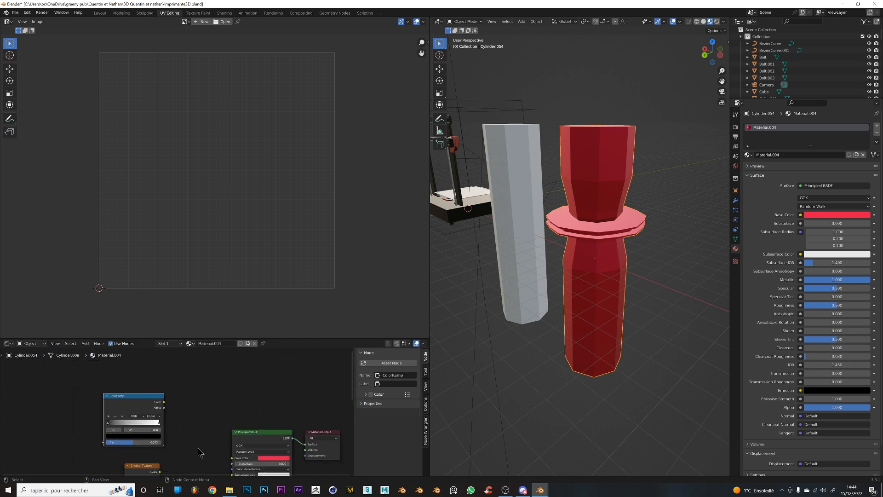
scroll(197, 453, down, 1)
middle_drag(198, 453, 187, 397)
drag(155, 350, 218, 402)
mouse_move(199, 402)
middle_down()
mouse_move(314, 429)
mouse_move(263, 407)
middle_up()
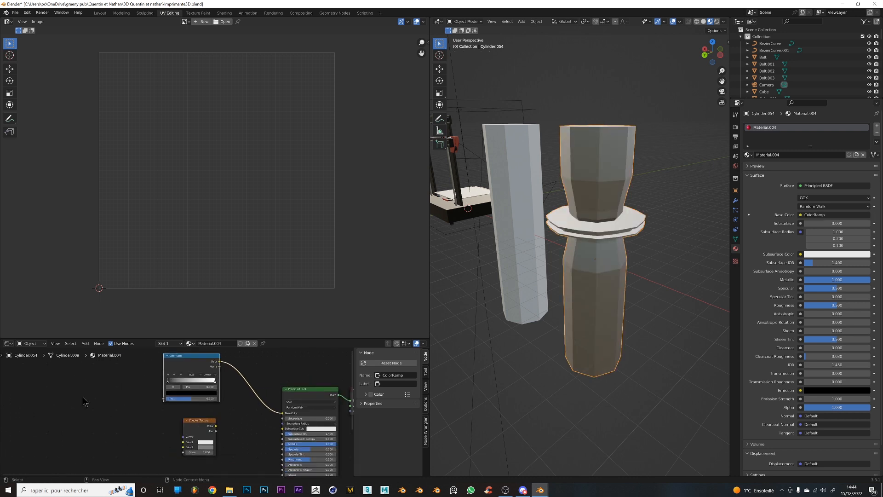
Connect the Checker Texture's Color output to the Principled BSDF's Base Color in place of the ColorRamp
scroll(278, 439, up, 3)
middle_drag(278, 439, 127, 429)
drag(118, 428, 232, 405)
scroll(188, 414, down, 4)
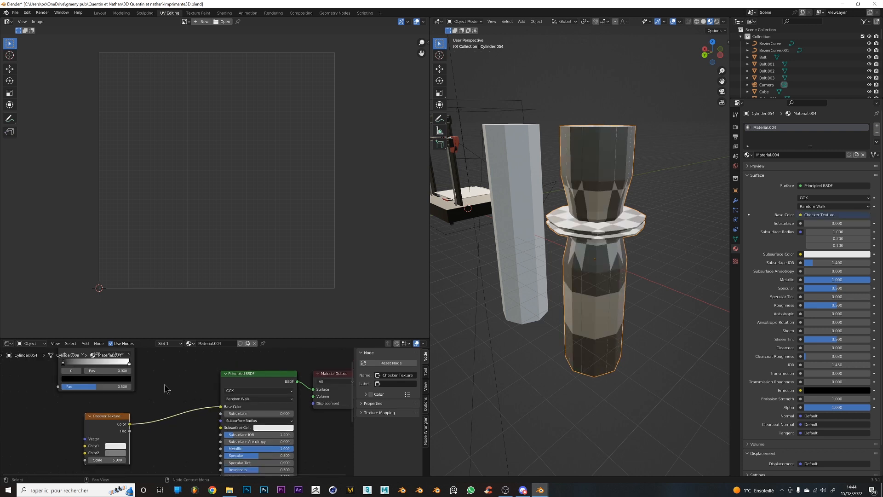
middle_drag(157, 371, 189, 394)
Apply Shade Smooth to the checkered flanged cylinder and keep it selected
scroll(554, 300, up, 3)
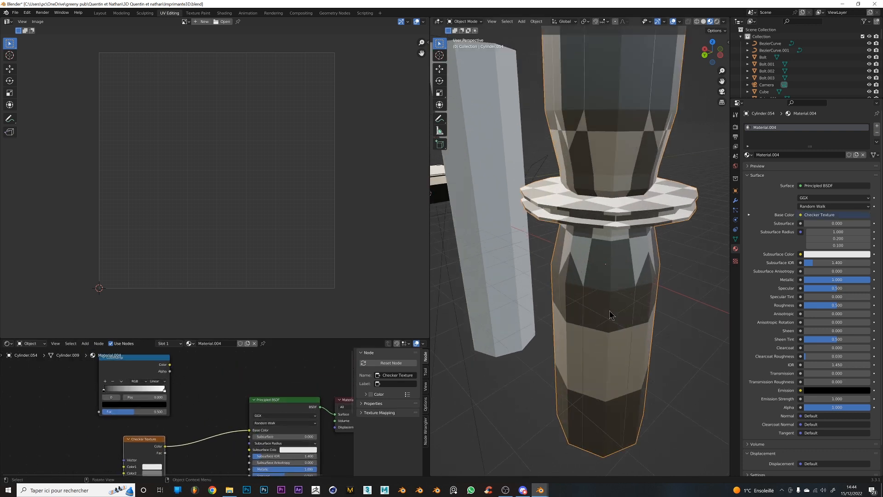
middle_drag(603, 319, 605, 293)
scroll(607, 293, down, 2)
middle_drag(612, 198, 619, 239)
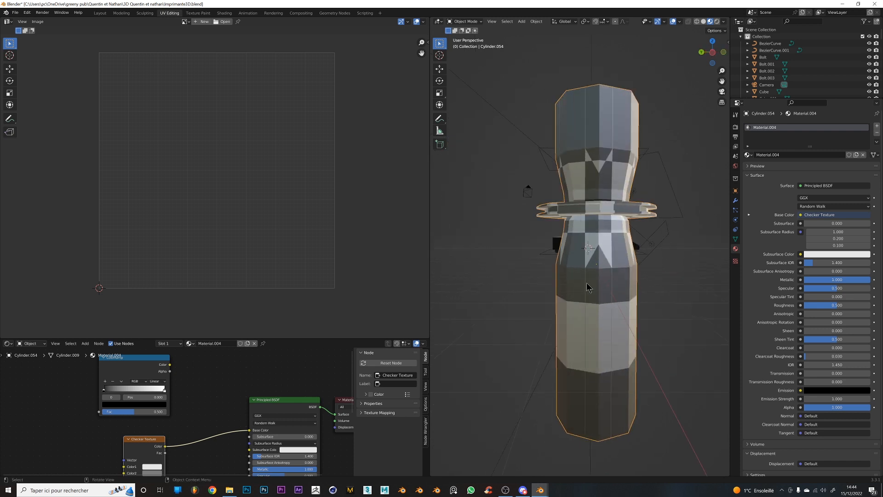
scroll(624, 269, up, 3)
right_click(622, 154)
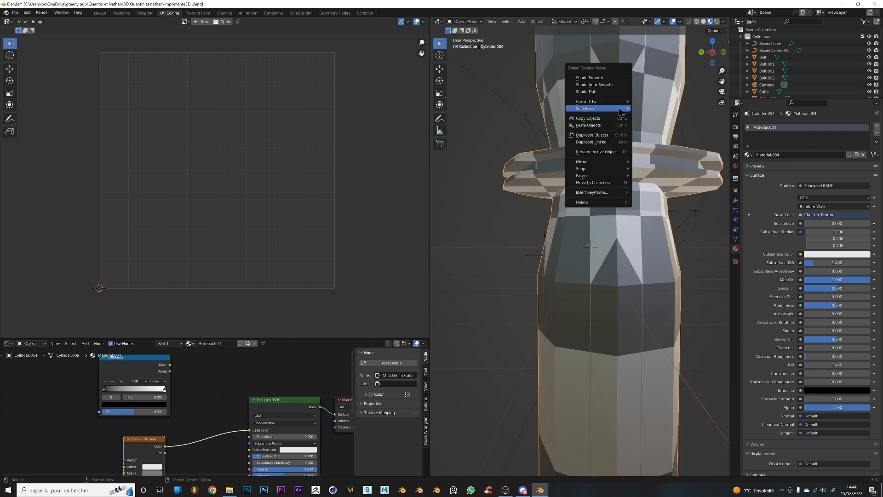
click(601, 76)
scroll(569, 250, down, 2)
scroll(570, 250, down, 1)
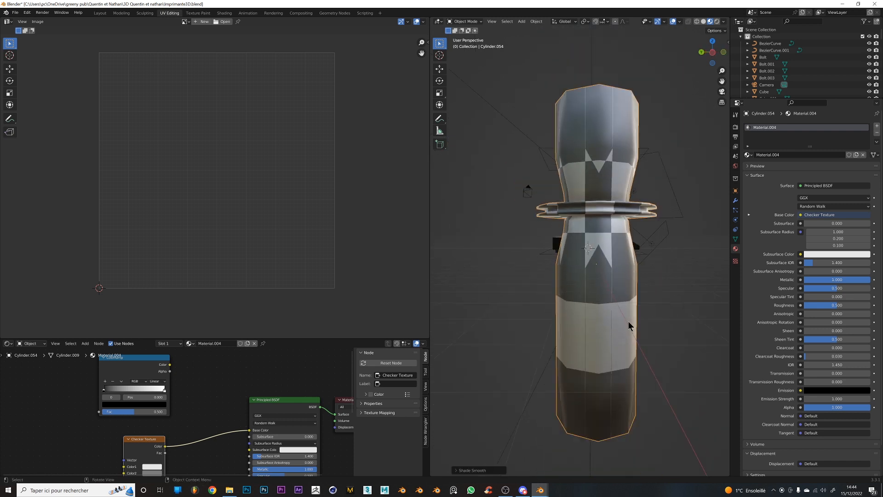
click(680, 323)
click(609, 317)
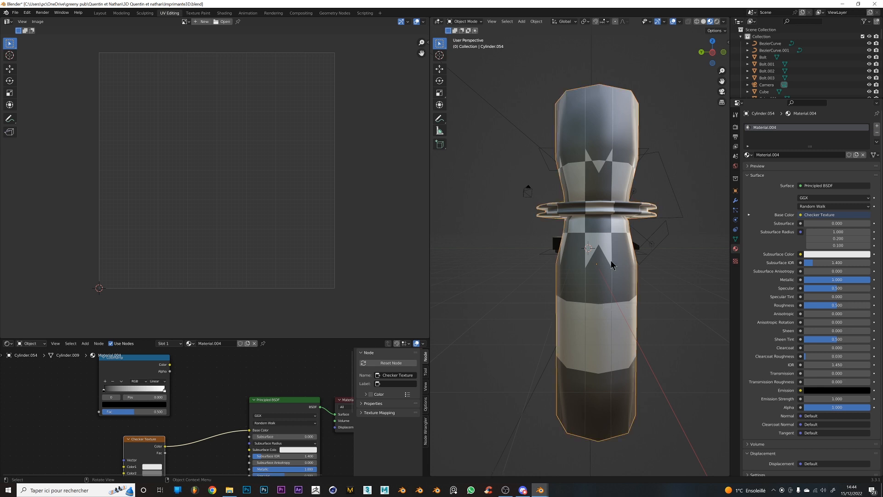
Add Texture Coordinate and Mapping nodes feeding the Checker Texture's Vector input
middle_drag(135, 435, 177, 394)
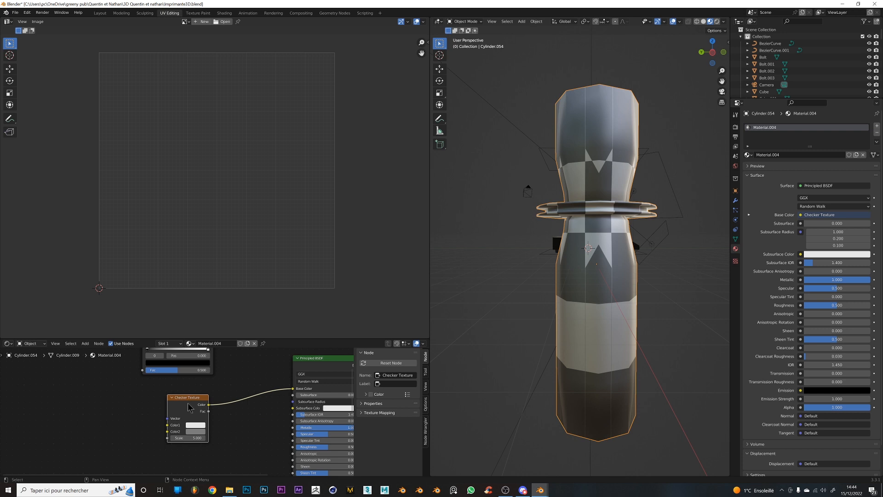
key(ctrl+t)
scroll(198, 400, up, 4)
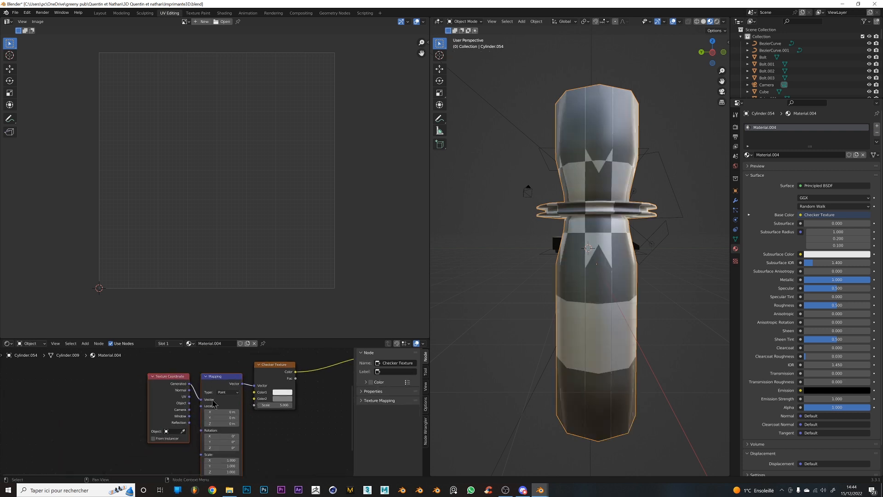
scroll(200, 394, up, 5)
middle_drag(206, 378, 189, 409)
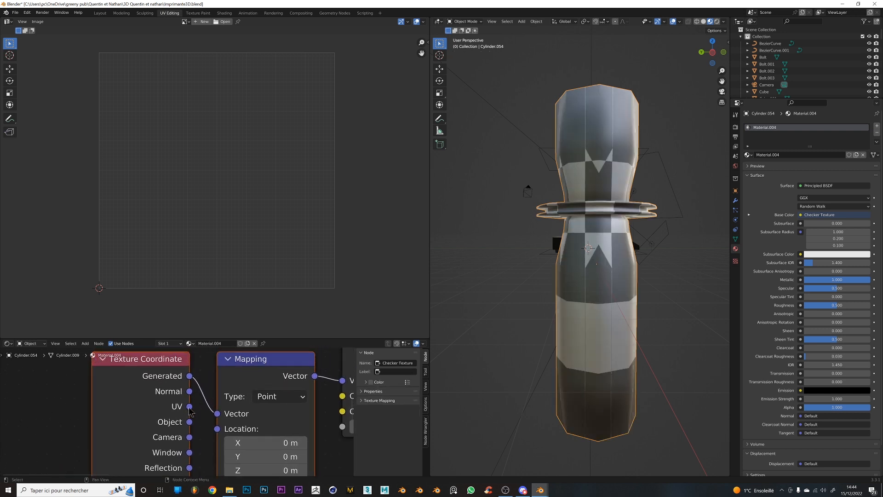
Connect the Texture Coordinate's UV output to the Mapping node's Vector input, replacing the Generated link
drag(190, 406, 206, 414)
click(197, 412)
drag(189, 406, 217, 413)
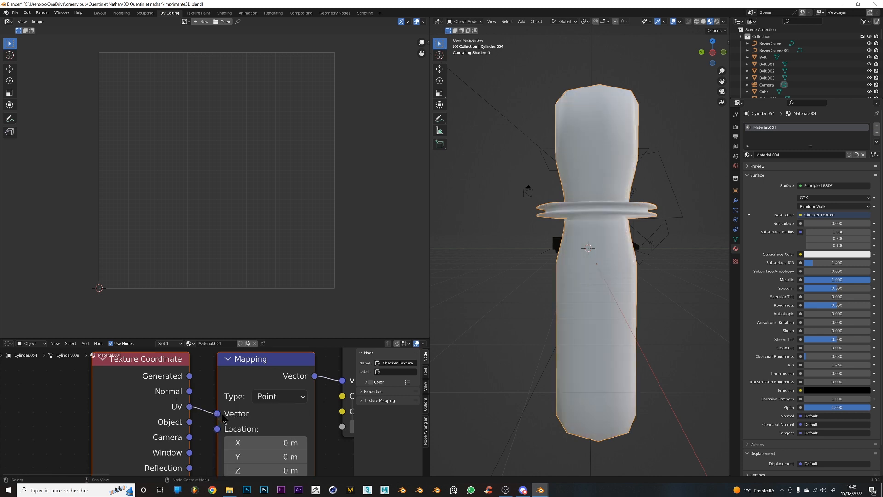
middle_drag(572, 321, 501, 325)
Raise the Checker Texture's scale to about 75.2
scroll(291, 410, down, 3)
middle_drag(299, 414, 174, 426)
drag(244, 429, 341, 429)
Examine the checker pattern on the body, flange and neck joint of the cylinder for stretching and visible seams
mouse_move(572, 348)
middle_down()
mouse_move(682, 351)
mouse_move(670, 370)
mouse_move(610, 345)
mouse_move(561, 348)
middle_up()
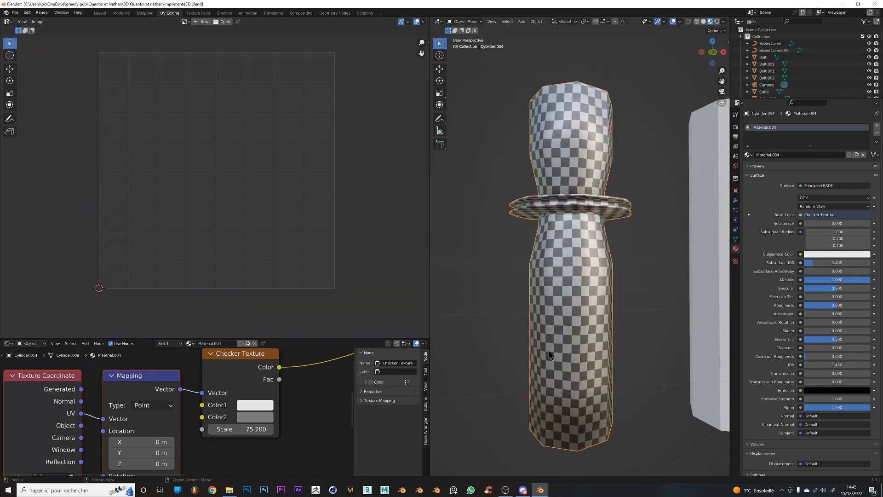
middle_drag(620, 420, 627, 432)
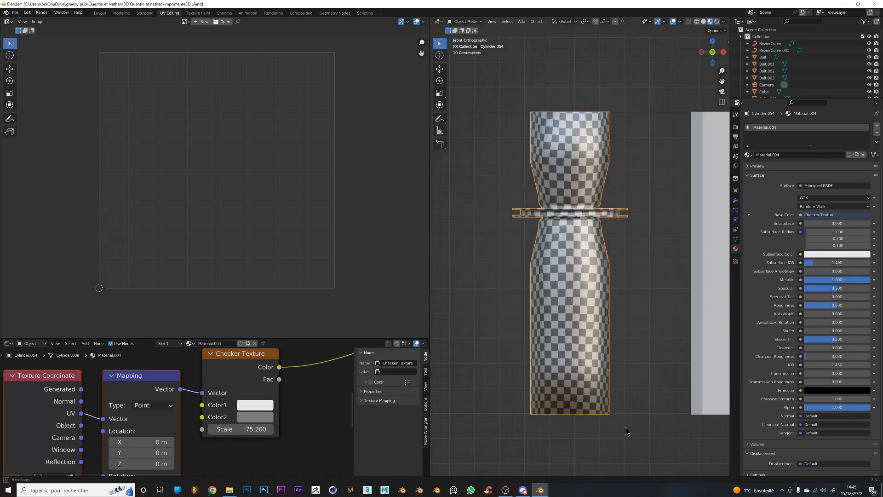
scroll(600, 393, up, 5)
middle_drag(584, 281, 628, 233)
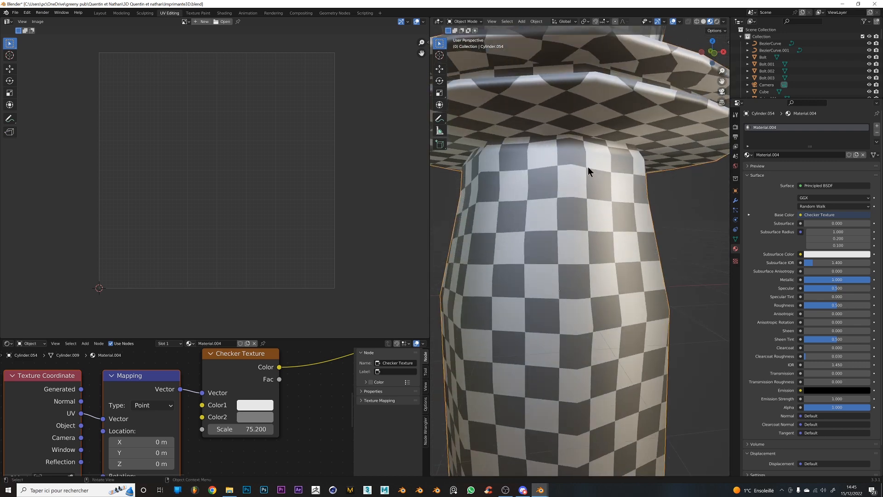
middle_drag(589, 145, 636, 215)
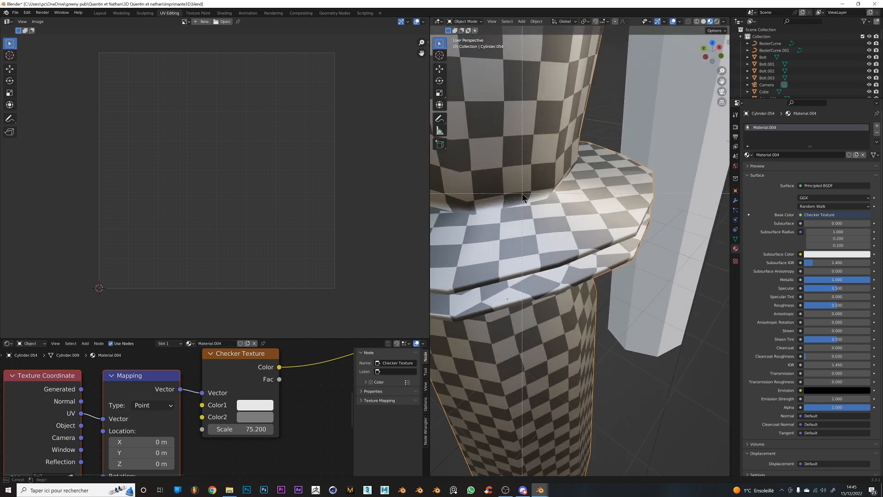
scroll(555, 223, up, 5)
middle_drag(564, 248, 539, 261)
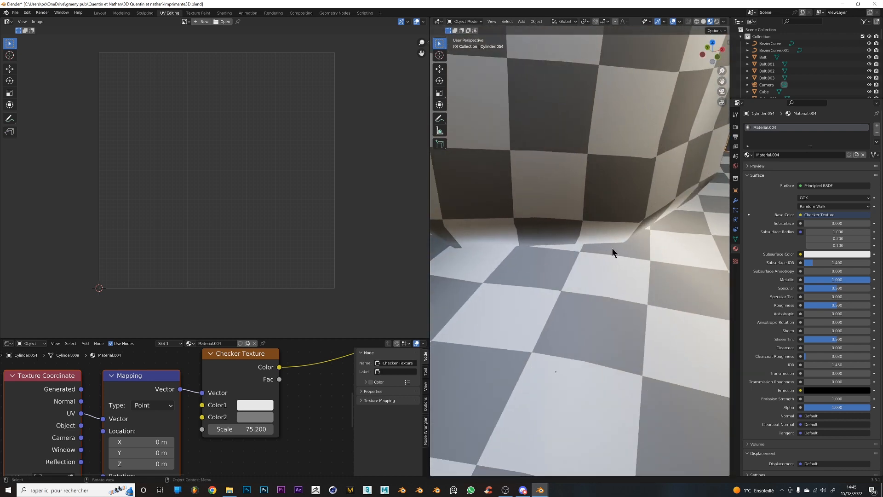
middle_drag(640, 242, 623, 235)
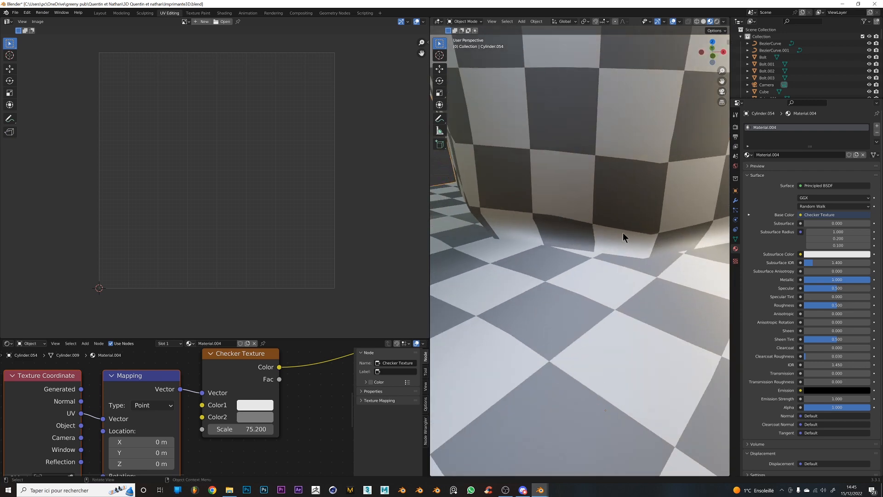
Examine the whole checkered cylinder from several angles and compare its seams with the islands of its UV layout
scroll(576, 297, down, 6)
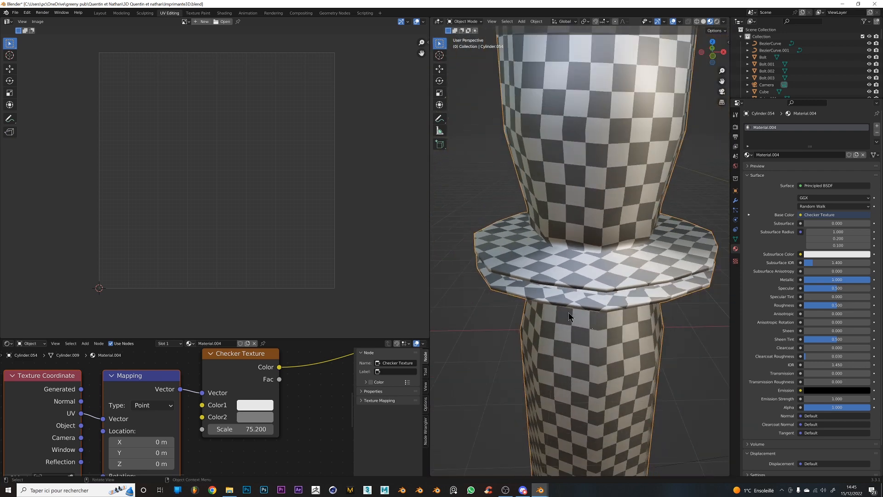
key(Tab)
middle_drag(576, 297, 603, 350)
key(Tab)
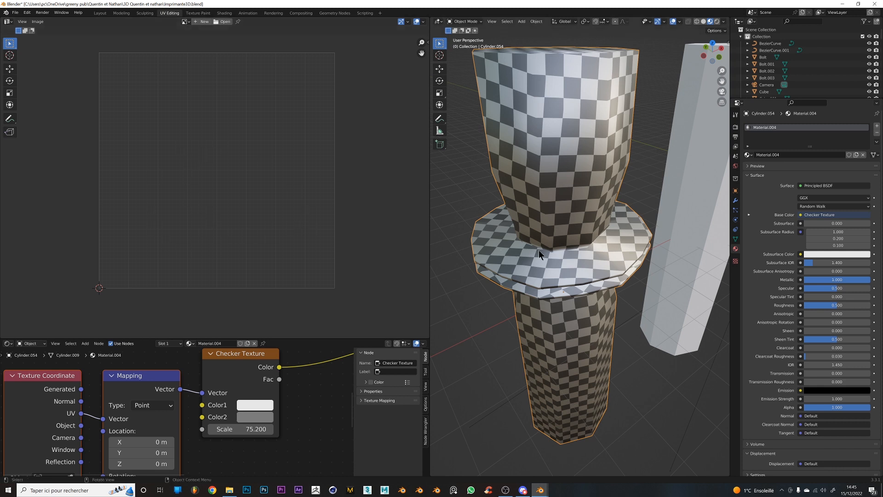
scroll(541, 250, down, 10)
middle_drag(553, 260, 542, 327)
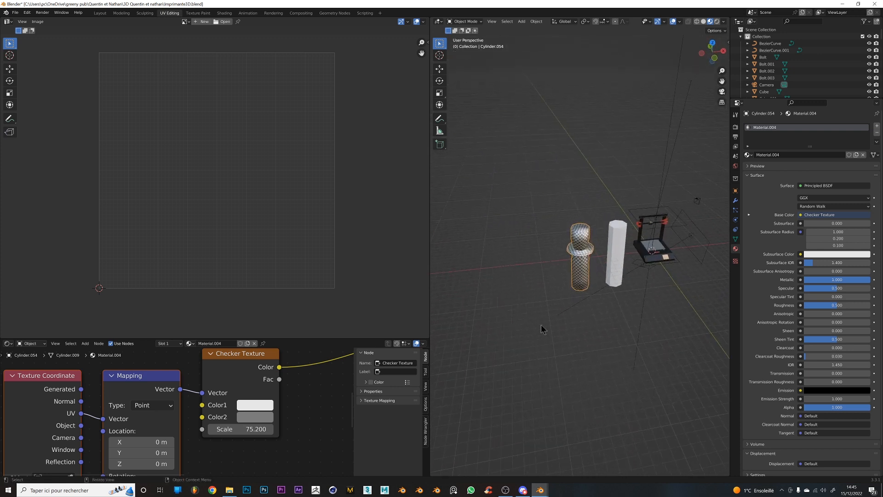
key(KP_1)
middle_drag(482, 212, 615, 300)
scroll(585, 247, up, 8)
key(Tab)
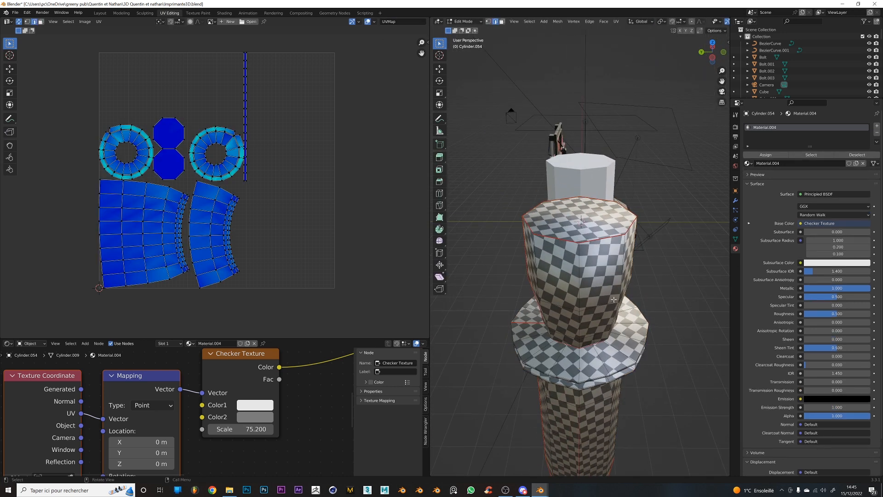
key(Tab)
scroll(613, 299, down, 4)
scroll(606, 340, up, 3)
middle_drag(606, 340, 555, 327)
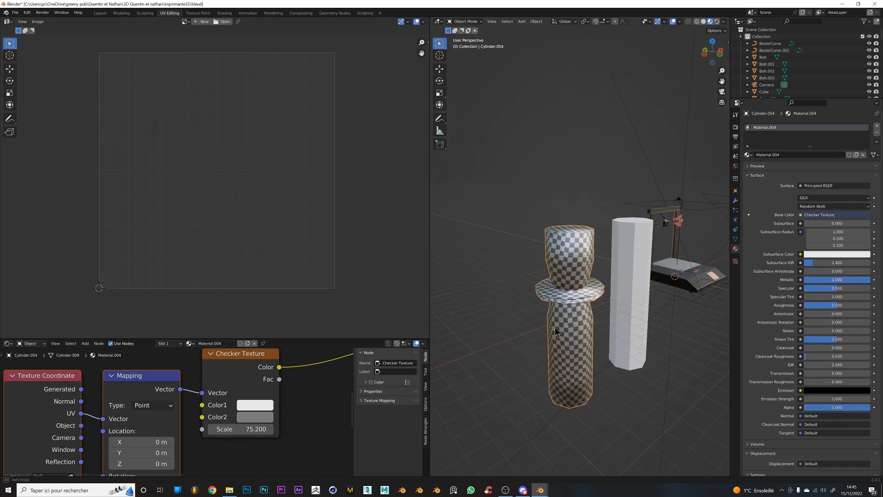
scroll(552, 324, up, 2)
scroll(551, 321, down, 2)
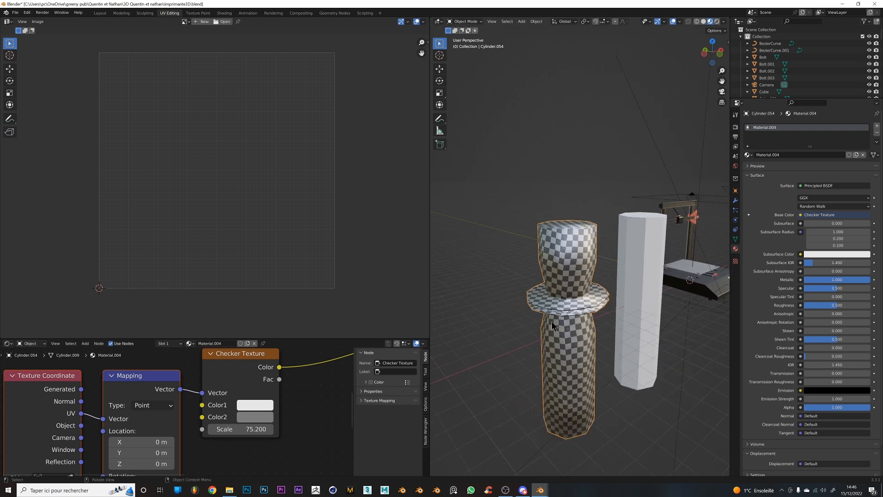
click(680, 22)
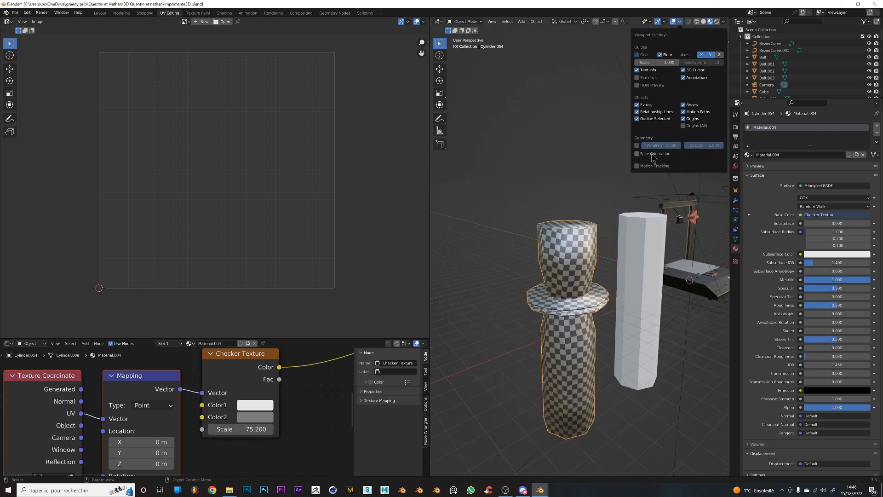
click(638, 154)
click(654, 155)
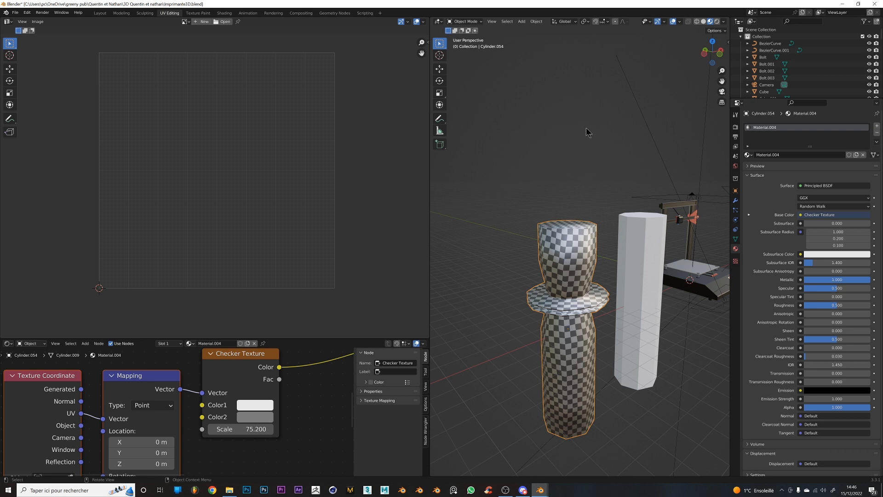
Apply the object transforms of the checkered cylinder
key(ctrl+a)
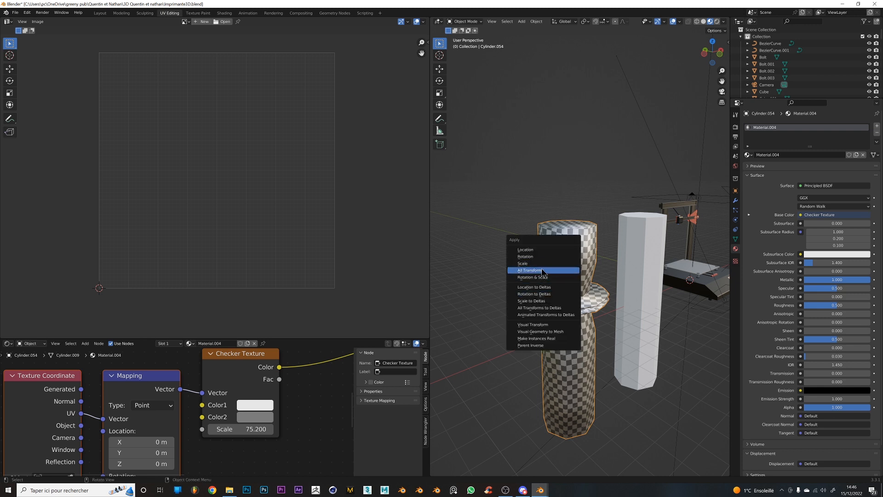
click(551, 274)
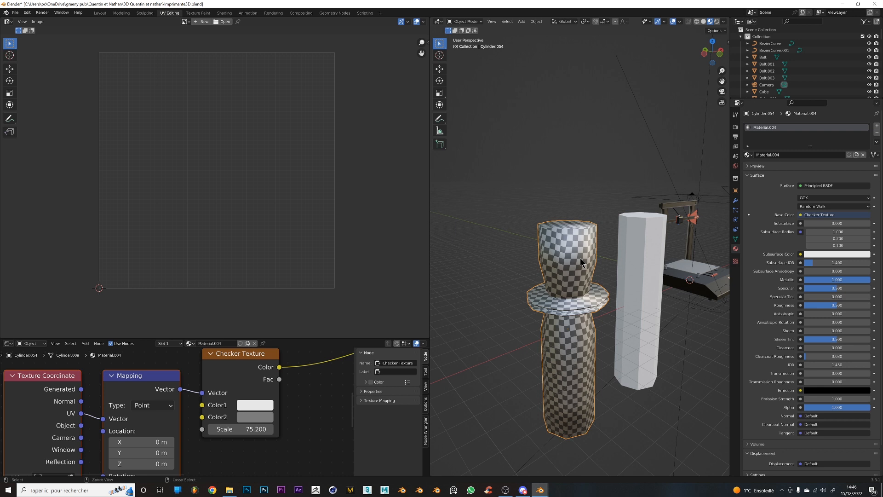
key(ctrl+a)
click(555, 260)
scroll(175, 405, down, 1)
scroll(208, 422, down, 1)
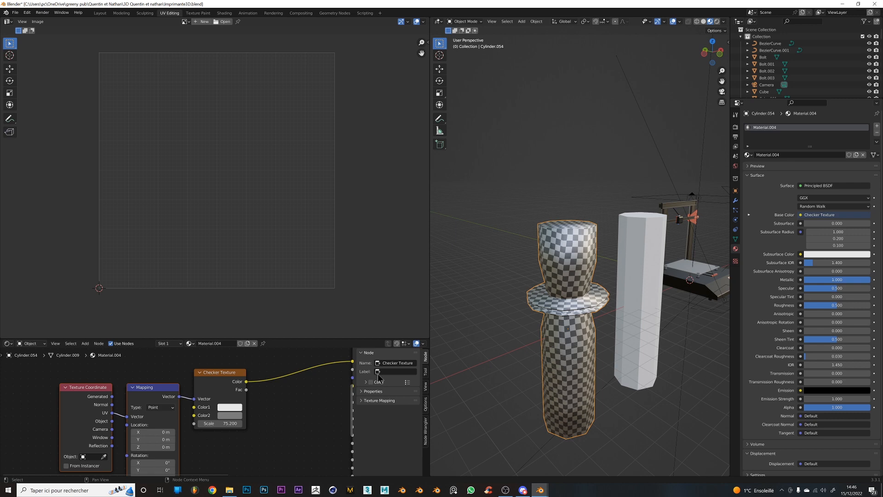
Examine the face orientation of the cylinders and printer with the Face Orientation overlay, and switch the overlay off again
click(680, 22)
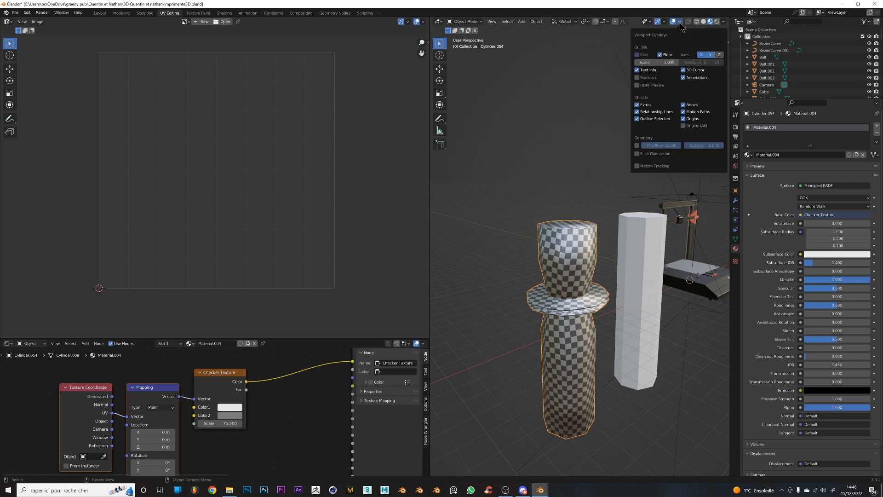
click(644, 154)
middle_drag(539, 341, 570, 353)
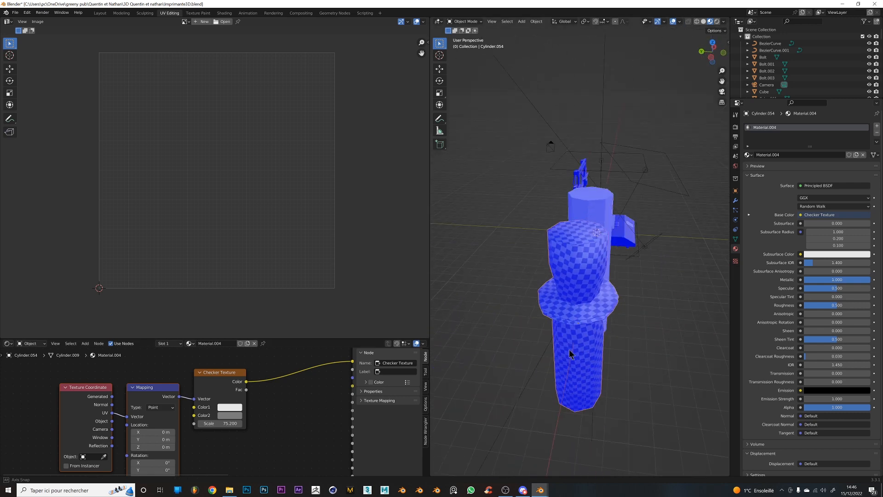
key(Tab)
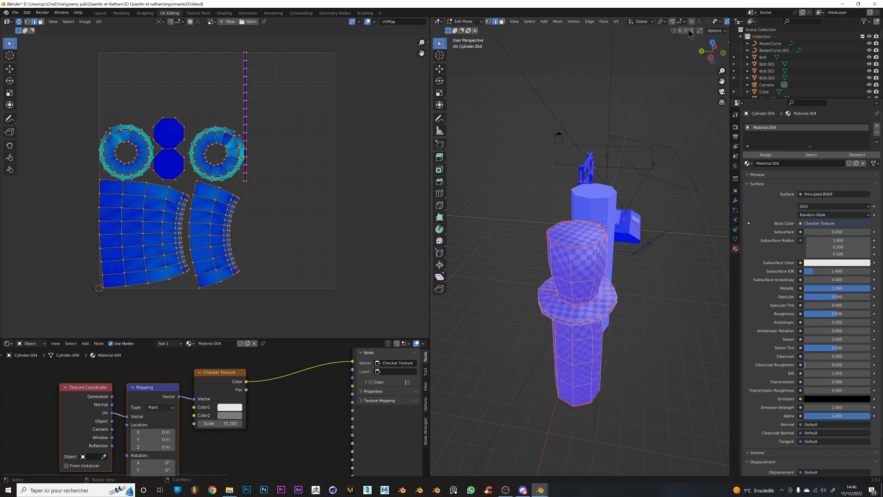
key(Tab)
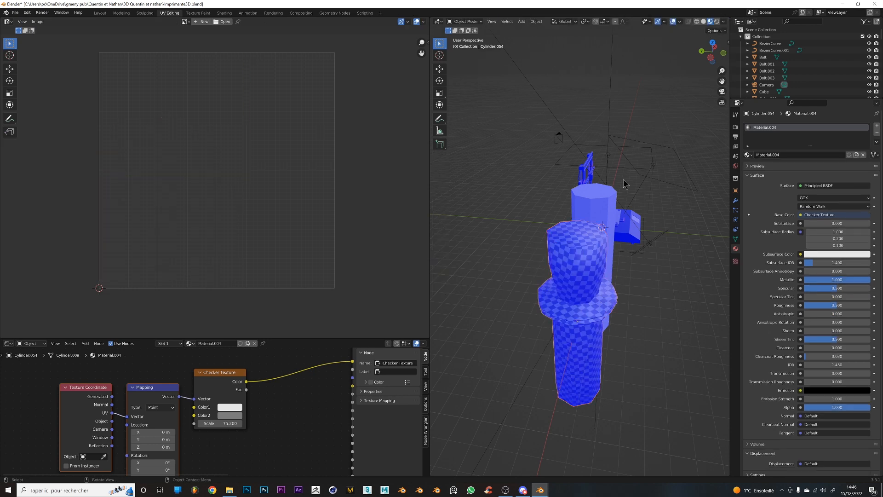
click(680, 21)
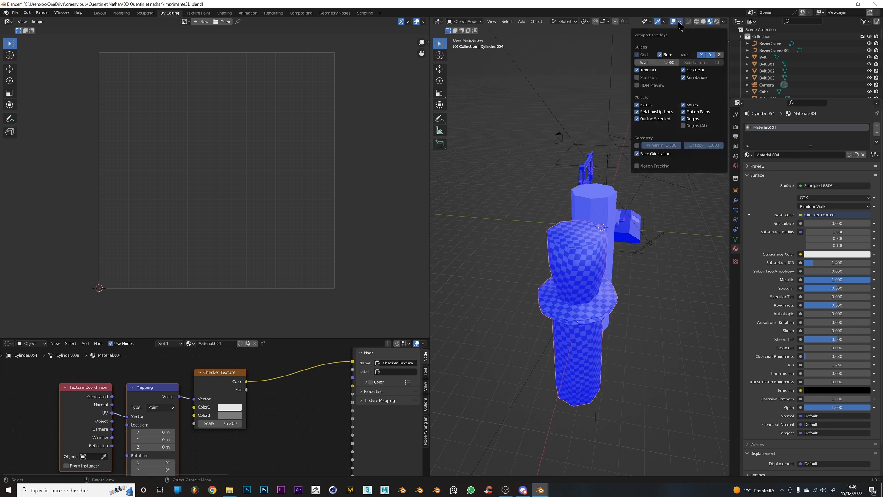
click(647, 156)
click(648, 155)
click(647, 156)
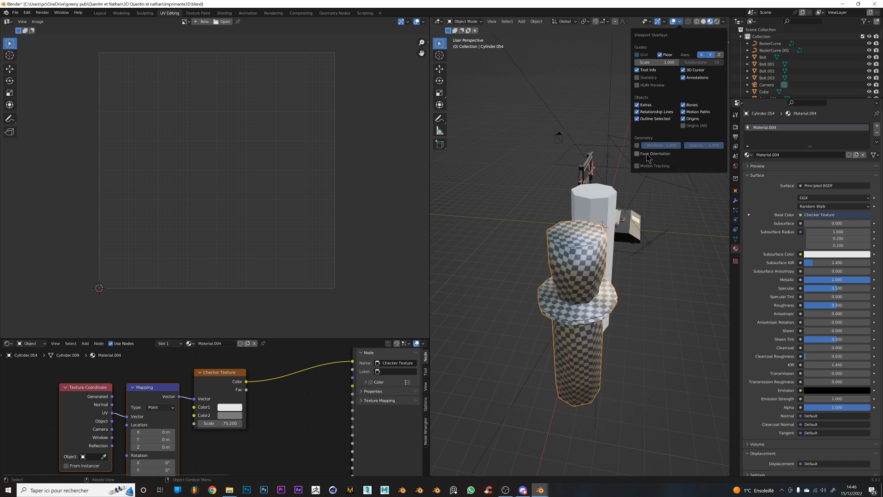
click(647, 156)
click(647, 156)
Delete the checkered cylinder together with the plain octagonal cylinder beside it
middle_drag(592, 332, 558, 317)
scroll(566, 305, down, 3)
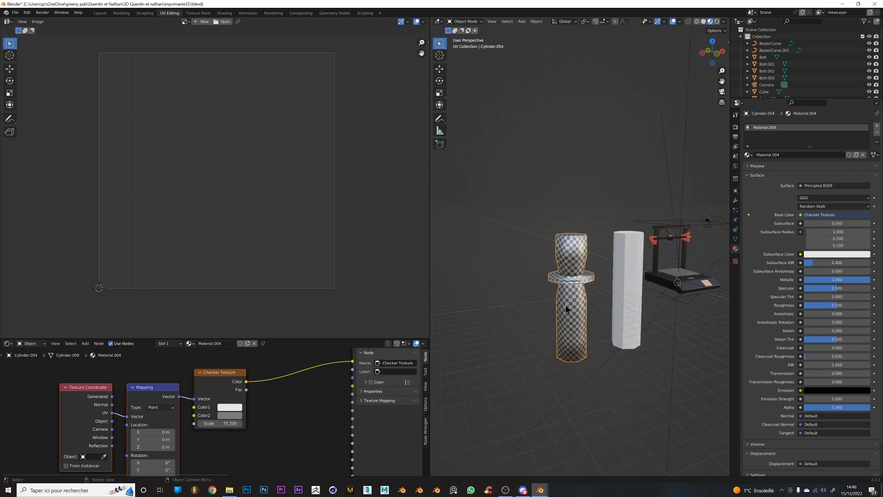
scroll(567, 301, up, 3)
shift+click(645, 265)
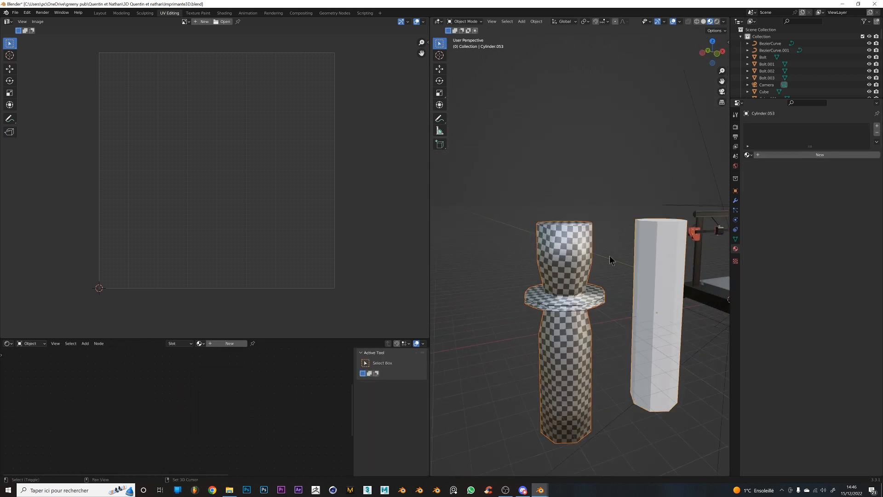
key(x)
click(604, 259)
Select the base of the 3D printer and show the viewport in solid shading
shift+middle_drag(663, 274, 510, 255)
click(566, 282)
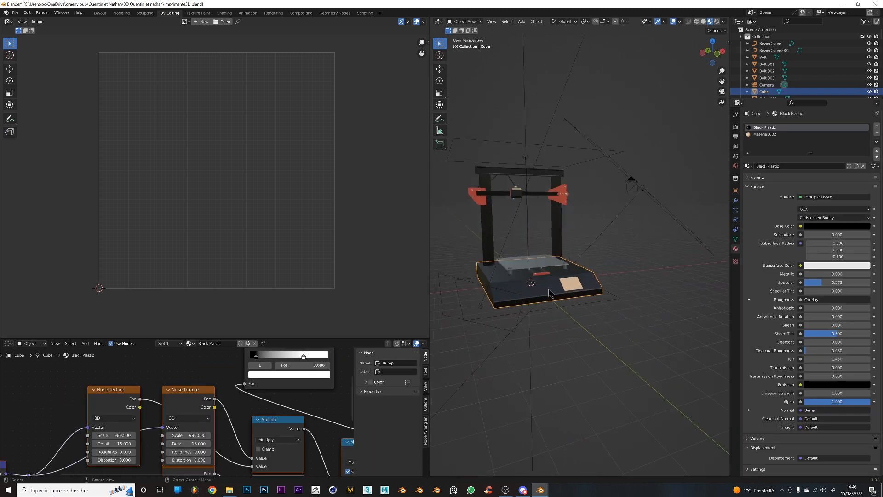
scroll(566, 282, up, 6)
shift+middle_drag(694, 342, 706, 341)
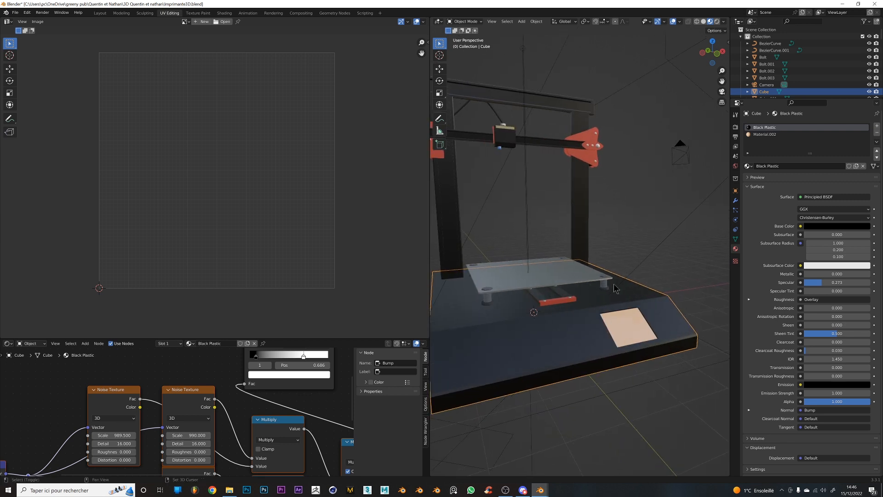
scroll(573, 263, down, 2)
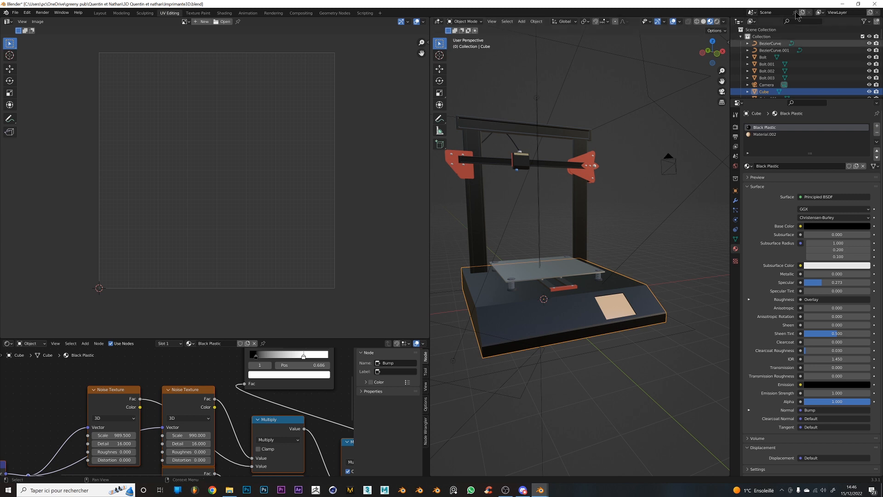
click(704, 21)
Apply the object transform of the printer base
mouse_move(632, 265)
middle_down()
mouse_move(660, 267)
mouse_move(584, 294)
middle_up()
key(ctrl+a)
click(584, 297)
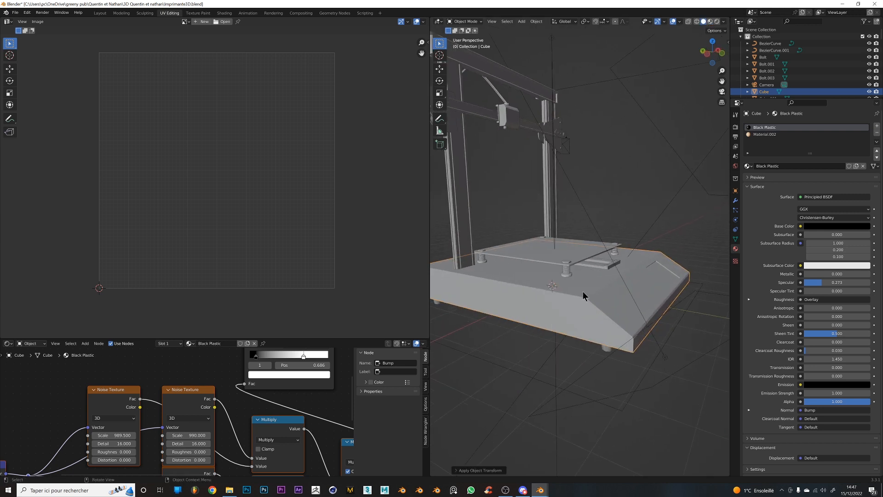
Isolate the printer base in local view and open its mesh for editing with nothing selected
key(KP_Divide)
key(Tab)
middle_drag(584, 295, 565, 213)
key(alt+a)
middle_drag(611, 233, 559, 269)
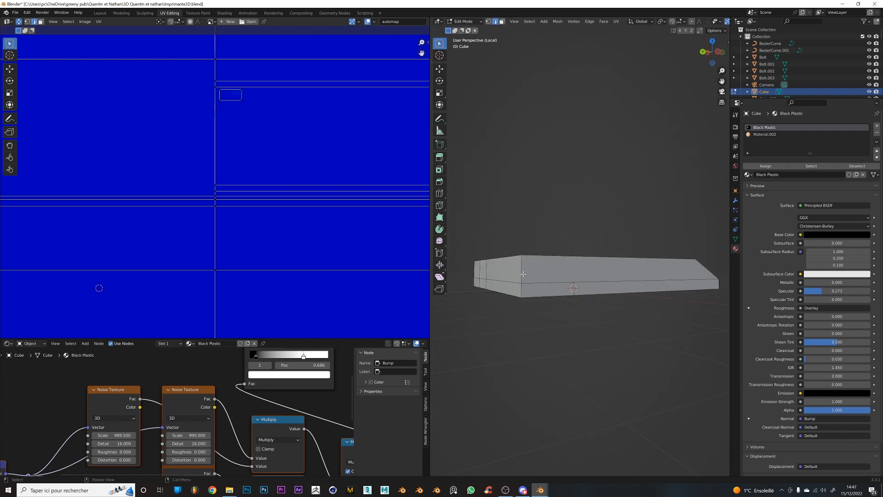
Mark the edge loop around the open underside of the printer base as a seam
middle_drag(564, 299, 465, 321)
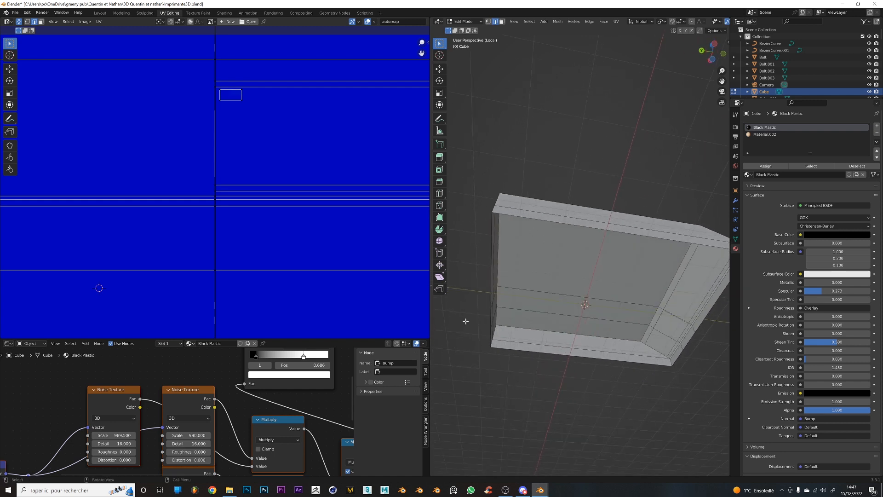
alt+click(573, 223)
scroll(593, 280, down, 3)
middle_drag(607, 293, 585, 264)
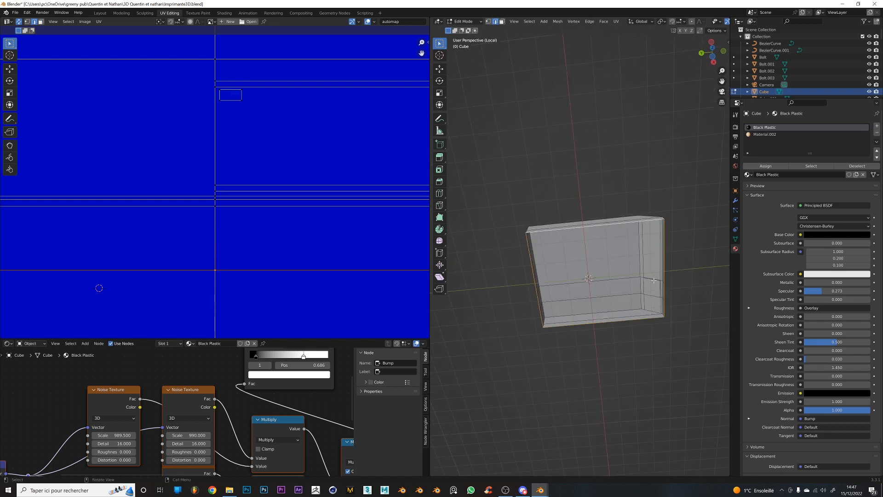
scroll(654, 280, up, 2)
middle_drag(654, 280, 619, 279)
key(g)
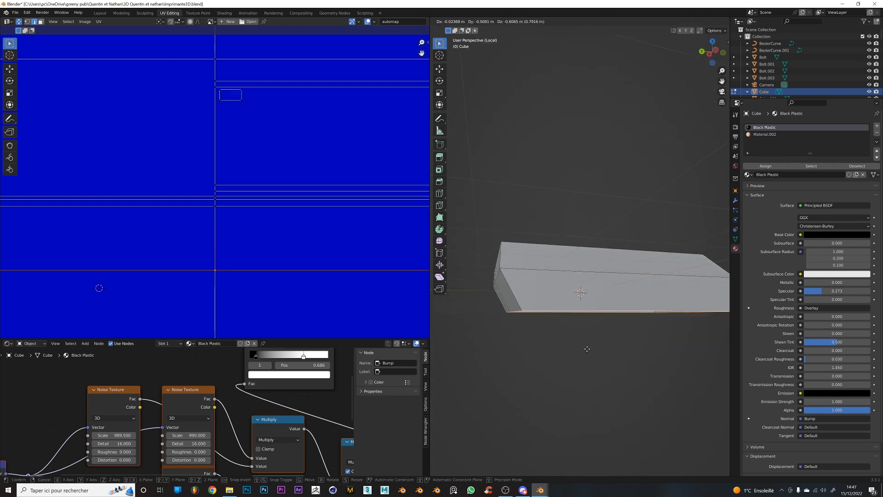
right_click(557, 308)
key(ctrl+e)
click(548, 300)
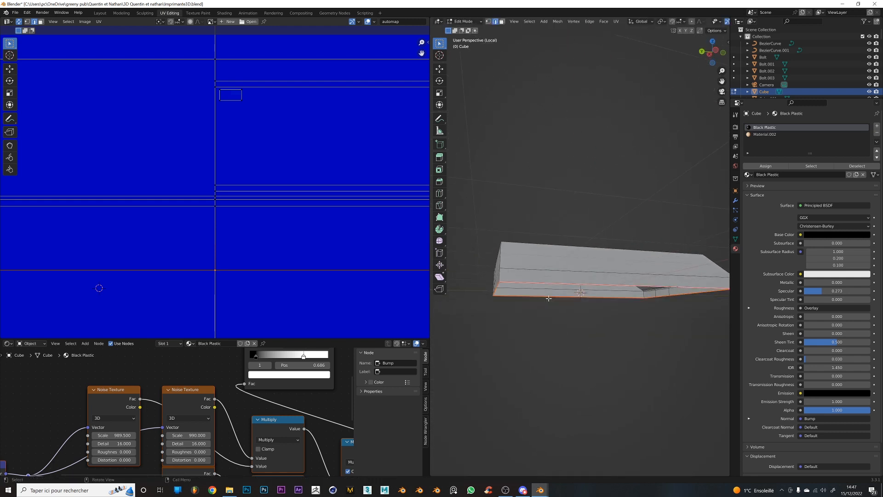
click(606, 339)
middle_drag(526, 297, 498, 273)
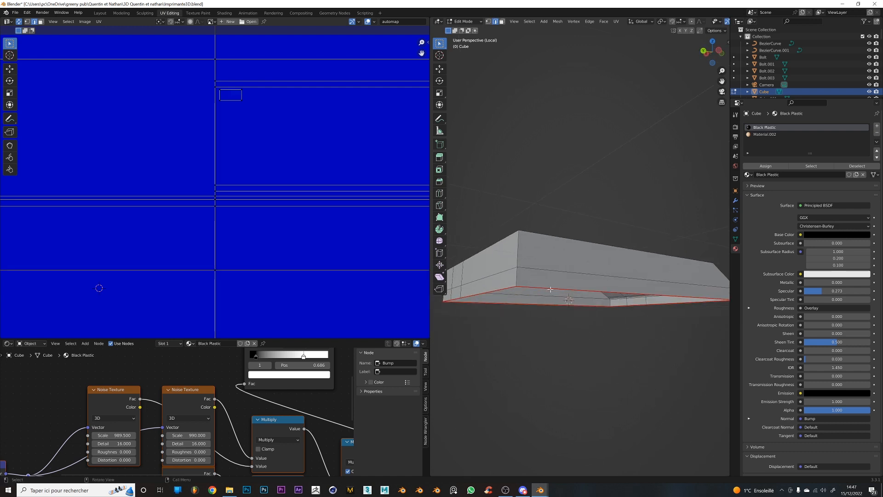
Mark the outline edges of the printer base's flat top surface as a seam and deselect them
middle_drag(557, 304, 565, 321)
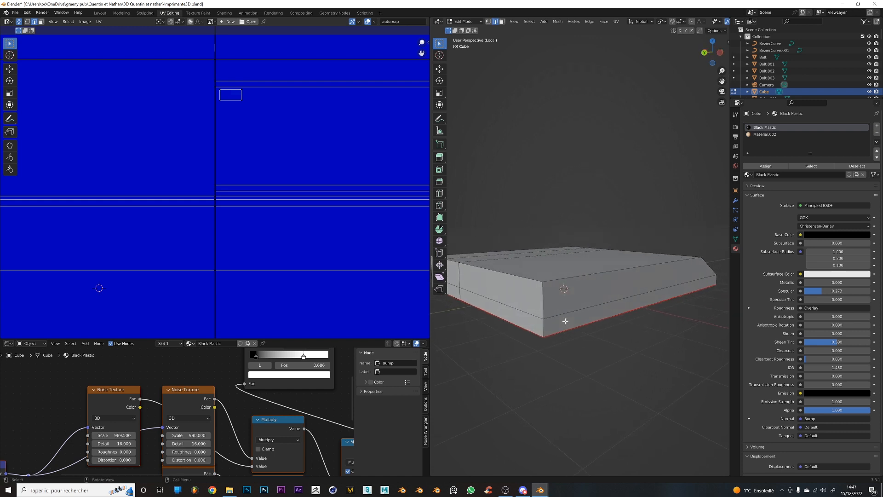
middle_drag(566, 280, 625, 284)
shift+click(559, 293)
ctrl+click(606, 323)
mouse_move(568, 316)
middle_down()
mouse_move(657, 313)
mouse_move(626, 308)
mouse_move(568, 326)
middle_up()
key(ctrl+e)
click(625, 306)
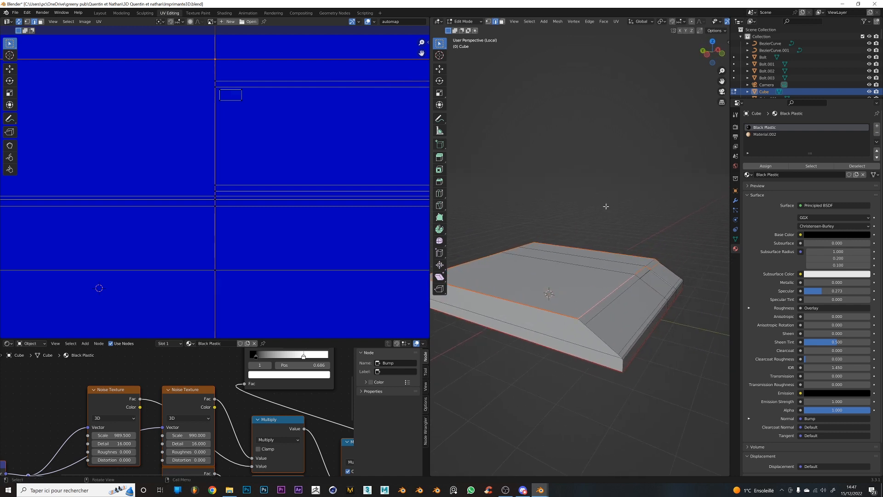
click(606, 206)
Clear the seam from the short edge segment near the front corner of the base's top surface
middle_drag(606, 208, 544, 215)
scroll(671, 332, up, 3)
shift+middle_drag(671, 332, 530, 321)
shift+click(530, 319)
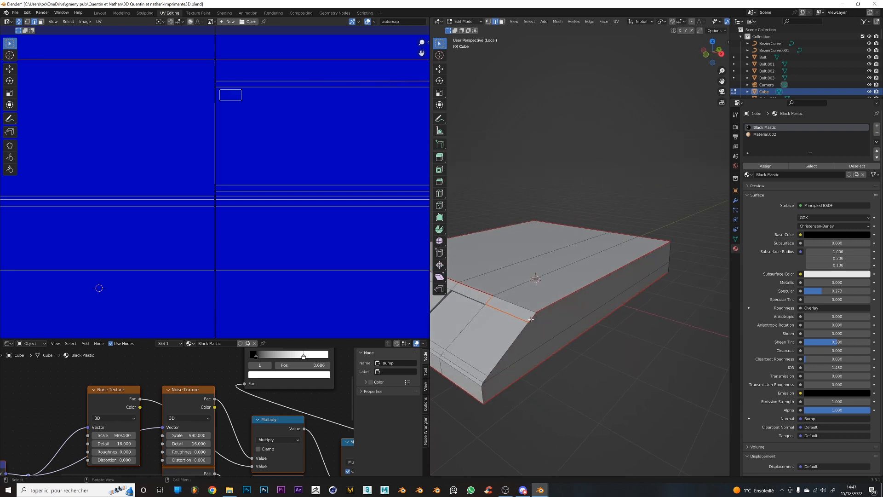
key(ctrl+e)
click(528, 324)
key(ctrl+e)
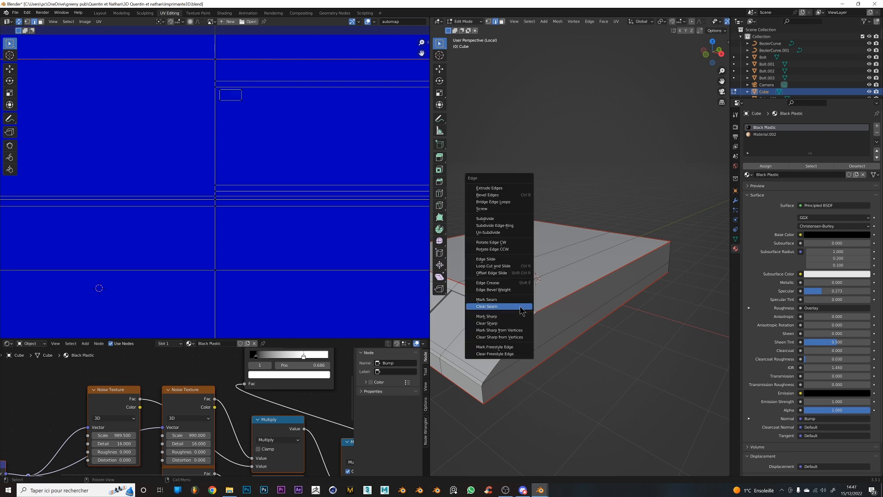
click(520, 307)
Mark the vertical edge at the base's rear corner as a seam
middle_drag(556, 315, 549, 240)
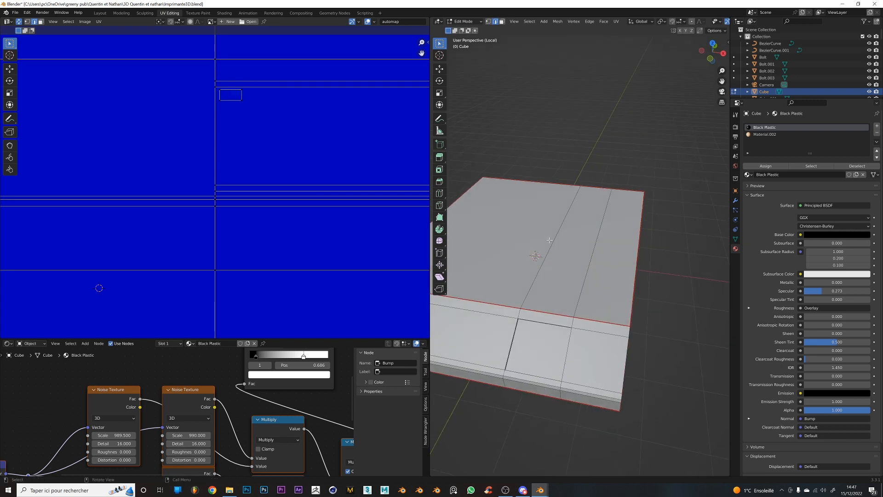
middle_drag(590, 214, 635, 372)
shift+click(640, 415)
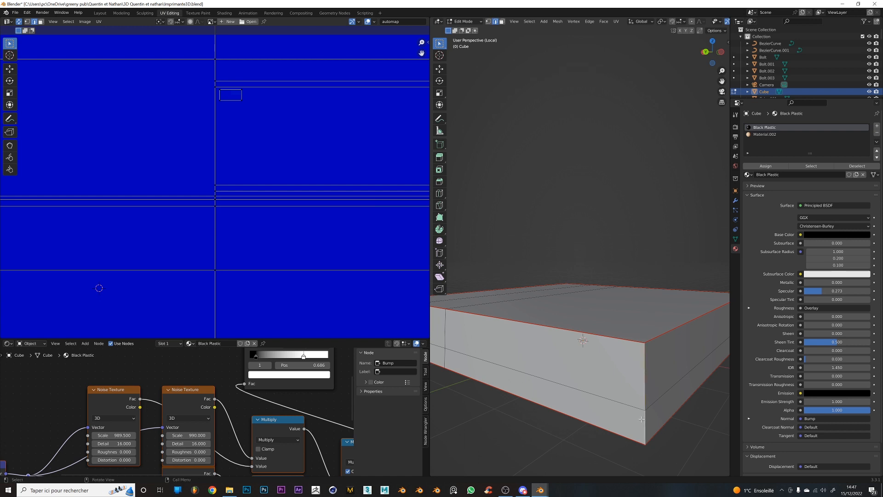
key(ctrl+e)
click(642, 418)
Select the printer base's whole mesh and unwrap it along the marked seams
scroll(642, 418, down, 6)
scroll(309, 233, down, 5)
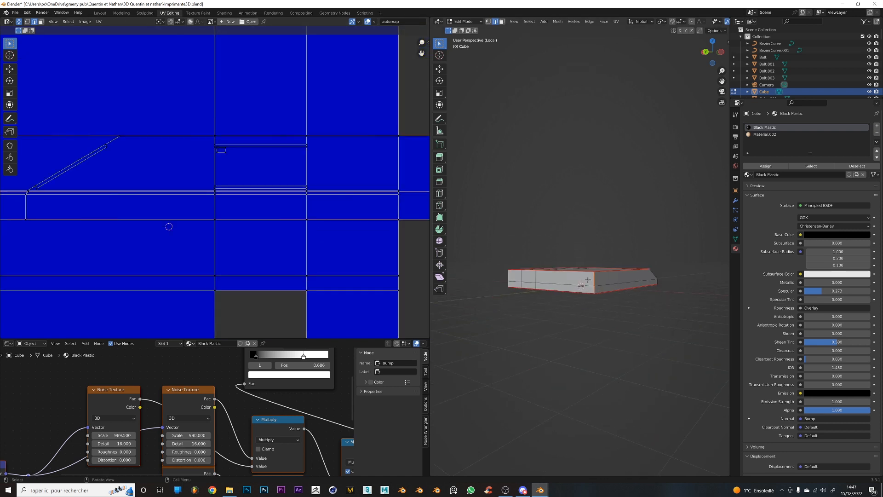
middle_drag(566, 258, 569, 293)
scroll(570, 295, up, 6)
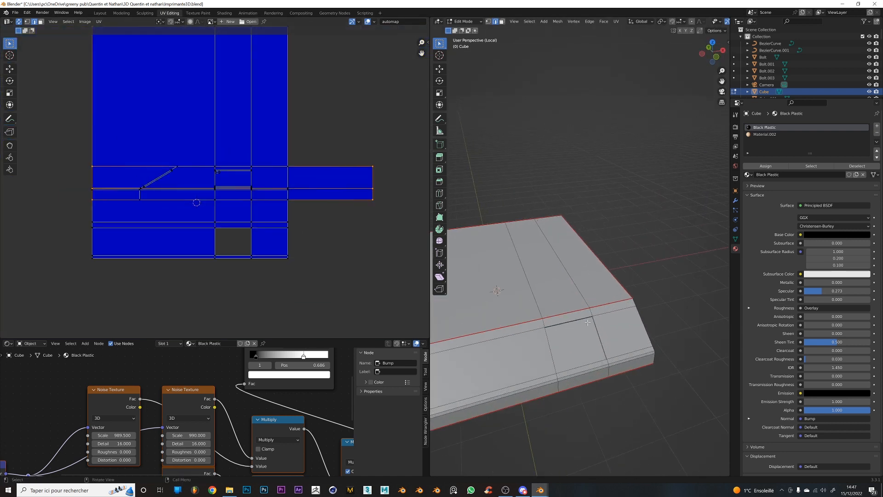
scroll(598, 306, down, 2)
key(a)
key(u)
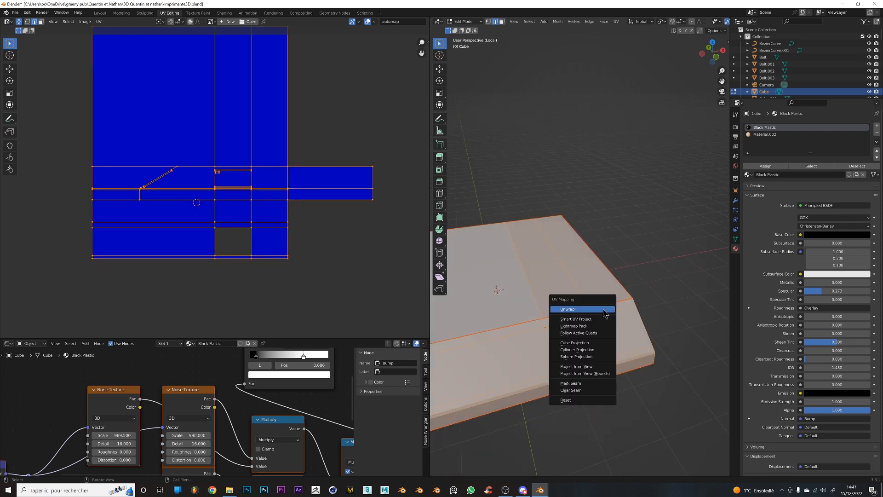
click(603, 307)
Examine the unwrapped side strip in the UV layout for stretching, especially the narrow sliver where the strip bends
scroll(228, 216, up, 8)
middle_drag(138, 181, 258, 244)
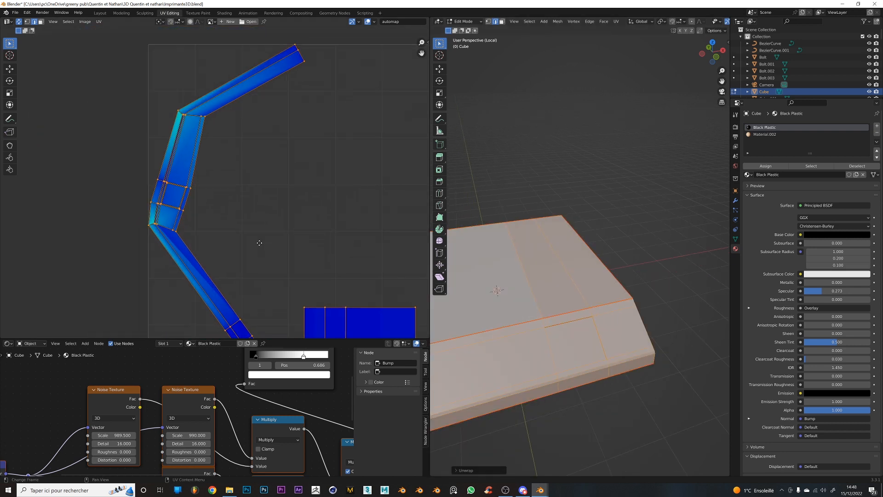
scroll(215, 167, up, 4)
middle_drag(183, 166, 261, 200)
middle_drag(221, 117, 235, 258)
scroll(229, 210, up, 4)
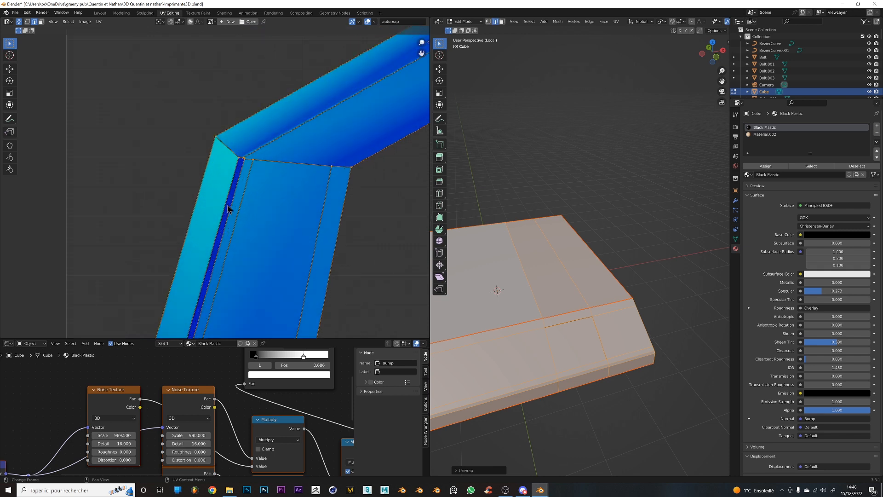
scroll(242, 276, down, 5)
scroll(241, 270, up, 3)
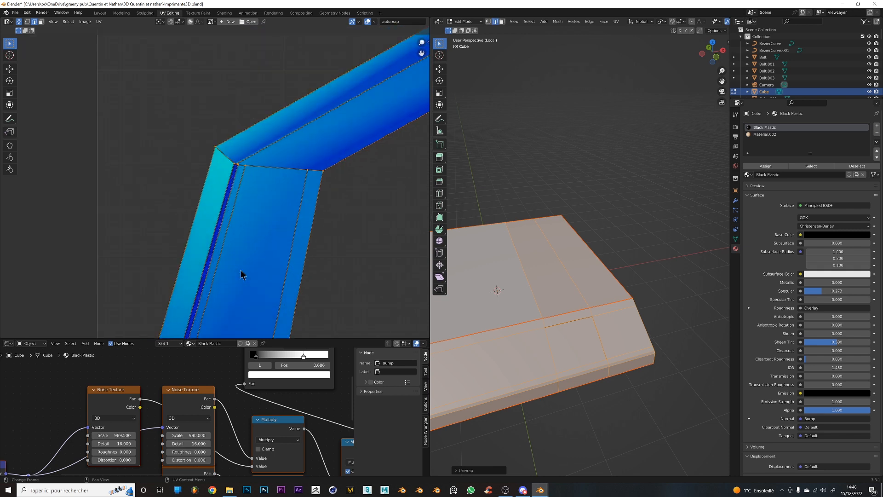
scroll(246, 172, up, 6)
middle_drag(290, 154, 267, 209)
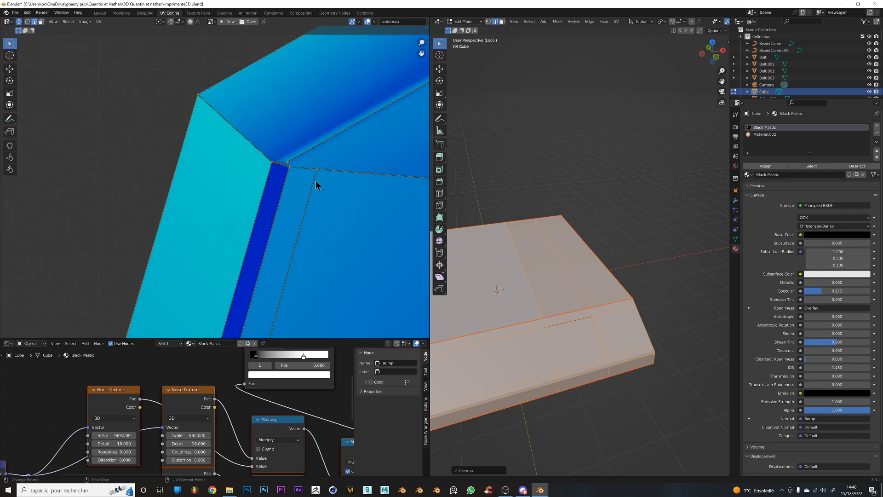
scroll(316, 184, up, 4)
middle_drag(343, 140, 235, 186)
Select the tiny face at the bend of the UV strip and locate it on the base's front corner
key(Tab)
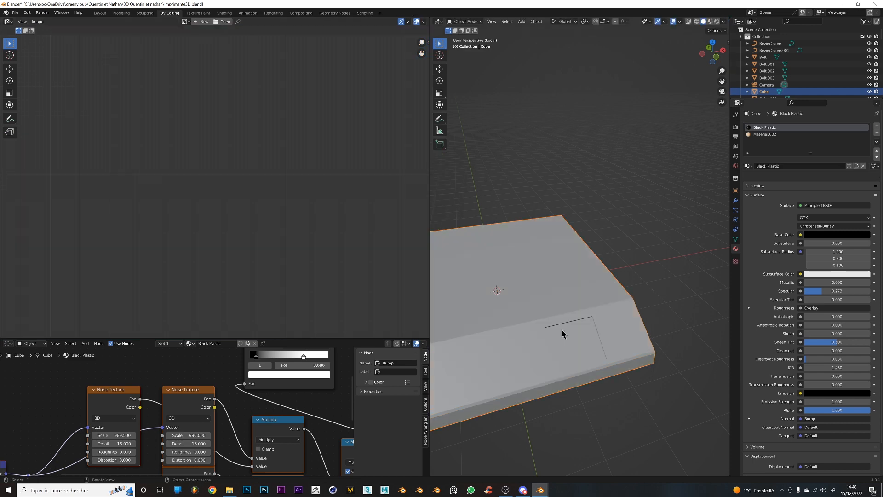
scroll(563, 332, up, 2)
key(Tab)
drag(212, 162, 288, 199)
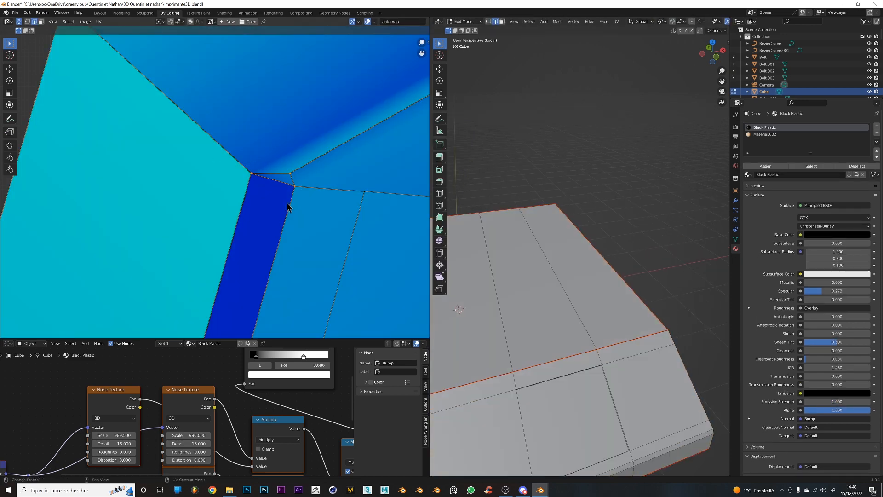
key(KP_Decimal)
middle_drag(566, 341, 645, 313)
scroll(598, 305, down, 5)
middle_drag(593, 304, 583, 256)
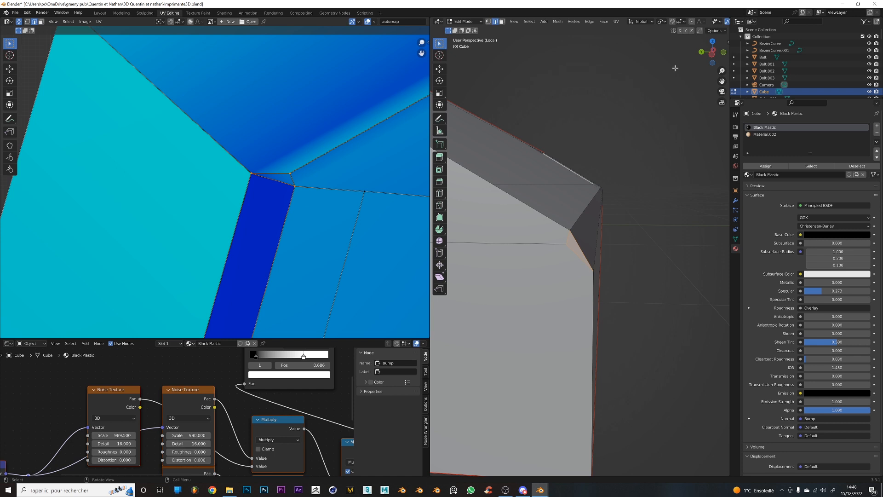
Turn on vertex snapping and snap the stray vertex beside the front corner onto the neighbouring corner vertex
click(672, 21)
click(679, 21)
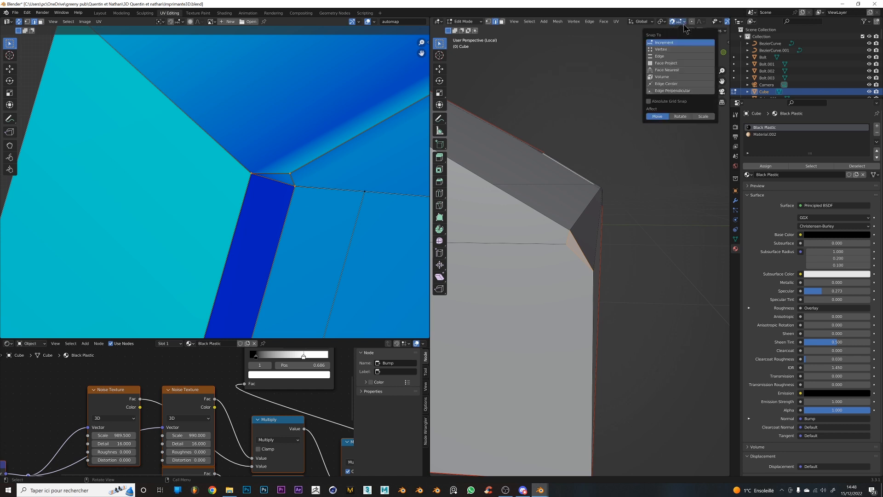
click(664, 49)
click(562, 243)
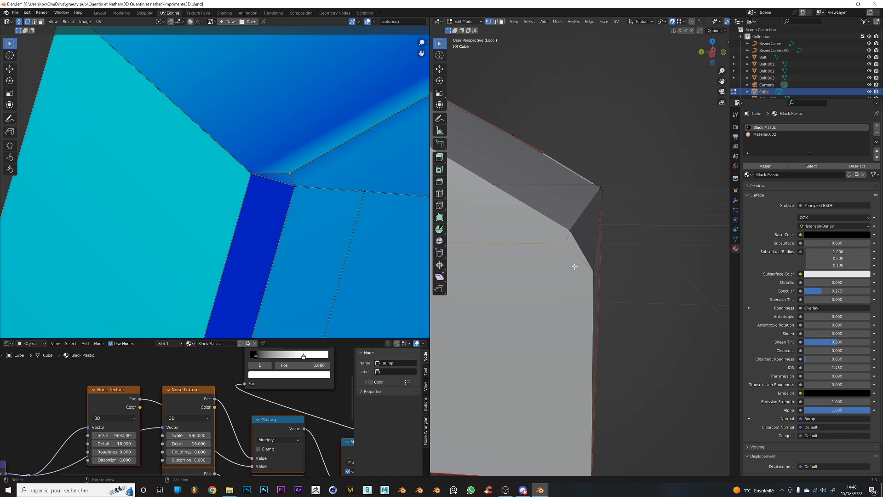
key(g)
click(595, 271)
Snap the other stray vertex on the base's side onto its nearest vertex
middle_drag(643, 275, 635, 299)
scroll(584, 282, down, 5)
click(639, 281)
key(g)
click(637, 298)
Widen the 3D viewport at the UV editor's expense and bring the long side and rear face of the base into view
middle_drag(555, 269, 612, 304)
scroll(600, 279, up, 9)
scroll(601, 280, down, 6)
shift+middle_drag(699, 287, 622, 276)
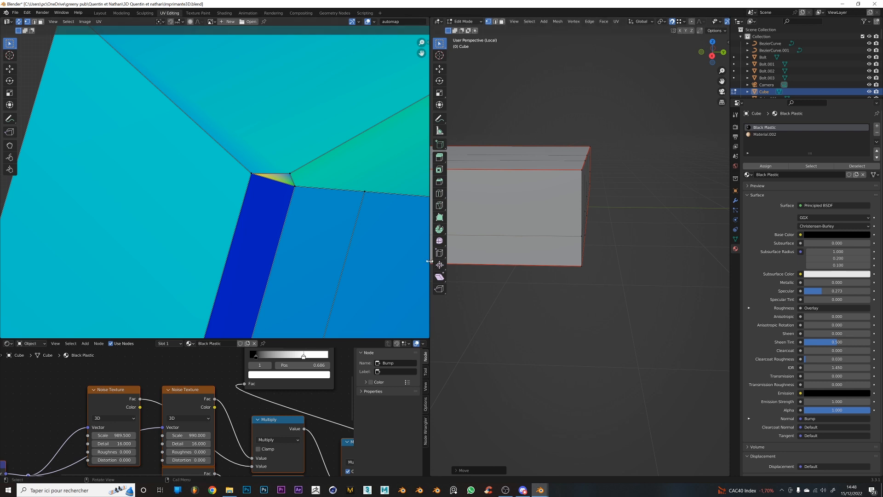
drag(428, 265, 81, 264)
shift+middle_drag(322, 260, 536, 318)
middle_drag(536, 317, 495, 310)
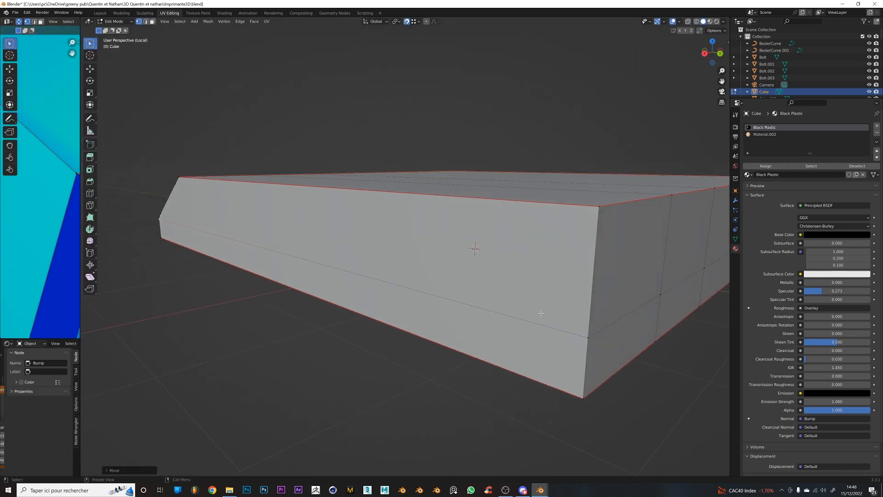
Add a horizontal loop cut across the base's rear face, between its top edge and the existing horizontal edge
scroll(544, 303, down, 3)
key(ctrl+r)
click(499, 266)
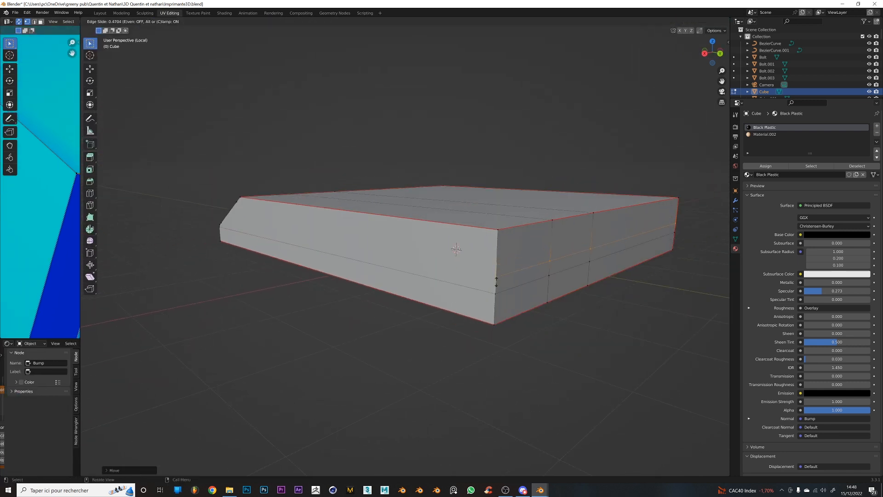
click(497, 286)
middle_drag(497, 286, 473, 244)
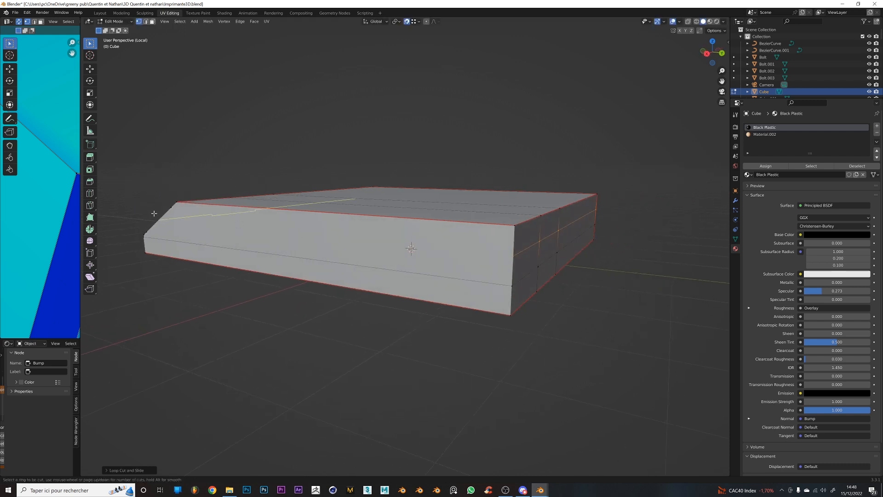
key(ctrl+r)
key(Escape)
Knife-cut the long side face from the rear loop cut's end to the vertex at the foot of the front slope
middle_drag(260, 254, 381, 263)
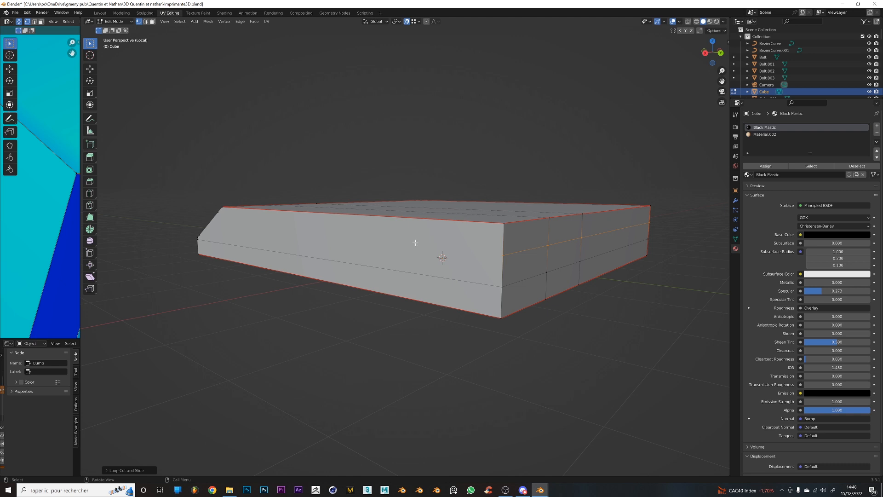
key(k)
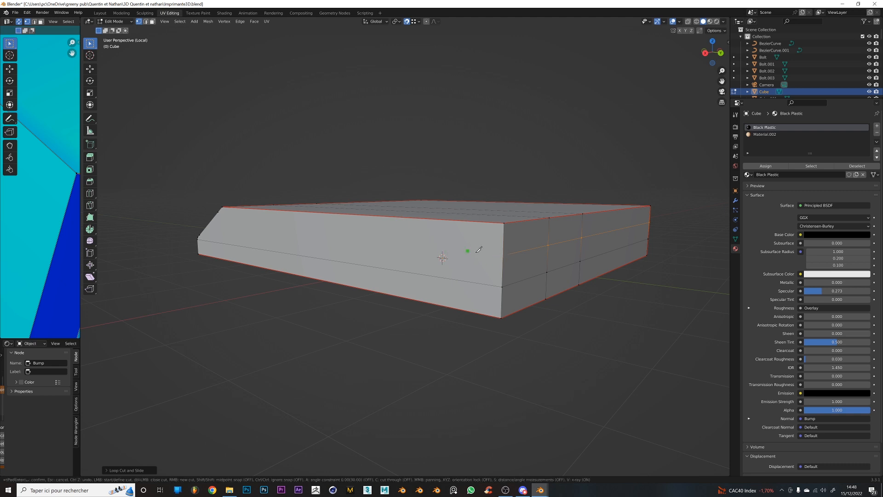
click(504, 254)
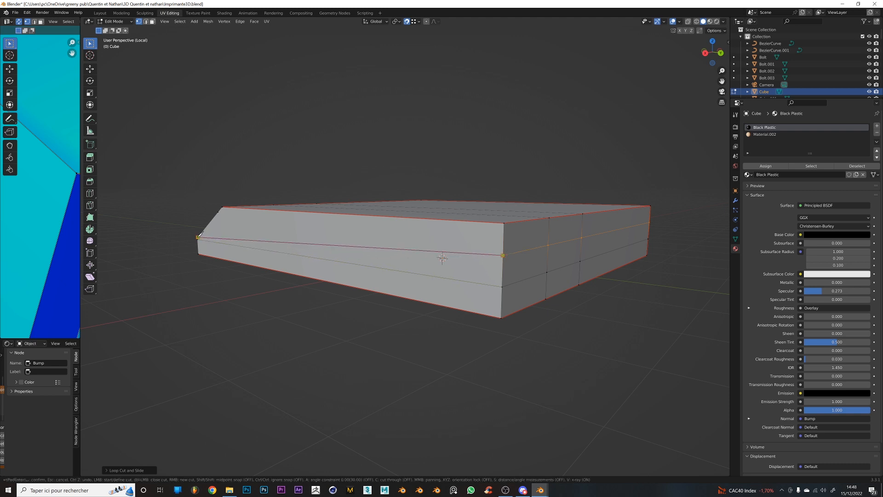
click(198, 237)
key(Return)
Inspect the side face above the new knife cut by selecting it
middle_drag(198, 237, 312, 319)
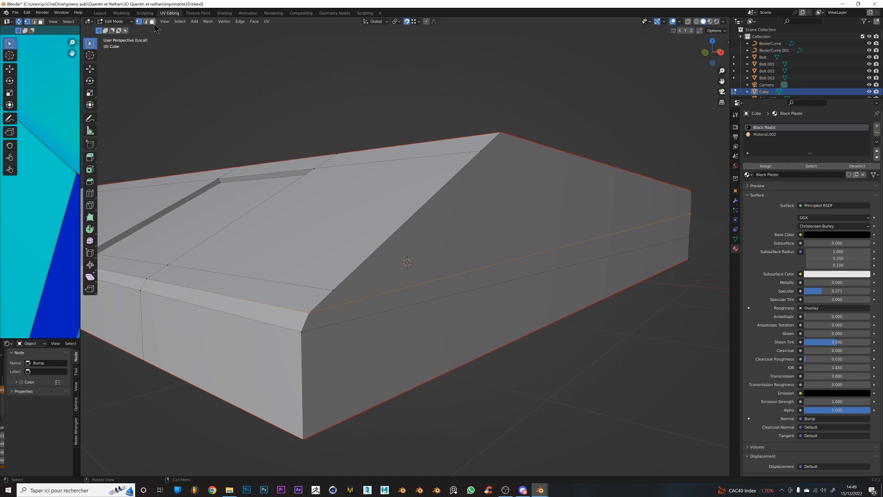
click(509, 188)
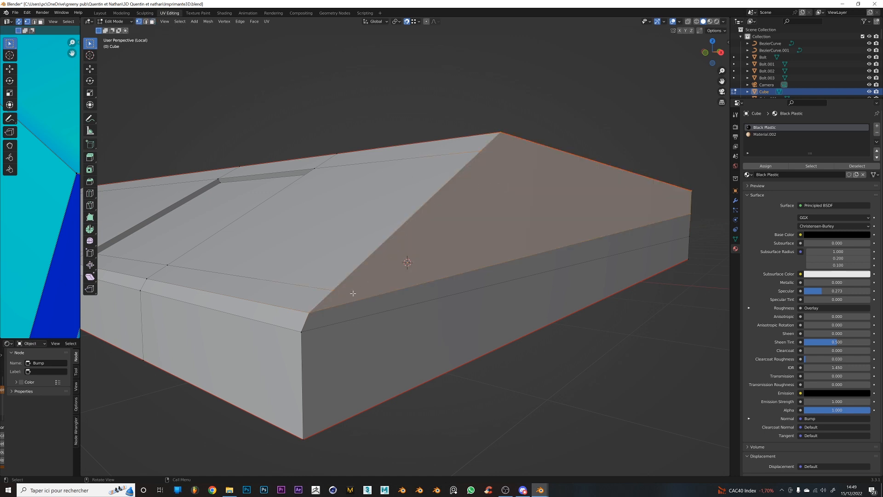
click(336, 291)
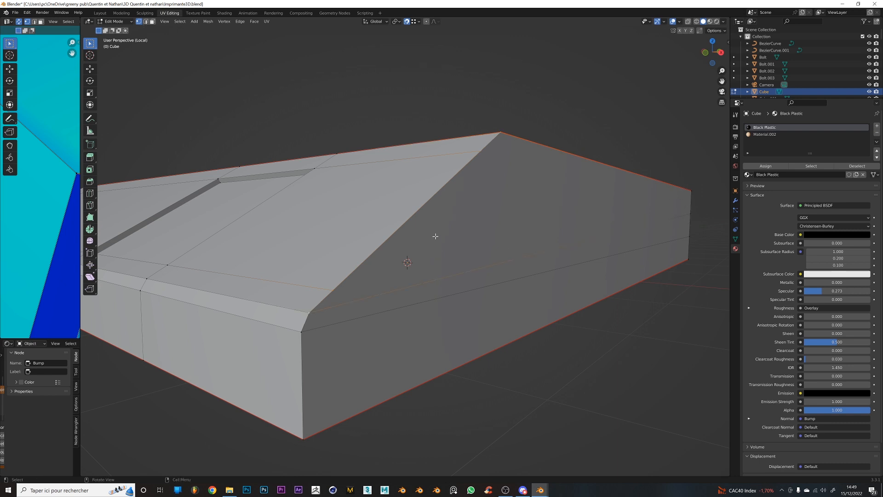
middle_drag(318, 311, 379, 280)
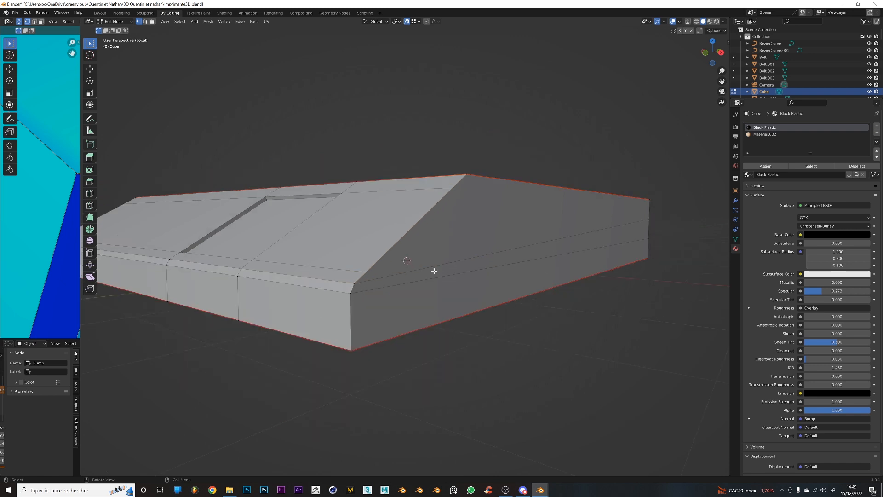
Switch to edge selection, trace the new horizontal edges along the side and rear face, and clear the selection
click(146, 21)
click(420, 270)
middle_drag(575, 300, 456, 296)
shift+click(423, 276)
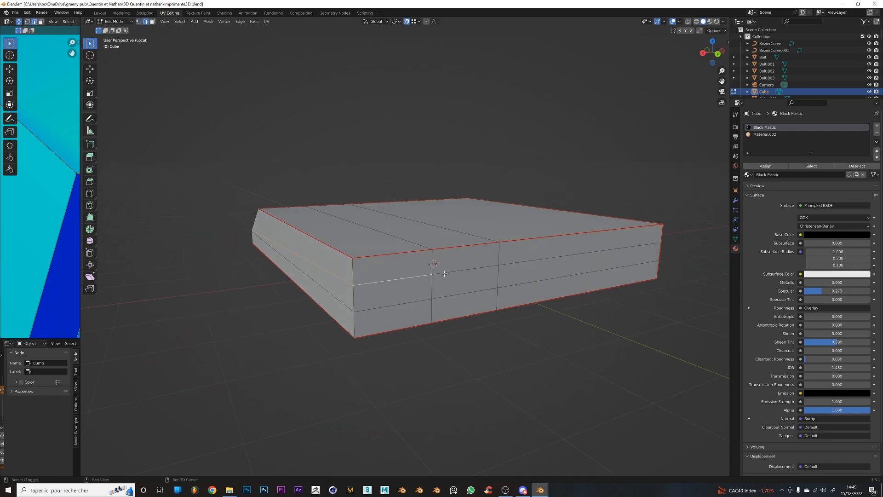
shift+click(455, 272)
shift+click(530, 258)
middle_drag(589, 271, 488, 287)
click(478, 402)
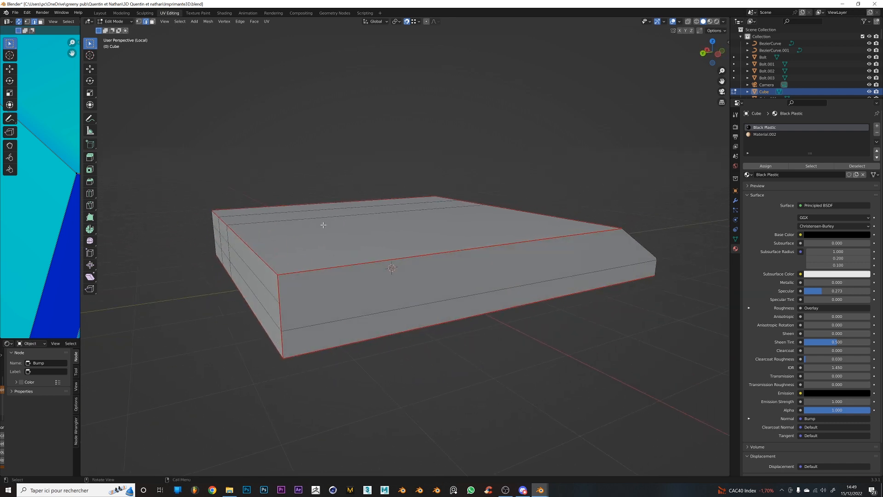
Knife-cut the opposite long side face from the rear loop cut's end to the vertex at the foot of the slope
key(k)
click(279, 304)
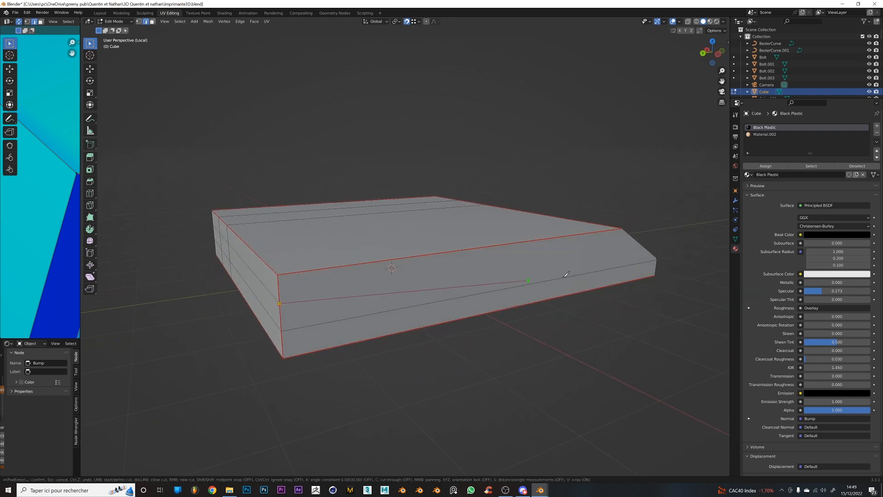
middle_drag(656, 254, 490, 312)
click(464, 311)
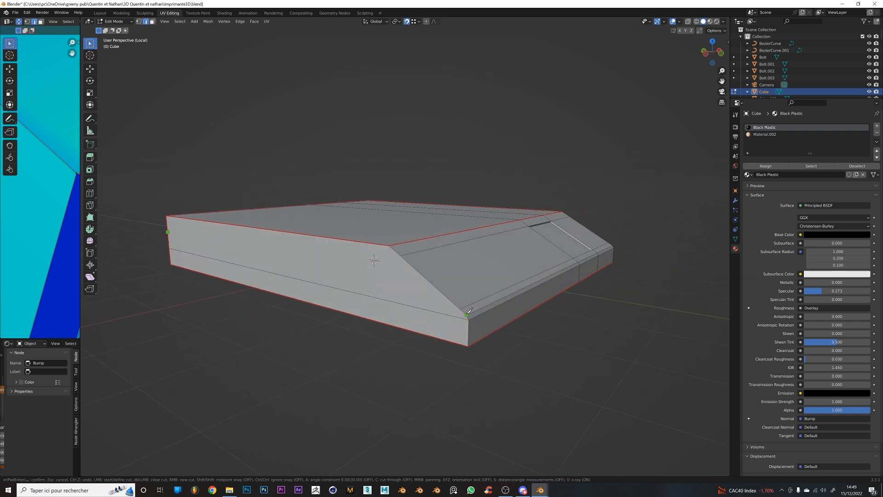
middle_drag(388, 301, 464, 294)
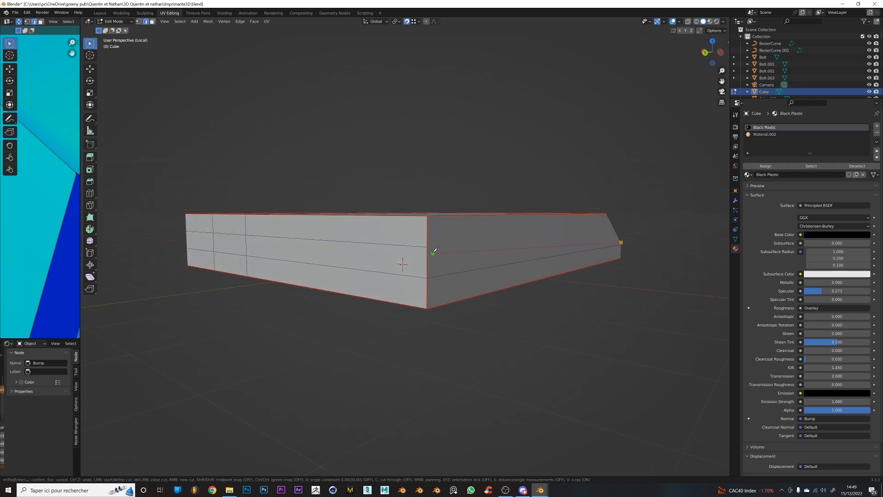
key(Return)
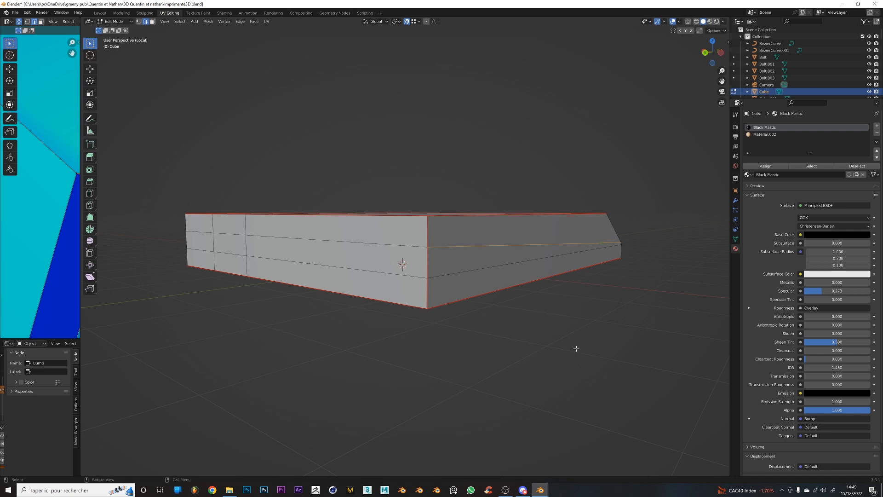
Test-move the upper horizontal edge on the long side face to check its connections, cancelling each move
middle_drag(576, 349, 553, 353)
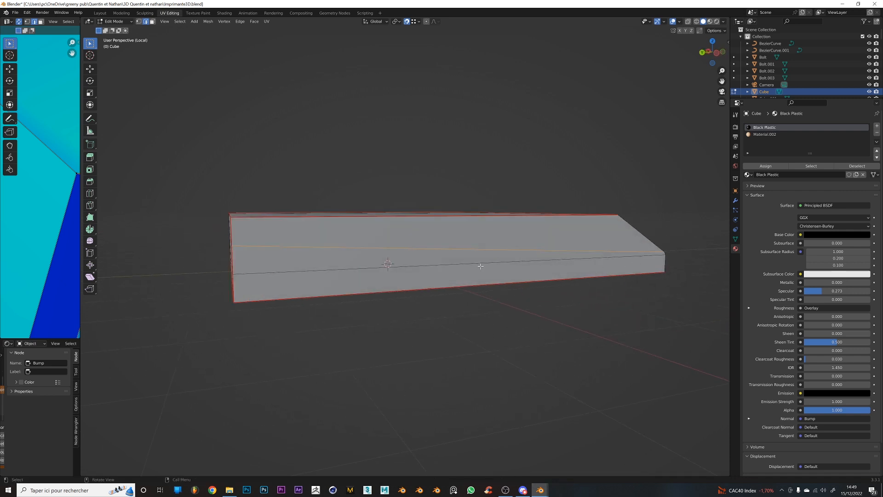
mouse_move(479, 264)
middle_down()
mouse_move(499, 264)
mouse_move(492, 269)
middle_up()
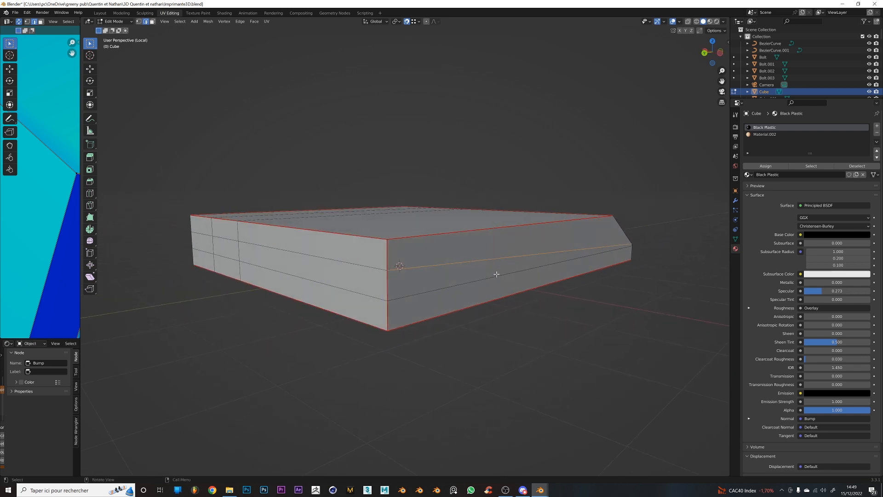
key(g)
right_click(476, 279)
middle_drag(477, 280, 489, 300)
key(g)
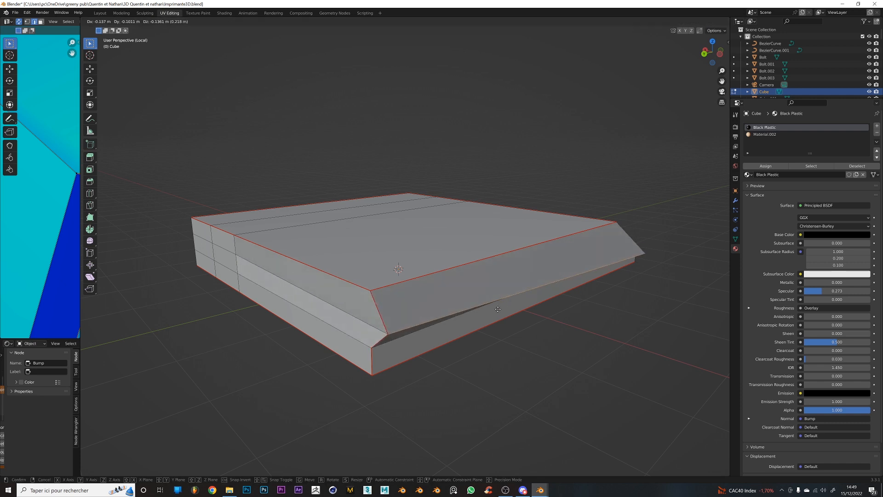
right_click(476, 292)
key(g)
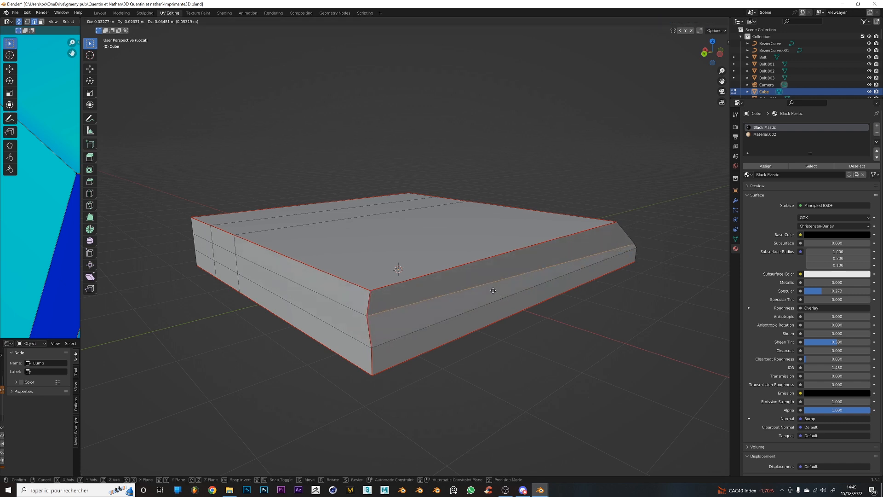
right_click(519, 295)
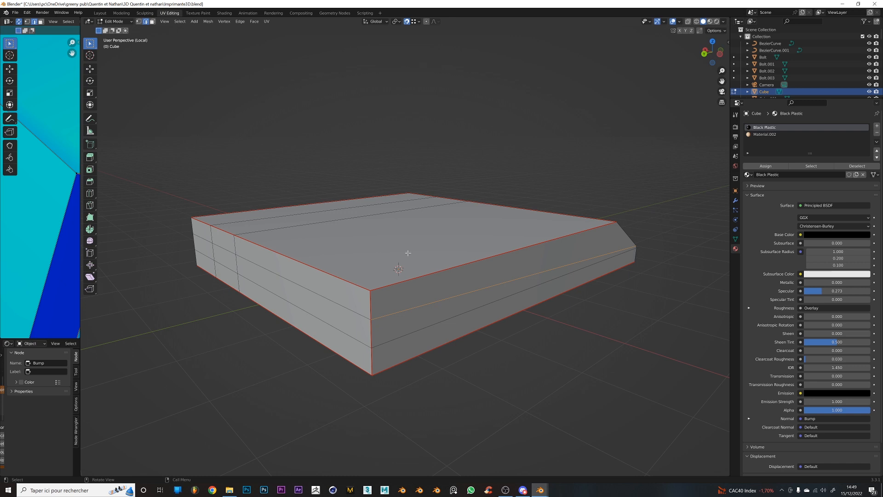
Connect the upper end of the rear face's inner vertical cut to the corner vertex of the upper horizontal cut
middle_drag(408, 252, 347, 257)
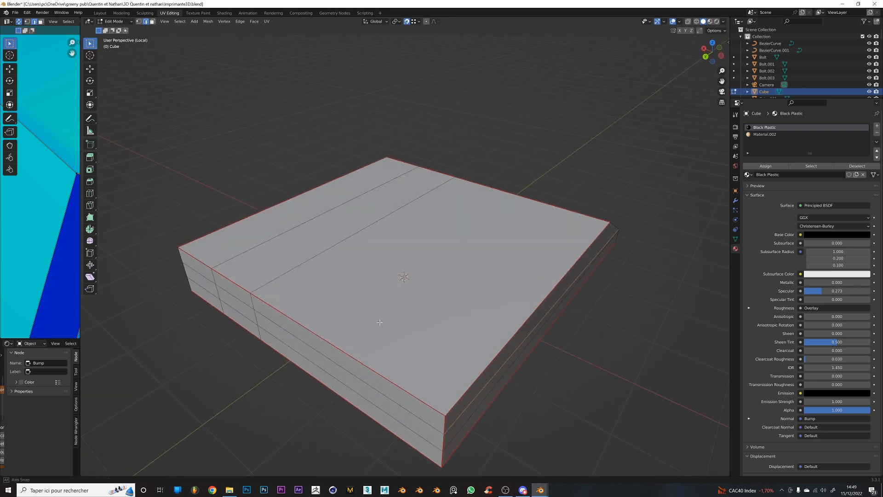
middle_drag(379, 323, 389, 305)
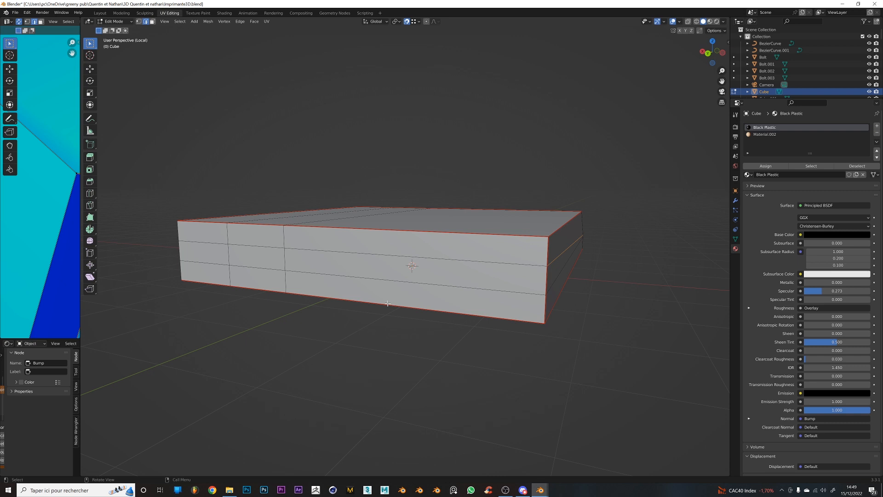
click(286, 230)
key(1)
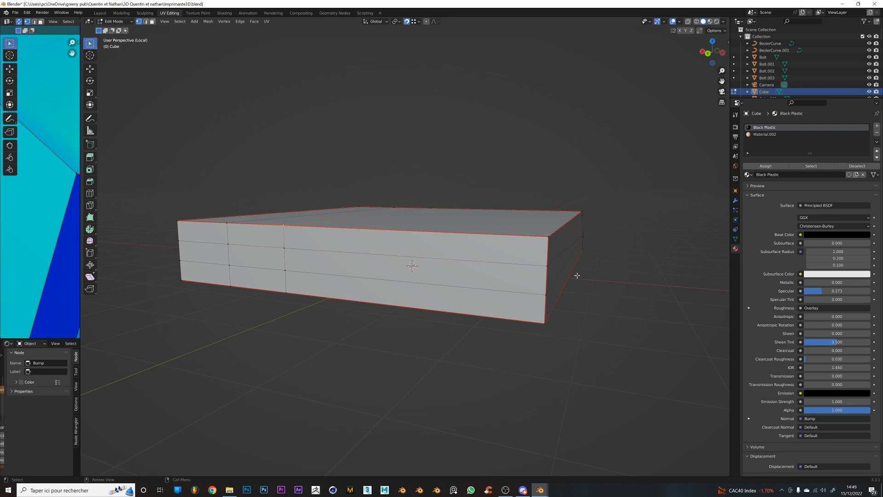
shift+click(550, 266)
scroll(477, 260, up, 2)
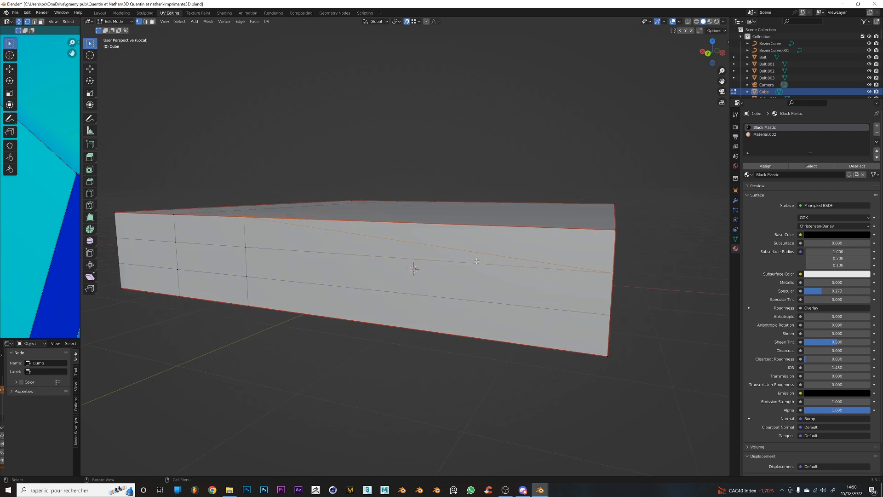
Test-move the diagonal edge on the rear face, cancel the moves, and turn snapping off
key(2)
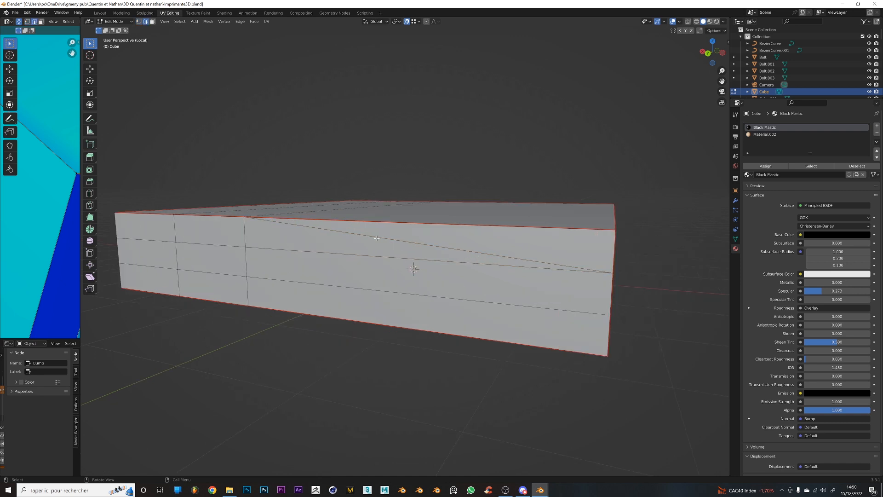
click(377, 239)
key(g)
key(g)
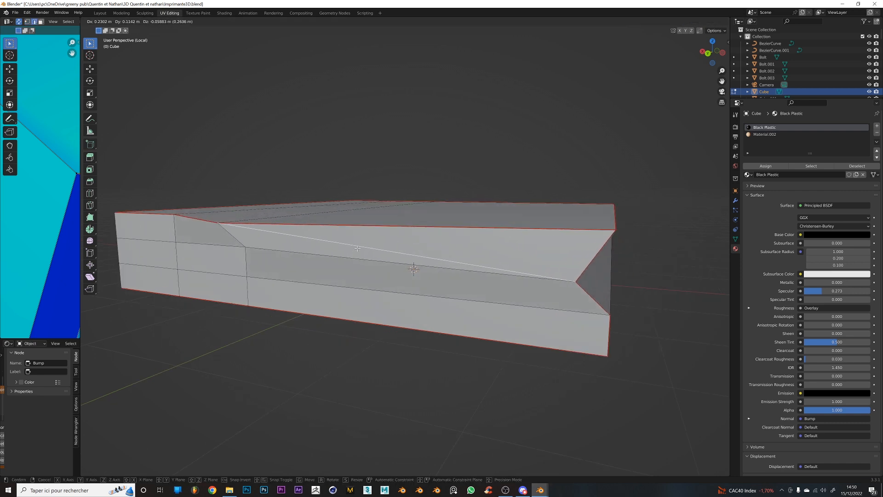
right_click(409, 241)
click(407, 22)
middle_drag(433, 182, 405, 198)
key(g)
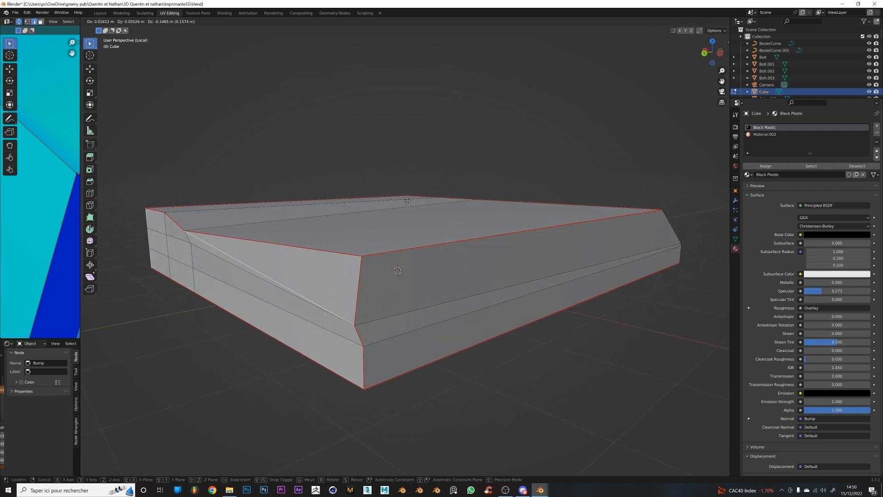
right_click(371, 277)
Merge all vertices of the base by distance and dissolve the diagonal edge on the rear face
key(a)
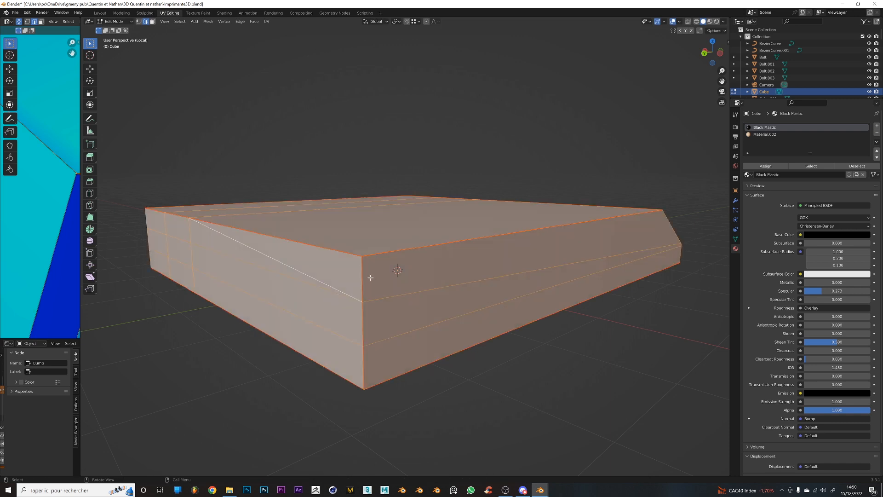
key(m)
click(350, 307)
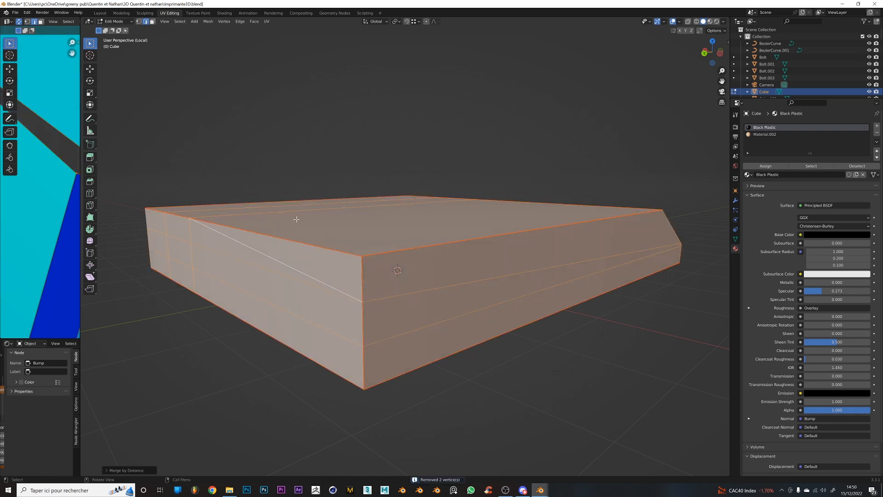
key(ctrl+x)
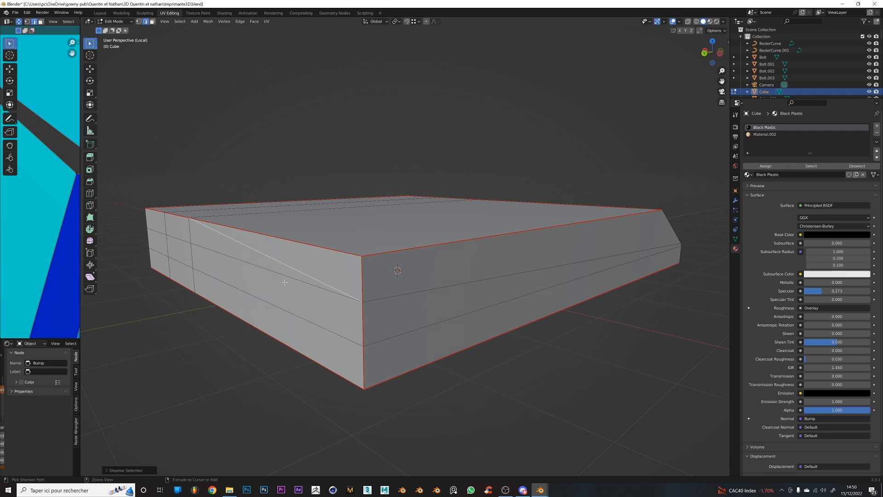
Try deleting the long upper face around the diagonal edge on the rear side, and restore it
middle_drag(281, 272, 303, 268)
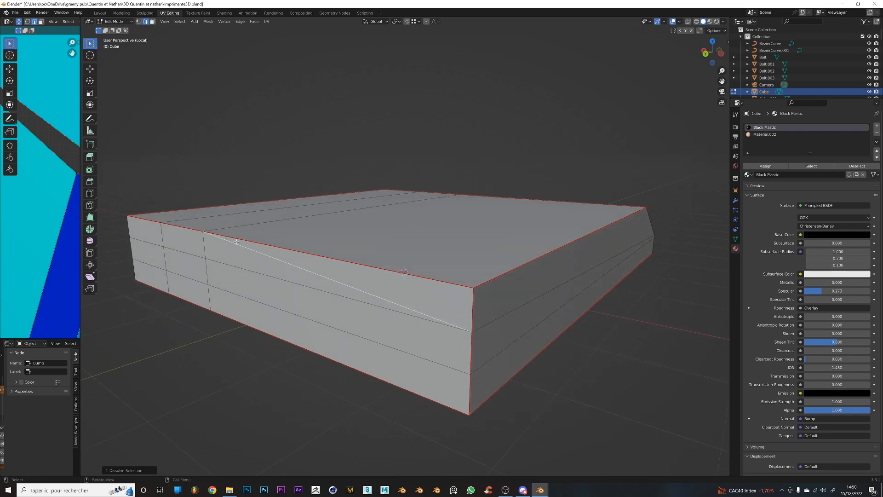
click(152, 22)
drag(245, 244, 258, 258)
key(x)
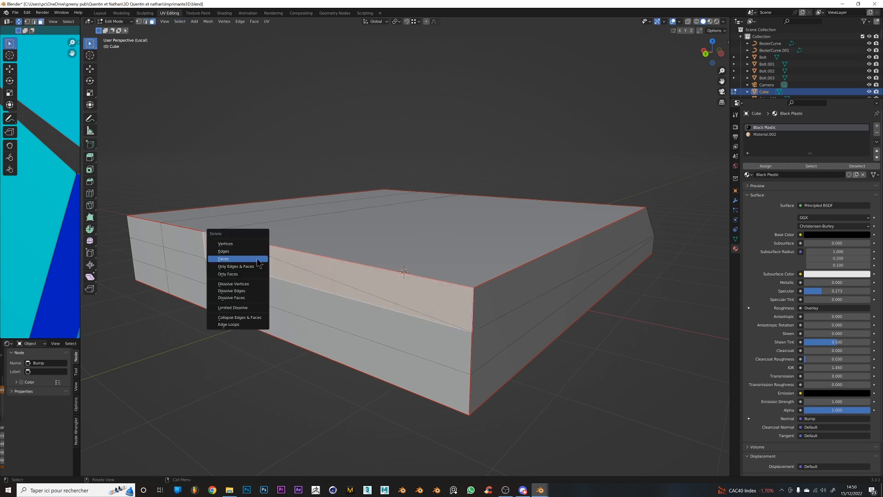
key(x)
click(310, 280)
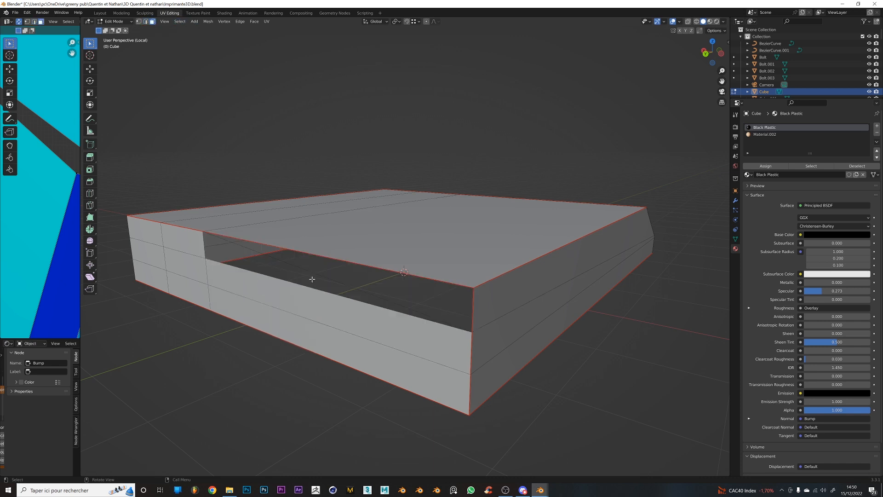
middle_drag(311, 278, 321, 262)
scroll(321, 262, up, 4)
scroll(322, 262, down, 6)
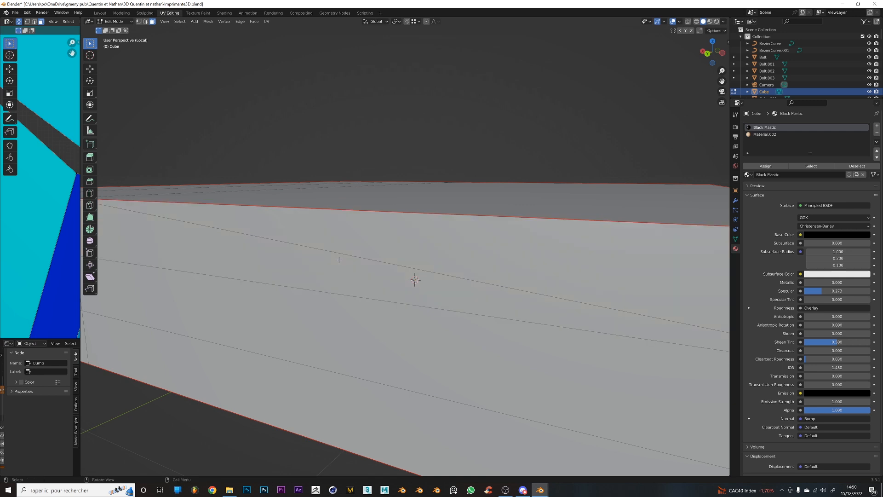
Delete only the diagonal edge crossing the long upper face on the rear side
click(146, 22)
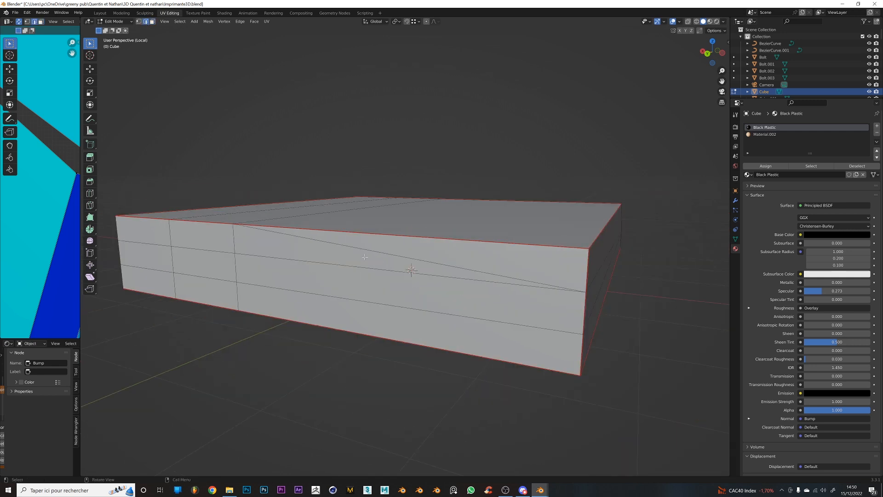
click(368, 255)
right_click(370, 253)
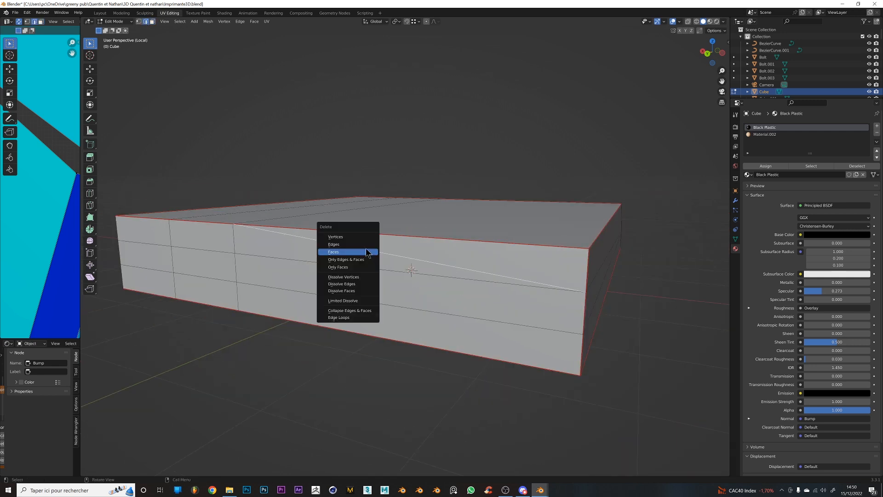
key(x)
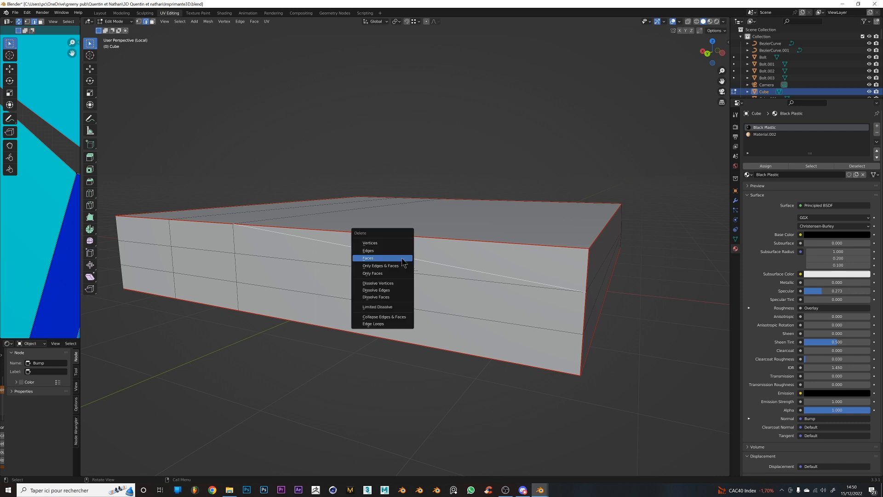
click(377, 251)
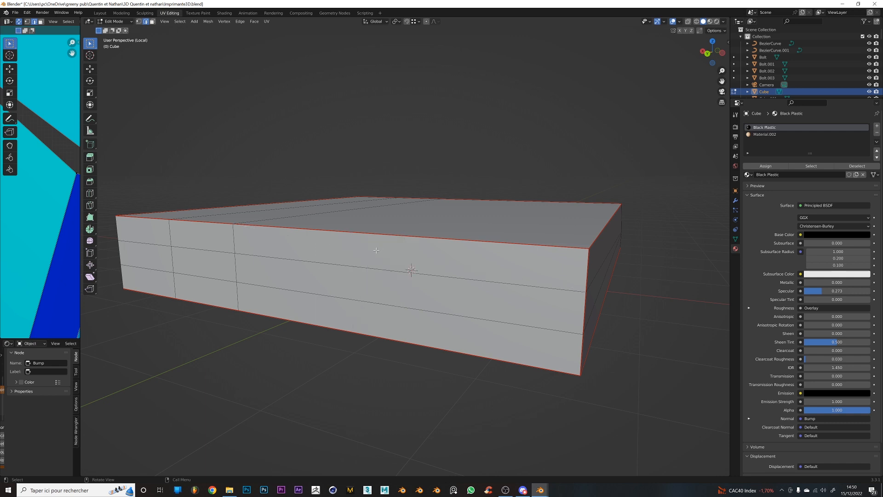
Create the rear face's diagonal edge again between the inner vertical cut's top vertex and the upper corner vertex
middle_drag(275, 187, 280, 255)
key(1)
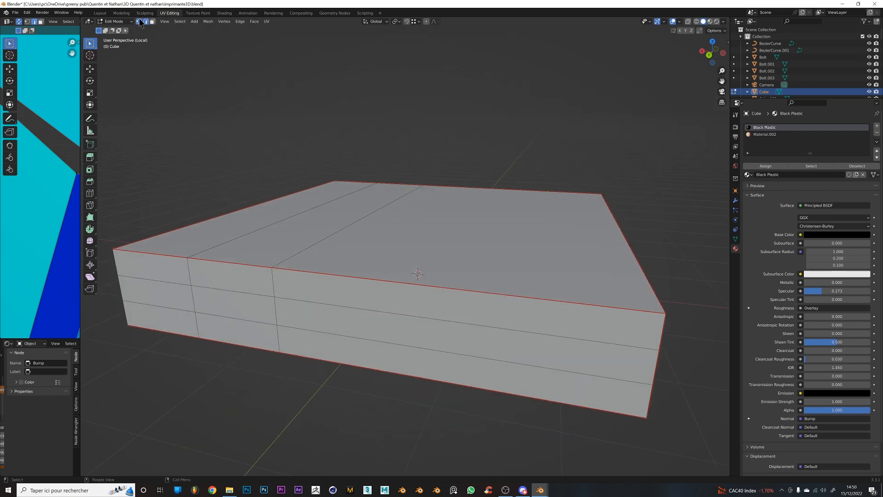
shift+click(660, 346)
middle_drag(660, 347, 449, 237)
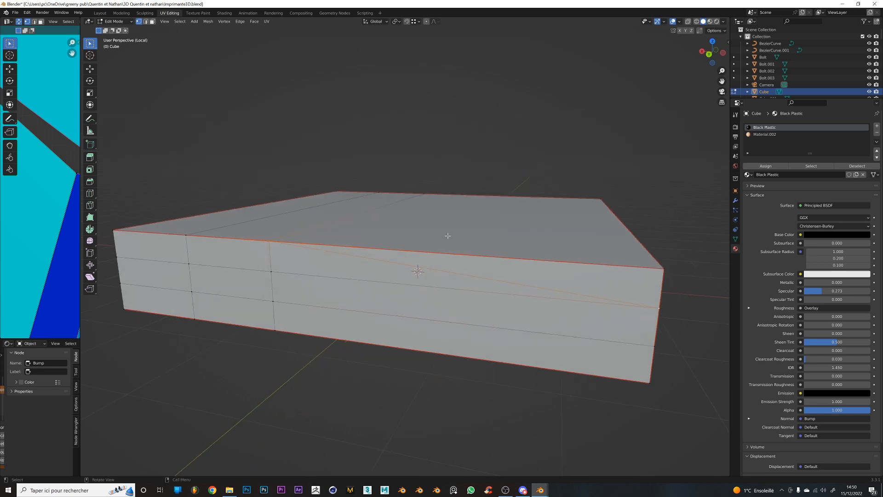
Select the new diagonal edge on the rear face and test-move it, cancelling the move
key(2)
click(434, 267)
middle_drag(435, 268, 430, 265)
key(g)
right_click(429, 273)
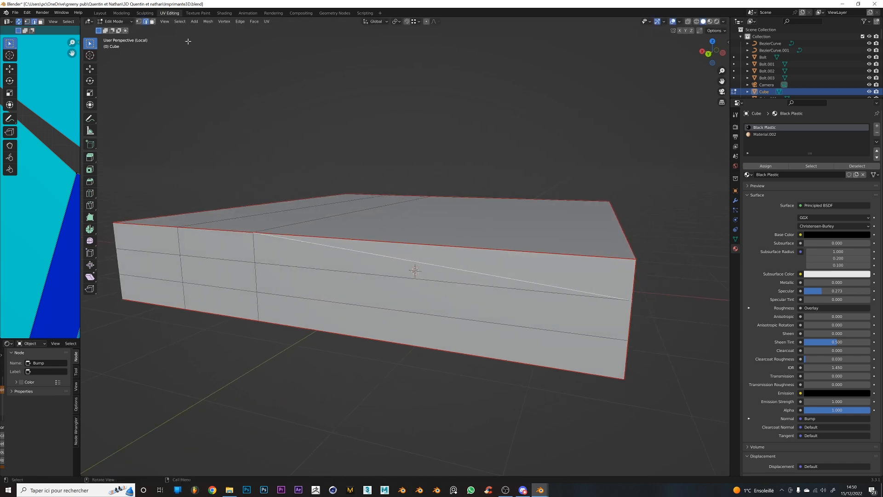
Try deleting the triangular face below the diagonal on the rear side, and undo the deletion
click(152, 21)
click(357, 259)
key(x)
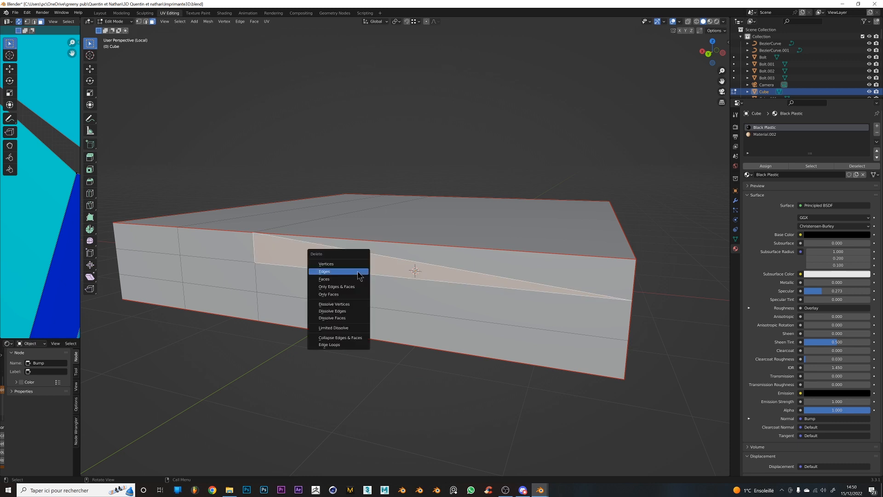
click(357, 279)
key(ctrl+z)
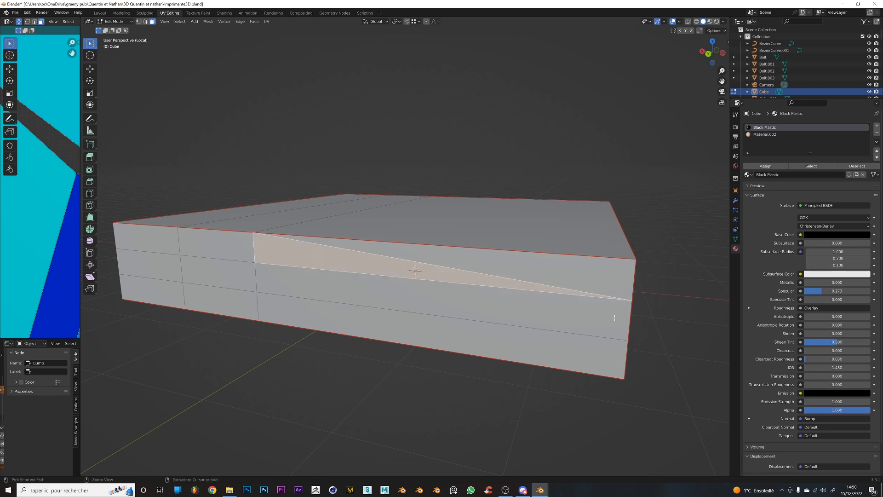
key(ctrl+z)
Dissolve the diagonal edge on the rear face and merge all of the base's vertices by distance
click(146, 21)
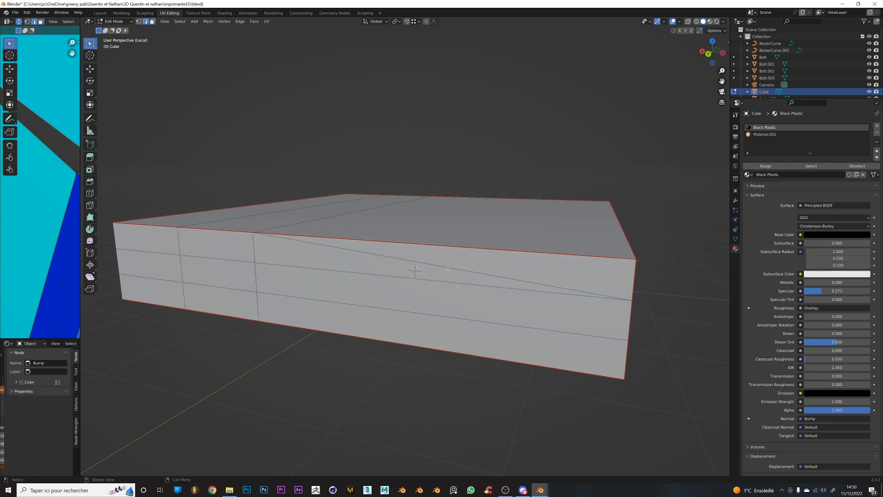
click(414, 261)
key(ctrl+x)
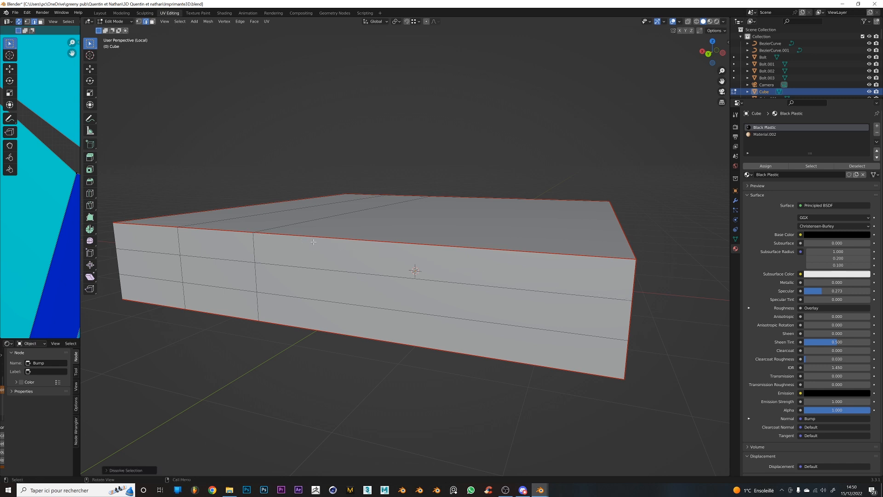
key(a)
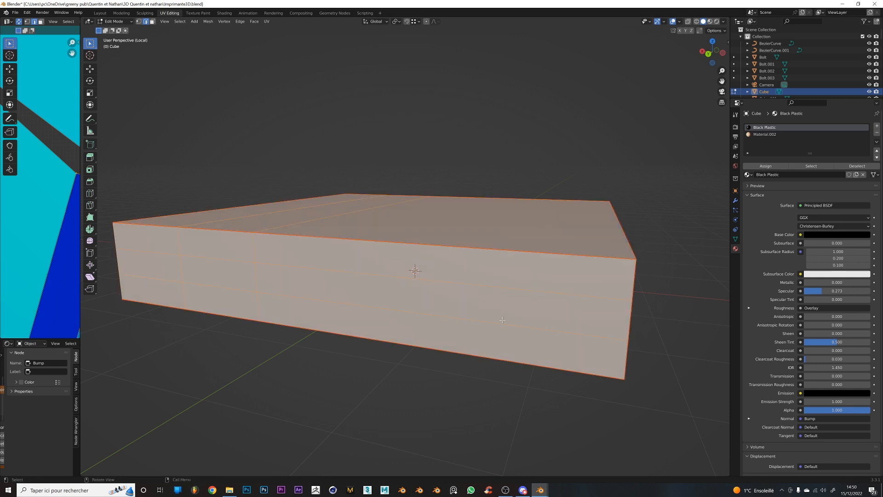
key(m)
click(503, 321)
Clear the selection and inspect the horizontal cuts along the long side and around the sloped front
scroll(560, 374, down, 4)
middle_drag(560, 375, 477, 408)
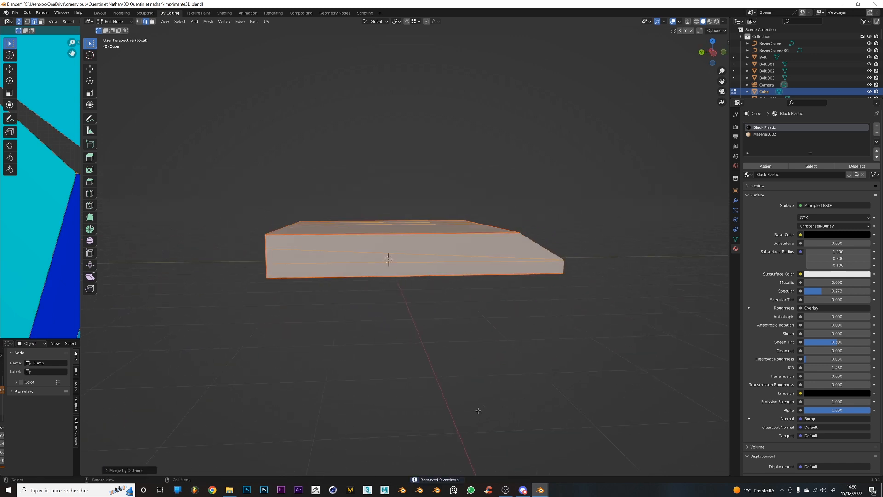
click(498, 348)
scroll(498, 348, up, 3)
middle_drag(497, 349, 405, 292)
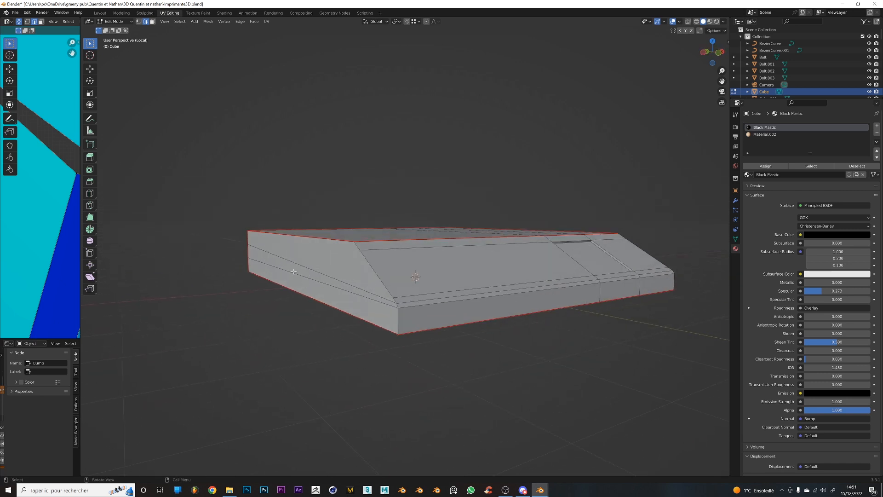
middle_drag(294, 272, 435, 336)
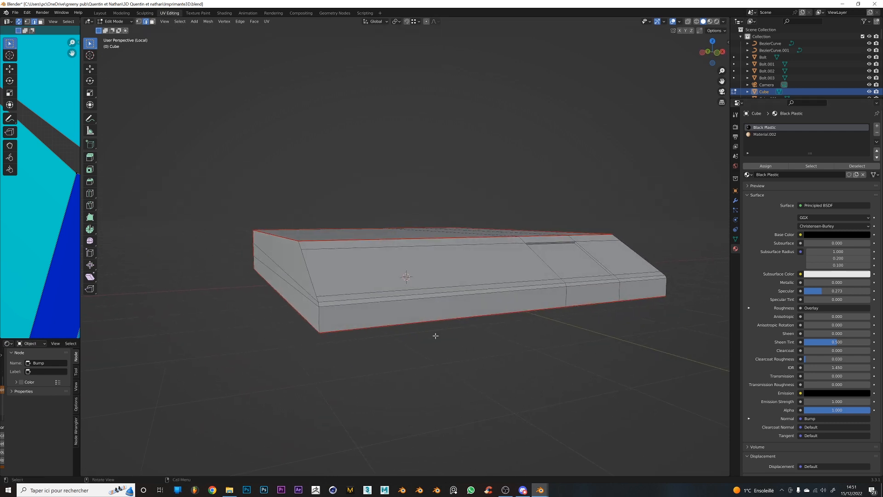
shift+middle_drag(337, 341, 392, 354)
scroll(392, 355, up, 1)
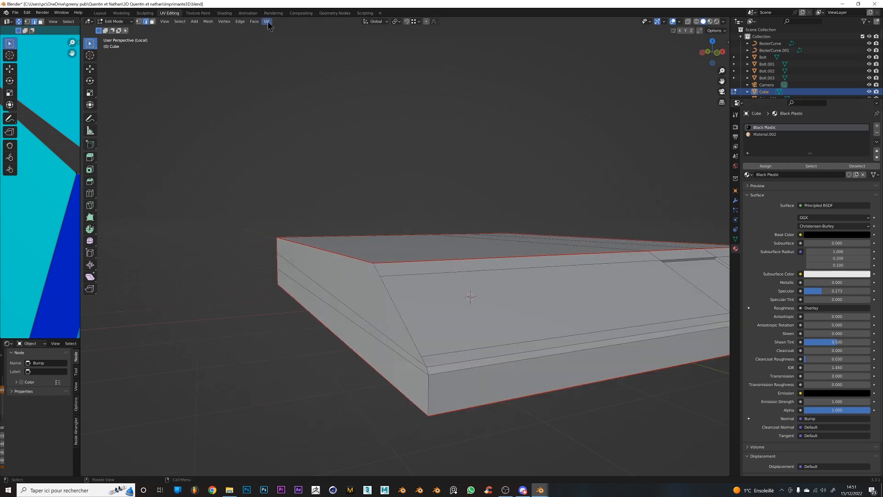
Select the vertex path along the upper horizontal cut, around the rear and long side to the lower corner of the sloped front
shift+click(138, 21)
middle_drag(379, 326, 519, 298)
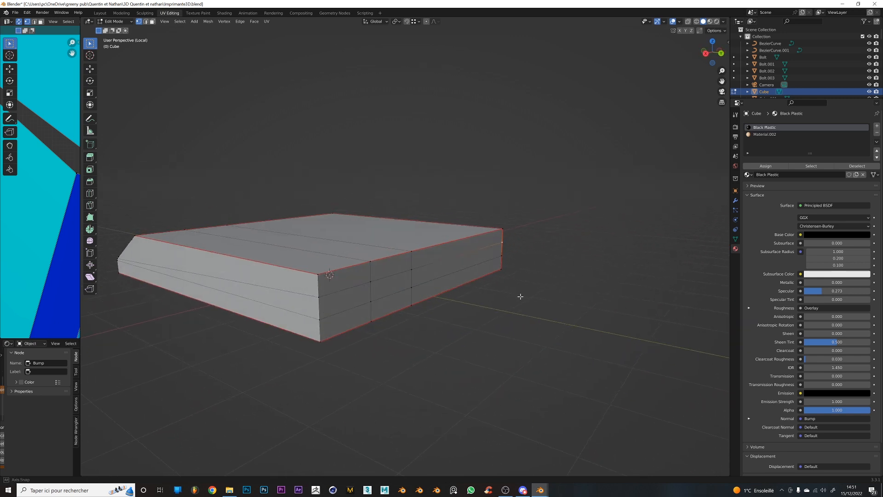
ctrl+click(322, 308)
middle_drag(351, 321, 520, 350)
scroll(511, 357, up, 5)
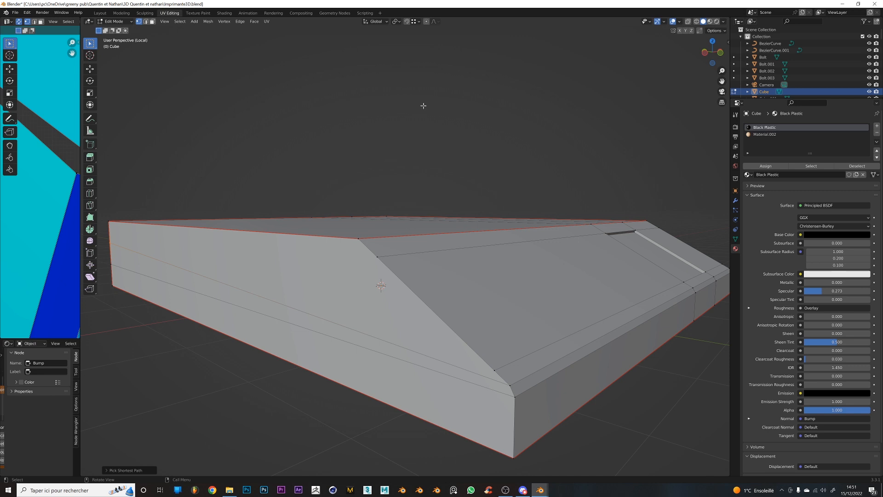
scroll(215, 295, down, 4)
middle_drag(217, 296, 342, 307)
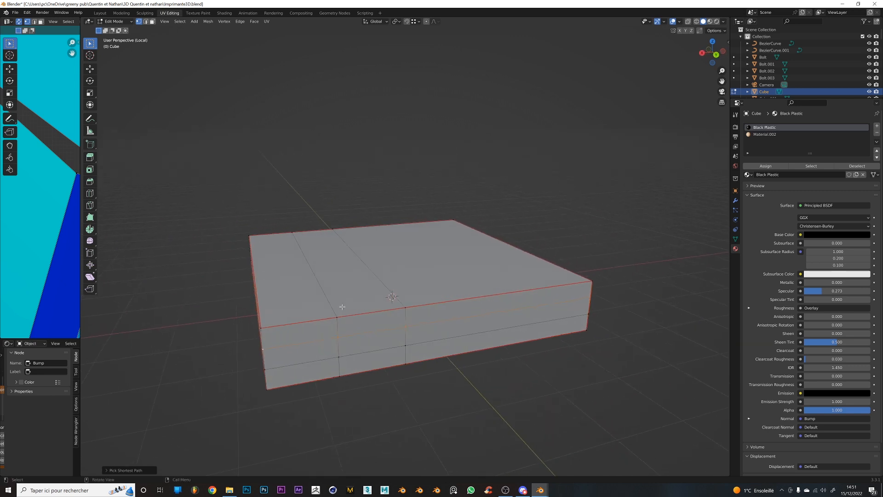
middle_drag(589, 334, 434, 291)
scroll(442, 328, up, 3)
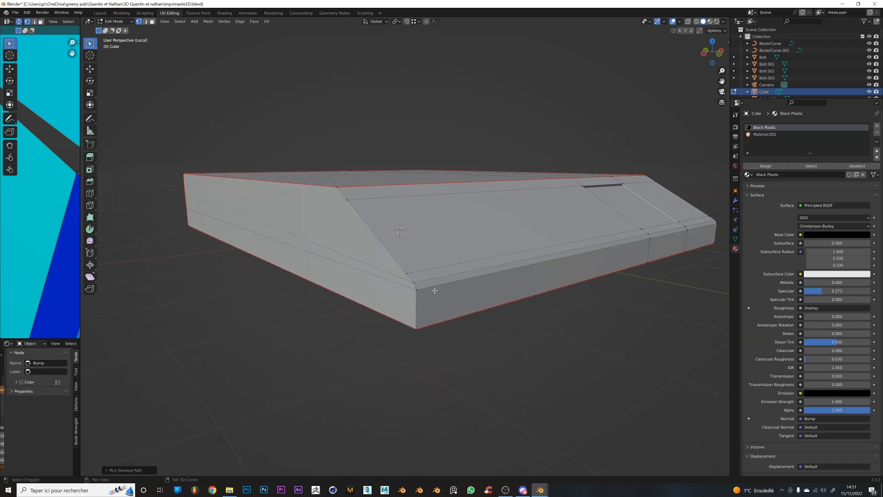
scroll(434, 292, up, 2)
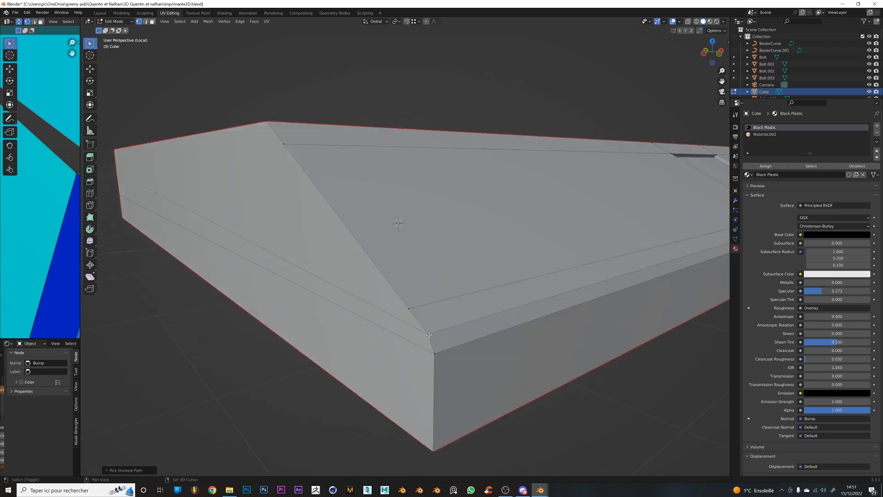
scroll(429, 335, down, 5)
middle_drag(490, 351, 620, 268)
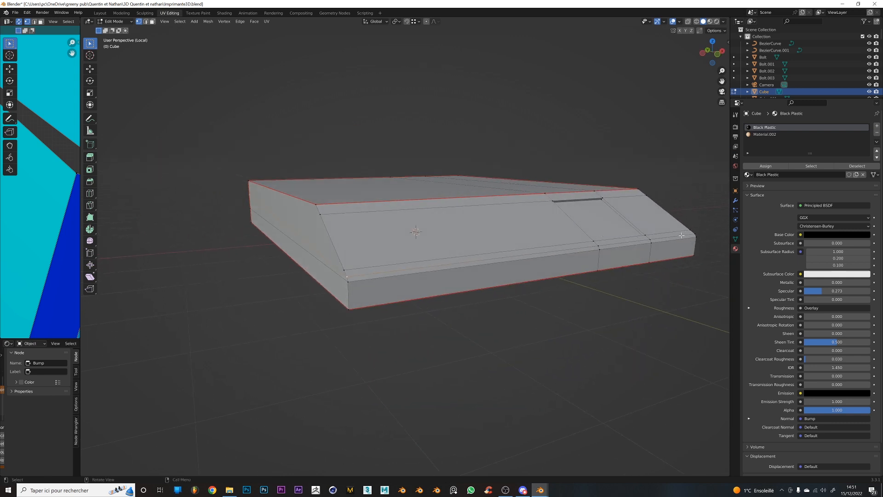
middle_drag(372, 316, 477, 217)
scroll(477, 216, up, 6)
scroll(477, 207, down, 4)
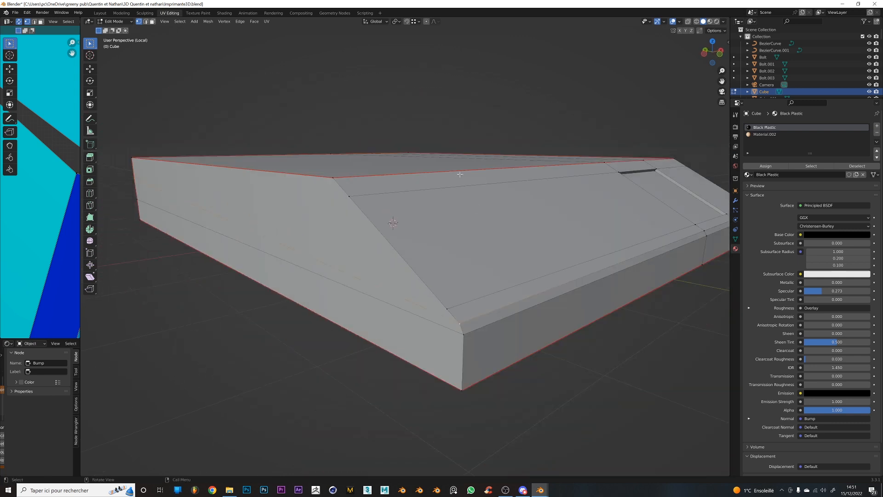
Set the transform pivot point to Active Element and flatten the selected vertices by scaling them to 0 along Z
click(399, 22)
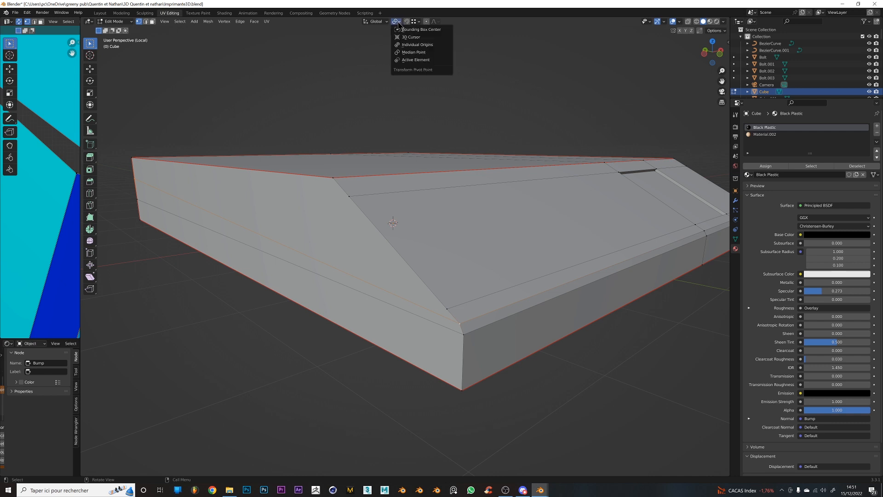
click(433, 61)
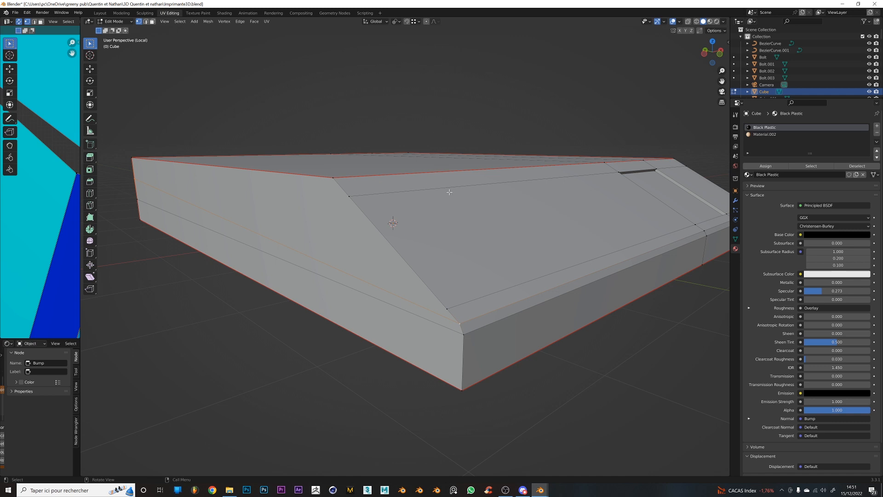
scroll(458, 323, down, 3)
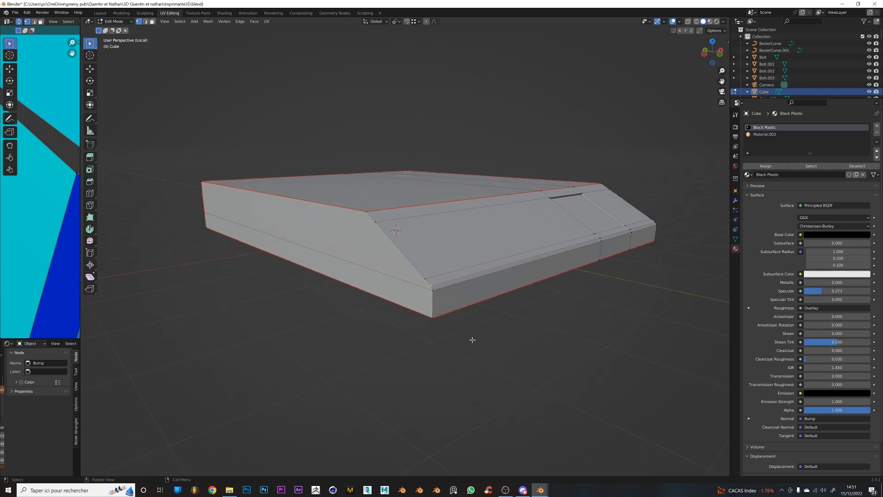
key(s)
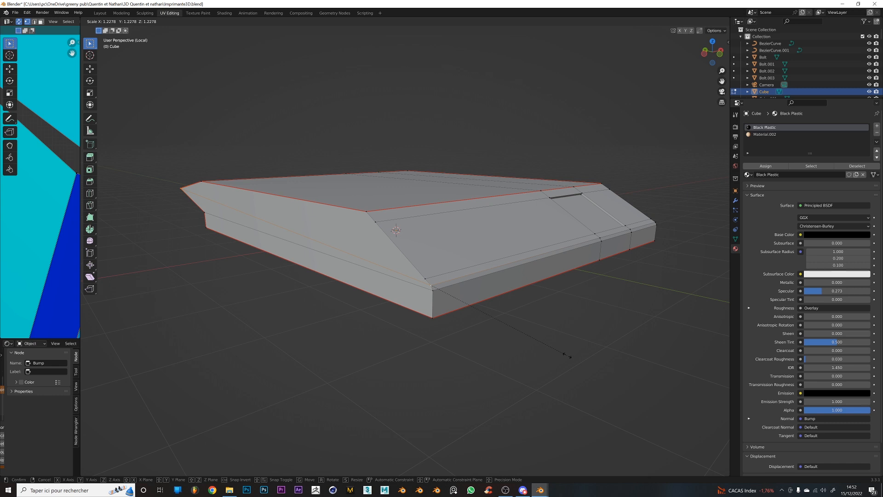
key(z)
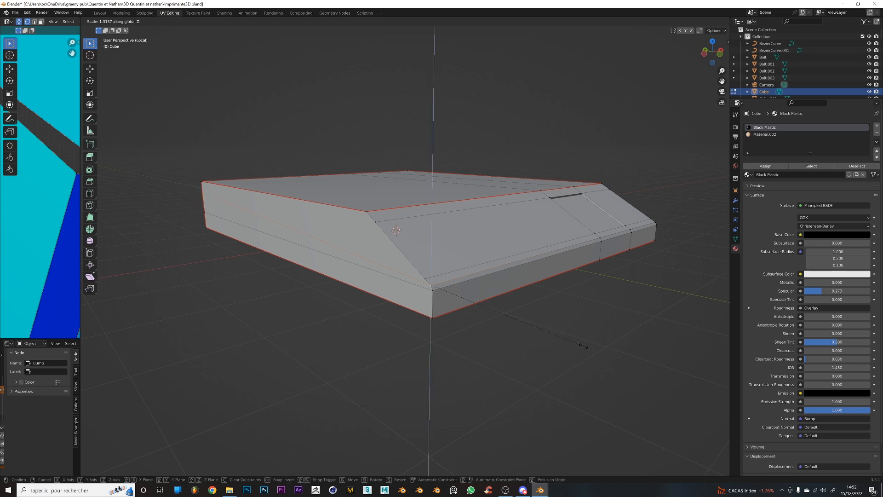
text(0)
key(Return)
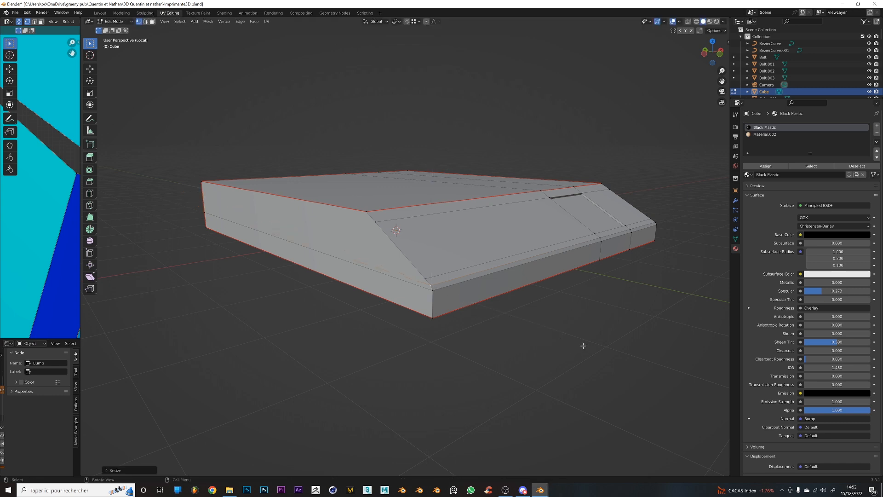
Select the lower horizontal edge loop around the base and flatten it by scaling it to 0 along Z
middle_drag(581, 347, 433, 317)
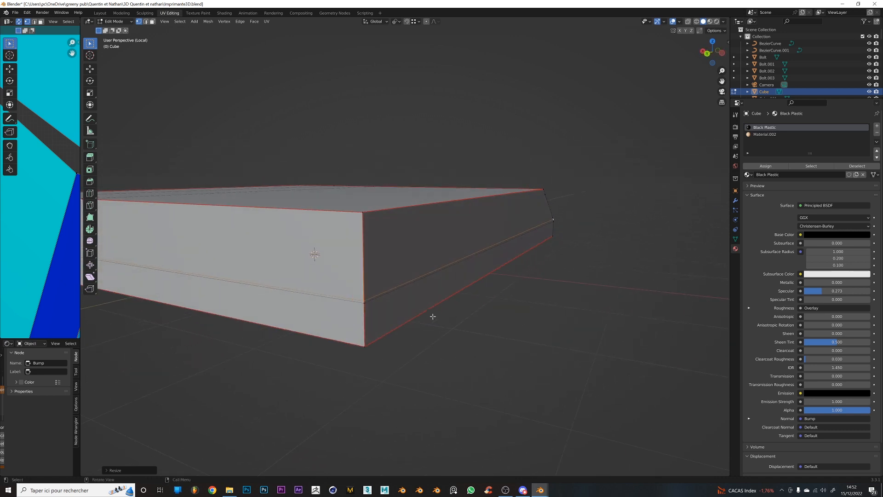
middle_drag(379, 328, 355, 335)
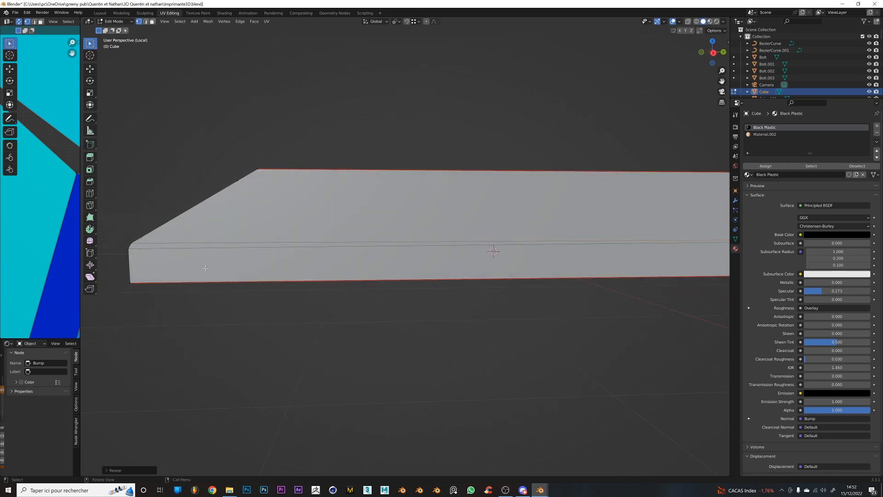
scroll(152, 270, up, 2)
shift+middle_drag(152, 270, 503, 231)
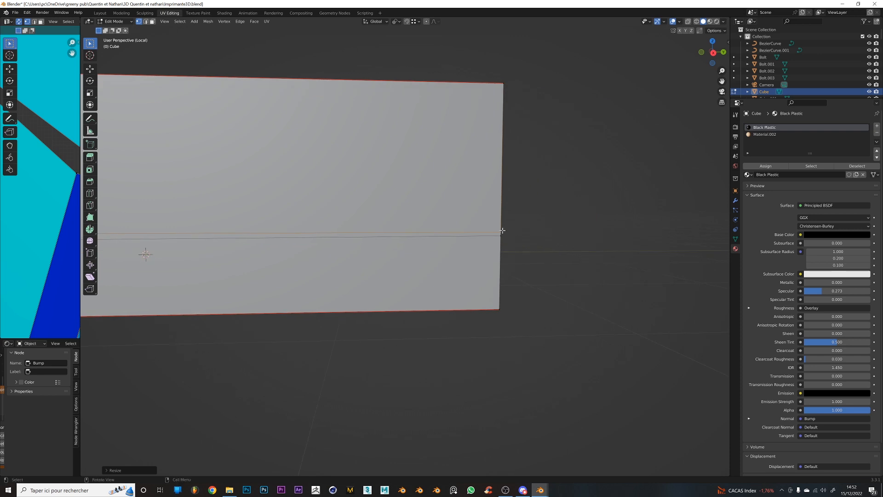
shift+middle_drag(354, 310, 612, 355)
shift+middle_drag(305, 355, 497, 361)
shift+middle_drag(138, 343, 374, 314)
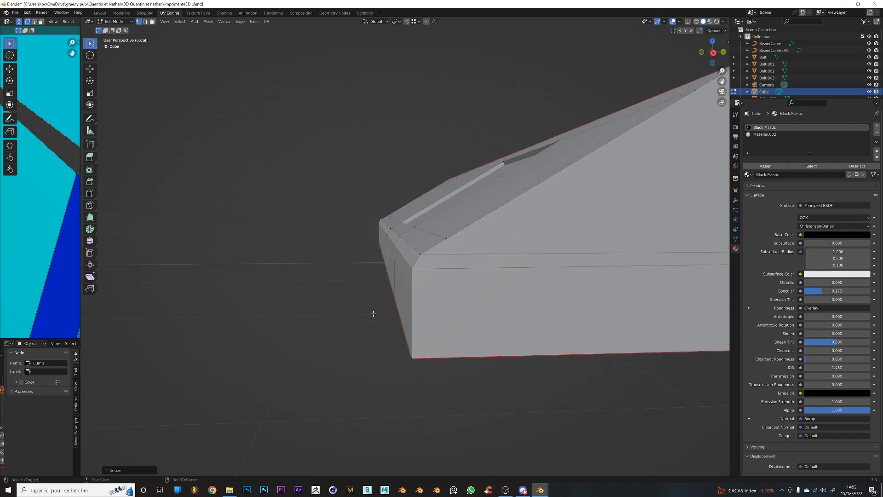
click(146, 21)
alt+click(450, 266)
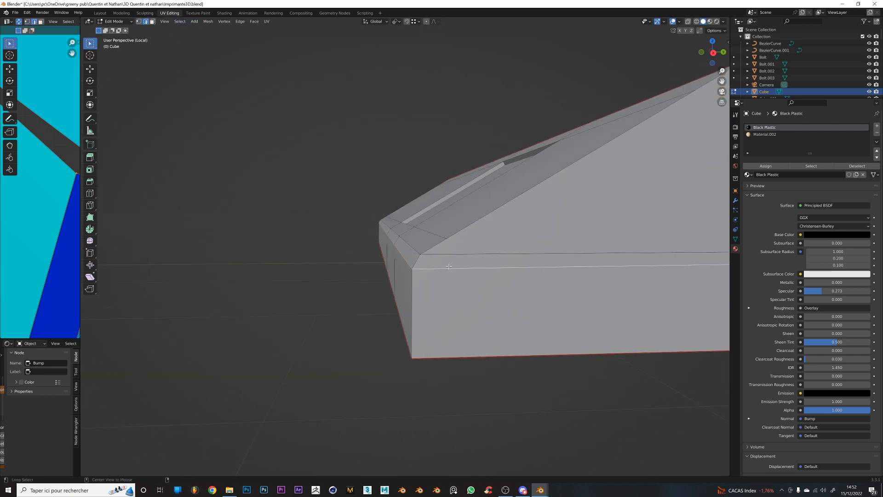
middle_drag(449, 266, 505, 308)
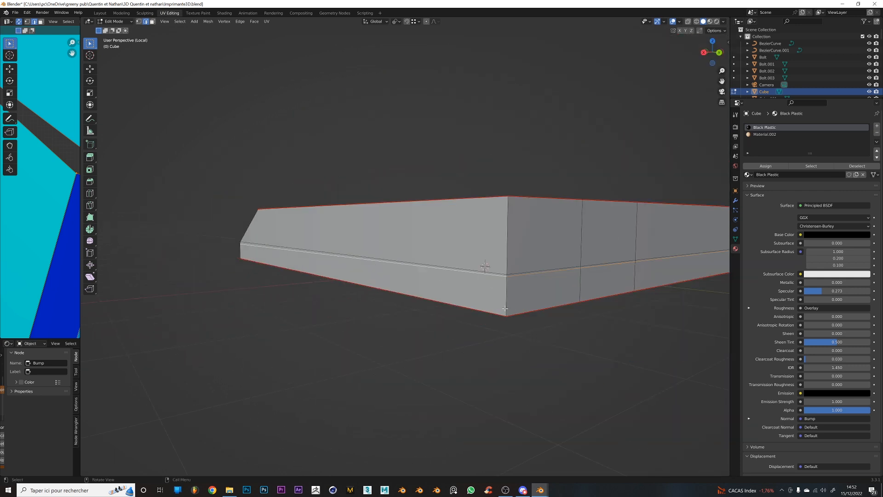
key(s)
key(z)
key(0)
key(Return)
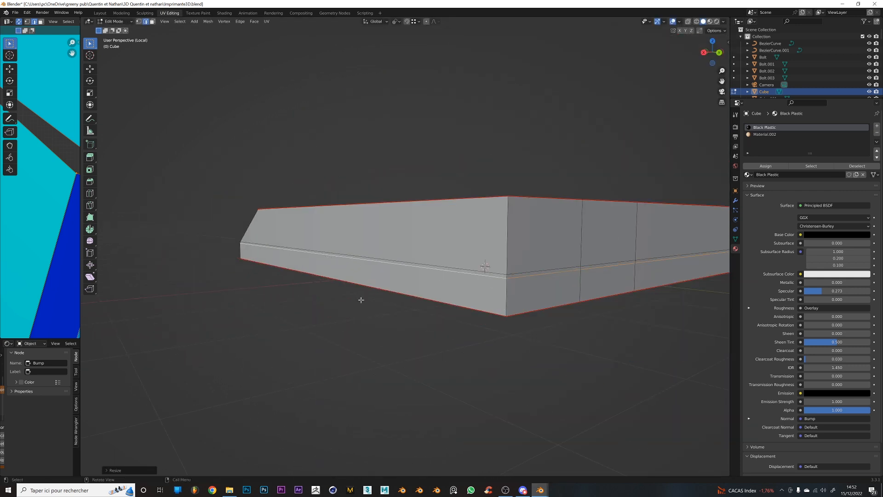
Add a horizontal loop cut at about mid-height across the upper band of the rear side
middle_drag(361, 300, 415, 305)
scroll(416, 305, up, 2)
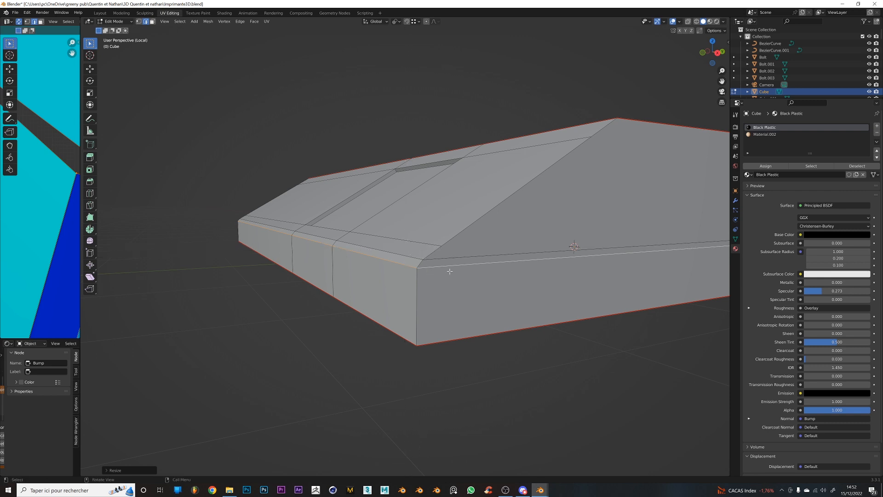
middle_drag(450, 271, 538, 278)
middle_drag(425, 257, 404, 292)
key(ctrl+r)
click(314, 279)
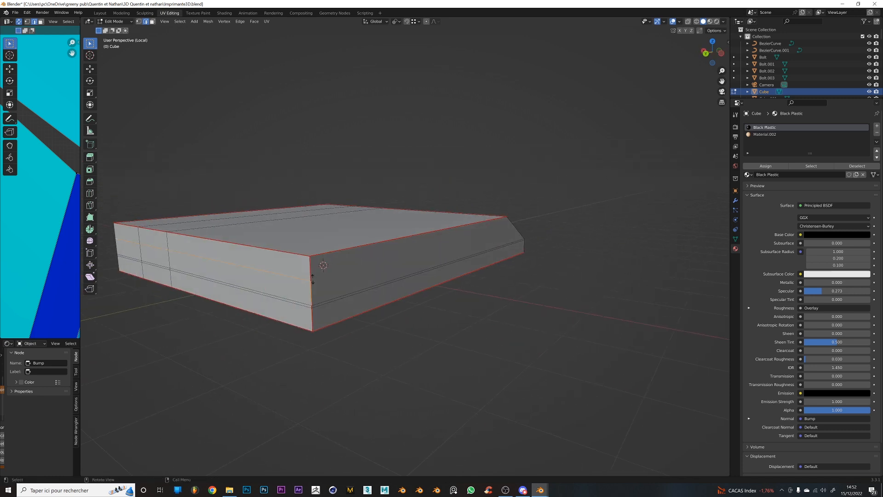
click(314, 278)
middle_drag(330, 281, 319, 273)
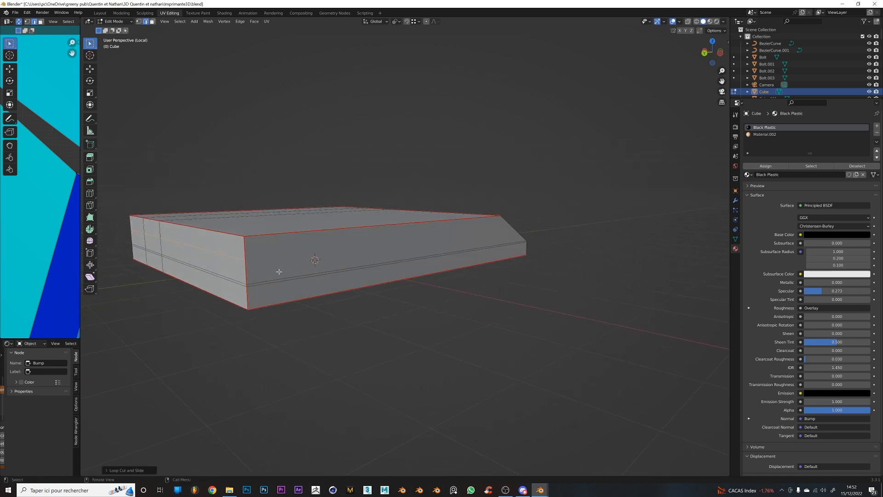
Knife-cut the long side face from the rear loop cut's corner vertex to the vertex near the lower end of the sloped front
key(j)
key(k)
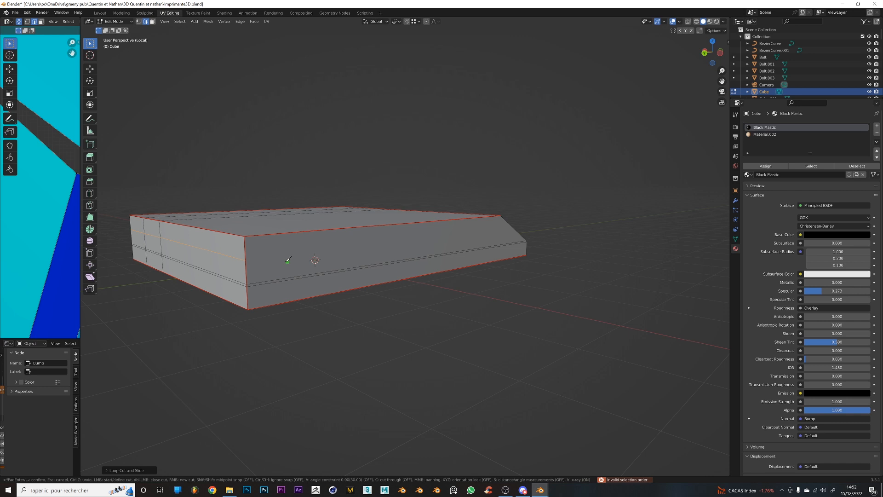
click(246, 260)
middle_drag(471, 270, 393, 299)
scroll(395, 297, up, 3)
scroll(393, 302, up, 2)
scroll(395, 299, up, 1)
click(309, 409)
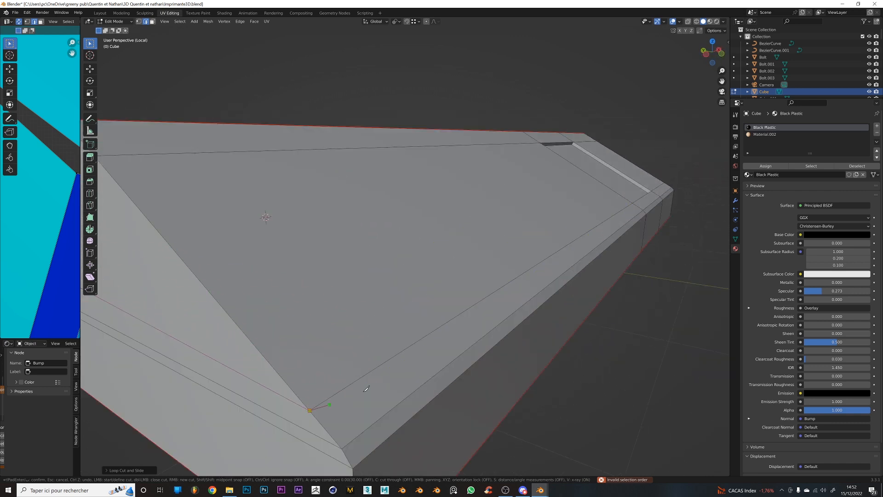
key(Return)
scroll(502, 345, down, 6)
middle_drag(517, 343, 430, 291)
scroll(448, 324, up, 1)
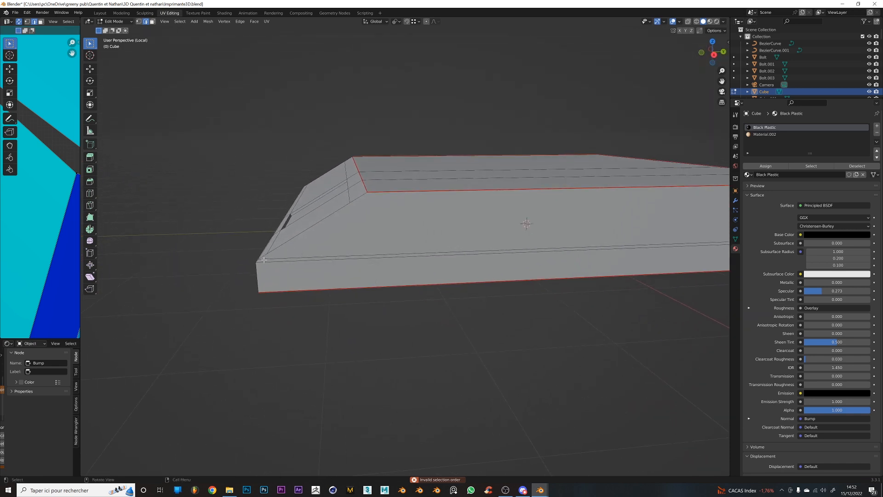
Select the vertex path of the new cut between the front slope and the rear corner, and flatten it along Z
scroll(428, 273, down, 2)
key(1)
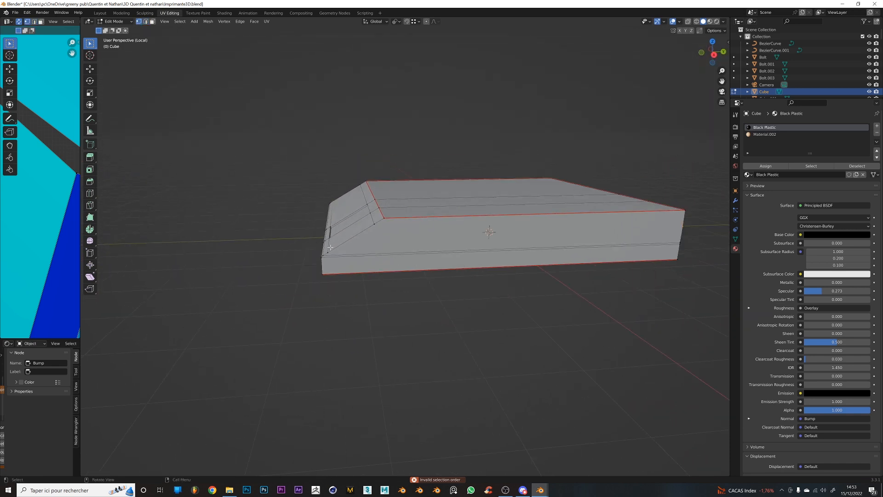
middle_drag(333, 254, 415, 275)
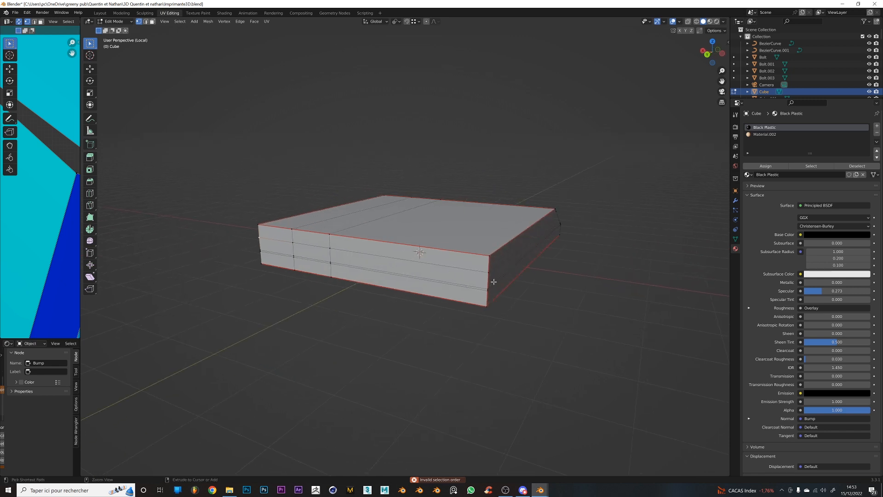
ctrl+click(493, 272)
middle_drag(543, 273, 500, 351)
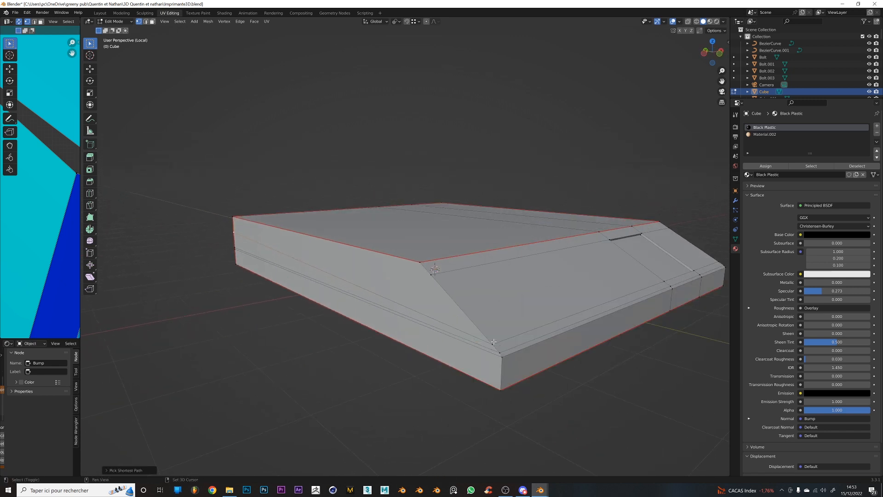
key(s)
key(z)
click(534, 327)
middle_drag(509, 320, 705, 316)
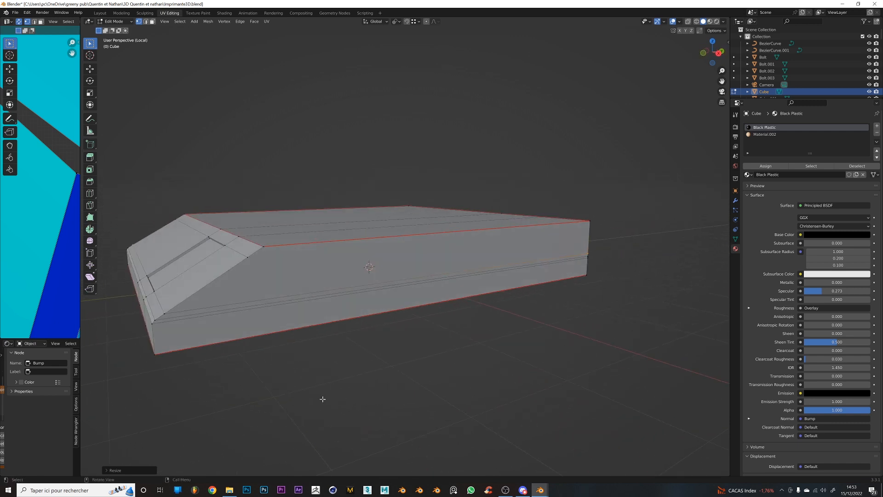
Add another horizontal loop cut across the rear side's upper band, above the flattened cuts
middle_drag(323, 399, 341, 363)
key(ctrl+r)
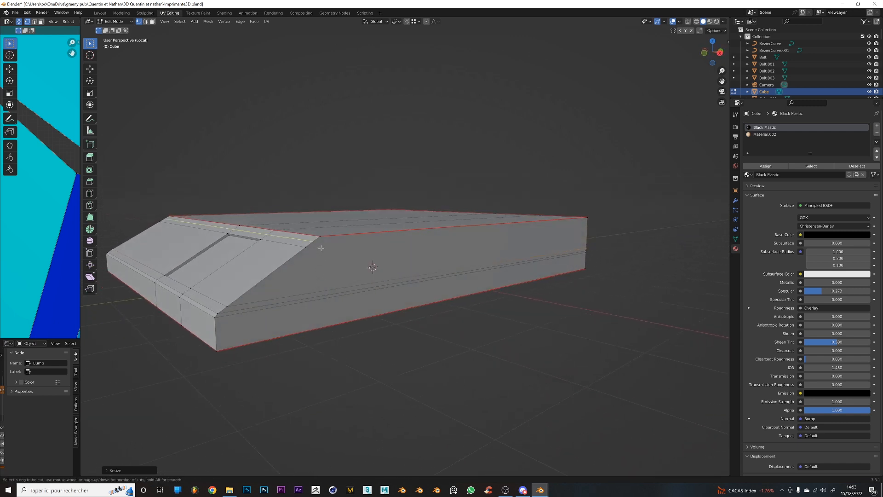
middle_drag(493, 259, 430, 256)
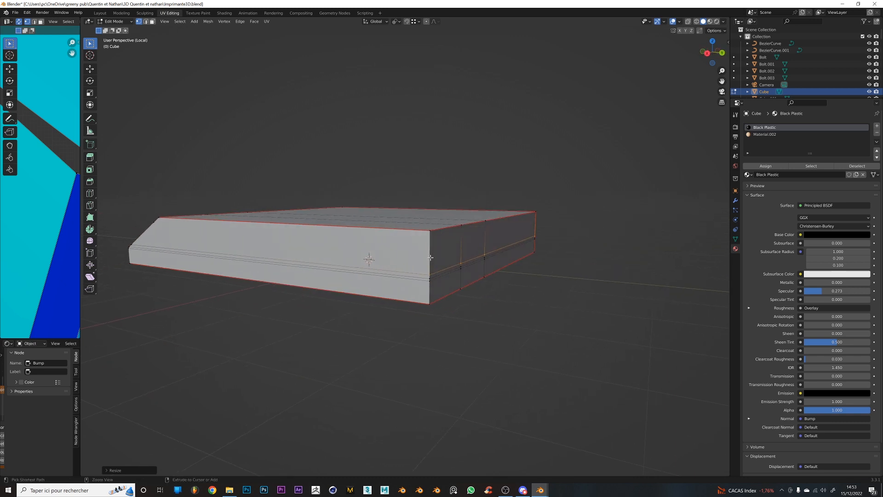
click(429, 243)
key(k)
middle_drag(429, 256, 420, 305)
key(Escape)
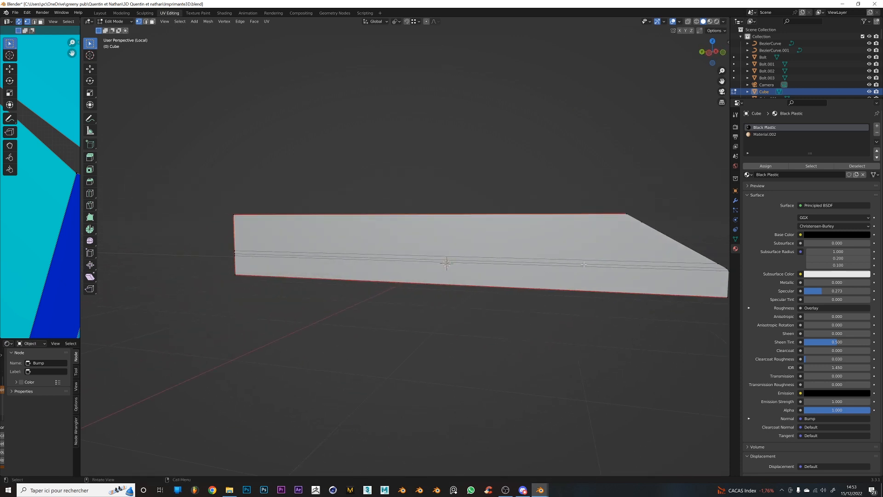
Knife-cut the long side face from the vertex near the top of the front slope to the new rear cut's corner vertex
middle_drag(584, 264, 553, 271)
key(k)
click(543, 243)
middle_drag(310, 257, 395, 257)
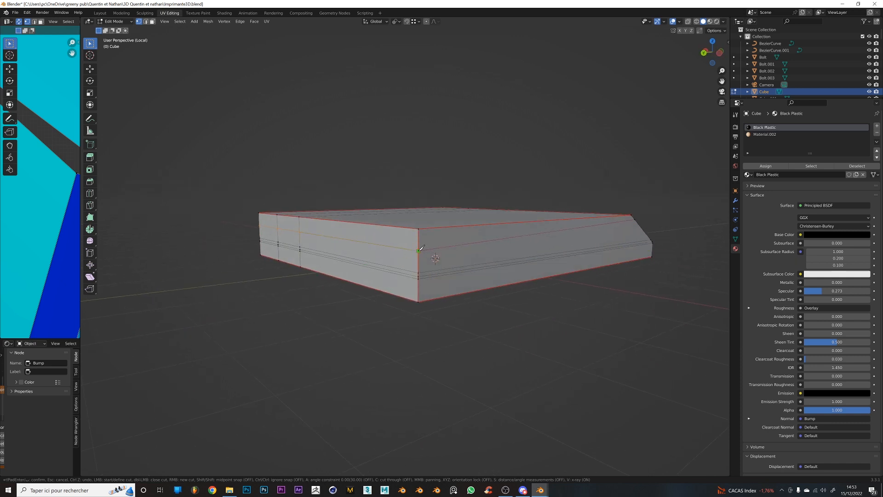
click(421, 248)
key(Return)
middle_drag(373, 262, 470, 256)
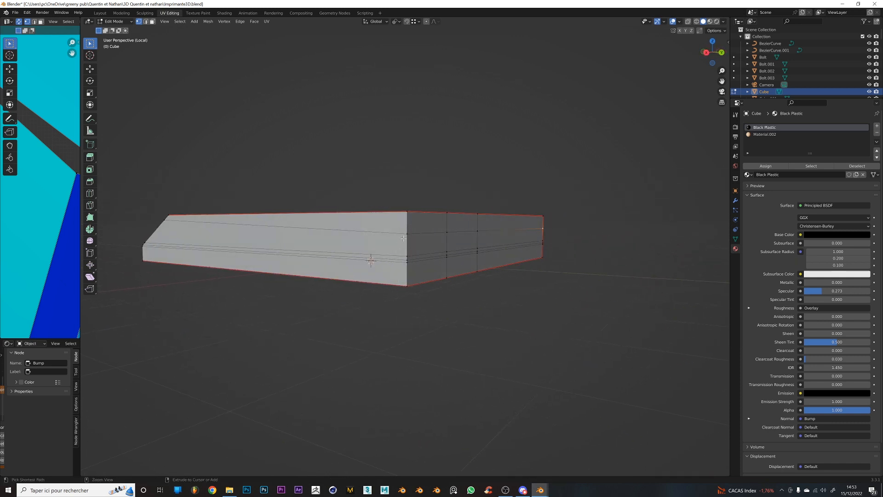
Select the vertex path of the upper side cut from the rear corner to the front slope, and scale it to 0 along Z
ctrl+click(409, 234)
middle_drag(336, 269, 414, 278)
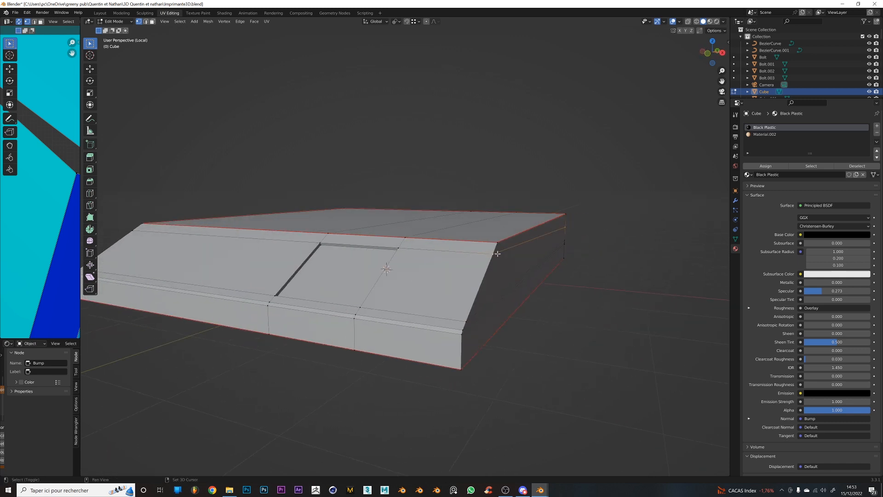
key(s)
key(z)
key(0)
key(Return)
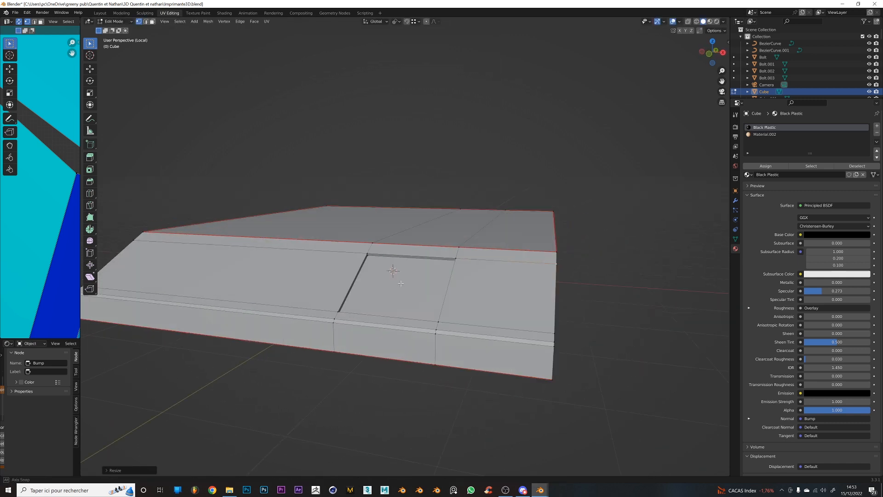
Select the base's entire mesh, merge its vertices by distance and display the merge settings, with the UV editor widened
middle_drag(500, 254, 452, 287)
scroll(483, 289, down, 5)
key(a)
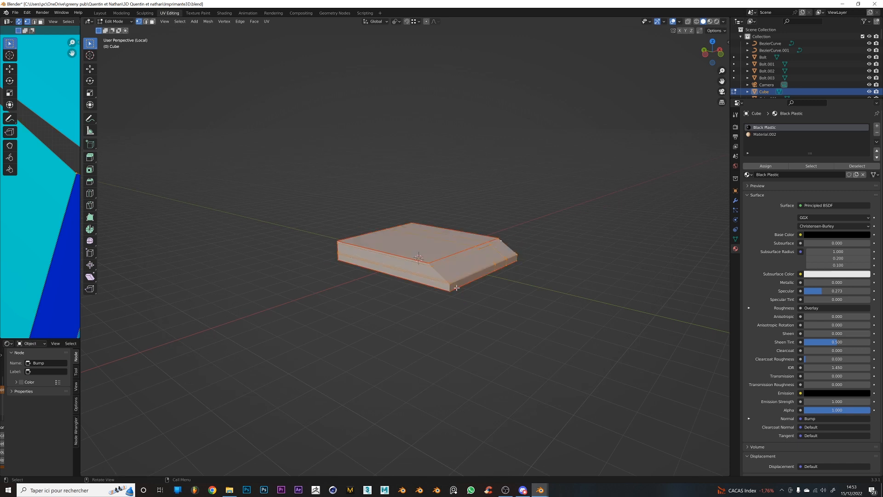
scroll(476, 295, up, 3)
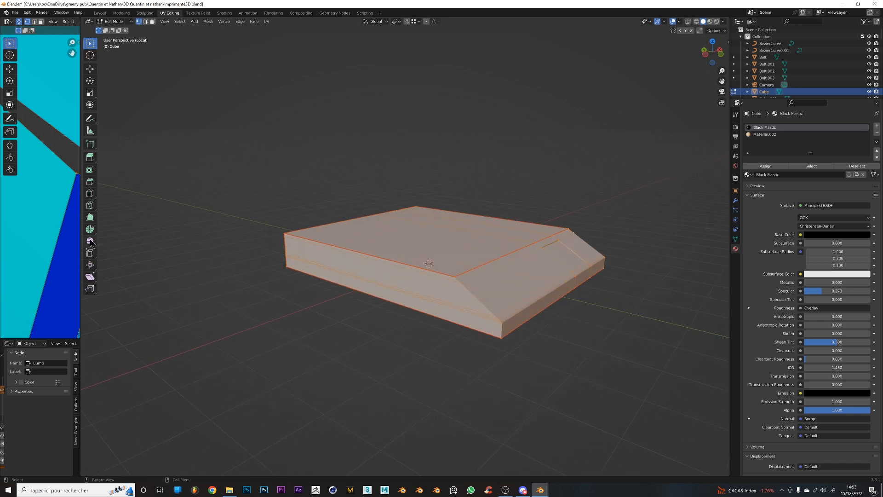
scroll(51, 230, down, 4)
drag(80, 230, 185, 230)
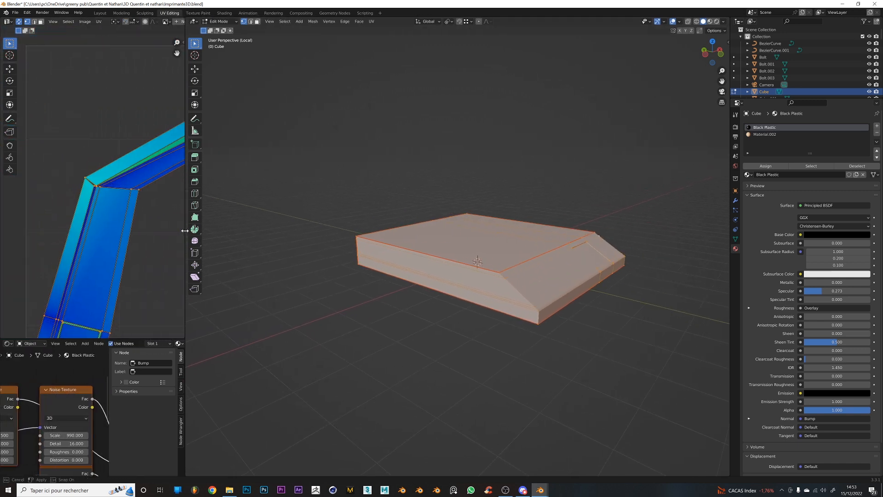
key(m)
click(462, 245)
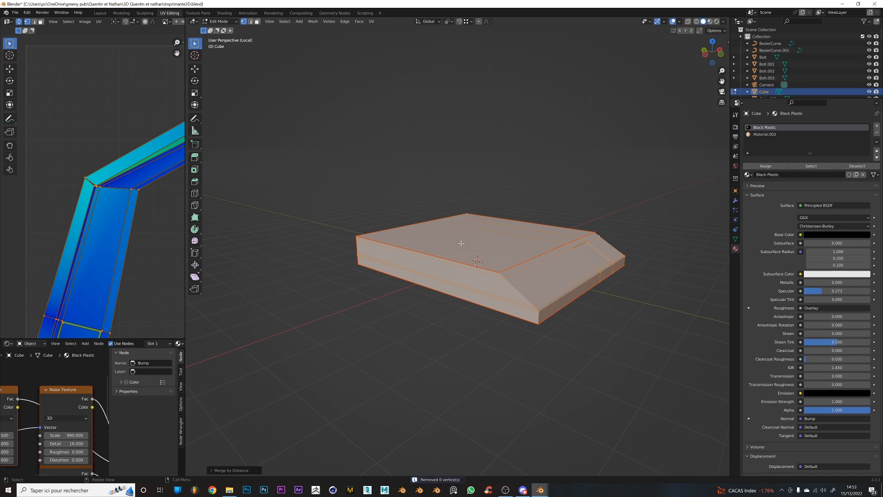
key(m)
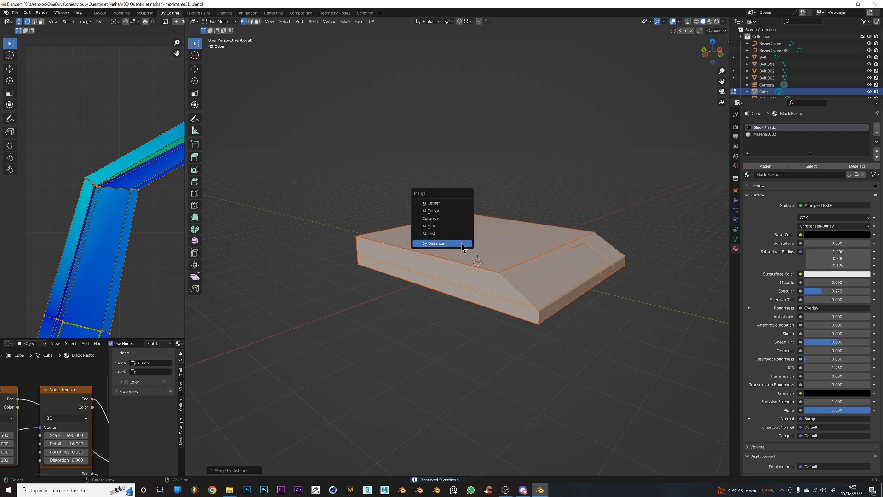
click(462, 243)
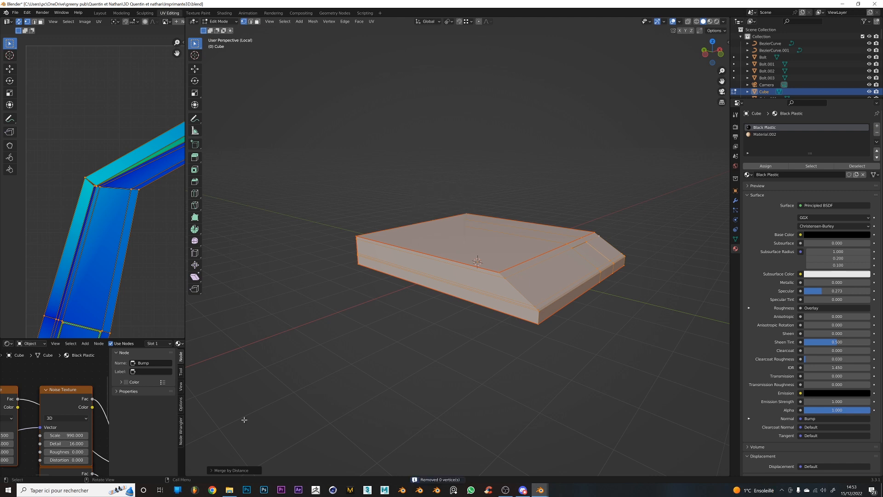
click(228, 471)
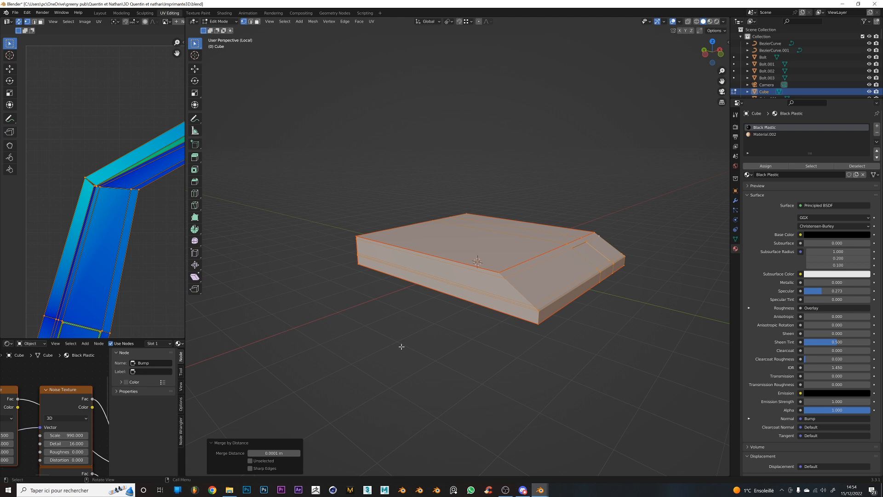
Unwrap the whole base mesh again with the Angle Based method
key(Tab)
key(Tab)
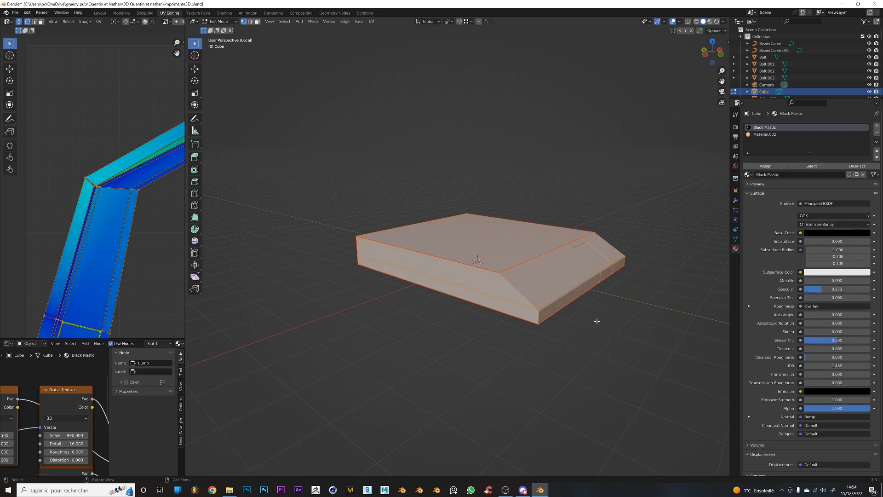
scroll(584, 312, up, 2)
scroll(583, 311, down, 2)
scroll(42, 234, down, 1)
scroll(42, 237, down, 4)
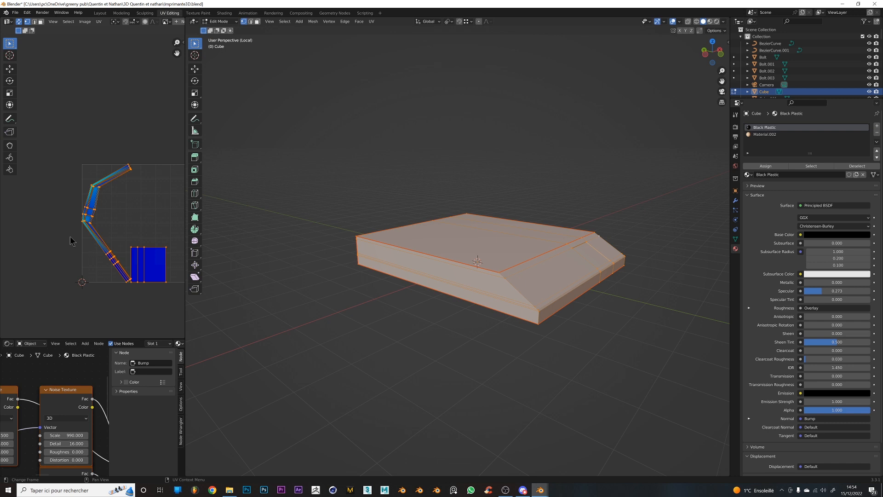
key(u)
click(534, 285)
scroll(127, 255, up, 4)
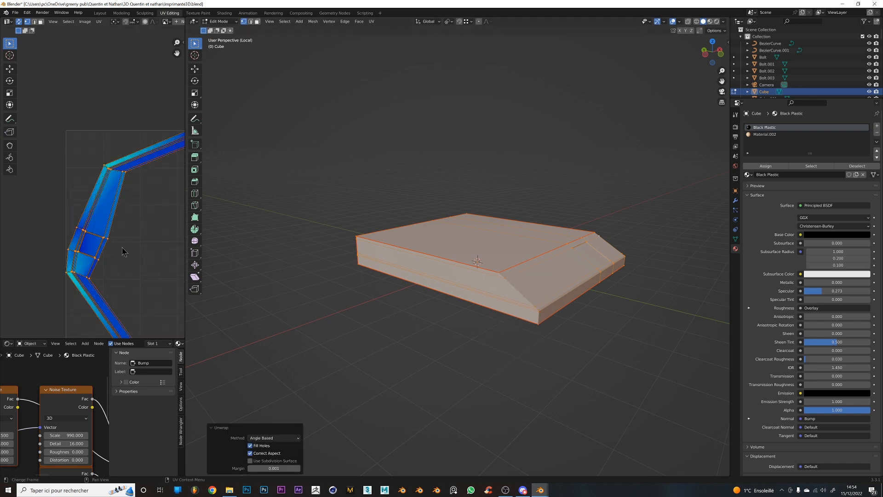
Examine the stretching of the unwrapped side strip around the rectangular recess and compare it with the base's sloped front
scroll(129, 256, down, 2)
scroll(49, 233, up, 6)
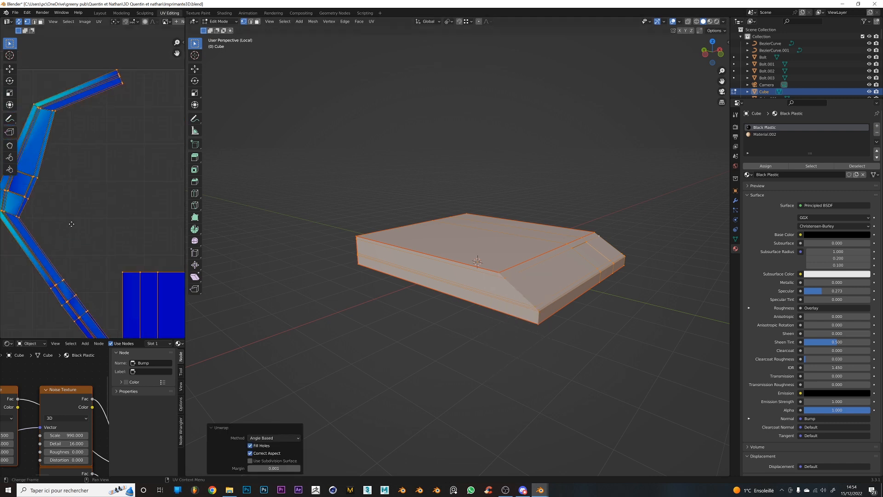
middle_drag(85, 242, 113, 171)
scroll(113, 171, up, 1)
scroll(88, 175, up, 4)
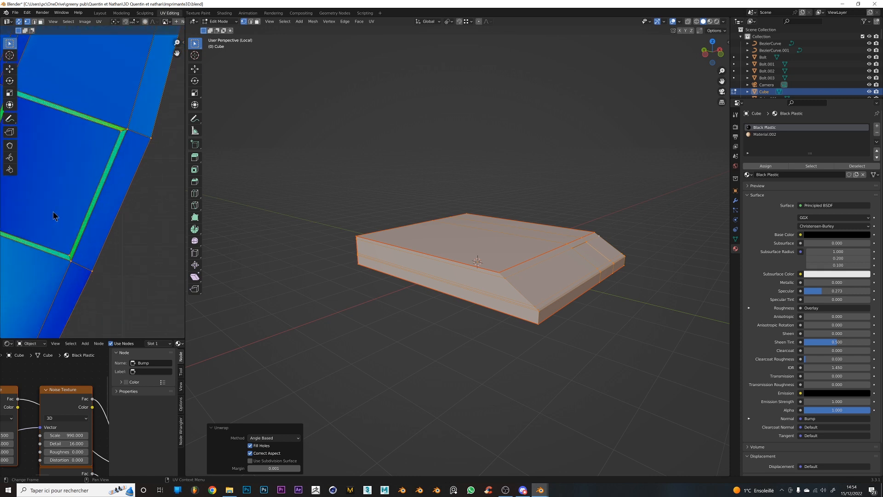
middle_drag(56, 215, 125, 203)
middle_drag(523, 340, 451, 347)
click(501, 367)
middle_drag(501, 368, 338, 275)
scroll(338, 275, up, 2)
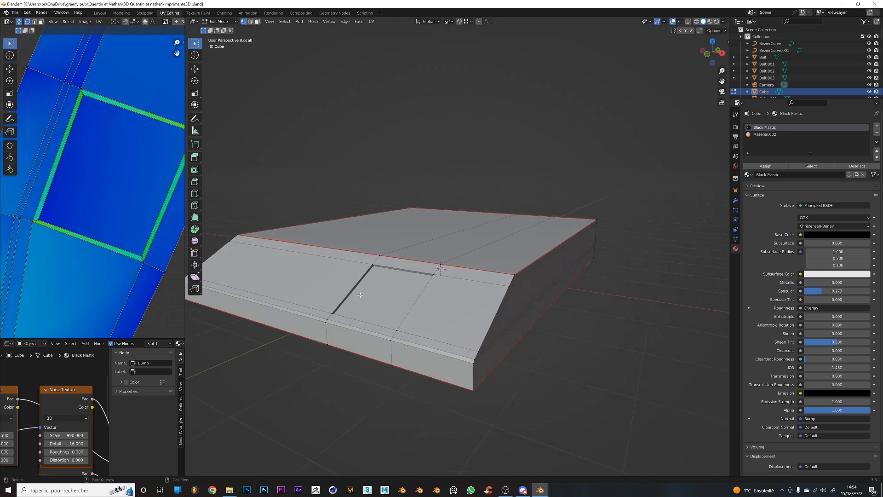
Add a cylinder mesh in Object Mode and stretch it along Z into a tall post
key(Tab)
scroll(335, 311, down, 7)
key(shift+a)
mouse_move(323, 251)
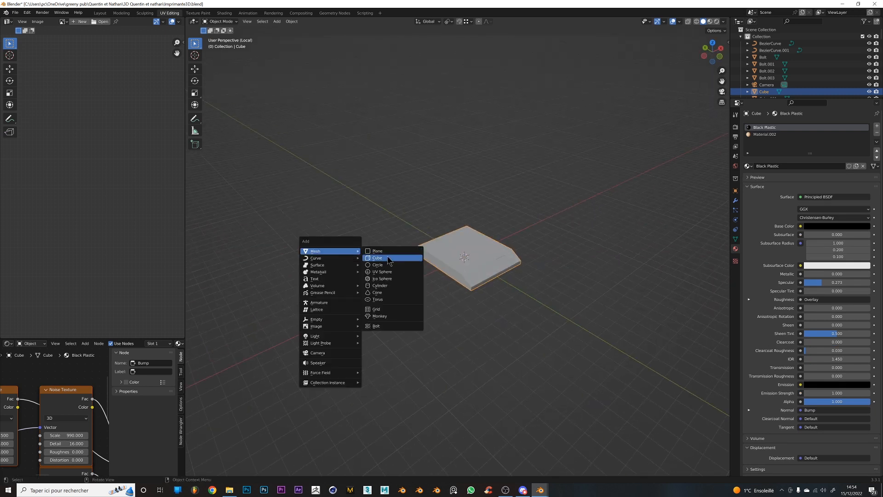
click(386, 285)
key(s)
key(z)
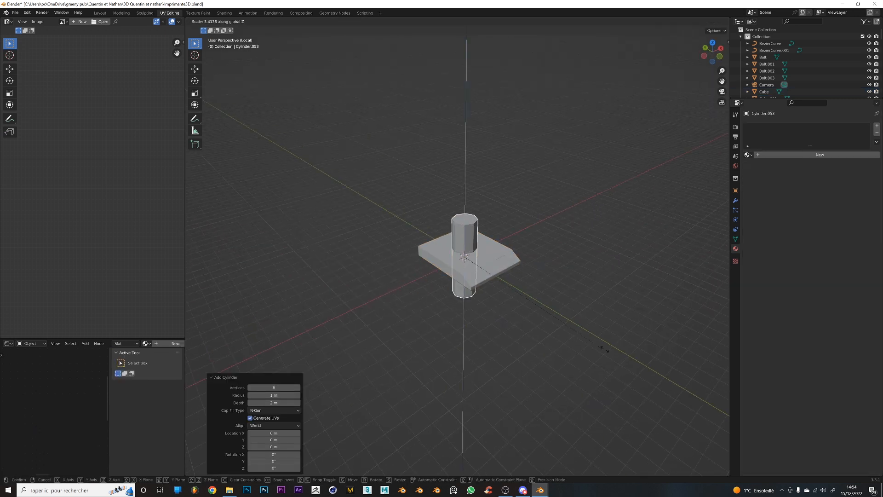
click(572, 319)
Move the post about 12 m along negative X, away from the base
key(g)
key(x)
click(372, 329)
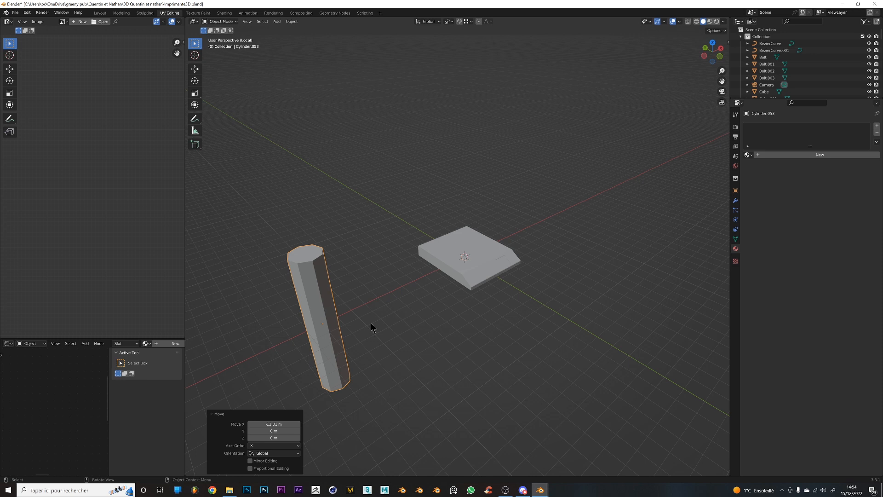
Add a horizontal loop cut around the post and raise it about 2.6 m along Z
key(Tab)
key(ctrl+r)
click(321, 298)
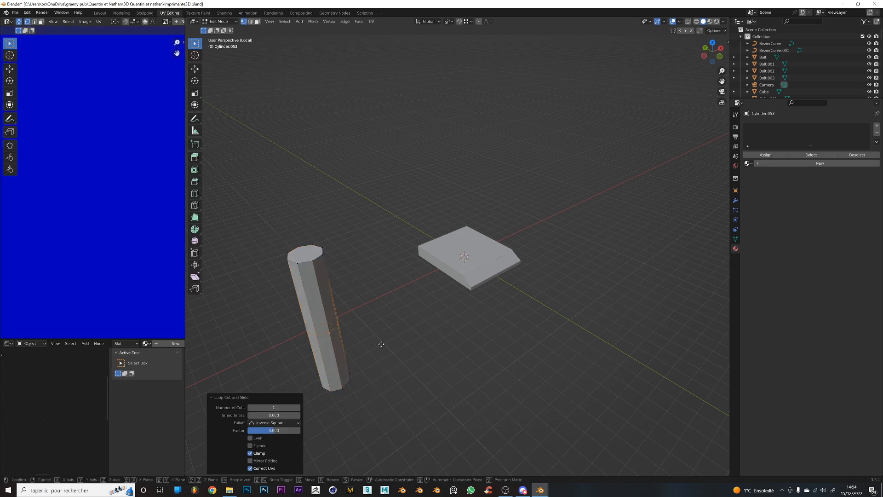
key(z)
click(374, 302)
Bevel the post's loop cut by about 0.19 m with one segment to form a band
scroll(379, 309, up, 2)
drag(387, 321, 432, 312)
shift+middle_drag(387, 321, 436, 306)
key(ctrl+b)
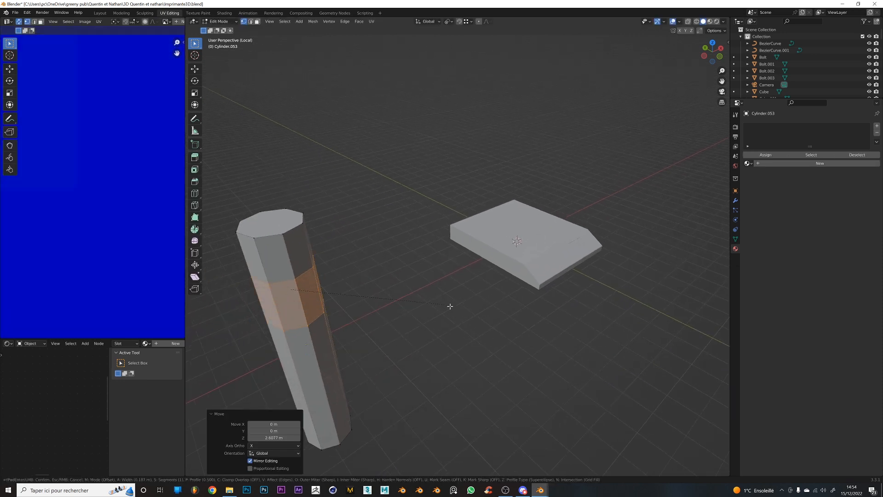
click(442, 306)
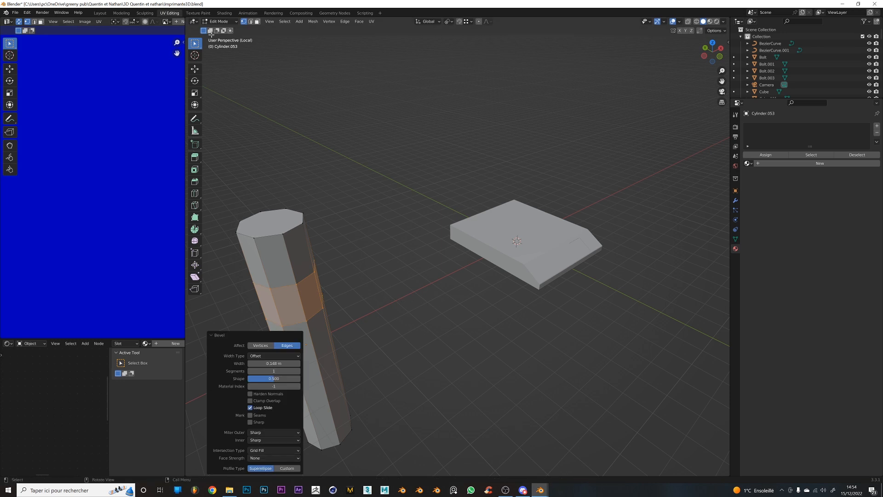
Extrude the band's face pointing toward the base about 5.67 m outward as a horizontal arm
click(257, 21)
middle_drag(357, 213, 292, 228)
click(296, 193)
middle_drag(296, 193, 333, 226)
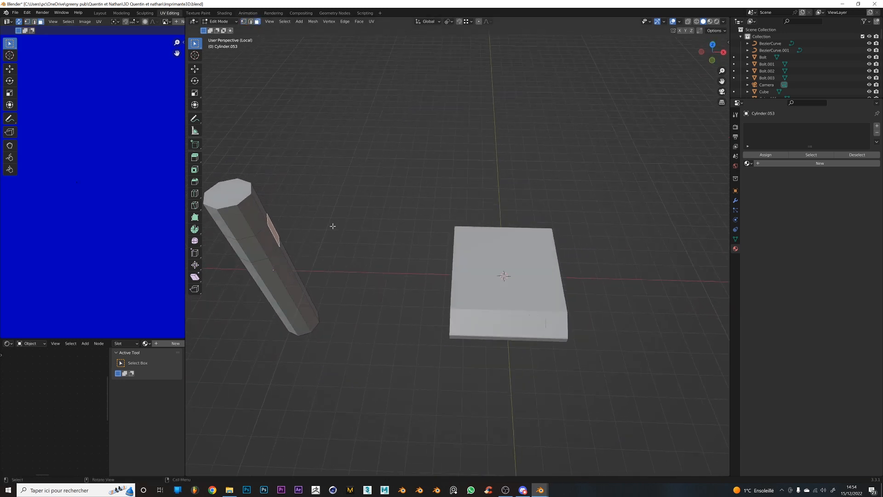
key(e)
click(390, 216)
mouse_move(391, 216)
middle_down()
mouse_move(391, 234)
mouse_move(395, 203)
middle_up()
middle_drag(493, 280, 444, 214)
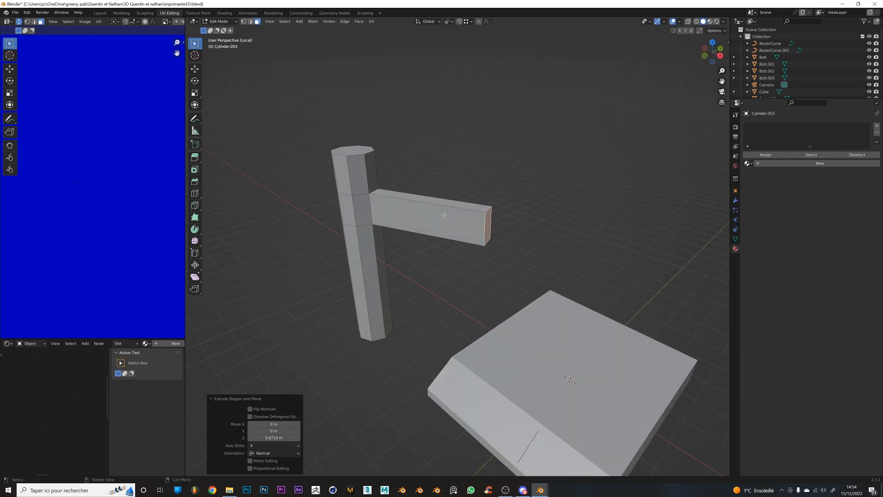
Select the post's top and bottom cap faces and mark their borders as seams
click(251, 21)
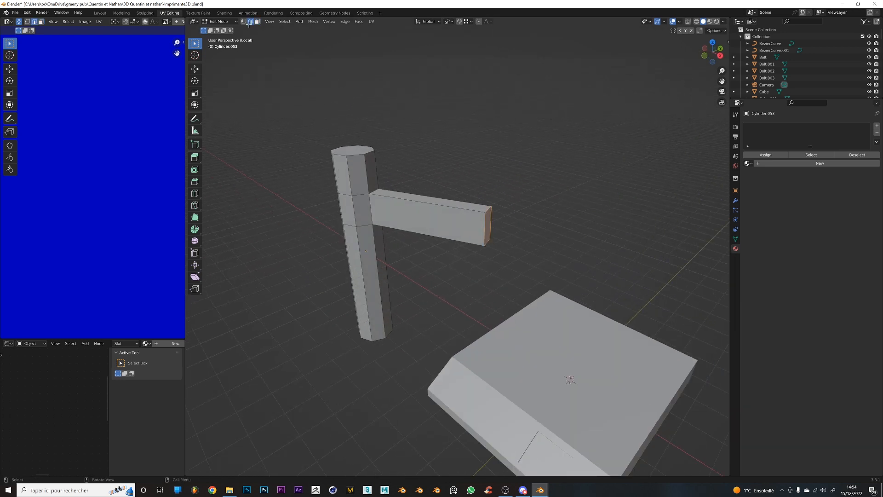
click(257, 22)
click(354, 148)
middle_drag(353, 148, 379, 336)
click(362, 291)
key(ctrl+e)
click(364, 292)
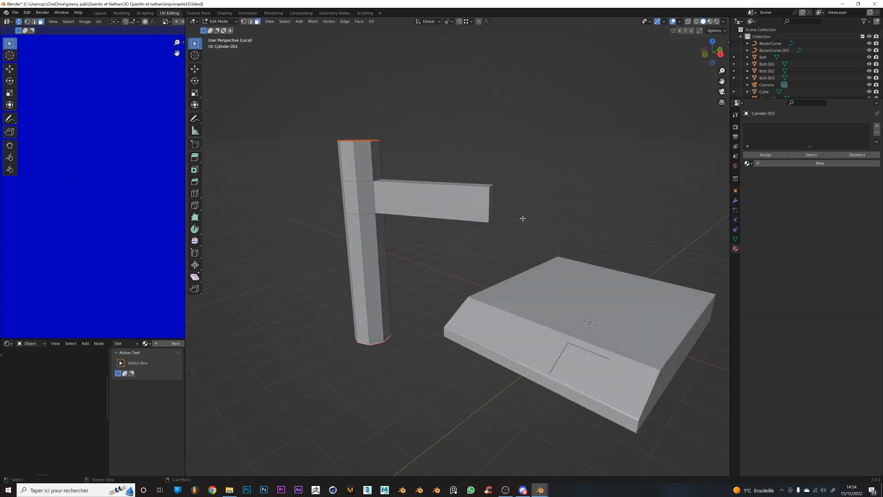
Select the end face of the horizontal arm and mark its border as a seam
click(491, 197)
middle_drag(491, 197, 406, 202)
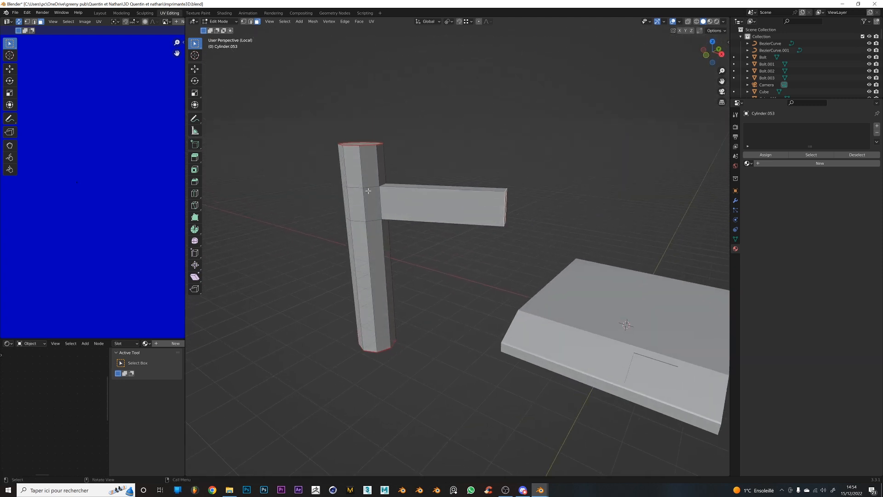
middle_drag(372, 284, 517, 207)
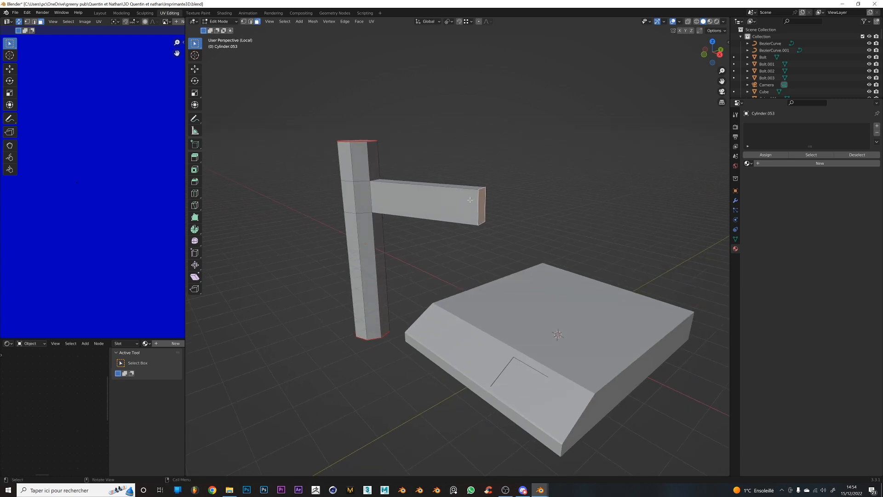
middle_drag(445, 199, 445, 220)
key(ctrl+e)
click(423, 217)
Select the edges where the arm joins the post and mark them as seams
click(250, 21)
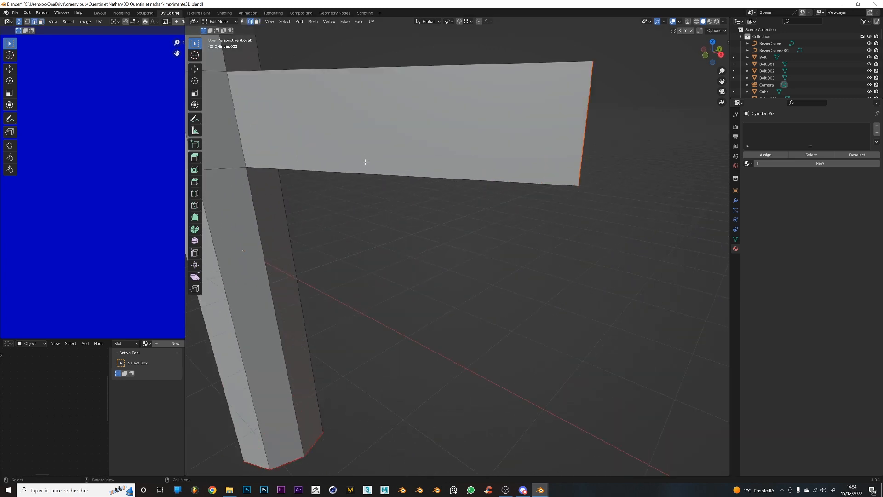
scroll(309, 173, up, 5)
middle_drag(309, 173, 298, 144)
shift+click(305, 160)
middle_drag(342, 166, 389, 220)
shift+click(438, 121)
scroll(512, 233, down, 5)
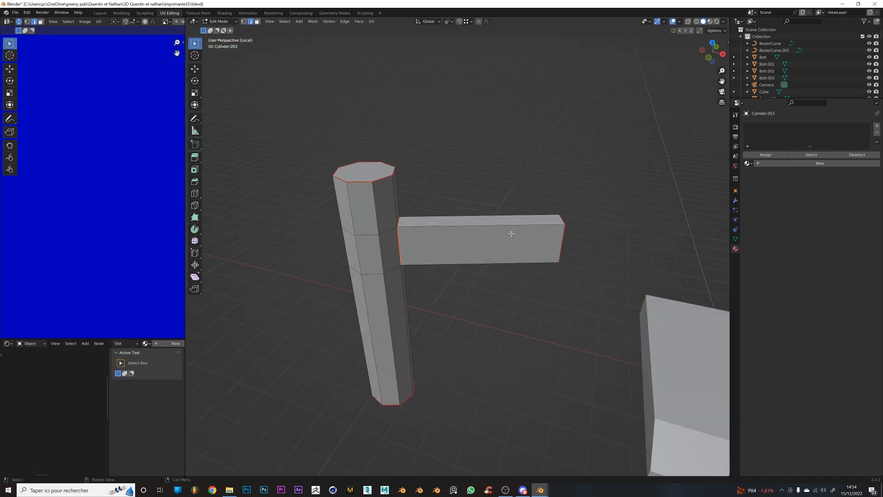
middle_drag(492, 232, 508, 213)
scroll(509, 221, down, 2)
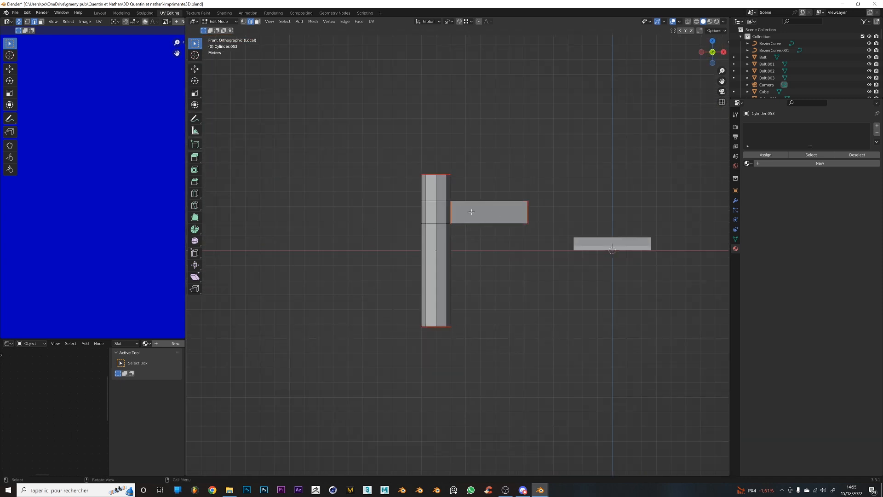
middle_drag(472, 212, 466, 254)
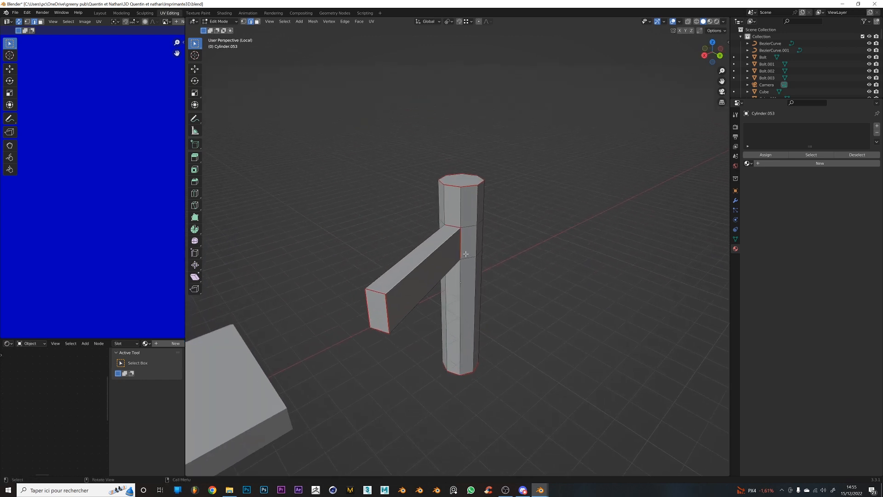
Select the arm's lower long edge between its end face and the post, and mark it as a seam
middle_drag(311, 51, 304, 90)
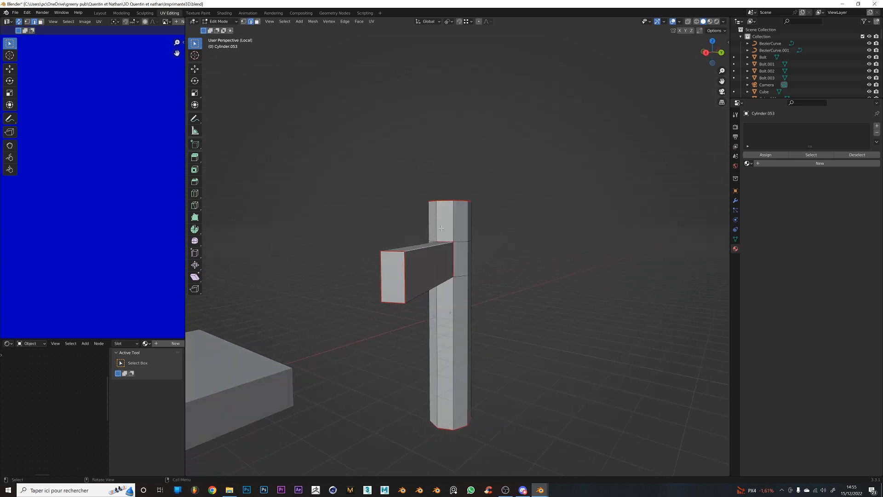
middle_drag(438, 301, 530, 260)
click(431, 284)
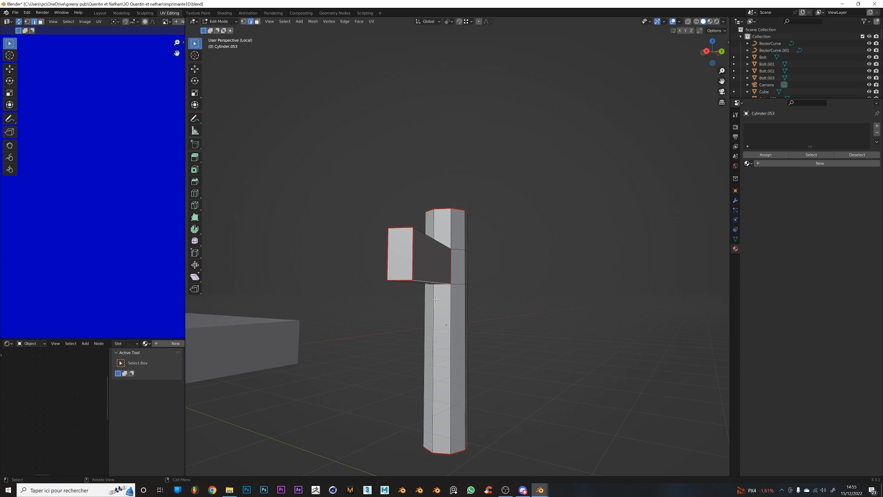
middle_drag(436, 300, 428, 265)
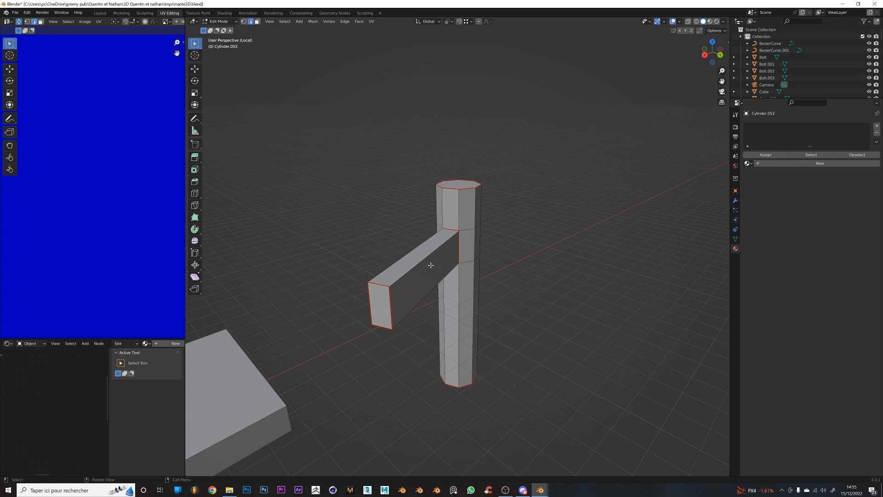
click(418, 306)
right_click(436, 285)
click(436, 283)
mouse_move(436, 283)
middle_down()
mouse_move(414, 285)
mouse_move(435, 289)
middle_up()
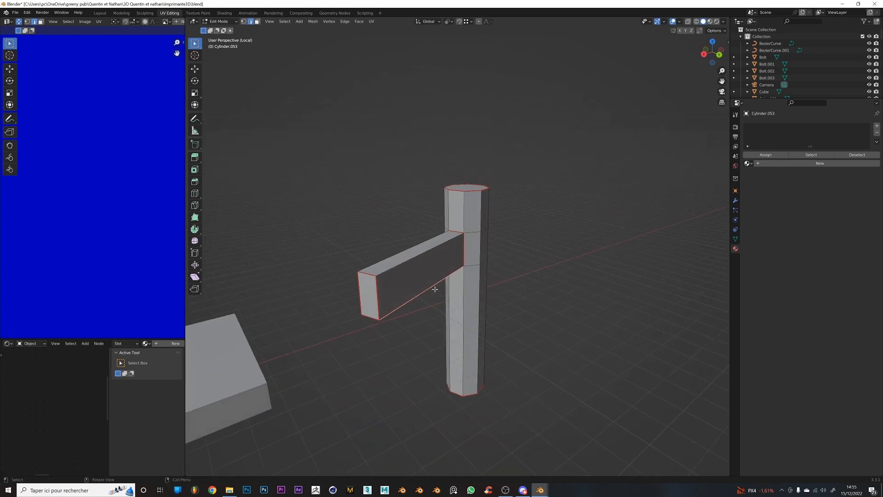
Select a vertical edge on the post's side facing away from the arm and mark it as a seam
middle_drag(426, 248, 672, 298)
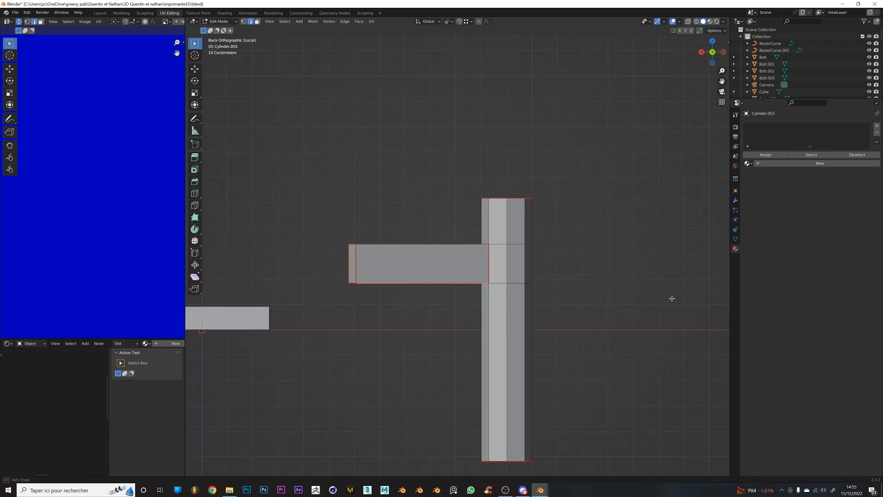
click(507, 214)
right_click(507, 215)
click(507, 213)
Return to Object Mode and apply All Transforms to the post with the arm
middle_drag(529, 243, 411, 304)
key(a)
scroll(412, 305, down, 2)
key(Tab)
key(ctrl+a)
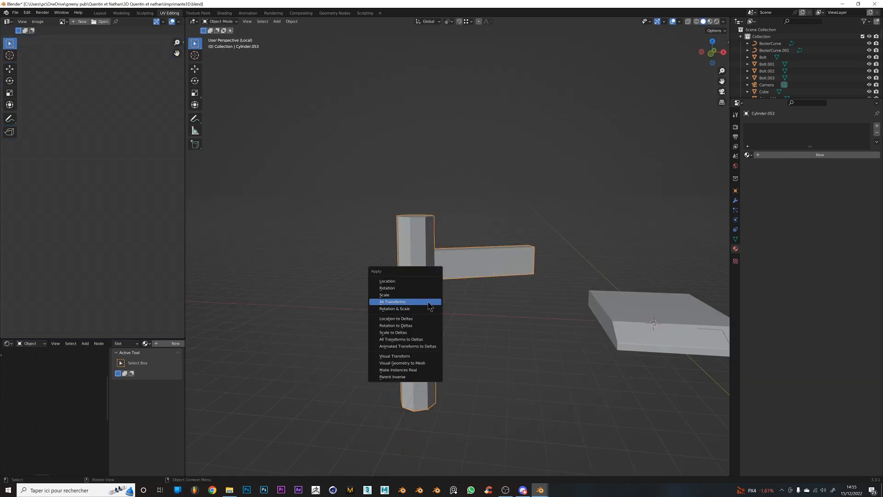
click(430, 303)
right_click(428, 303)
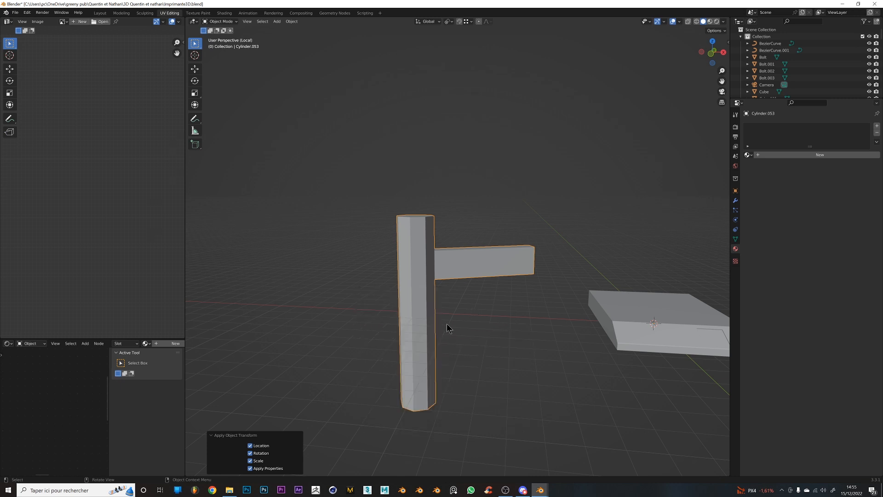
Set the post object's origin to its geometry
middle_drag(447, 327, 430, 306)
right_click(430, 306)
mouse_move(390, 339)
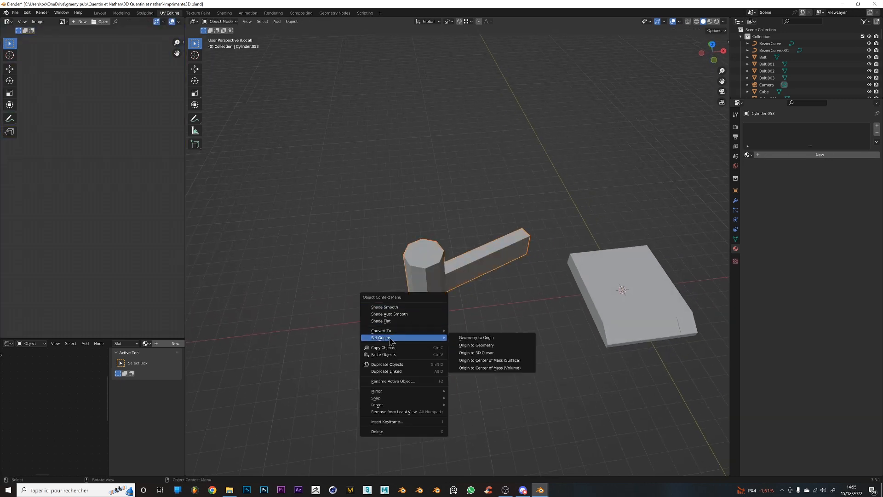
click(476, 345)
Select the post's bottom cap face and snap the 3D cursor to it
middle_drag(479, 349, 418, 333)
key(Tab)
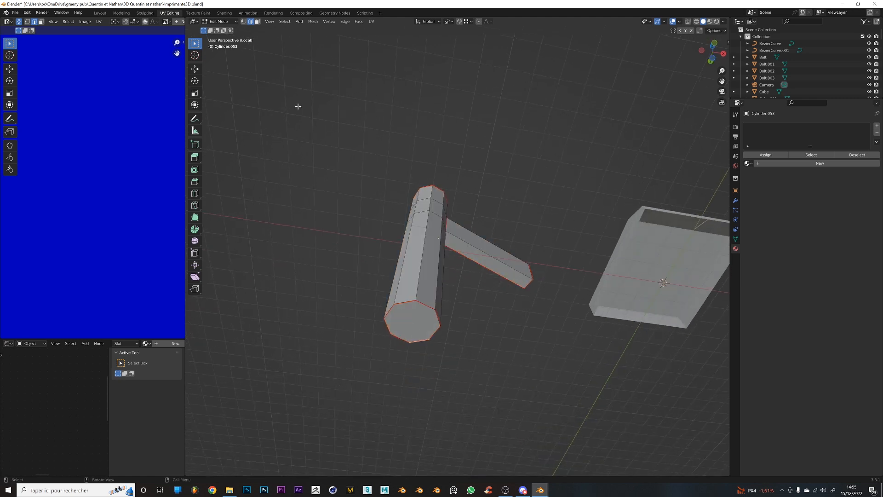
click(257, 22)
click(413, 322)
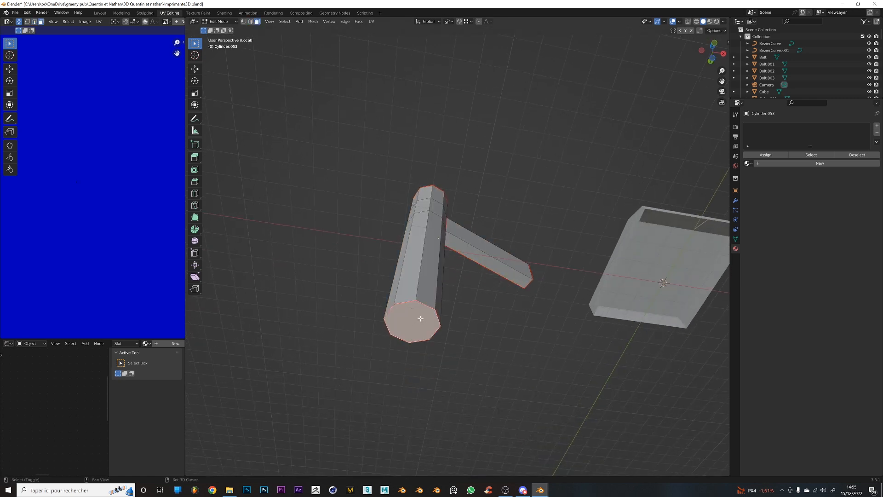
key(shift+s)
click(416, 337)
key(shift+s)
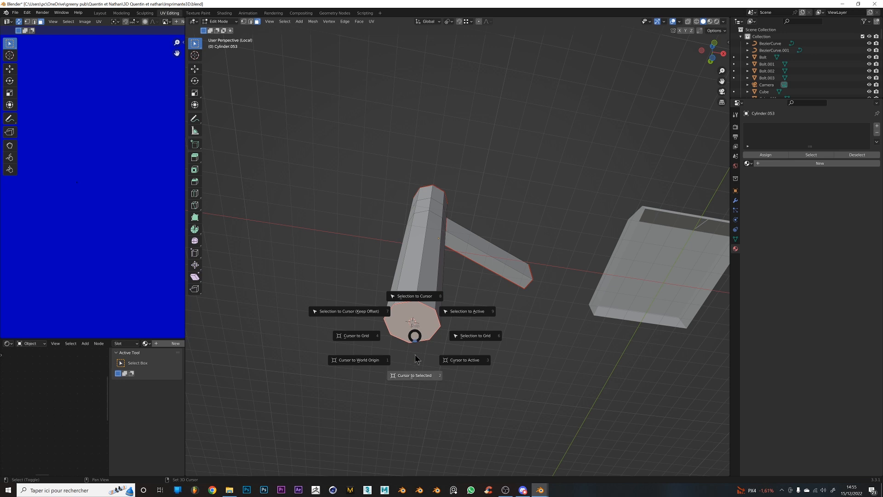
click(415, 376)
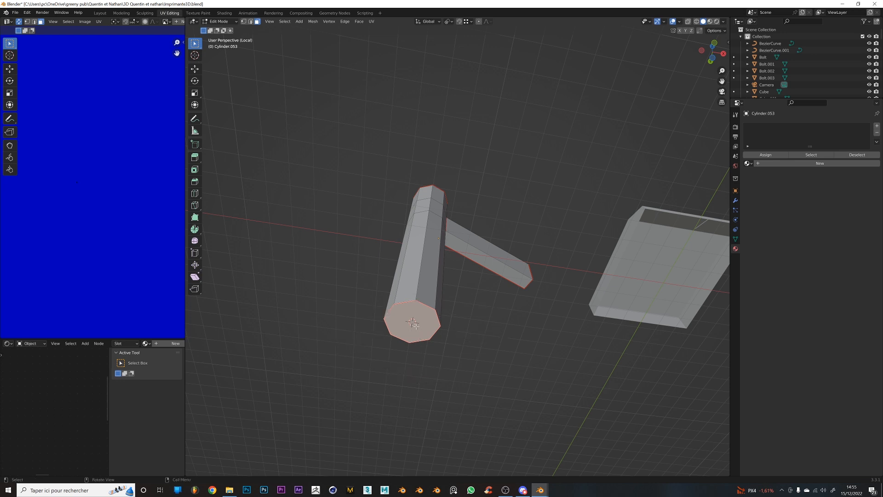
Return to Object Mode and set the post's origin to the 3D cursor
key(Tab)
right_click(417, 304)
mouse_move(417, 301)
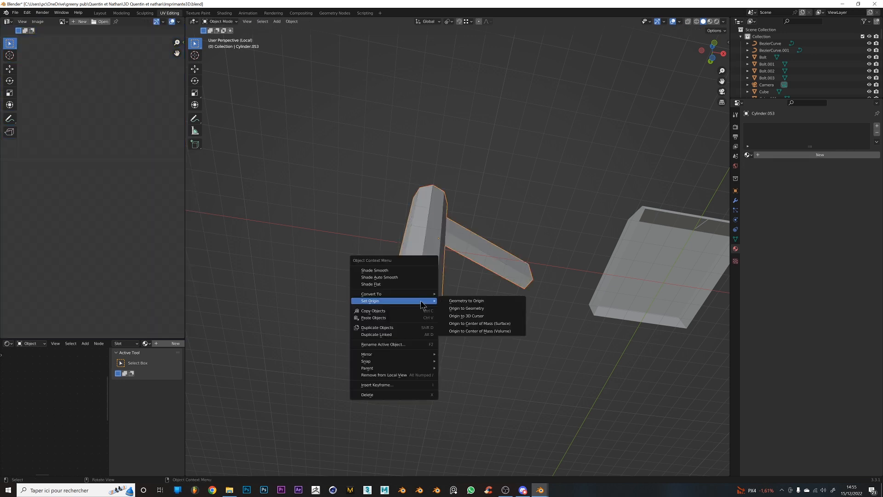
click(482, 316)
middle_drag(432, 314, 485, 321)
Unwrap all faces of the post and arm in Edit Mode and inspect the resulting UV layout
key(Tab)
key(alt+a)
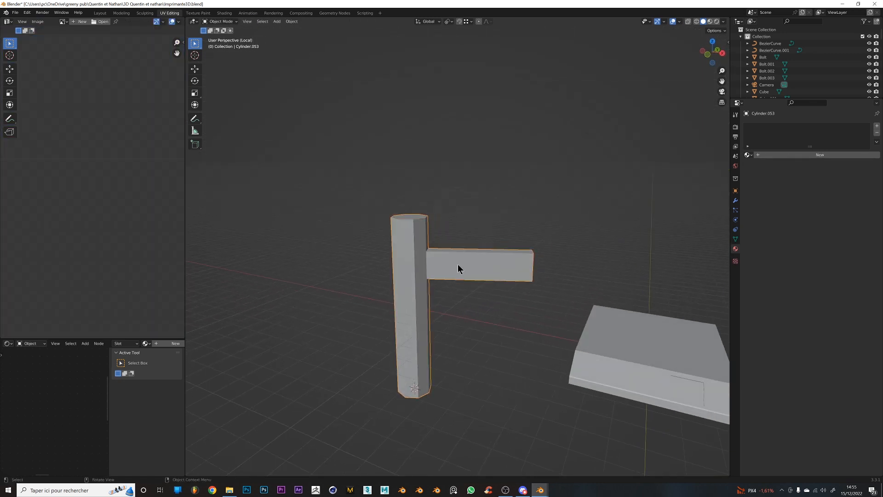
key(a)
key(u)
click(453, 261)
scroll(114, 244, down, 5)
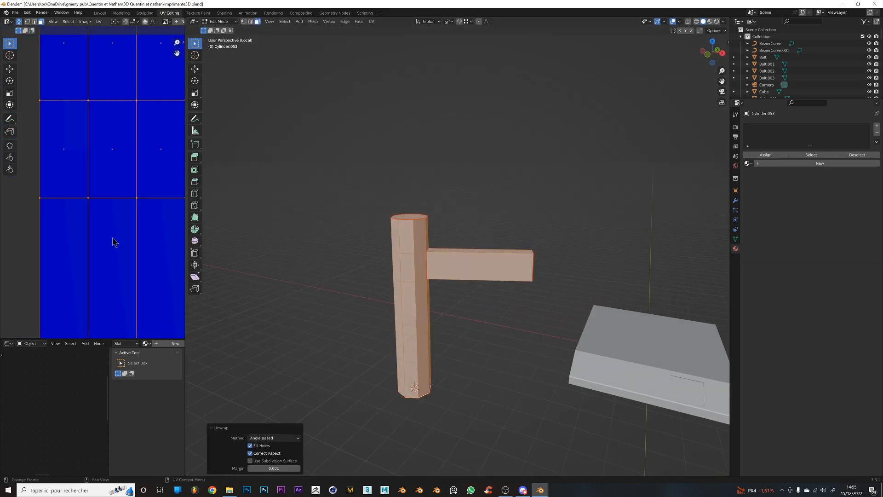
key(Tab)
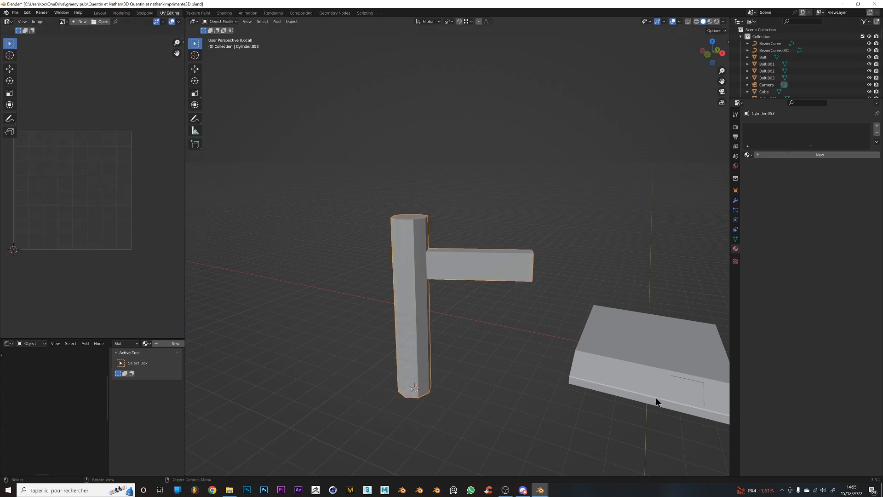
Extrude one side face in the post's middle band inward by about 0.46 m to form a recess
middle_drag(657, 403, 561, 338)
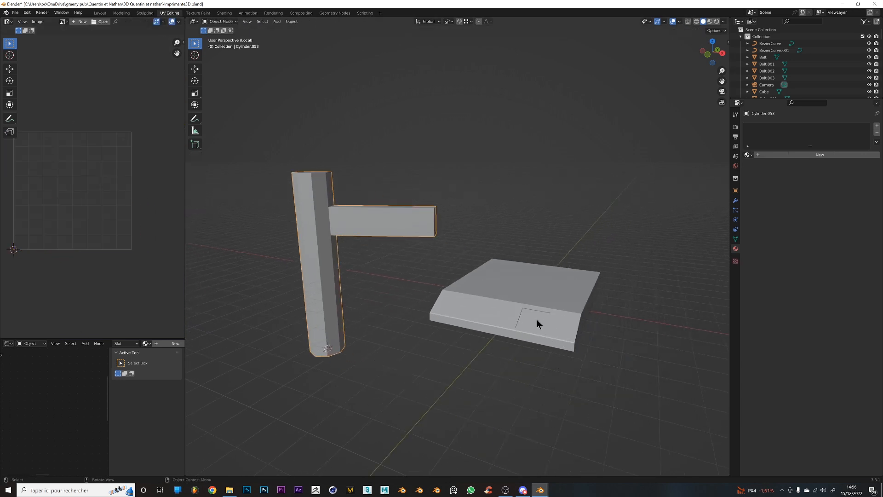
key(Tab)
middle_drag(302, 254, 586, 357)
click(397, 338)
key(e)
click(576, 351)
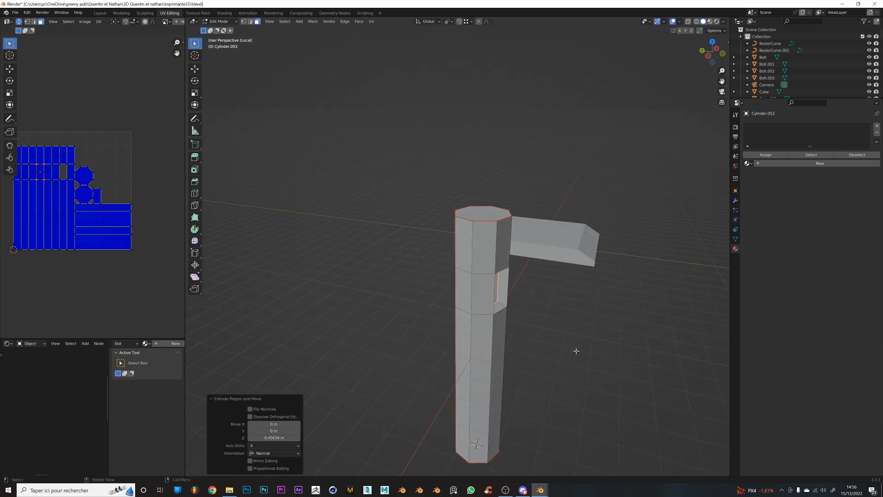
Mark the border of the recess's inner back face as a seam
scroll(575, 341, up, 4)
middle_drag(403, 275, 435, 141)
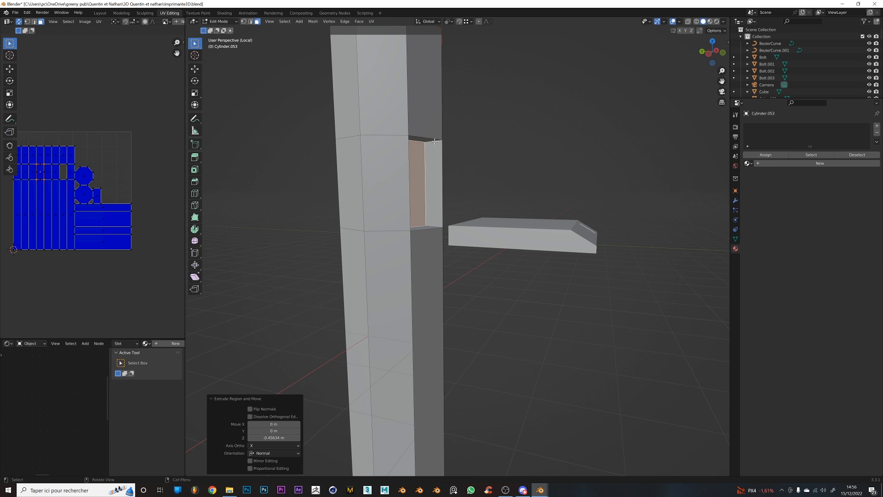
right_click(422, 166)
click(423, 168)
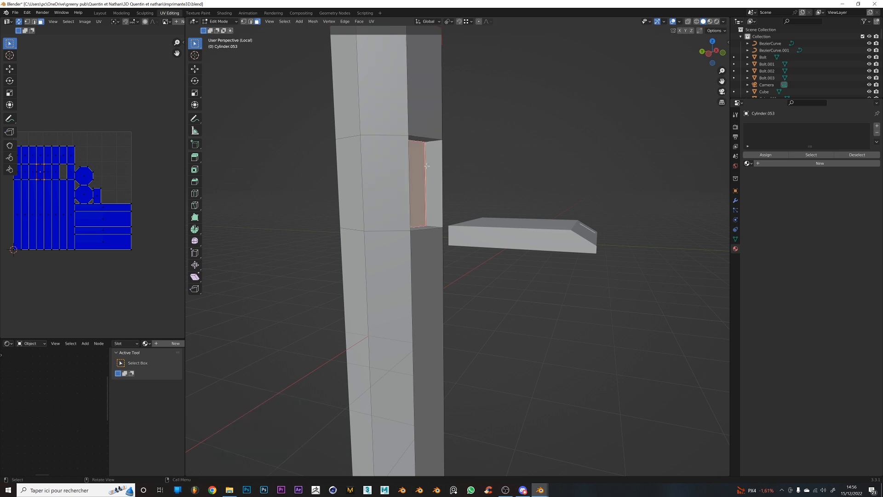
Select the top, bottom and side edges of the post's recess opening and mark them as seams
click(250, 21)
click(435, 137)
shift+click(413, 204)
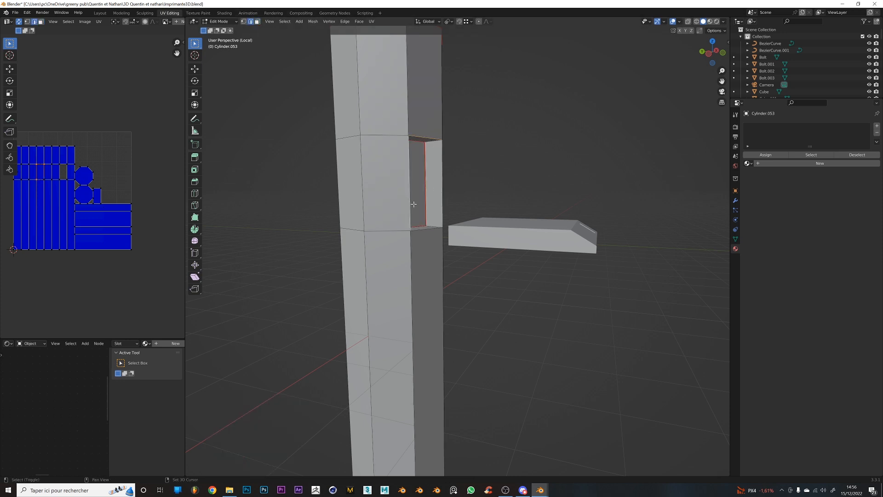
shift+click(434, 230)
shift+click(445, 202)
right_click(445, 203)
click(445, 204)
Select the remaining vertical edge of the post's recess opening and mark it as a seam
middle_drag(525, 255, 506, 259)
middle_drag(321, 179, 420, 254)
shift+click(404, 216)
right_click(405, 217)
click(404, 217)
Mark the short lower corner edge inside the post's recess as a seam
key(alt+a)
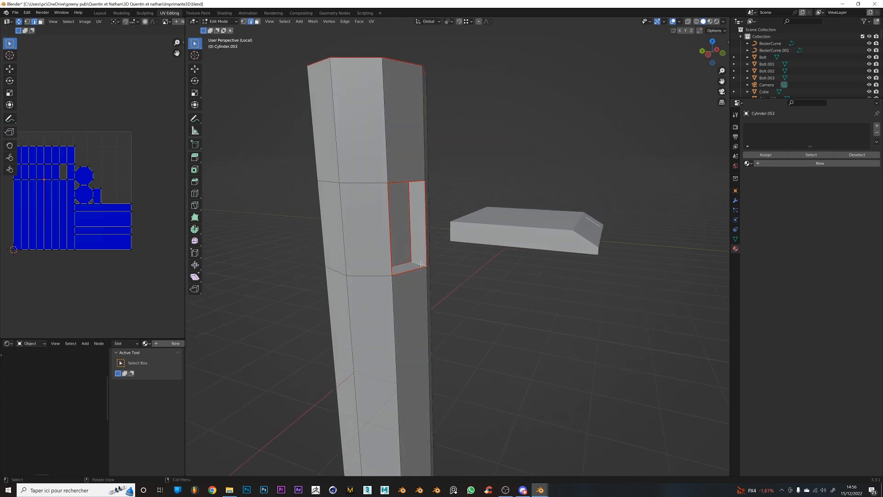
right_click(418, 268)
click(419, 269)
middle_drag(489, 253, 451, 247)
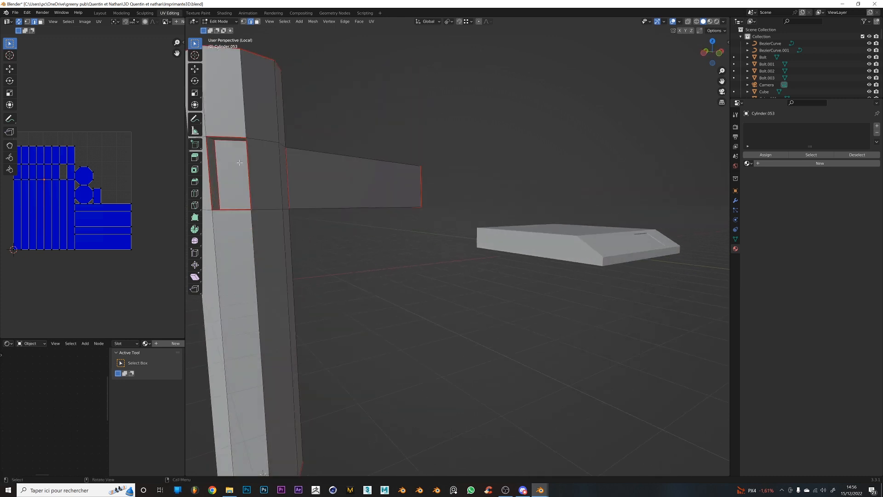
Select the whole post with its recess and unwrap it
shift+middle_drag(365, 225, 474, 272)
key(a)
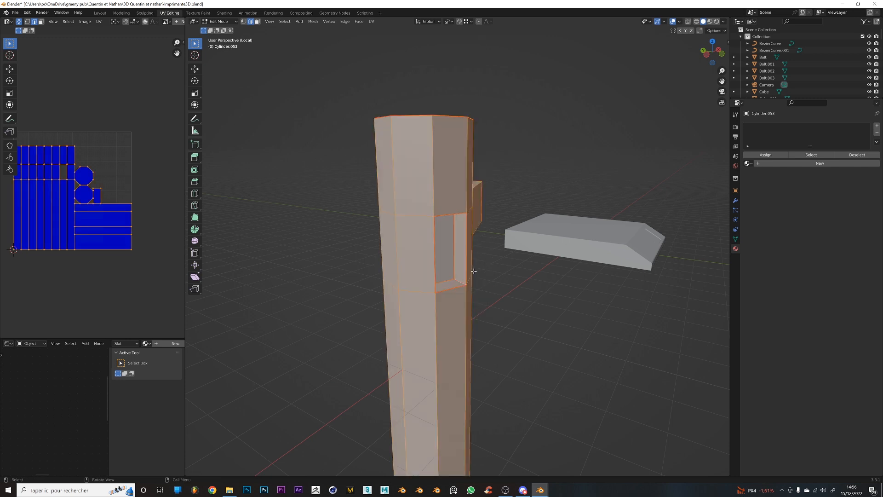
key(u)
click(474, 271)
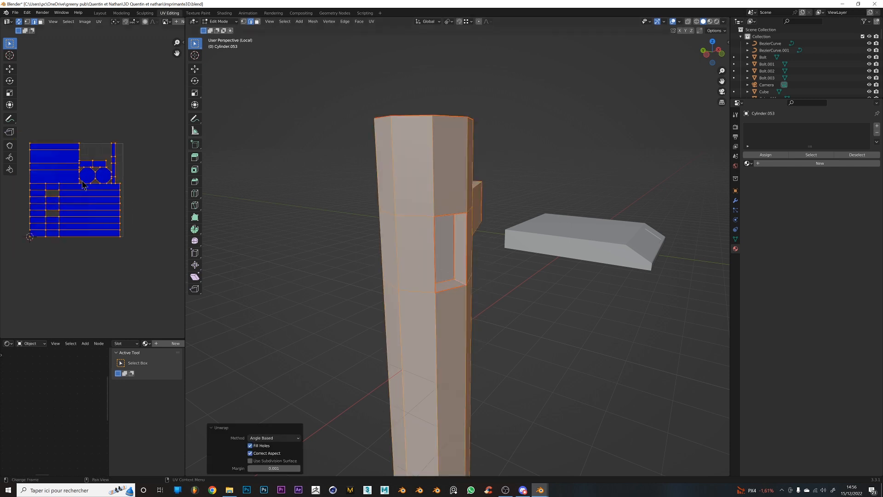
Switch from the post to the printer base, open its mesh for editing and focus on its screen recess
key(Tab)
middle_drag(419, 281, 612, 263)
click(504, 237)
key(Tab)
scroll(668, 257, up, 2)
shift+middle_drag(668, 257, 423, 247)
scroll(596, 290, up, 3)
scroll(621, 187, up, 3)
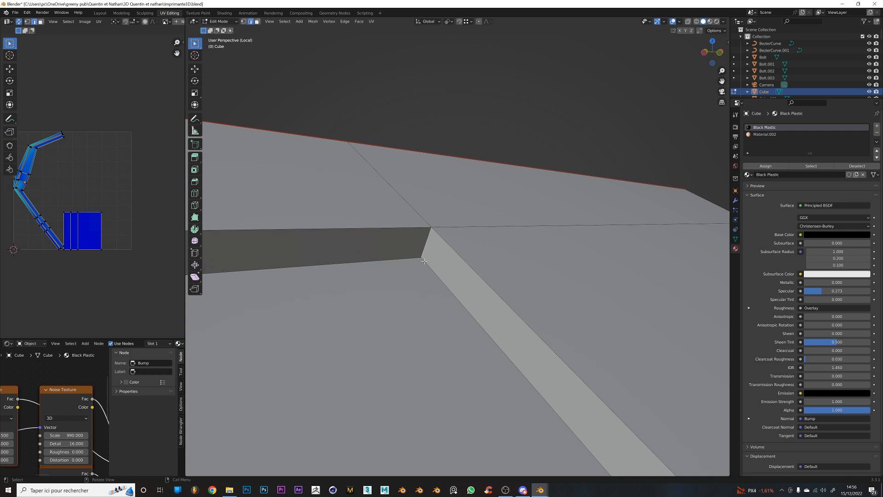
Select the four outer edges of the screen recess on the base's sloped front and mark them as seams
scroll(466, 288, down, 6)
middle_drag(533, 296, 501, 316)
key(ctrl+e)
scroll(458, 276, up, 2)
shift+middle_drag(203, 257, 250, 233)
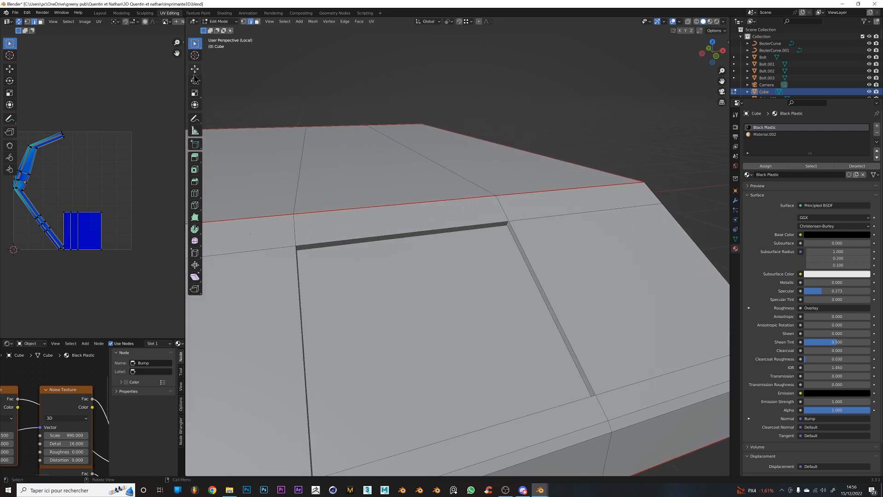
middle_drag(445, 238, 465, 227)
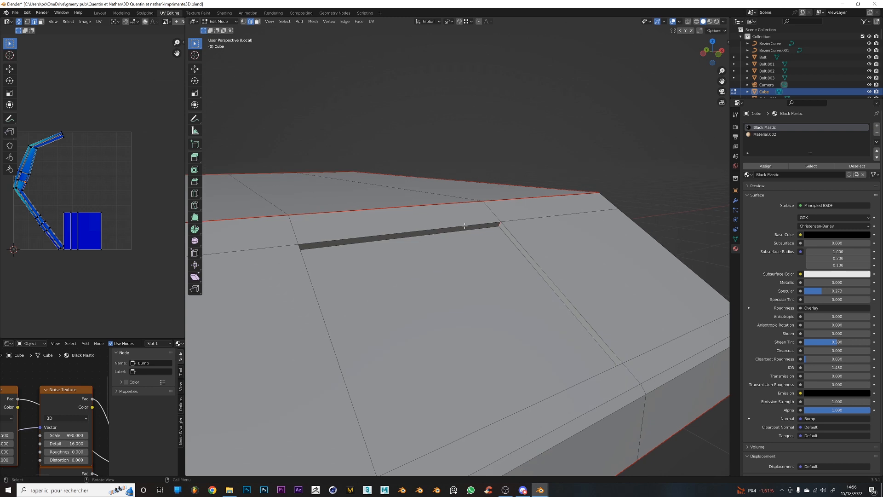
shift+click(506, 230)
shift+click(317, 284)
shift+click(533, 414)
right_click(507, 360)
click(507, 359)
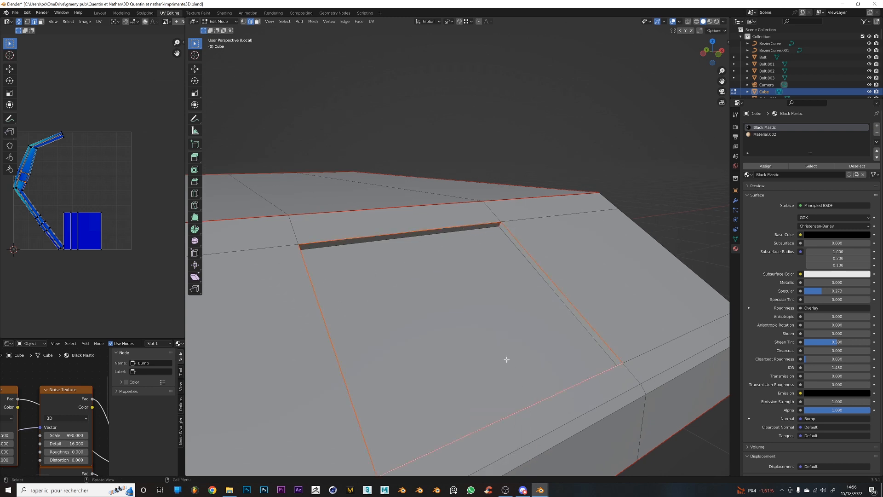
Select the inner face of the base's screen recess and mark its border as a seam
click(259, 23)
click(472, 308)
key(ctrl+e)
click(472, 307)
click(561, 141)
middle_drag(560, 142, 435, 264)
scroll(514, 257, down, 5)
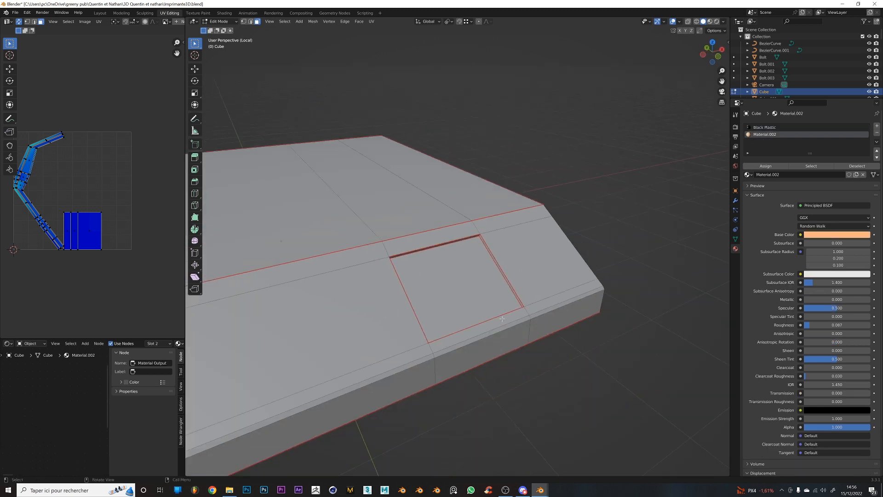
Select the entire printer base and unwrap it with the screen recess seams
key(a)
key(u)
click(502, 307)
Examine the base's UV islands for stretching and compare them with the base's side walls and corners
scroll(115, 232, up, 4)
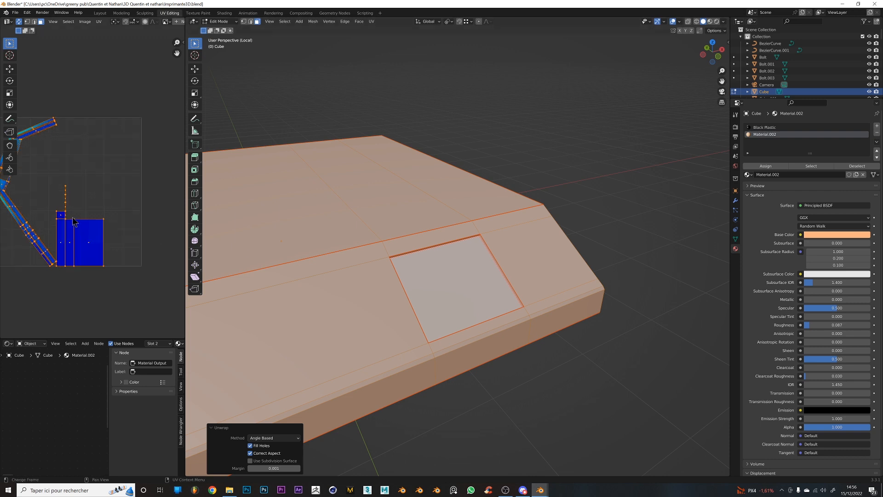
scroll(454, 366, down, 3)
middle_drag(454, 366, 528, 348)
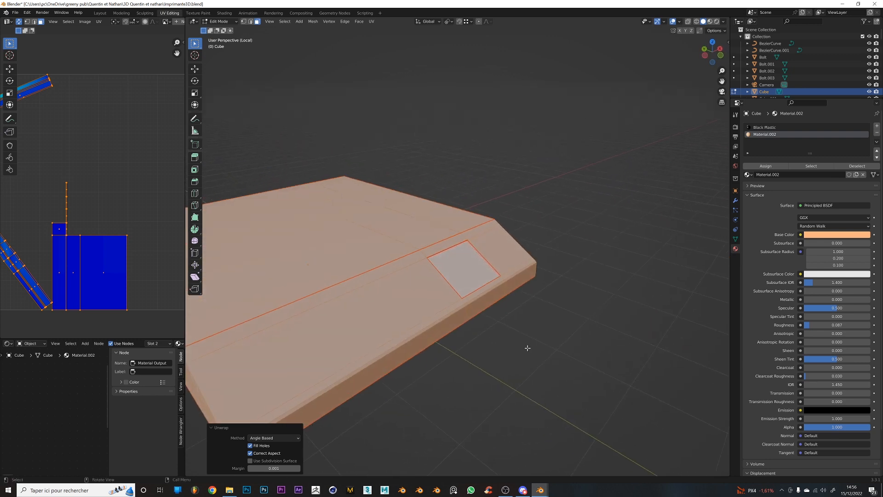
scroll(41, 246, down, 2)
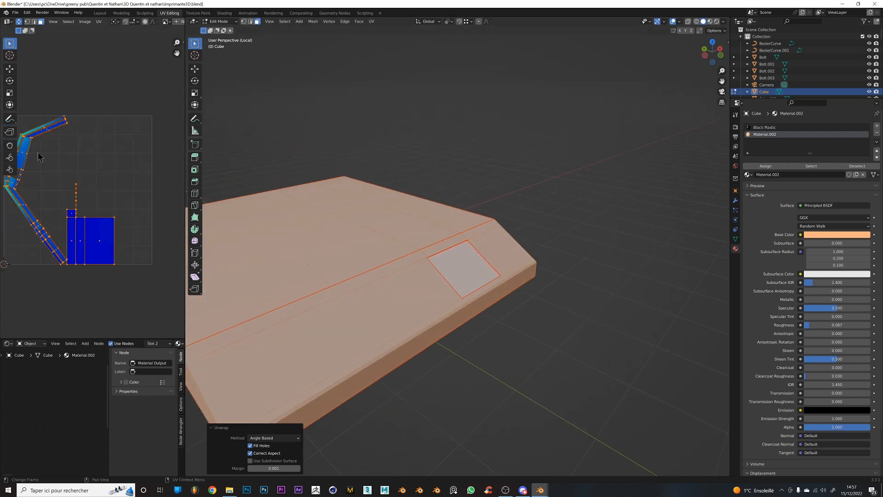
key(Tab)
scroll(478, 297, down, 3)
key(Tab)
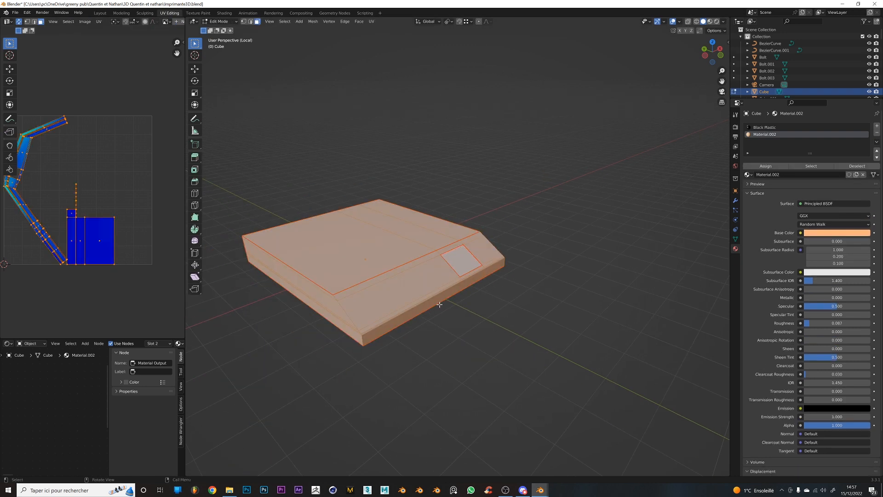
middle_drag(440, 304, 471, 239)
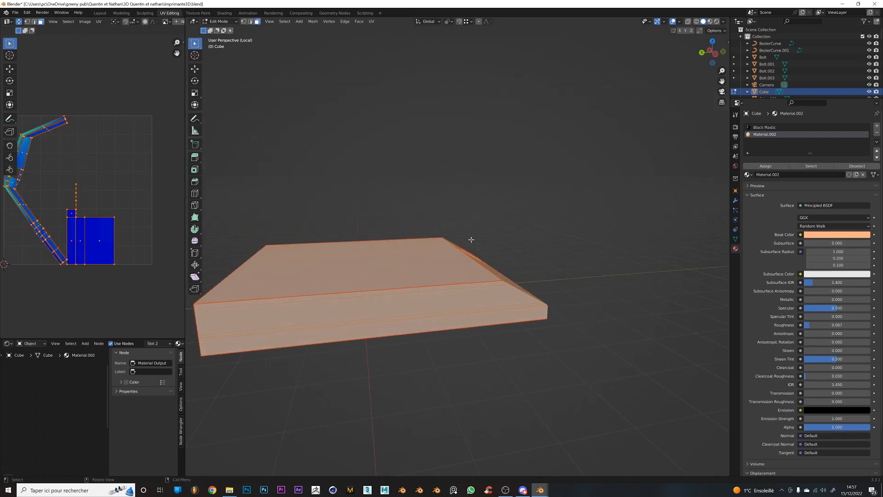
middle_drag(232, 302, 523, 339)
scroll(43, 223, up, 1)
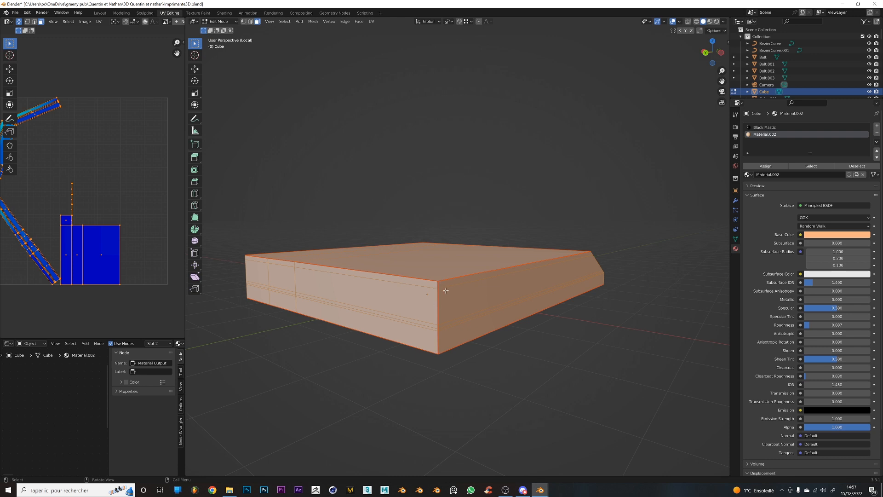
middle_drag(446, 290, 495, 304)
Select the vertical edge at one corner of the base's side walls and mark it as a seam
alt+click(551, 309)
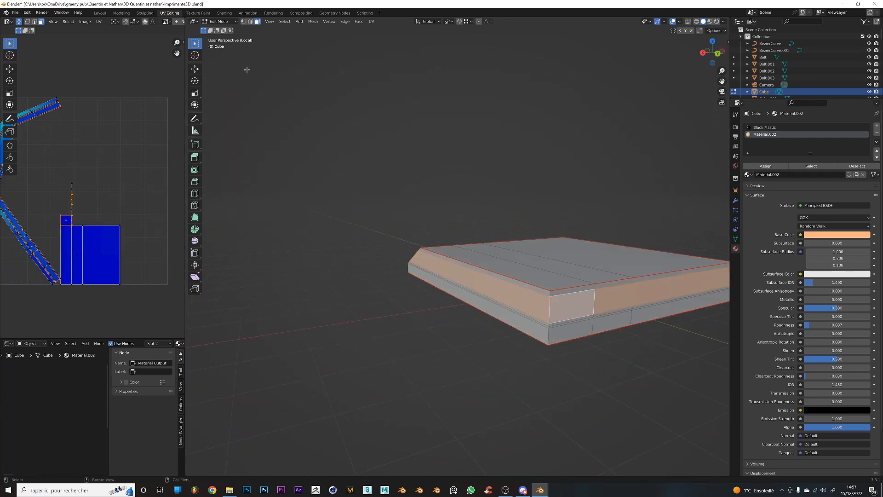
click(250, 22)
alt+click(552, 307)
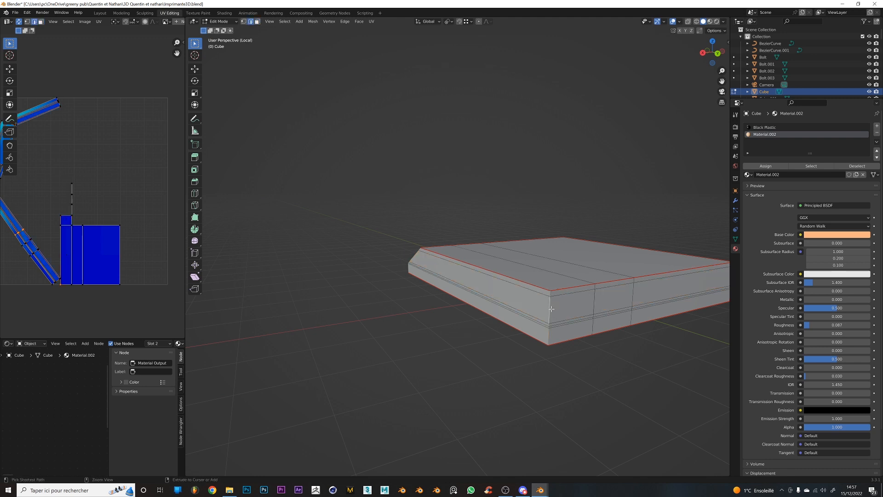
key(ctrl+e)
click(553, 308)
Select all of the base's geometry and unwrap it with the newly seamed corner
key(a)
key(u)
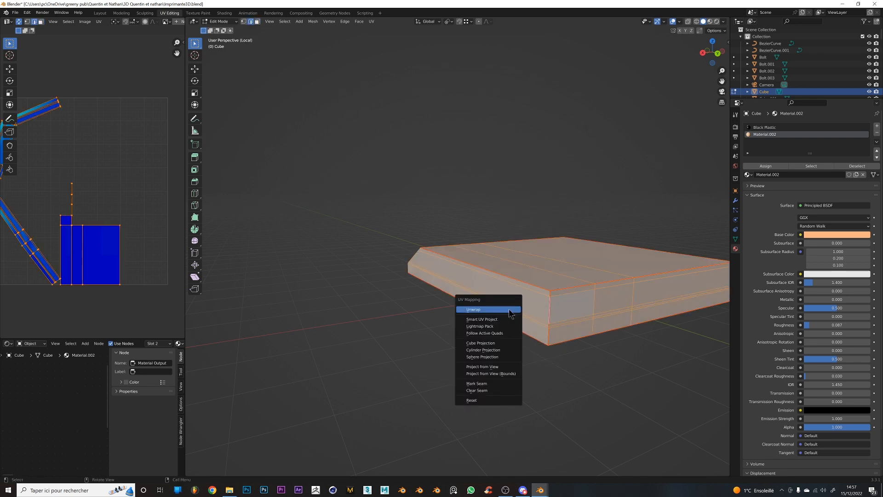
click(510, 313)
Examine the UV strip of the base's side walls for stretching around its bends and compare it with the model
scroll(147, 270, up, 4)
scroll(122, 263, up, 2)
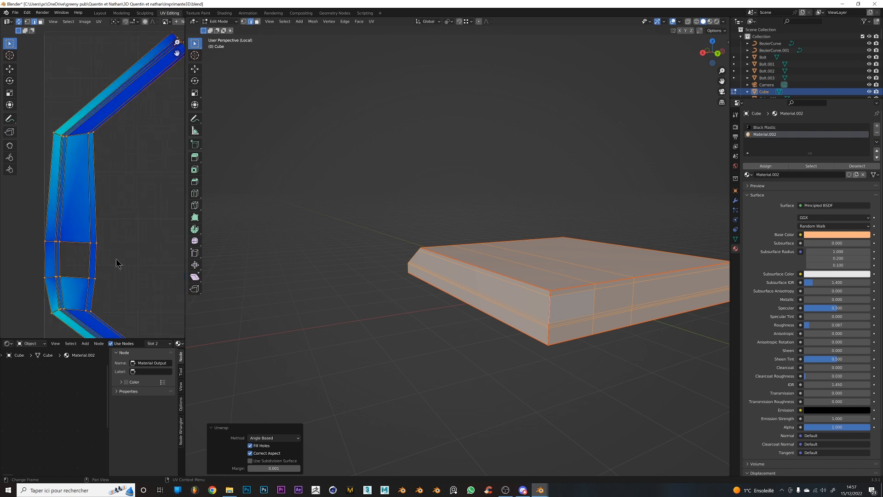
scroll(106, 267, down, 2)
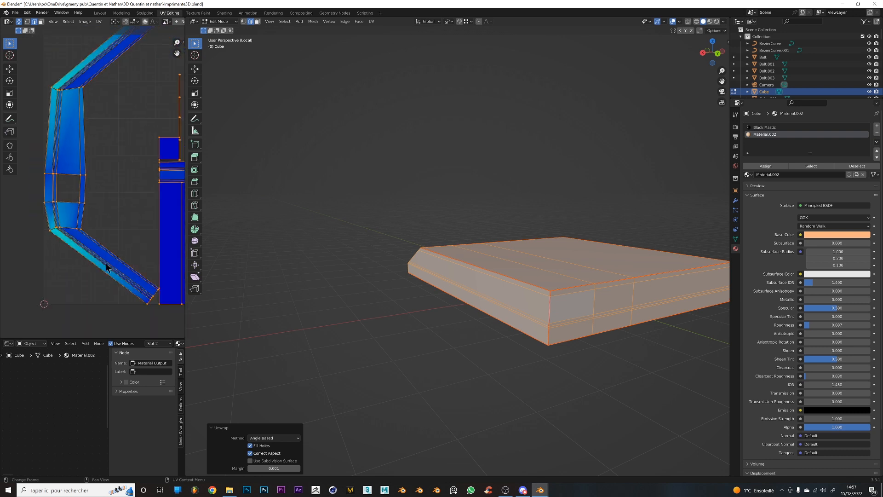
scroll(100, 271, up, 4)
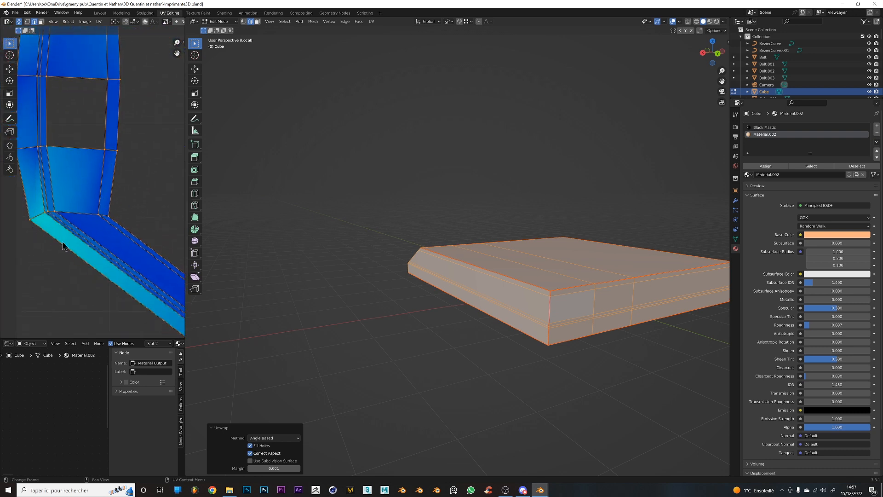
scroll(45, 239, up, 3)
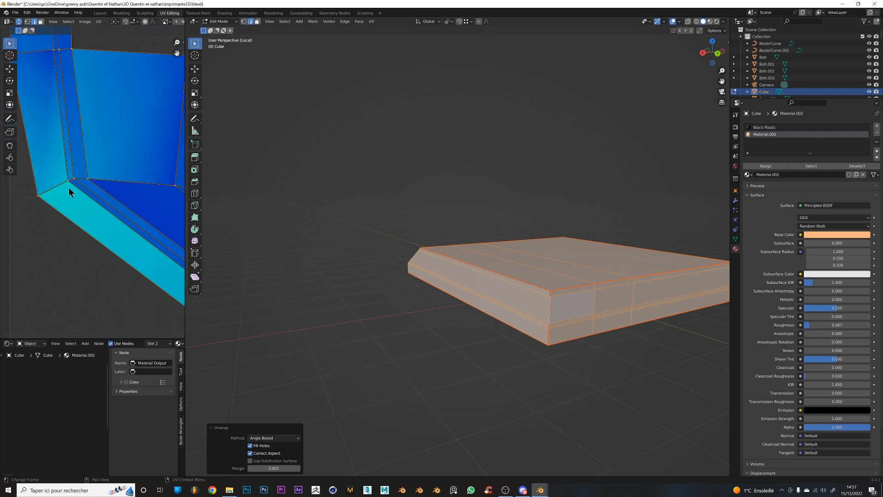
middle_drag(411, 287, 583, 306)
scroll(583, 305, down, 2)
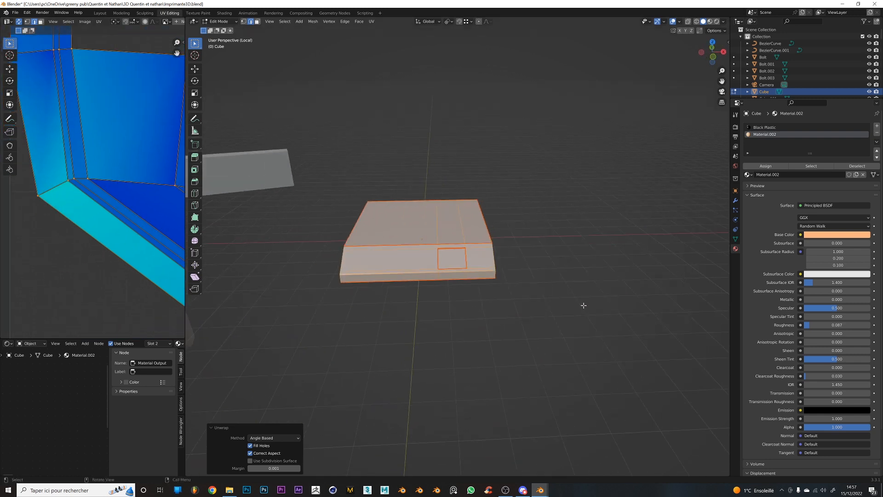
scroll(85, 256, down, 6)
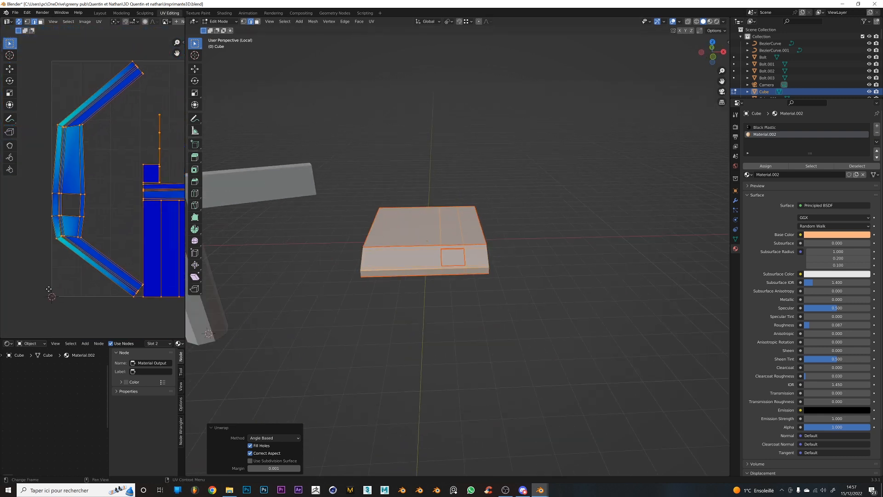
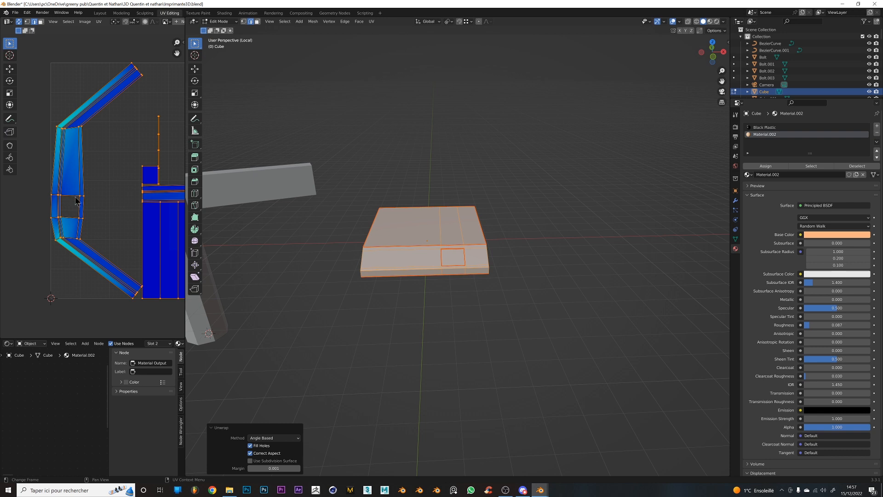
scroll(85, 218, up, 6)
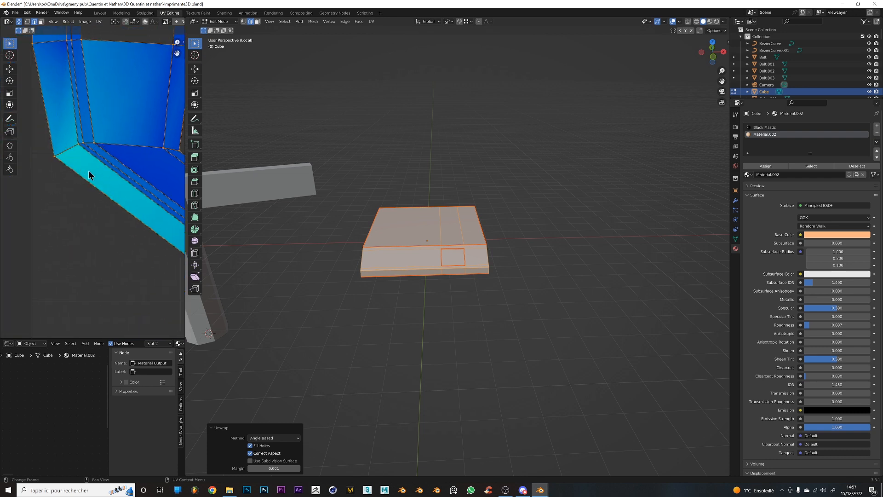
scroll(109, 197, down, 8)
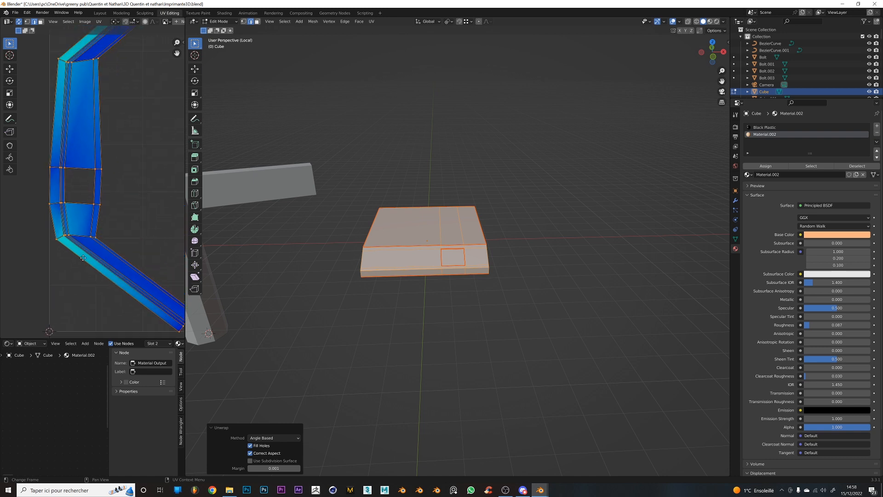
scroll(81, 267, down, 2)
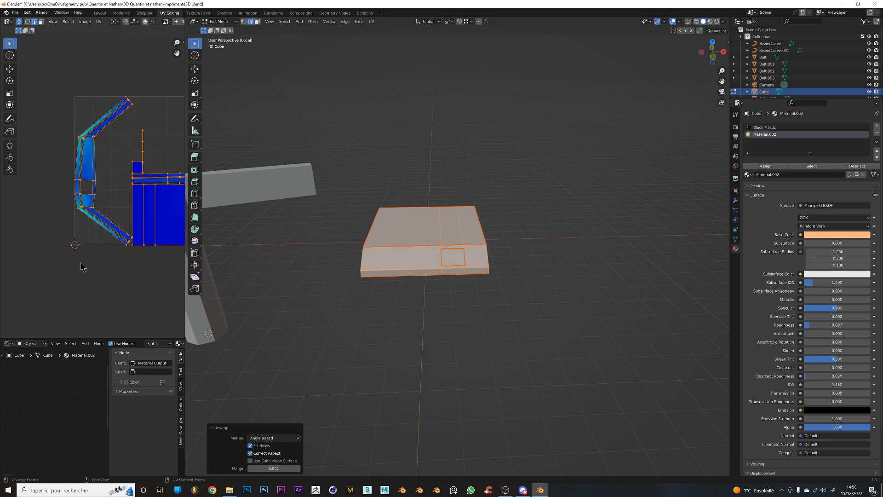
scroll(81, 265, up, 8)
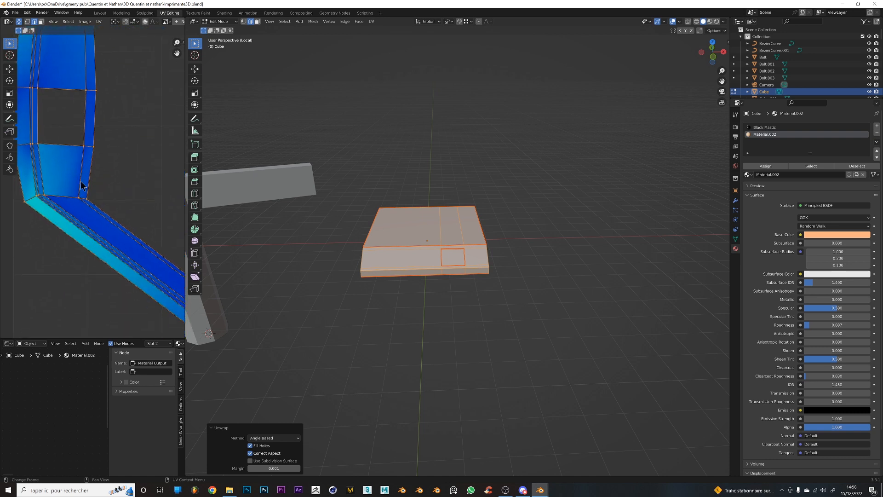
scroll(81, 185, up, 4)
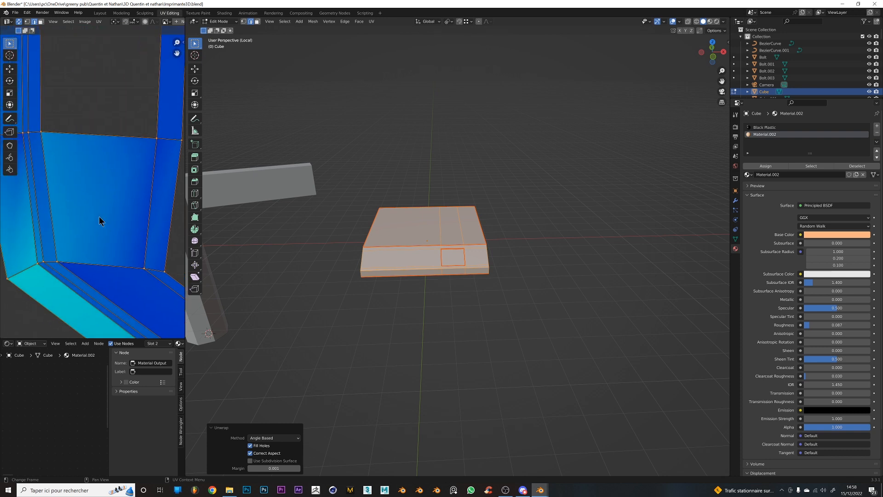
middle_drag(41, 265, 83, 185)
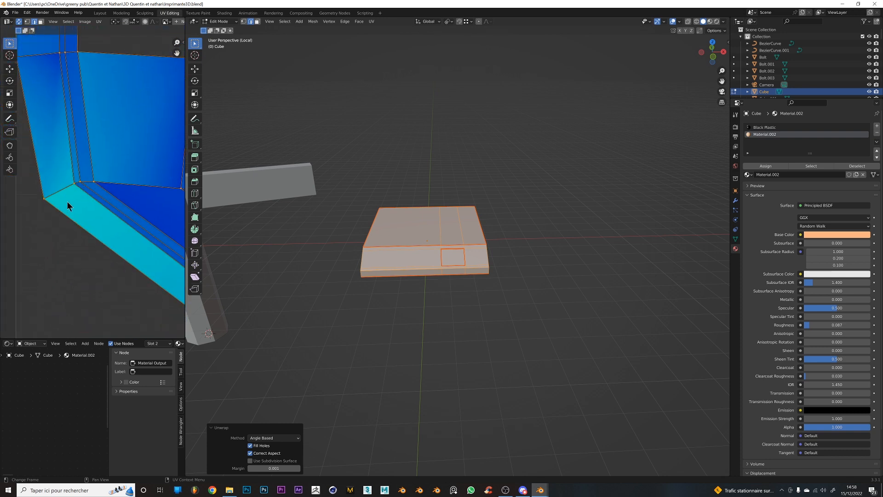
Mark the remaining corner edges of the base's side walls as seams and unwrap the whole base again
middle_drag(350, 242, 428, 265)
scroll(441, 303, up, 3)
middle_drag(413, 374, 465, 274)
key(alt+a)
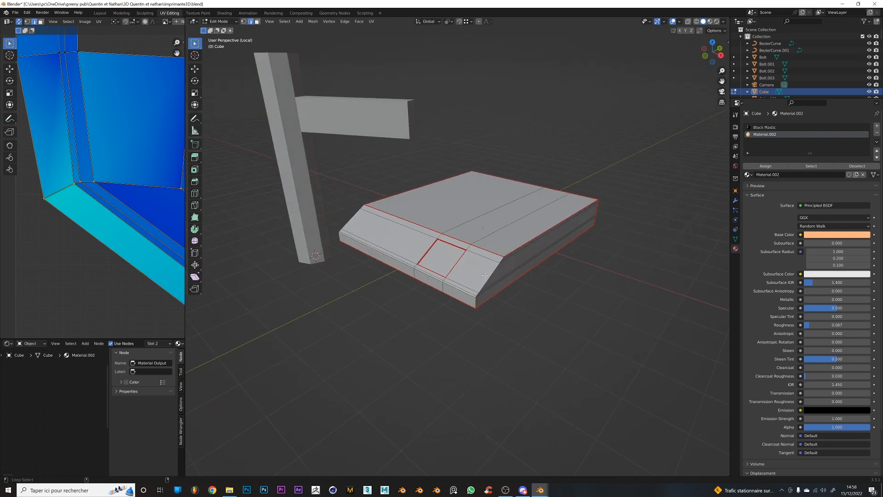
key(a)
key(u)
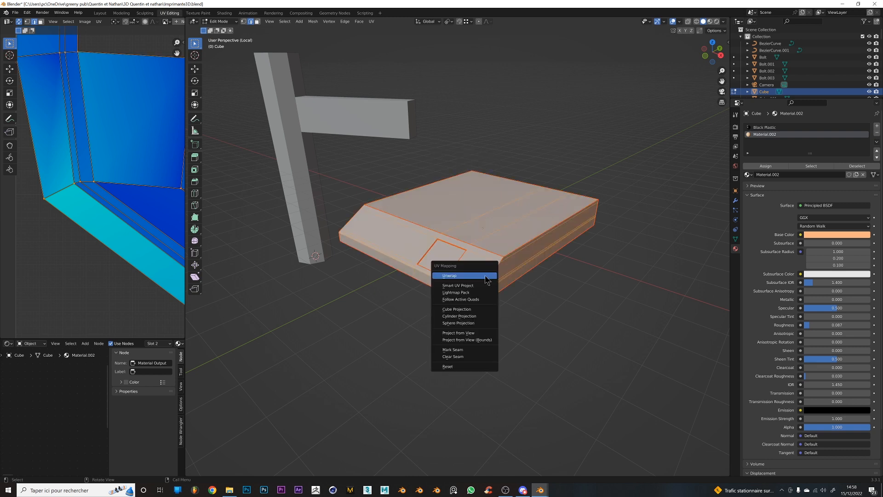
click(486, 276)
Select the base's faces region by region, linked and delimited by seam, to examine the matching UV islands
scroll(119, 272, up, 4)
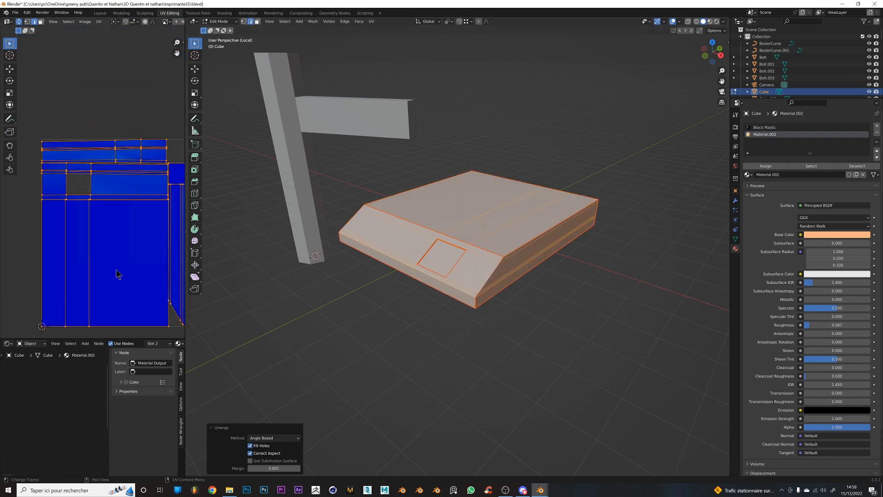
middle_drag(400, 350, 365, 336)
middle_drag(570, 248, 567, 247)
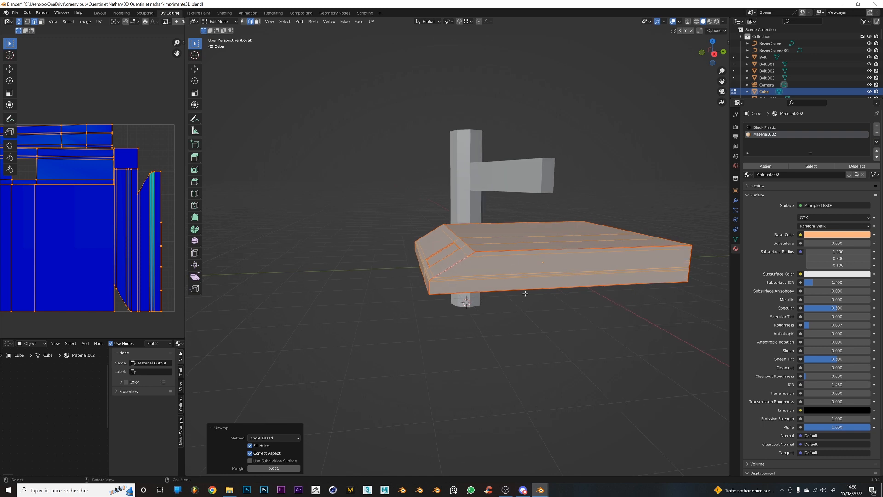
click(543, 257)
key(l)
middle_drag(606, 300, 373, 296)
click(512, 296)
key(l)
scroll(512, 297, down, 4)
click(508, 315)
key(l)
scroll(359, 292, up, 4)
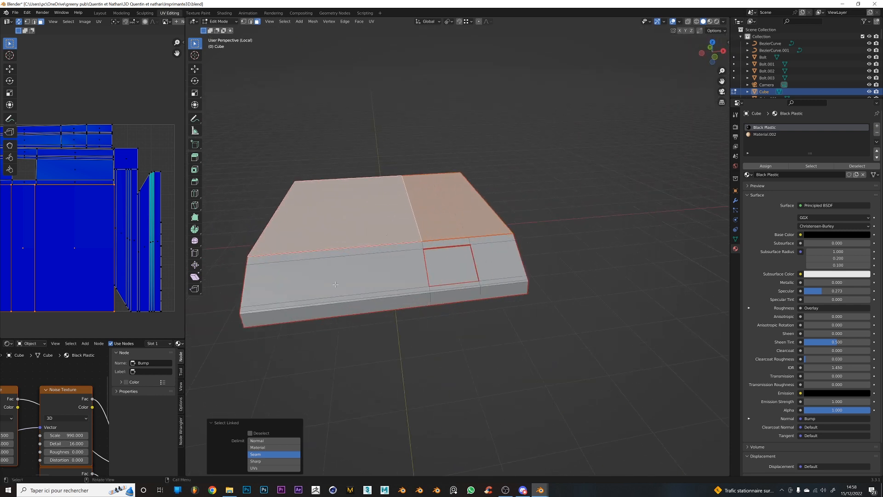
click(332, 279)
key(l)
scroll(94, 243, down, 3)
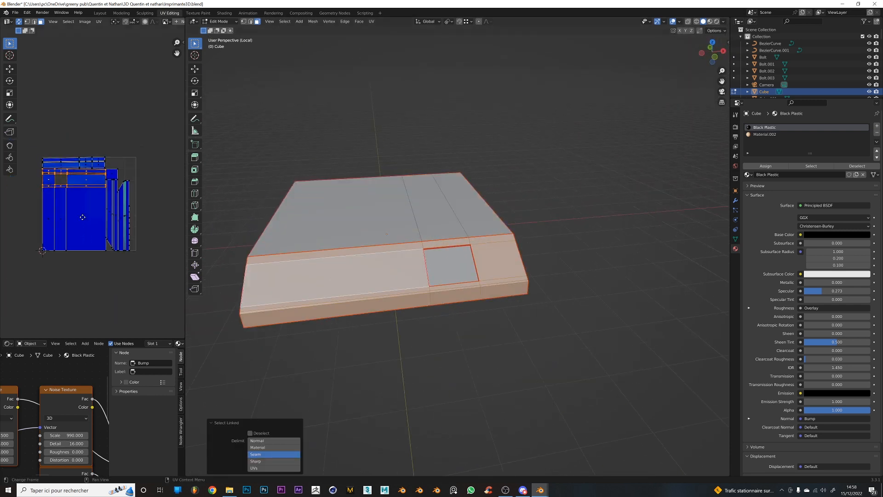
scroll(129, 294, up, 6)
Finish editing the base and leave the isolated view to show the complete printer
key(Tab)
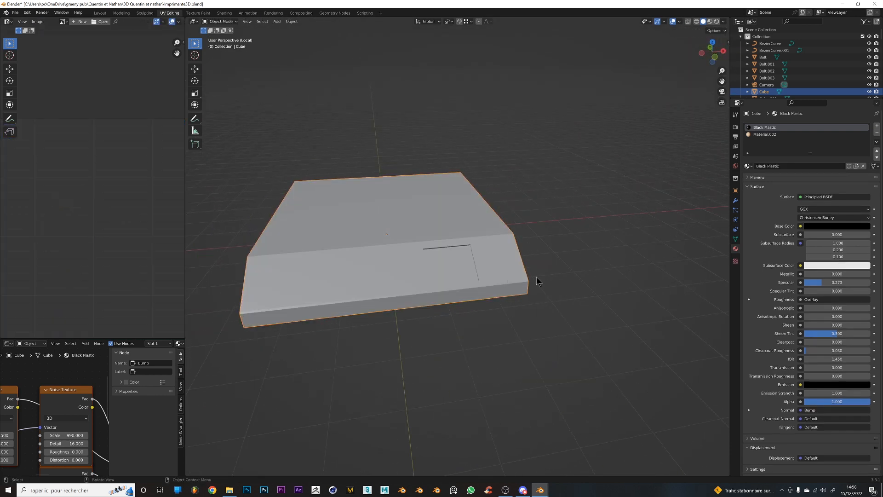
click(504, 352)
click(425, 256)
key(KP_Divide)
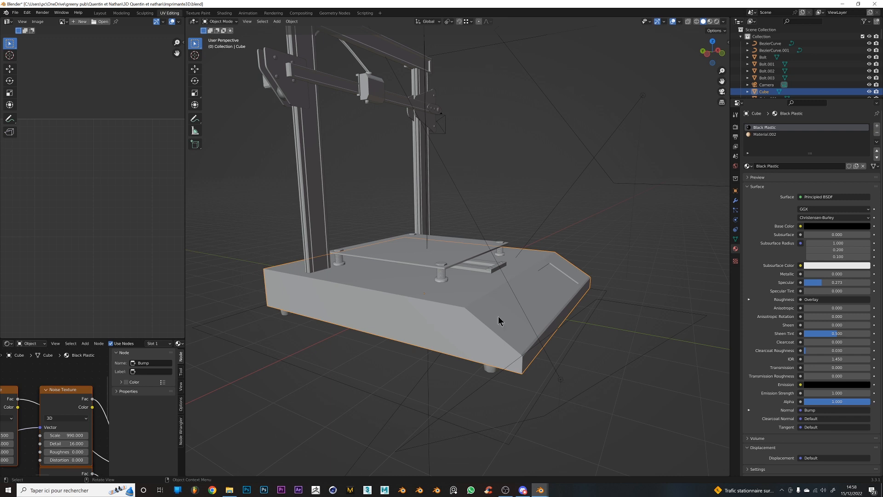
Merge all of the base's vertices by distance and return to Object Mode
key(Tab)
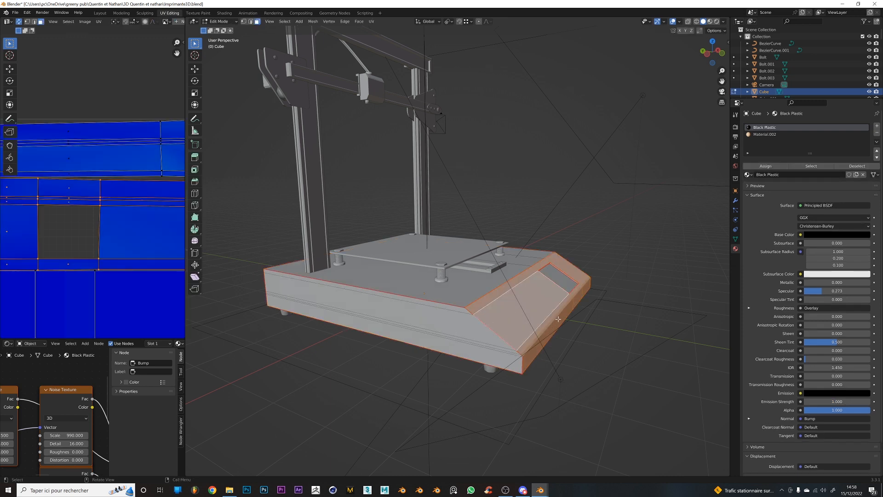
key(a)
key(m)
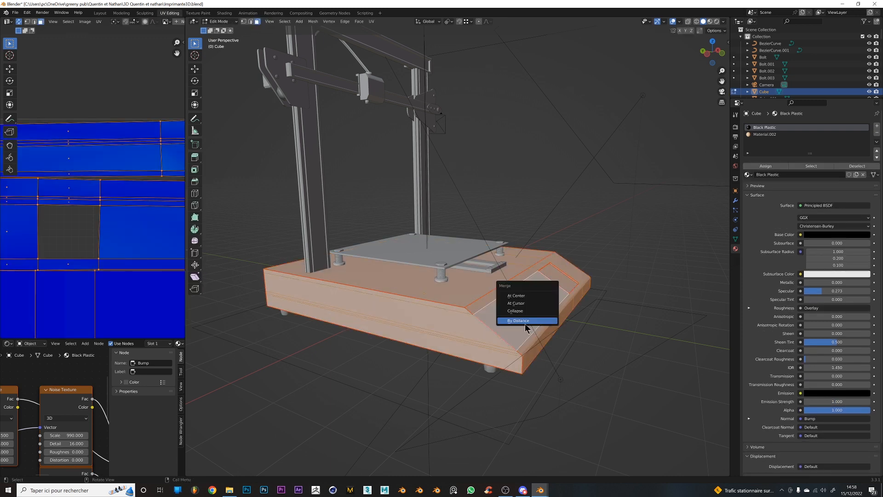
click(525, 322)
key(Tab)
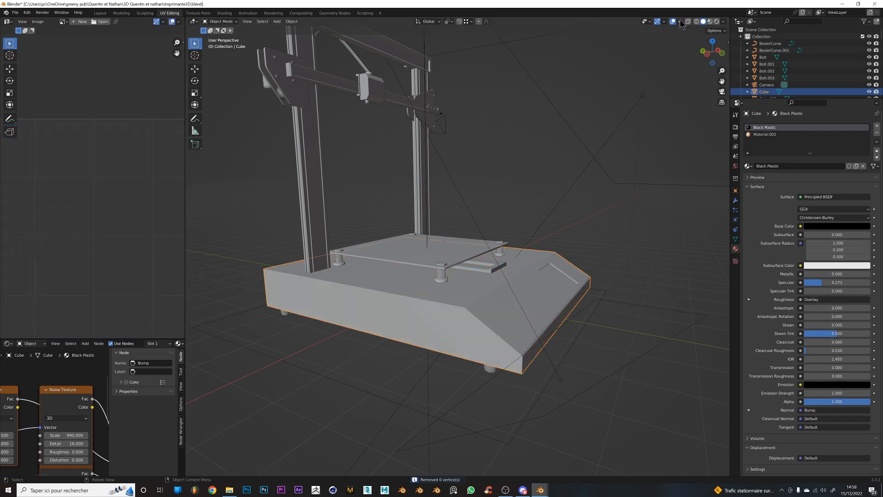
Check the printer's normals with the Face Orientation overlay and switch the overlay off again
click(680, 22)
click(649, 147)
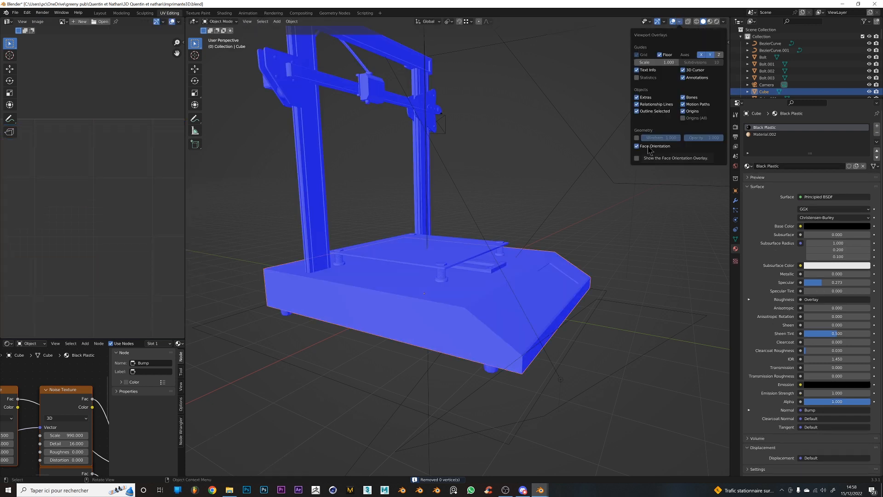
click(649, 146)
Isolate one of the printer's vertical uprights to examine its mesh, and return to the complete printer
middle_drag(433, 250, 449, 289)
click(304, 196)
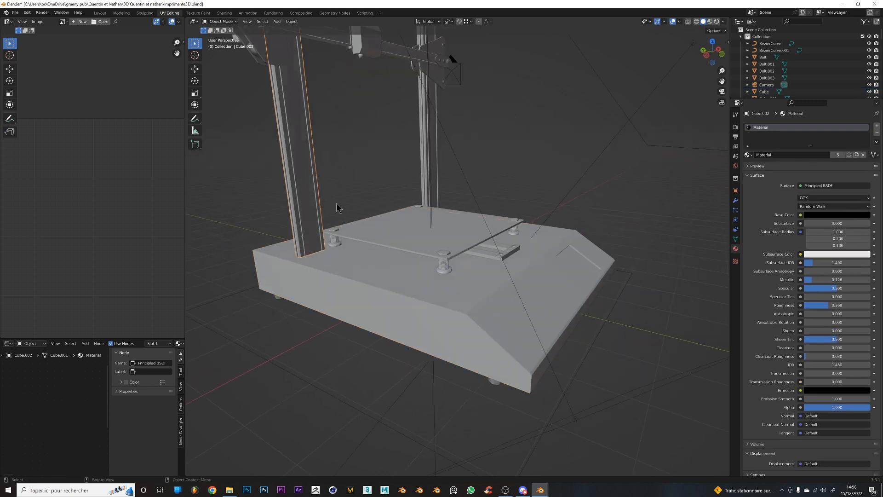
key(KP_Divide)
middle_drag(482, 304, 578, 137)
key(Tab)
key(Tab)
key(KP_Divide)
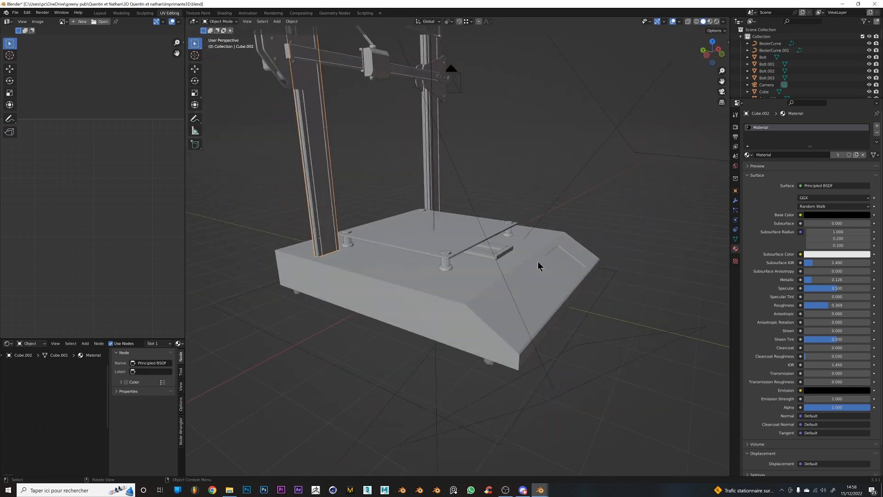
On the isolated upright, mark a long vertical edge beside its groove as a seam and unwrap the whole piece
middle_drag(462, 231, 406, 287)
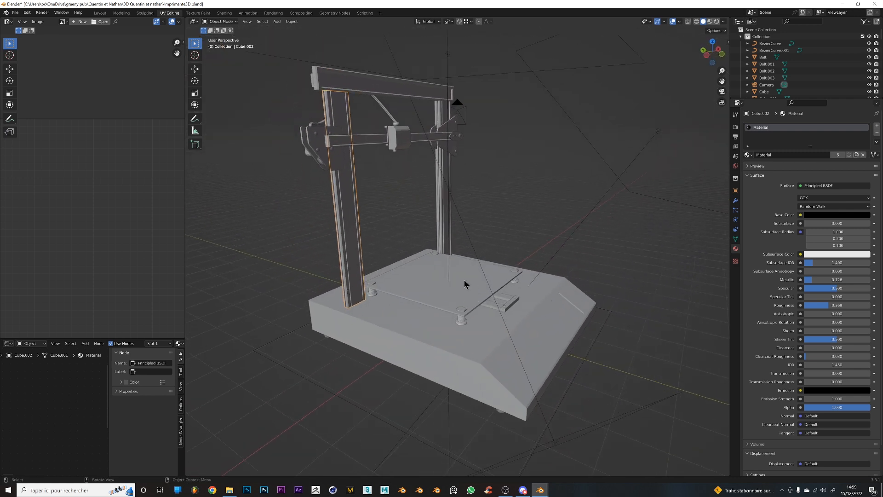
middle_drag(464, 284, 437, 196)
key(KP_Divide)
key(Tab)
key(2)
mouse_move(477, 283)
middle_down()
mouse_move(490, 328)
mouse_move(499, 297)
mouse_move(489, 286)
middle_up()
scroll(511, 317, up, 6)
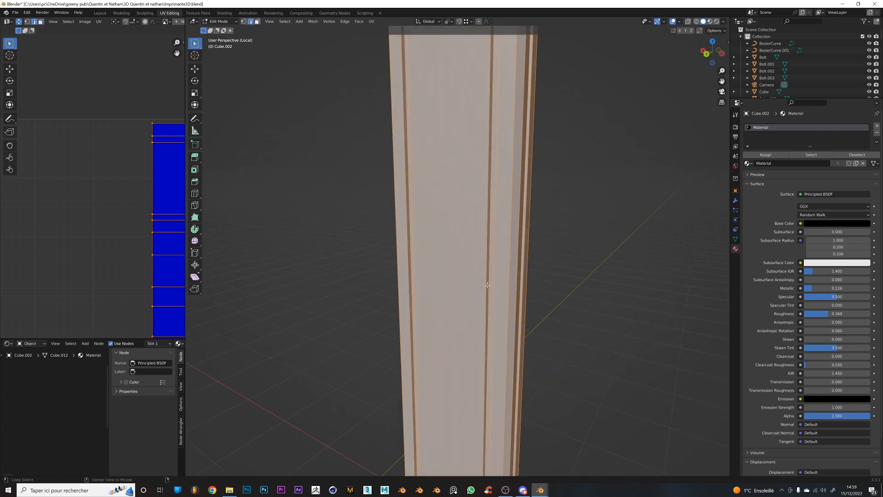
alt+click(488, 285)
right_click(489, 285)
click(489, 285)
key(u)
click(489, 286)
scroll(113, 243, down, 3)
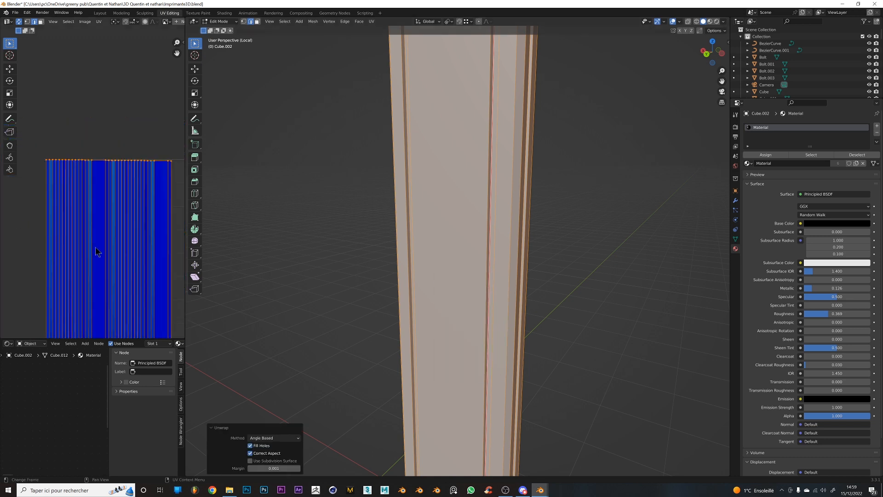
Return to the complete printer in Object Mode and add the base to the selected upright
key(Tab)
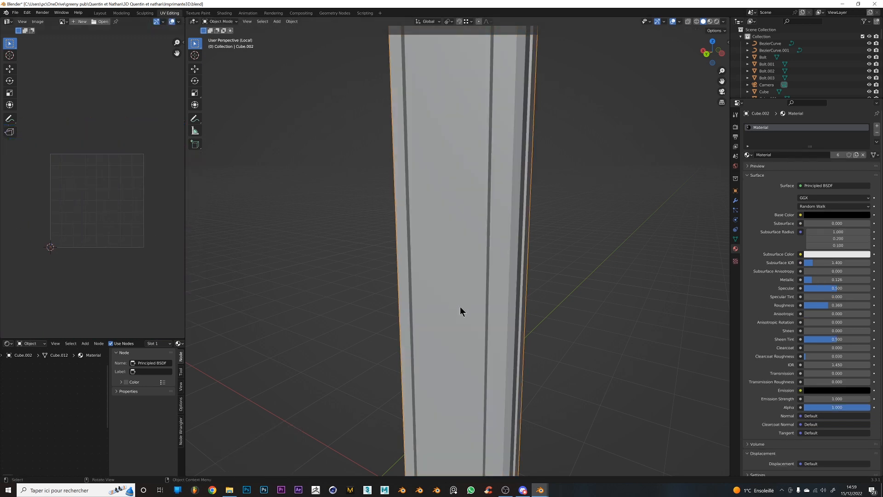
key(KP_Divide)
middle_drag(477, 305, 444, 358)
shift+click(471, 356)
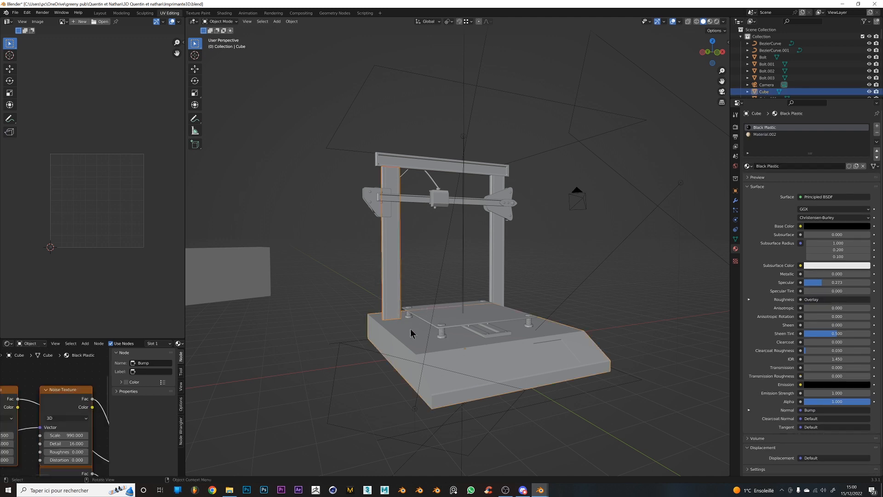
Set up an FBX export of imprimante3D.fbx limited to selected objects, with the Desktop as its destination
click(15, 13)
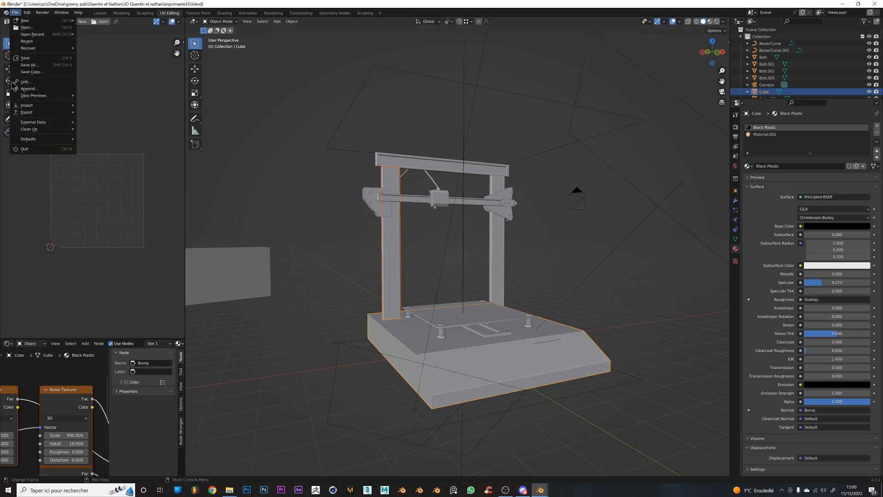
mouse_move(36, 112)
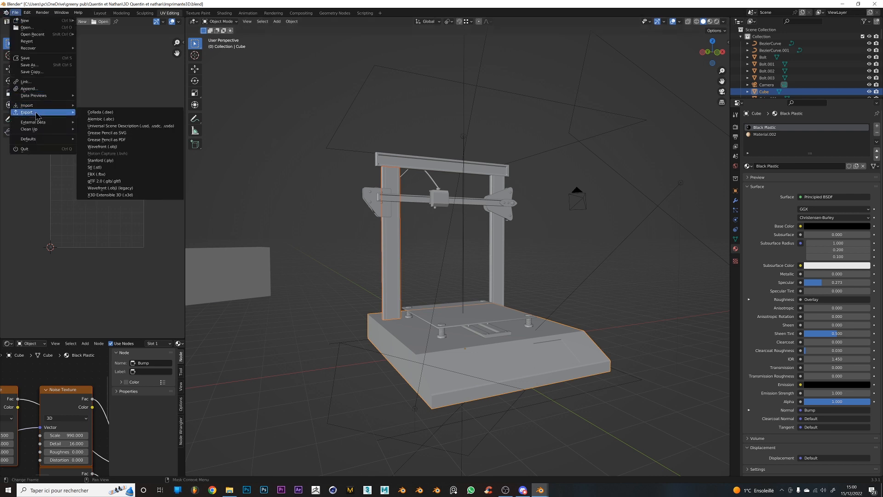
click(113, 175)
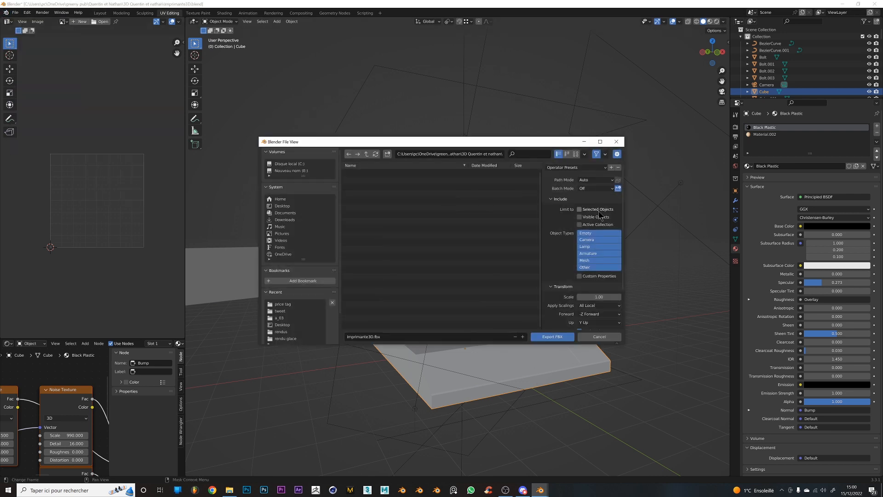
click(597, 210)
click(282, 206)
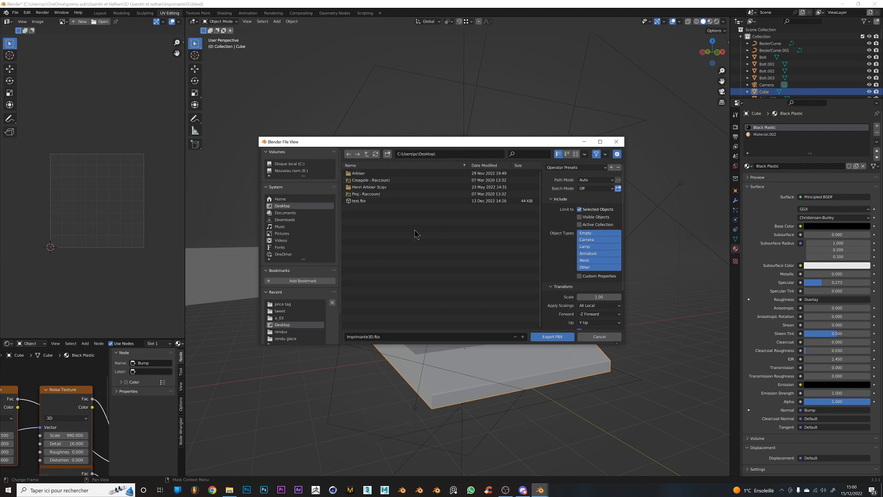
Create a folder named imprimante on the Desktop and leave the FBX export dialog
right_click(422, 253)
right_click(374, 257)
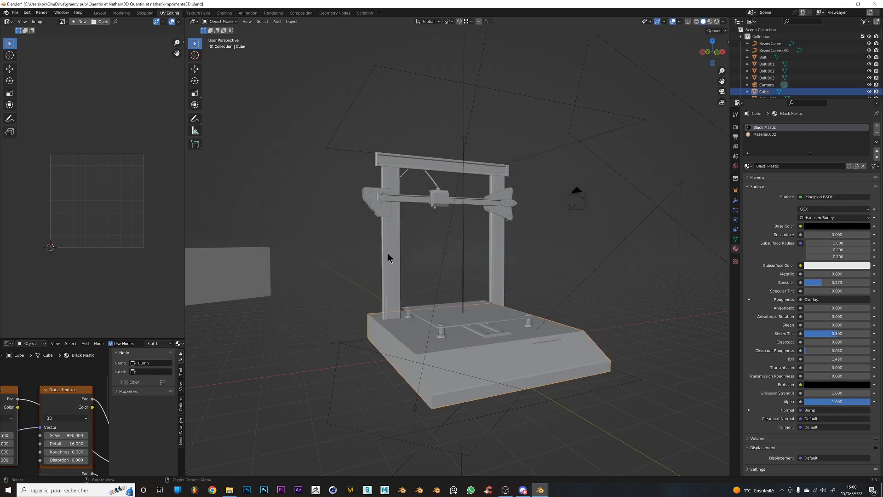
Rename the printer base's Black Plastic material to Impr_socle
click(387, 262)
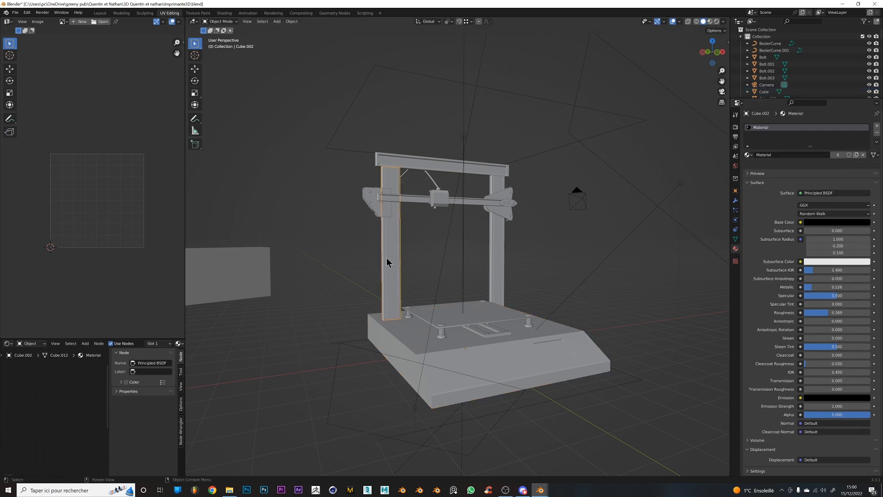
click(404, 353)
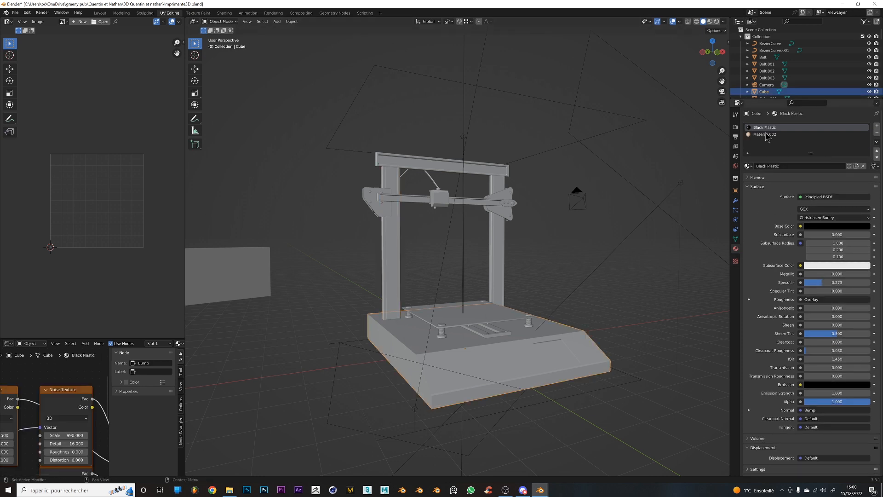
click(767, 135)
double_click(768, 127)
key(Home)
text(Imp)
drag(795, 128, 765, 121)
text(socle)
key(Return)
Export only the selected left pillar and printer base as Imprimante3D.fbx into the Desktop's imprimante folder
click(391, 243)
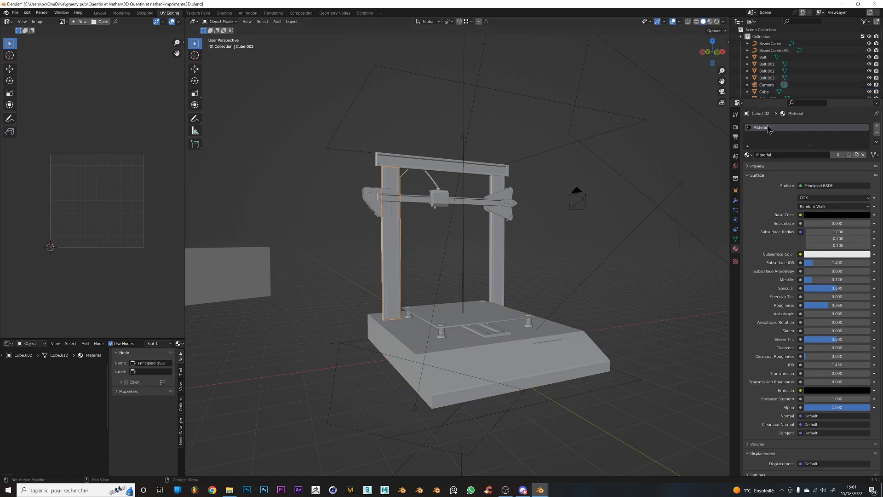
click(412, 334)
click(15, 13)
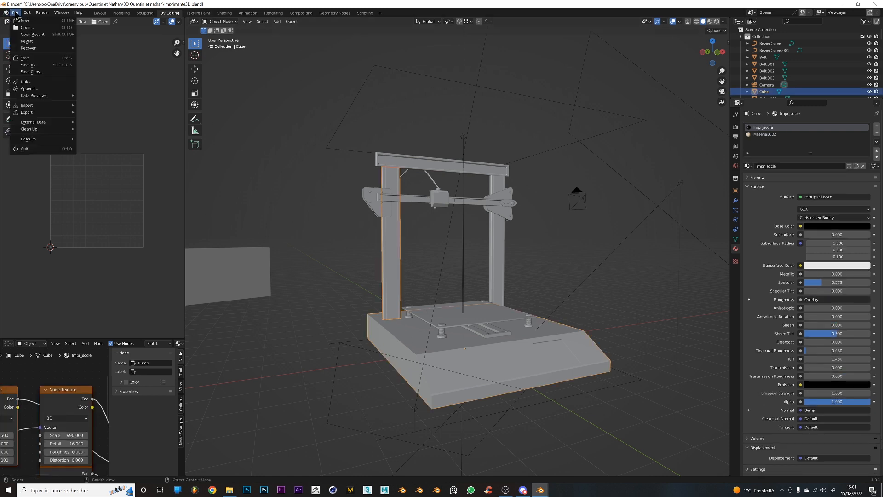
mouse_move(46, 112)
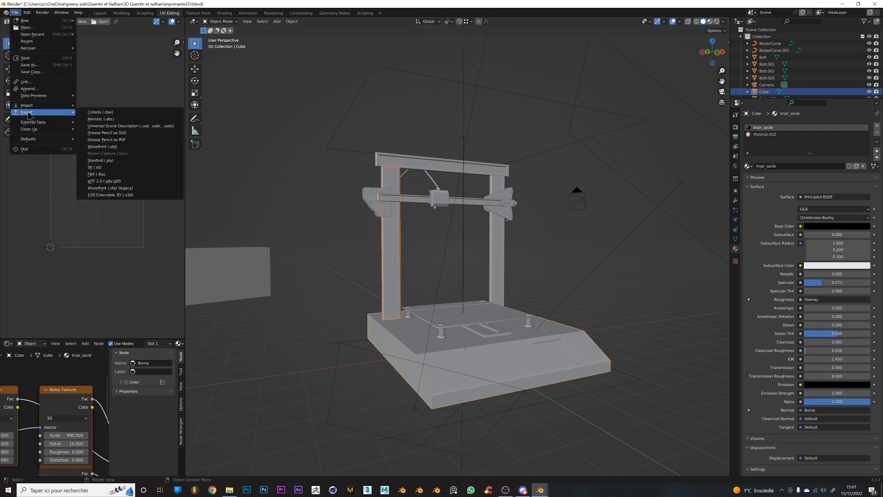
click(103, 175)
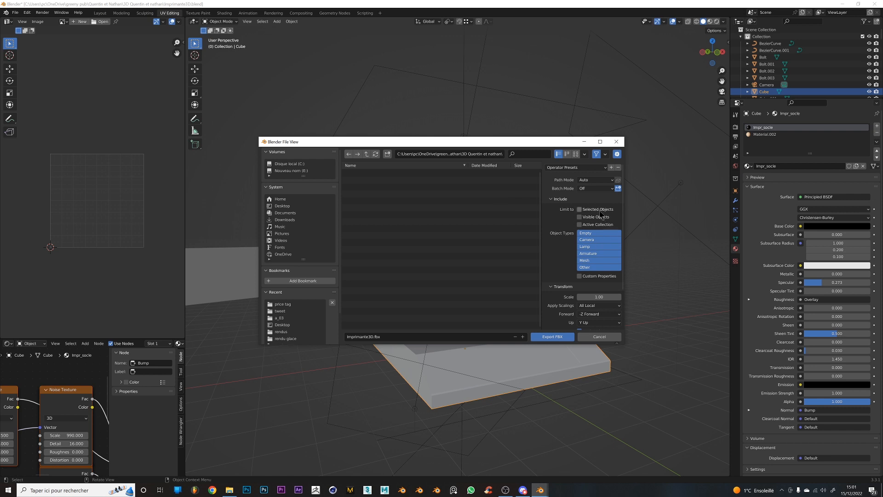
click(290, 206)
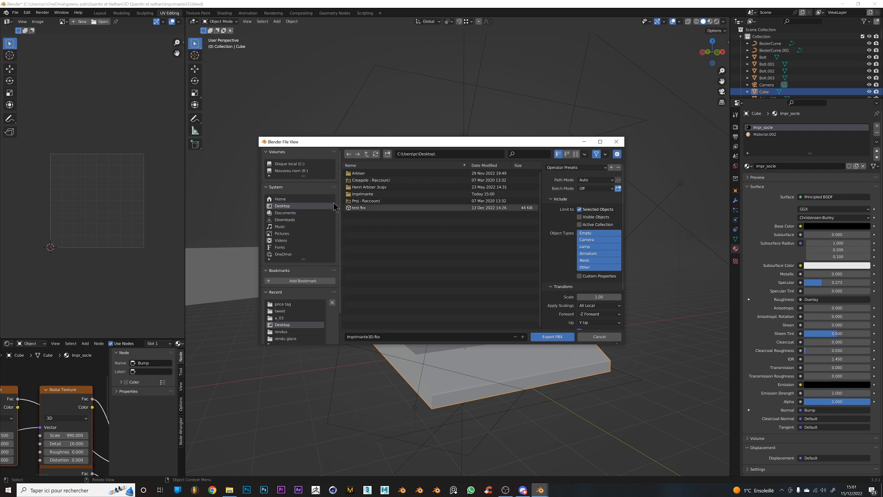
double_click(381, 194)
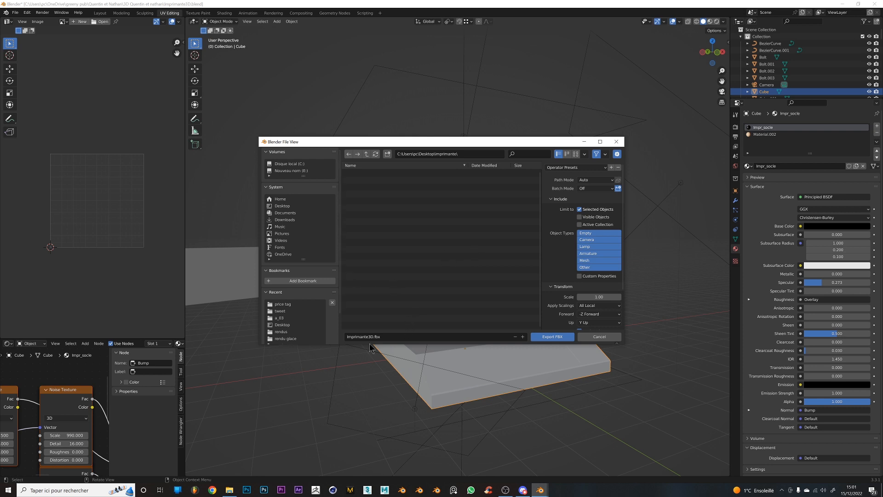
click(551, 340)
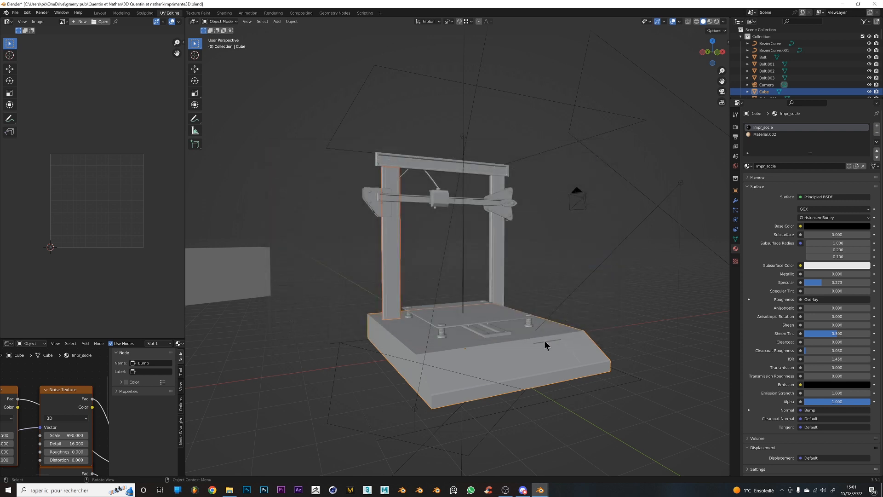
click(607, 303)
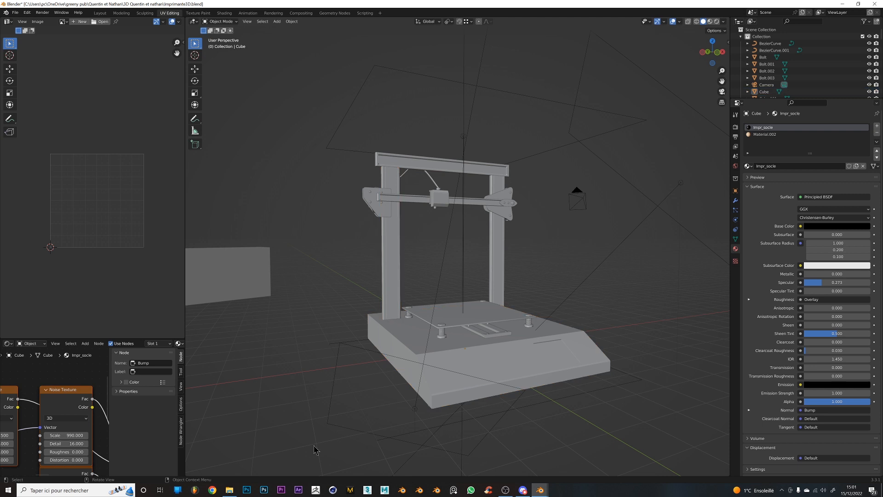
Launch Substance Painter and continue past the graphics driver notice
click(46, 491)
text(subs)
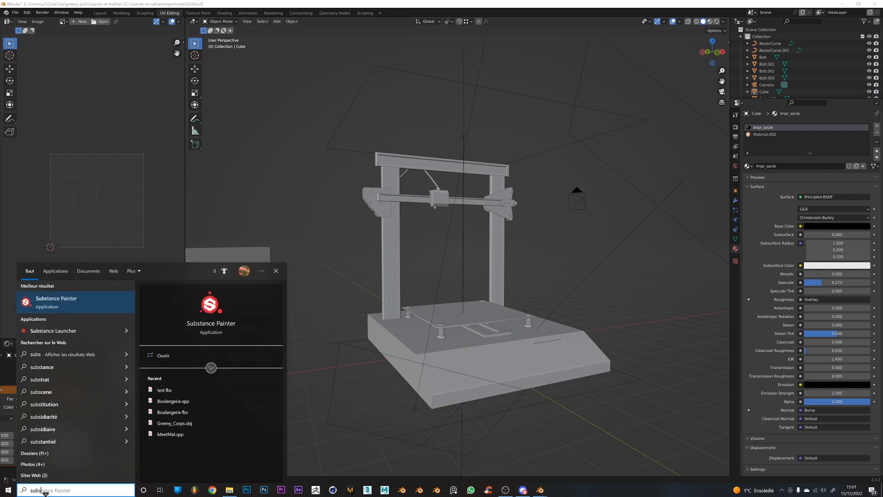
key(Return)
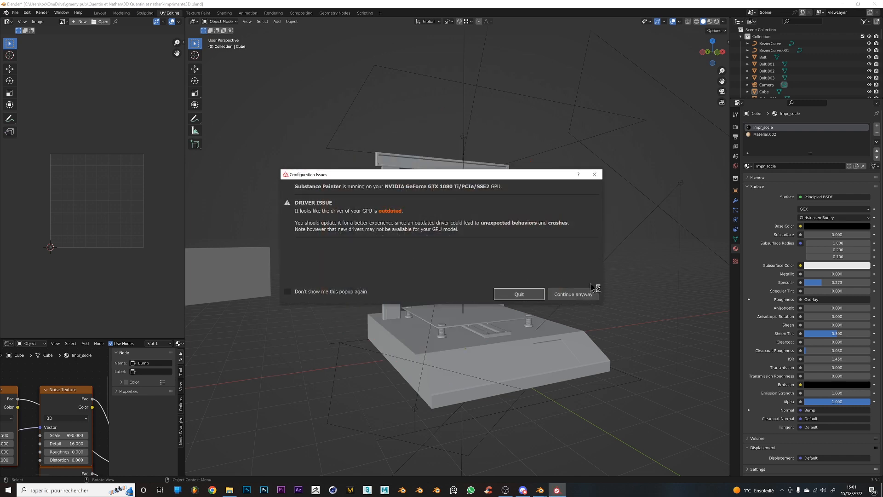
click(575, 296)
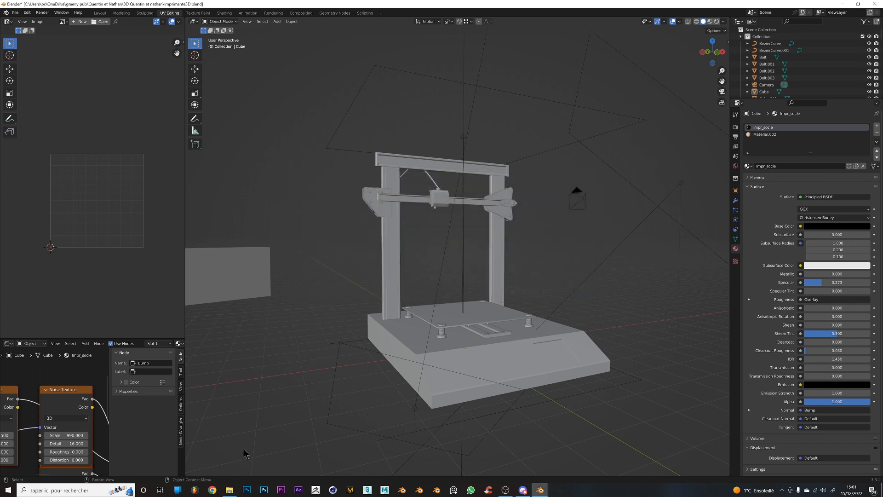
Examine how the Greeny project's subfolders organise the Blender scenes, exported meshes, Substance files and renders in File Explorer
right_click(229, 490)
click(214, 456)
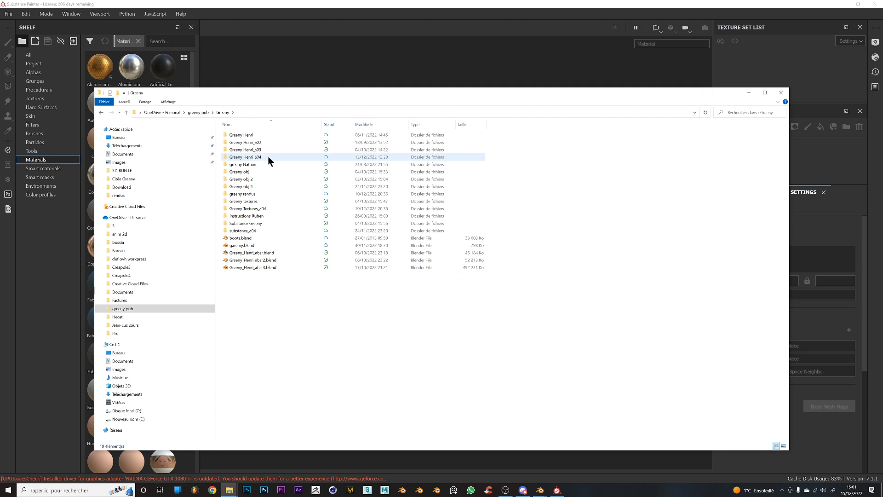
double_click(269, 158)
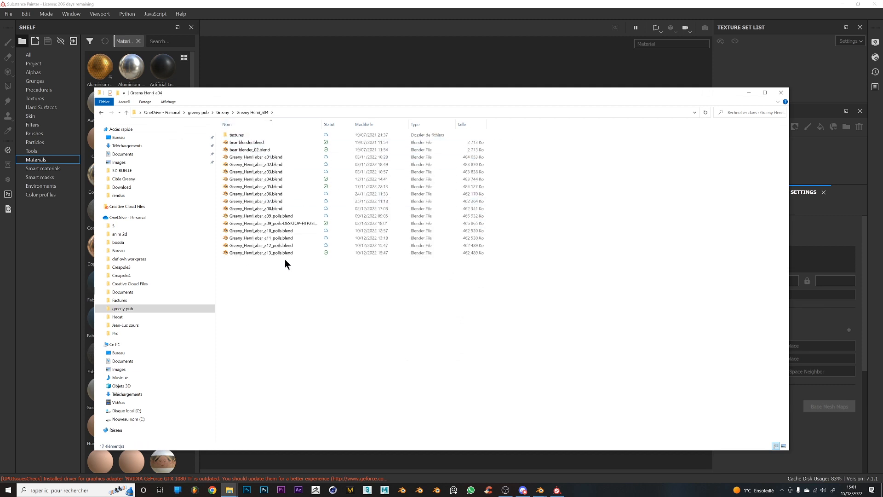
click(104, 113)
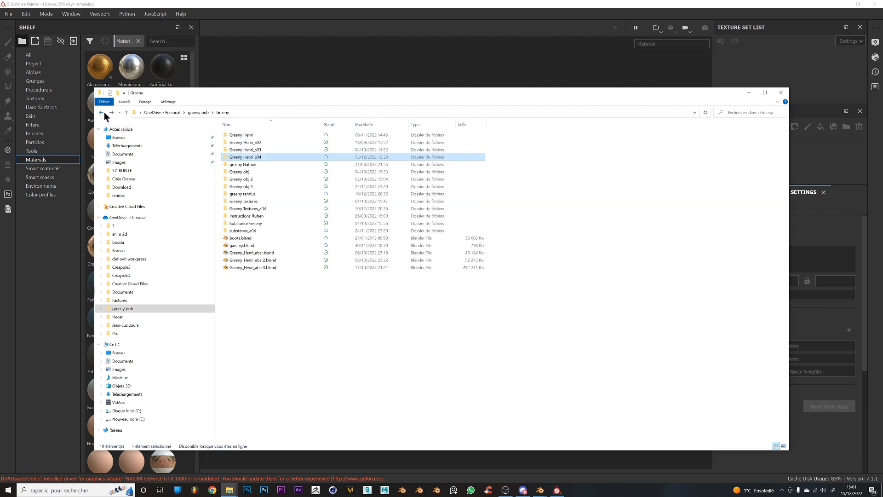
double_click(258, 188)
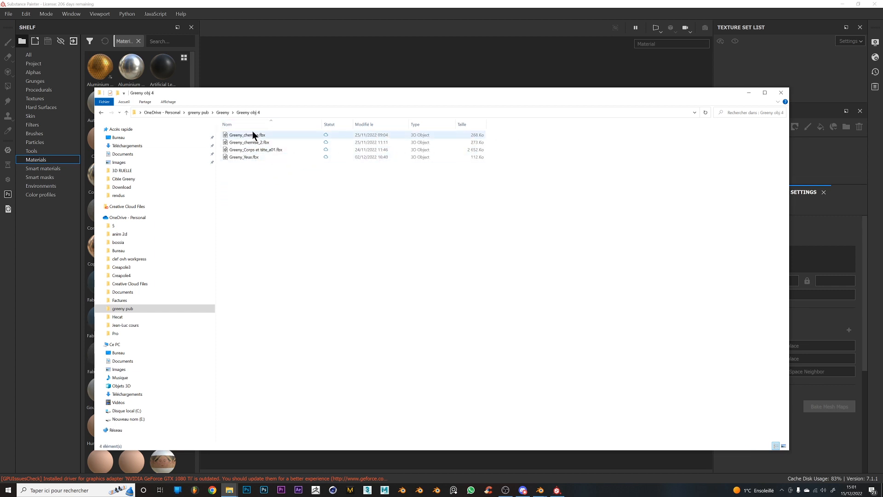
click(103, 113)
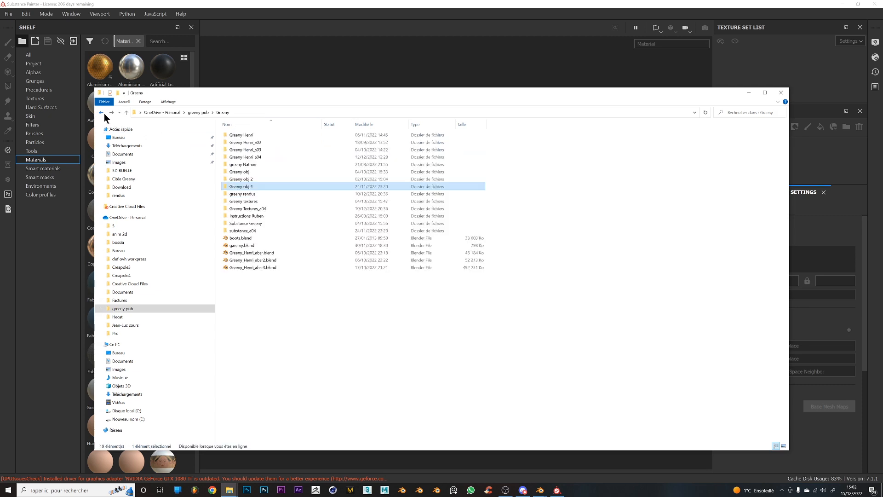
double_click(249, 224)
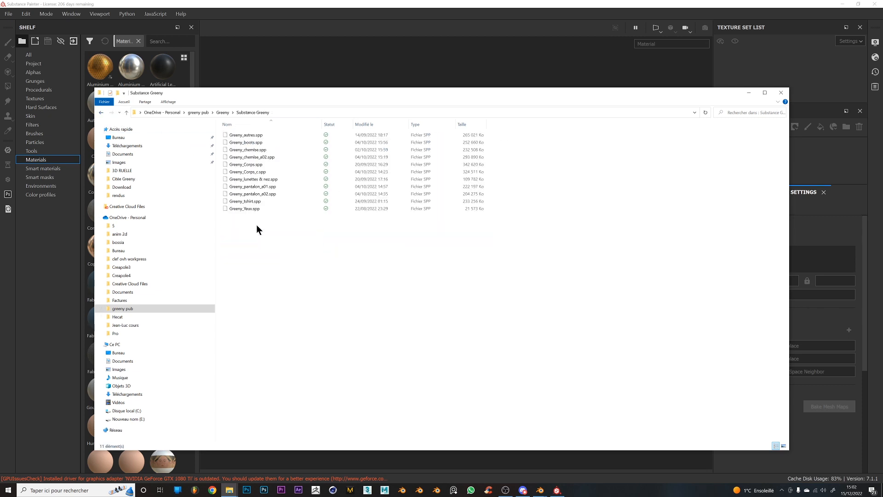
click(102, 113)
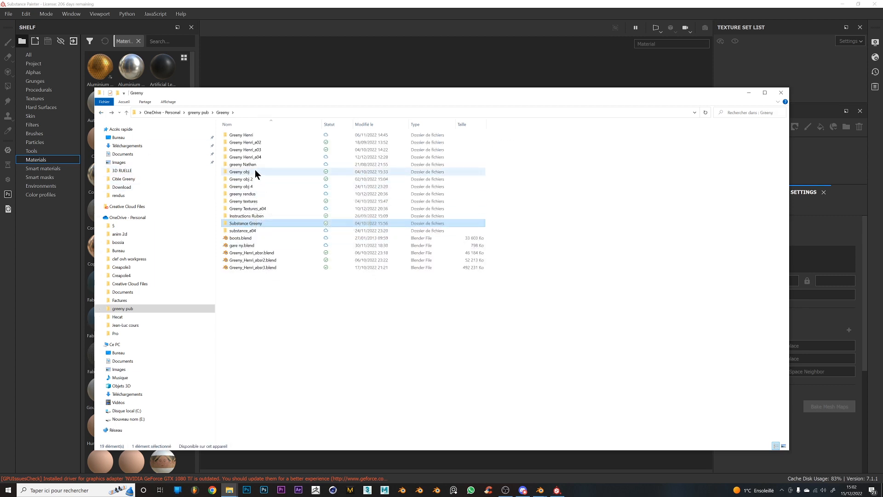
double_click(256, 194)
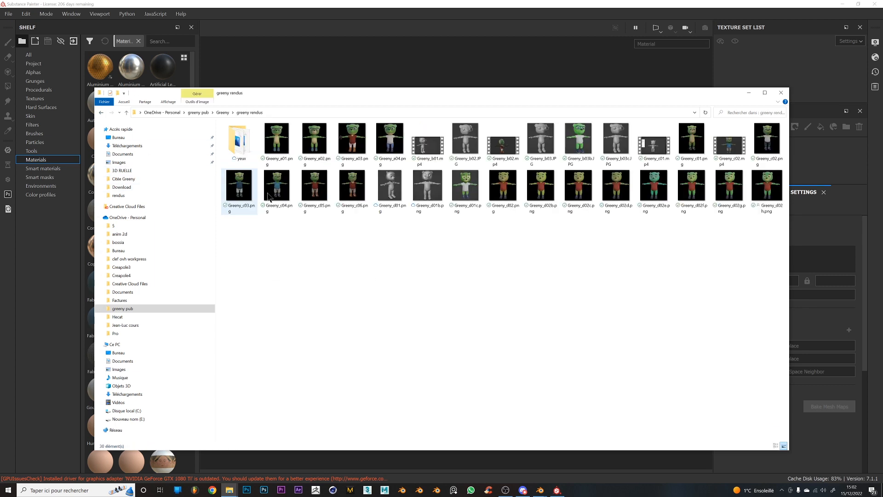
click(749, 92)
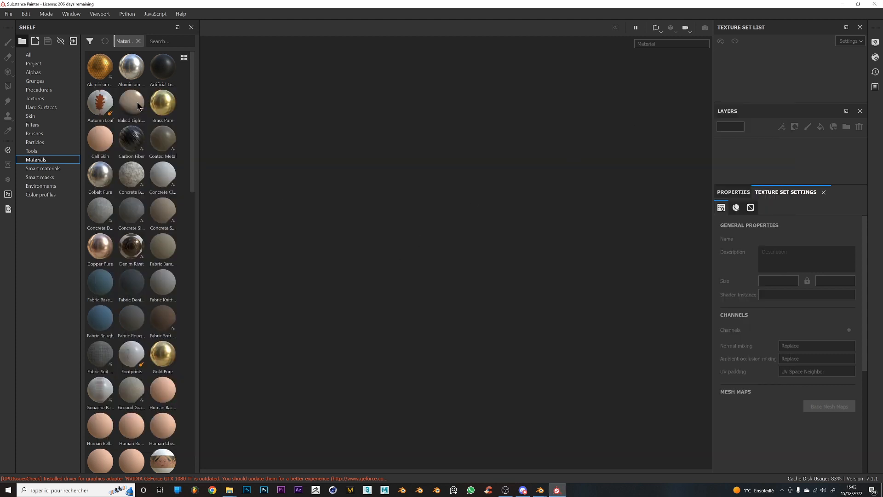
Create a new Substance Painter project from test.fbx on the Desktop with a document resolution of 2048
click(8, 14)
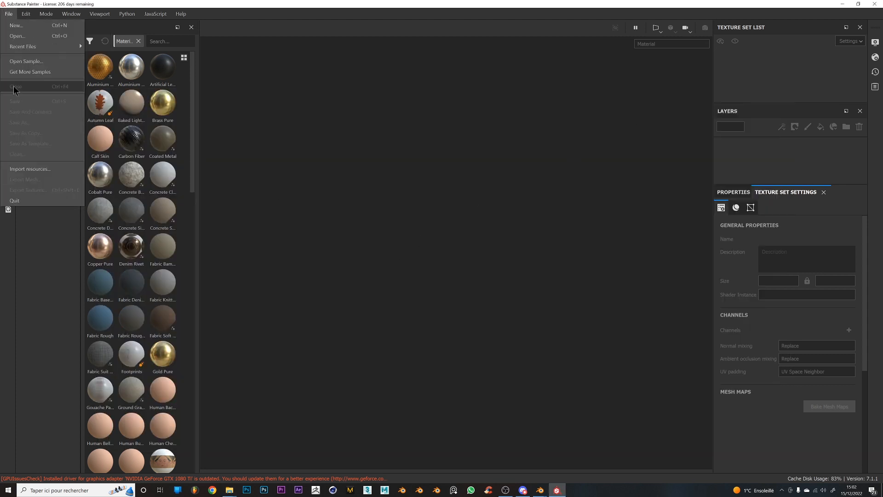
click(16, 25)
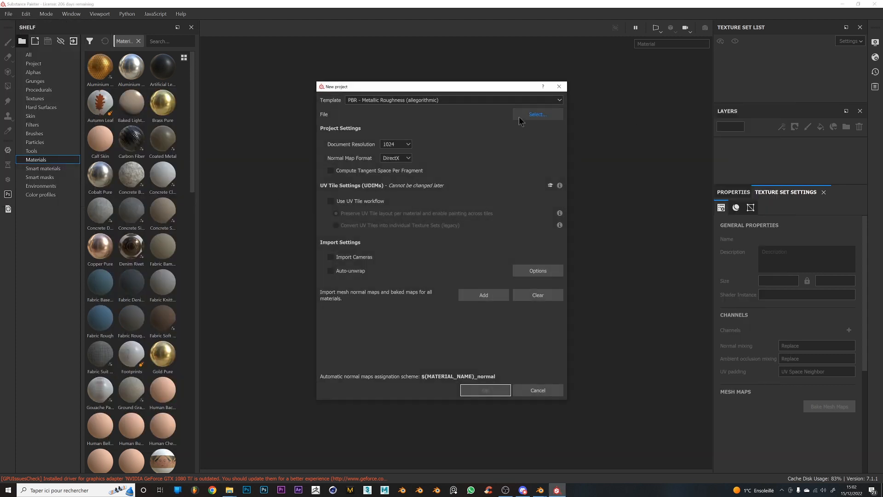
click(519, 118)
click(404, 210)
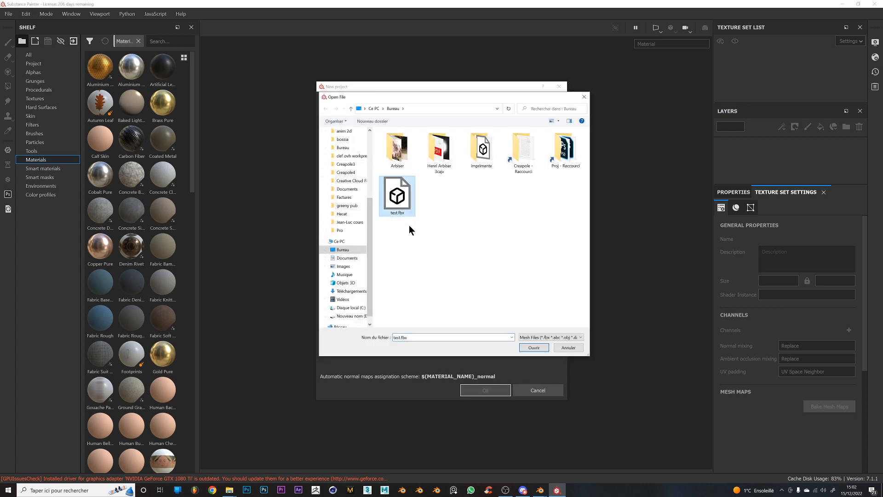
click(534, 347)
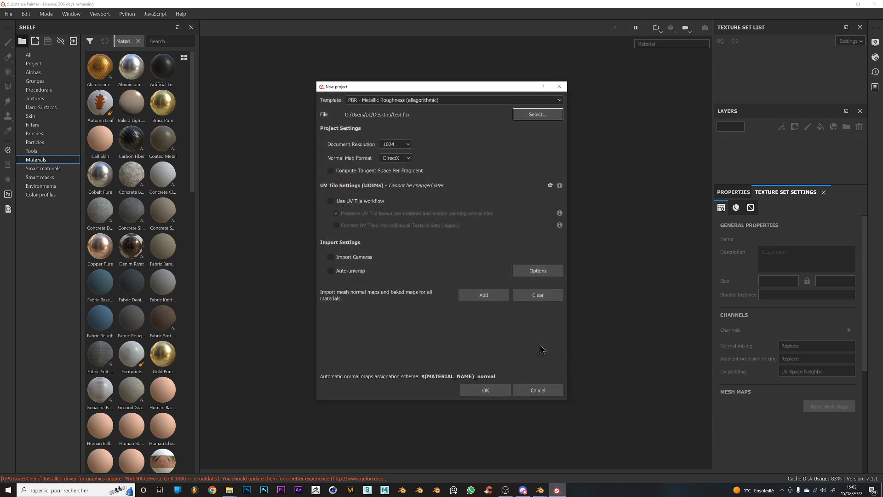
click(407, 144)
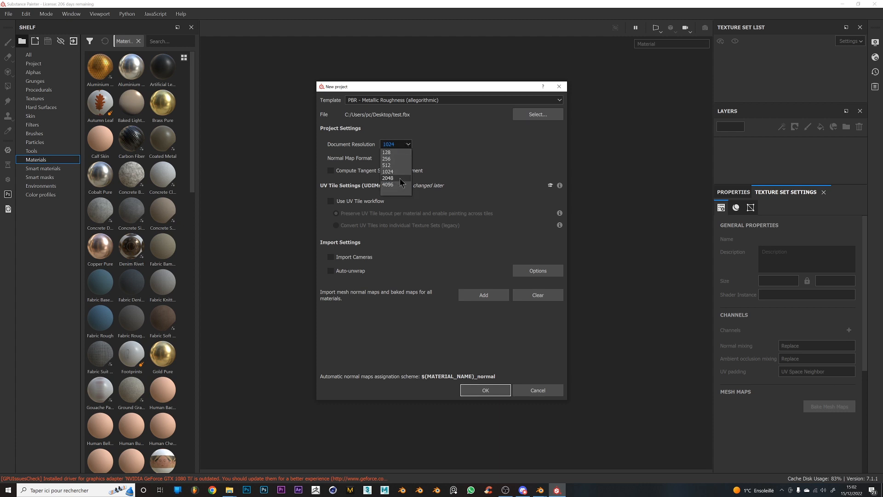
click(389, 179)
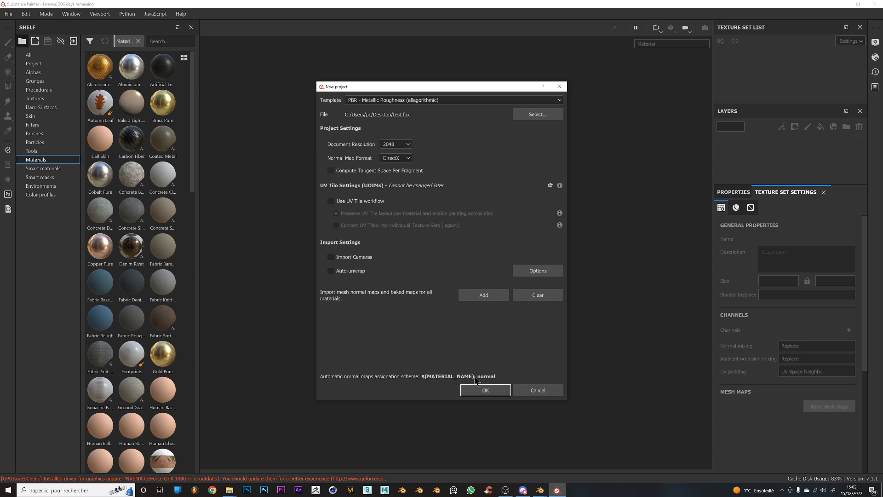
click(484, 390)
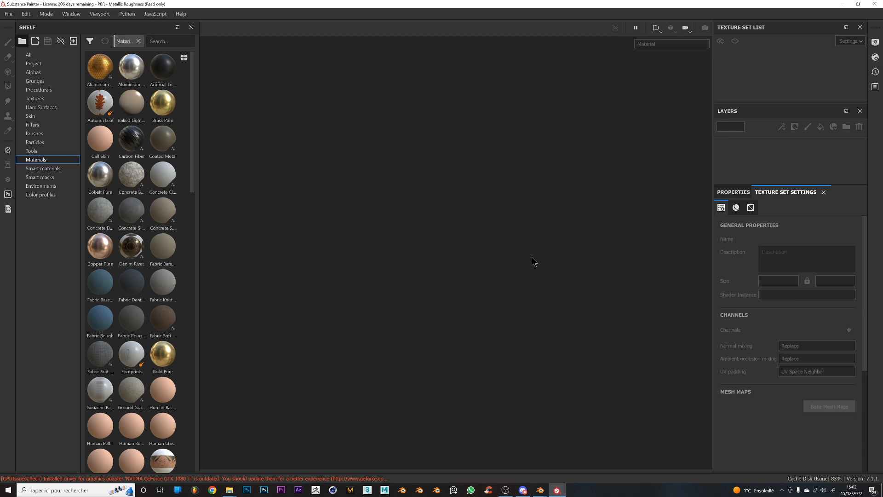
scroll(501, 361, down, 4)
scroll(510, 356, down, 3)
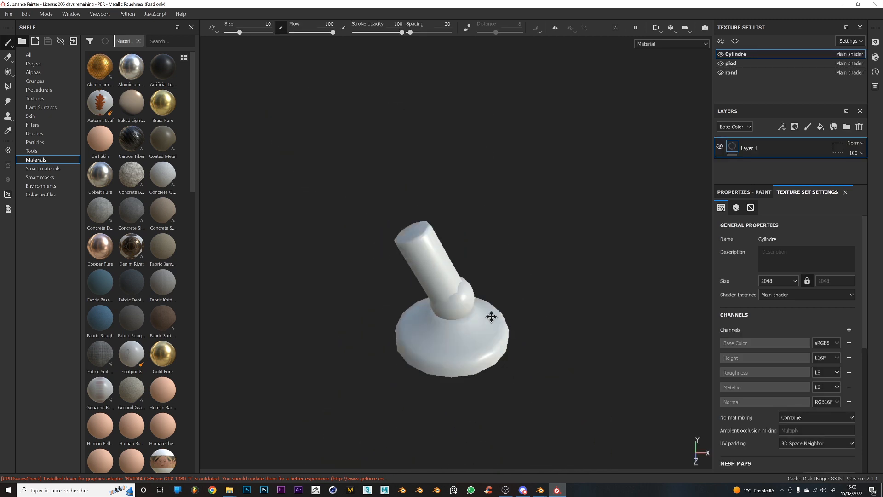
Create a new project from Imprimante3D.fbx in the imprimante folder at 2048 resolution, discarding the current project's changes
mouse_move(229, 490)
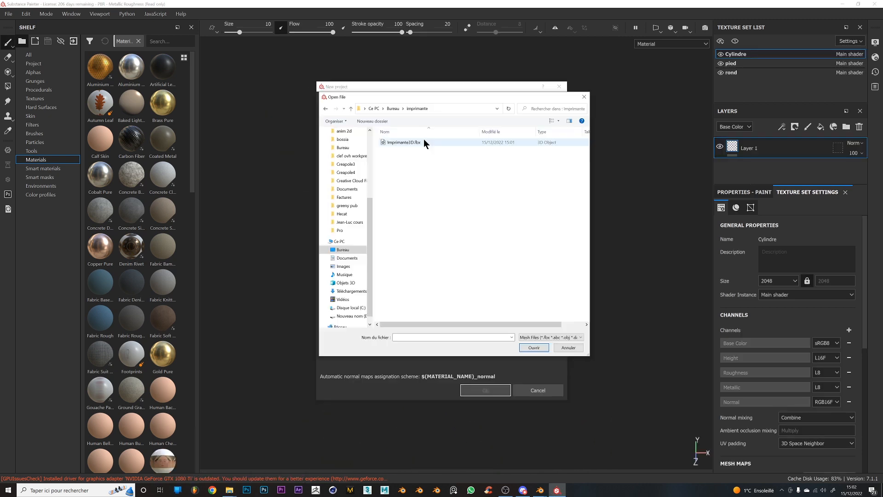
double_click(424, 140)
click(395, 144)
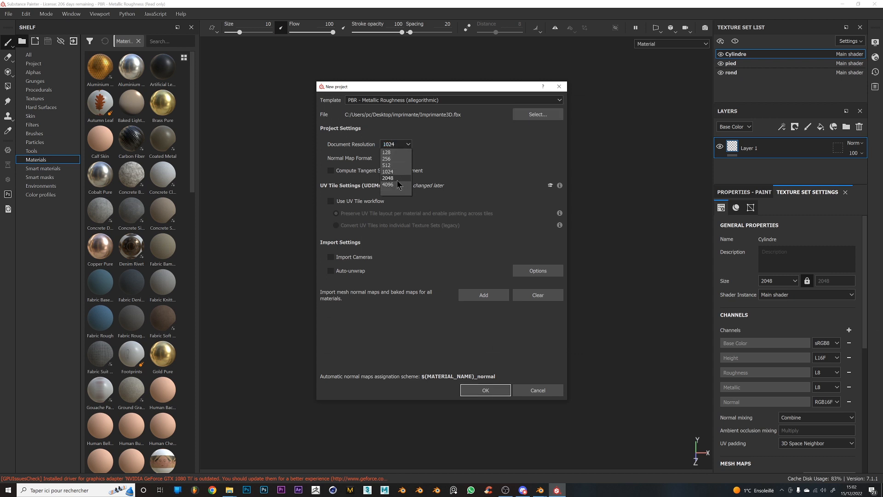
click(387, 178)
click(485, 390)
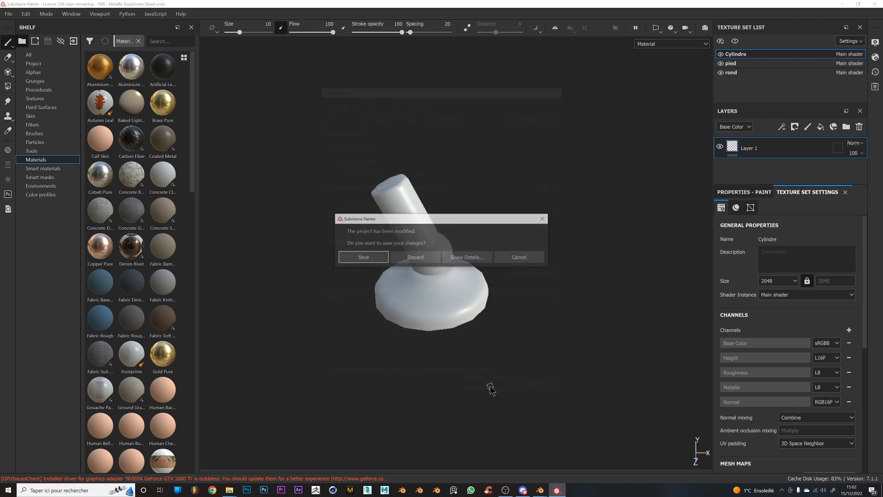
click(439, 263)
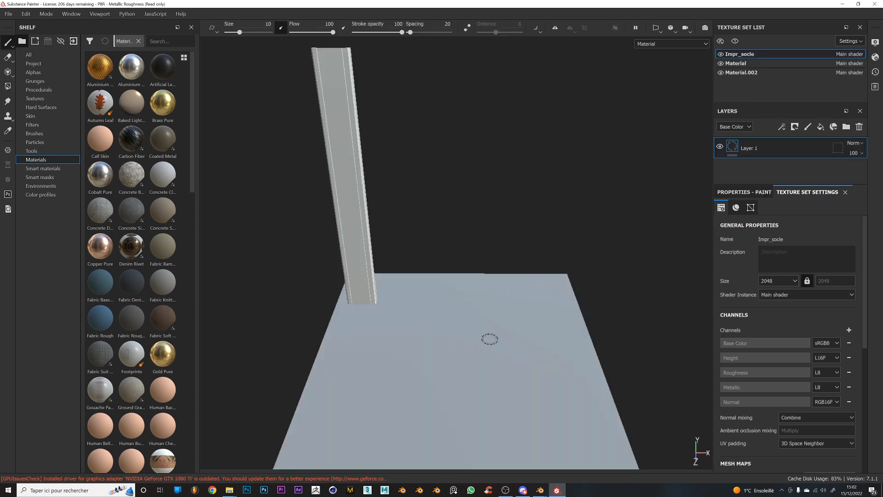
Browse the smart materials and smart masks categories in the shelf
scroll(448, 278, down, 5)
alt+drag(448, 278, 517, 343)
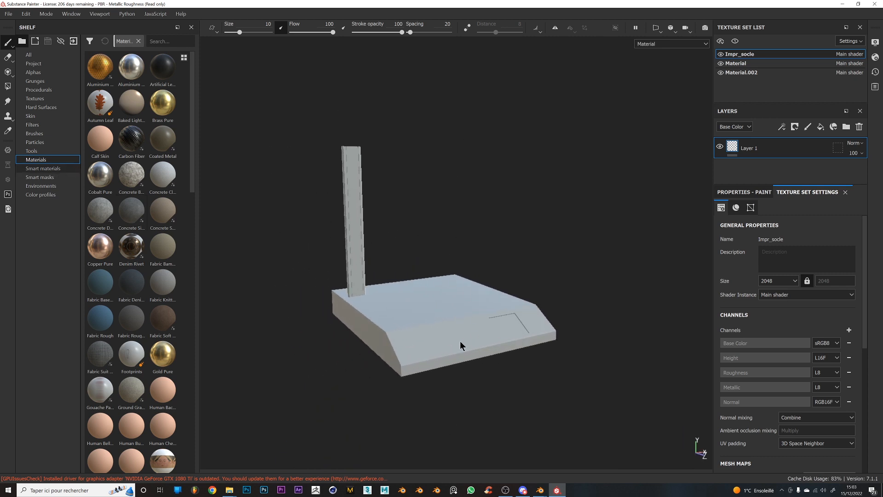
click(43, 169)
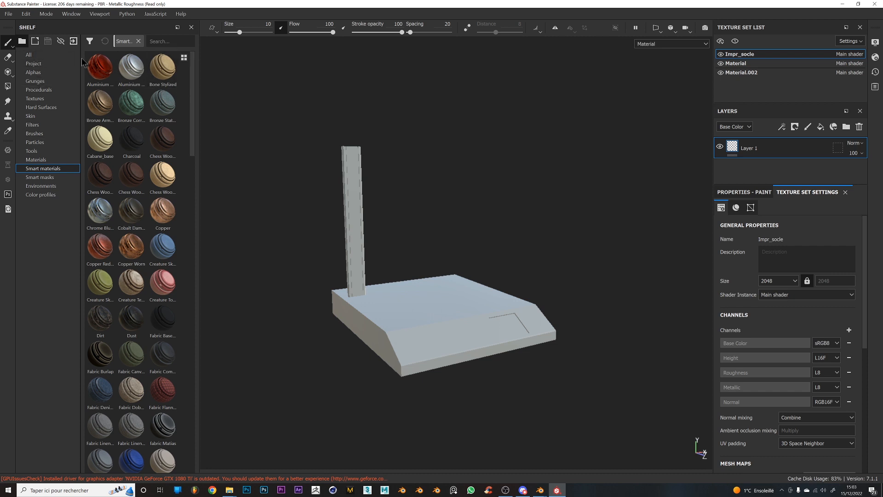
drag(199, 78, 150, 85)
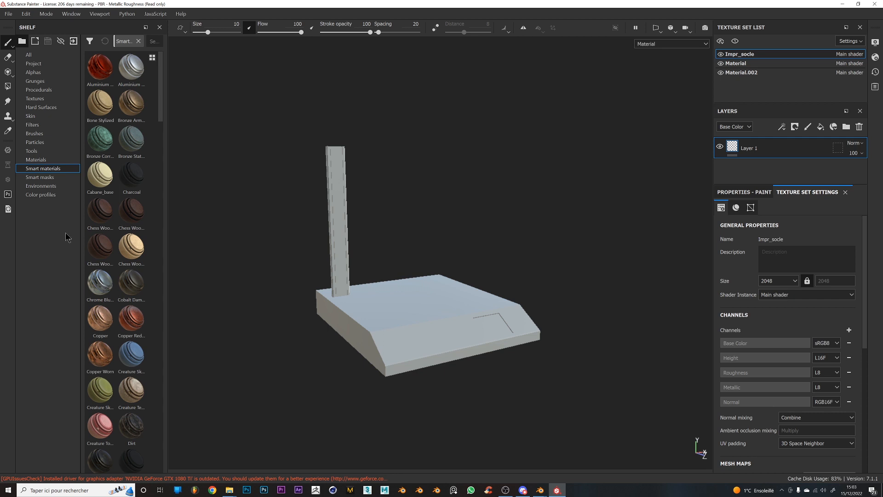
click(50, 178)
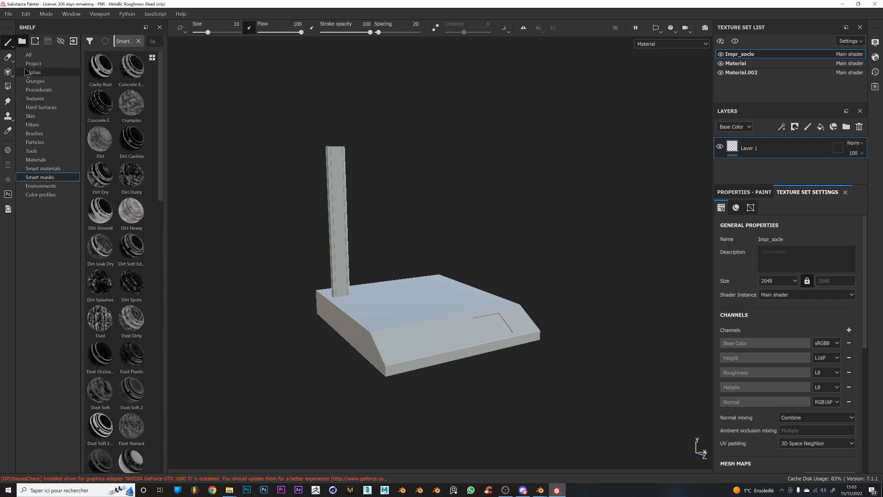
click(41, 170)
click(49, 178)
click(51, 170)
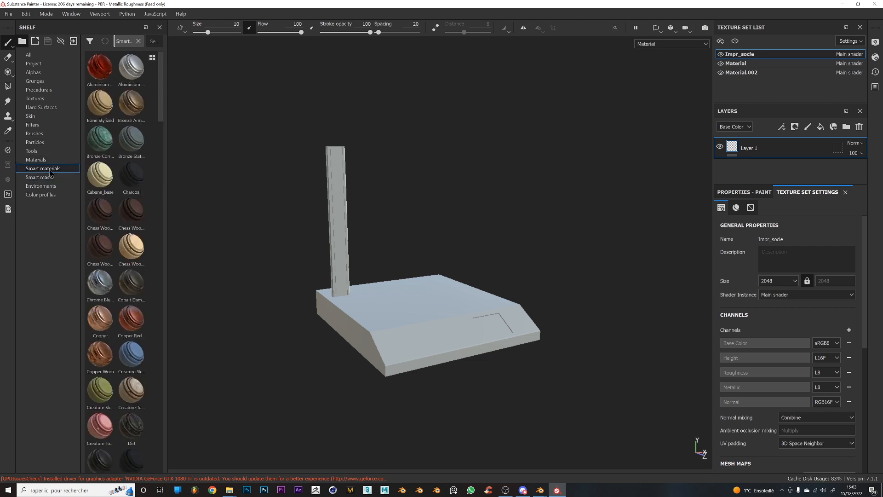
Apply the fabric Matias smart material to the printer's base and inspect the fabric at its front corner
scroll(156, 226, down, 5)
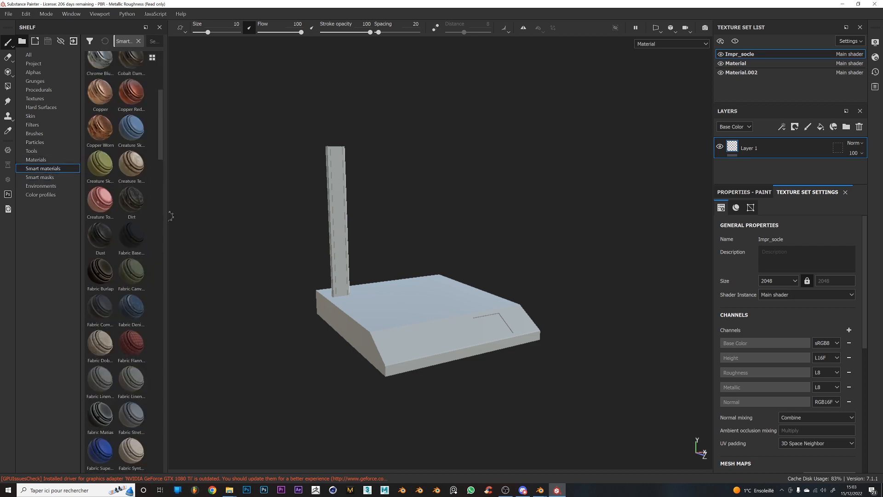
drag(168, 215, 196, 211)
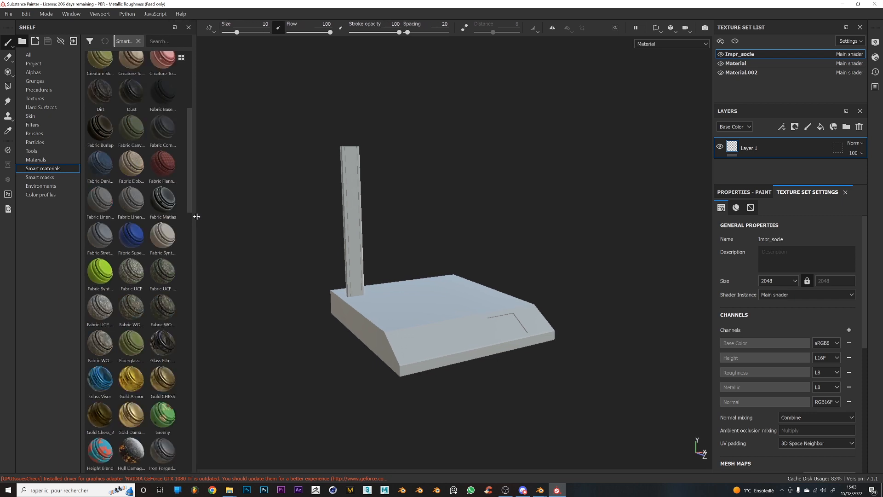
scroll(192, 204, up, 3)
scroll(194, 202, down, 3)
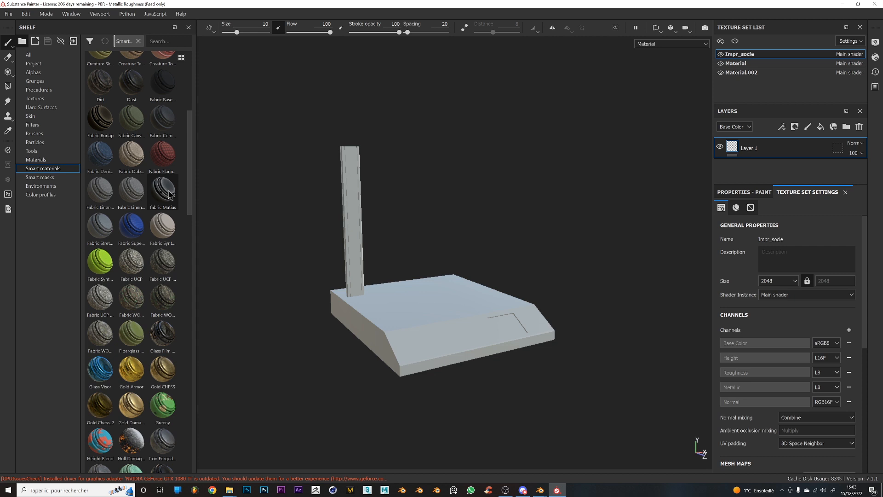
mouse_move(169, 194)
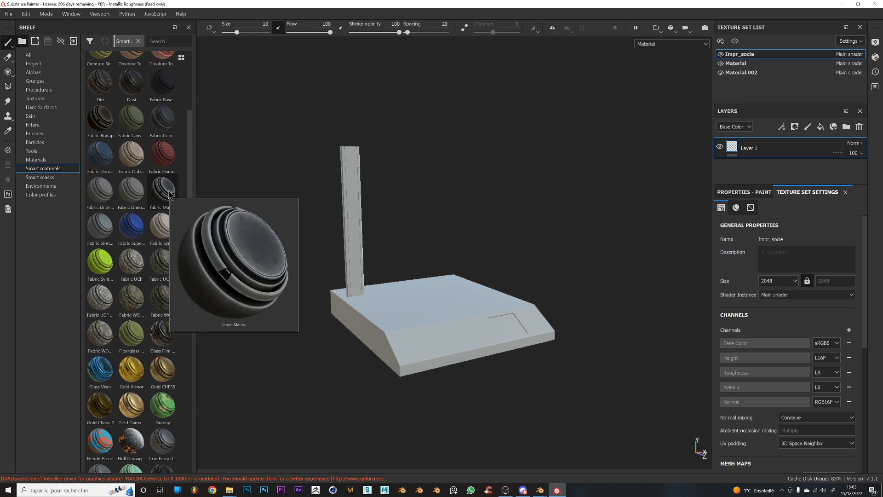
drag(170, 194, 434, 232)
scroll(405, 314, up, 4)
scroll(426, 304, up, 4)
alt+drag(421, 360, 469, 335)
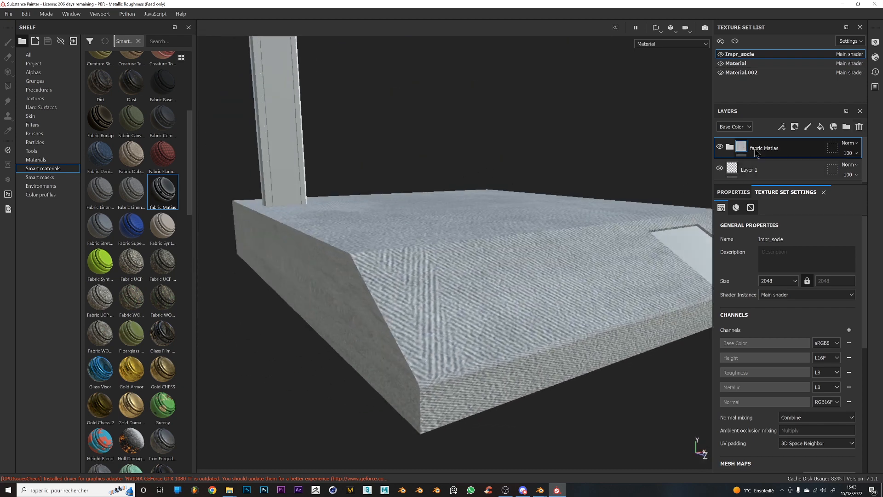
Review the layers inside the fabric Matias folder, collapse it and delete it from the layer stack
drag(795, 184, 803, 345)
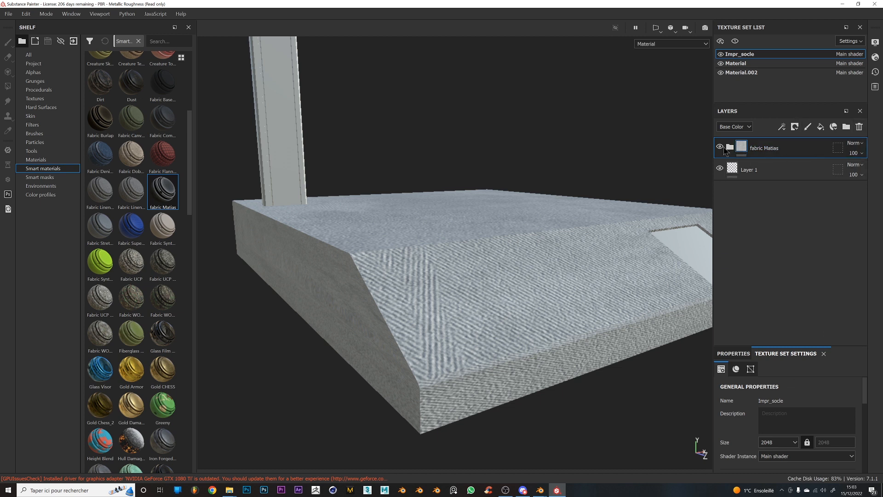
click(730, 148)
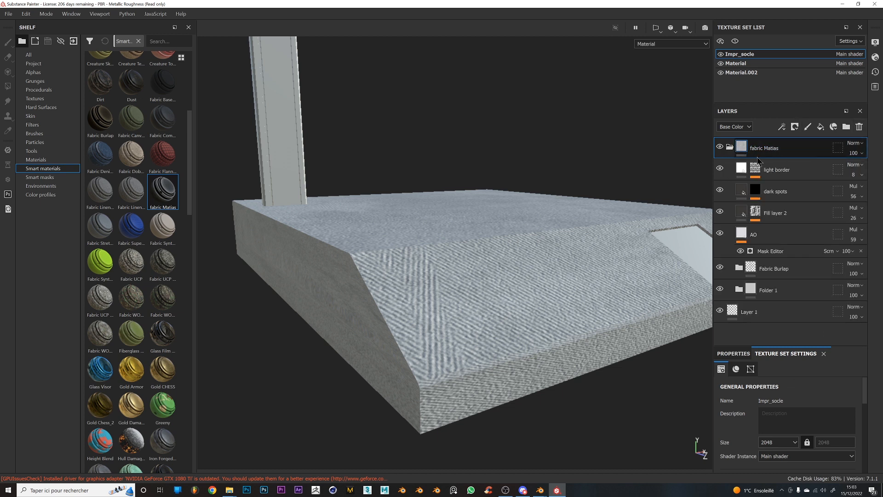
click(730, 148)
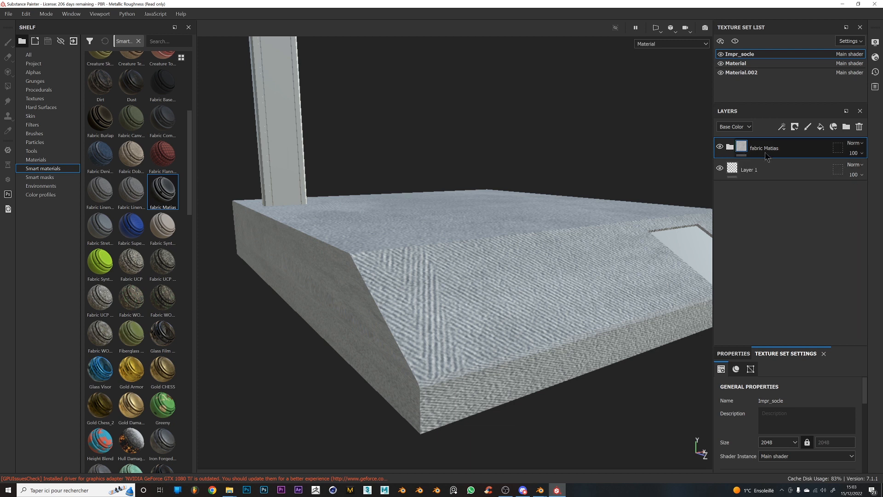
click(860, 127)
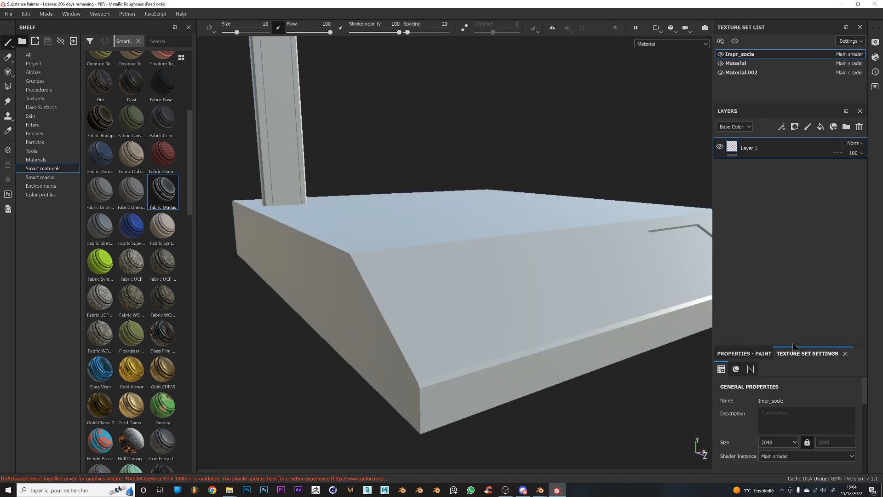
Bake all mesh maps for every texture set with an output size of 2048
drag(798, 344, 817, 186)
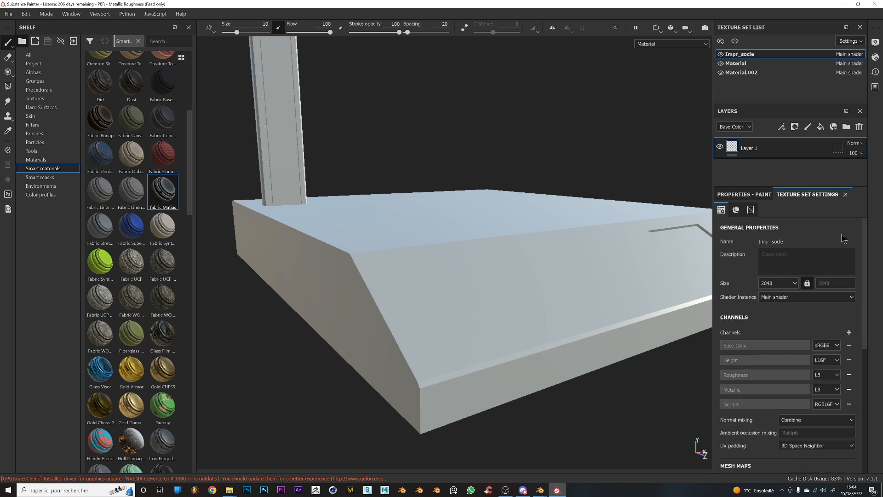
scroll(843, 258, down, 4)
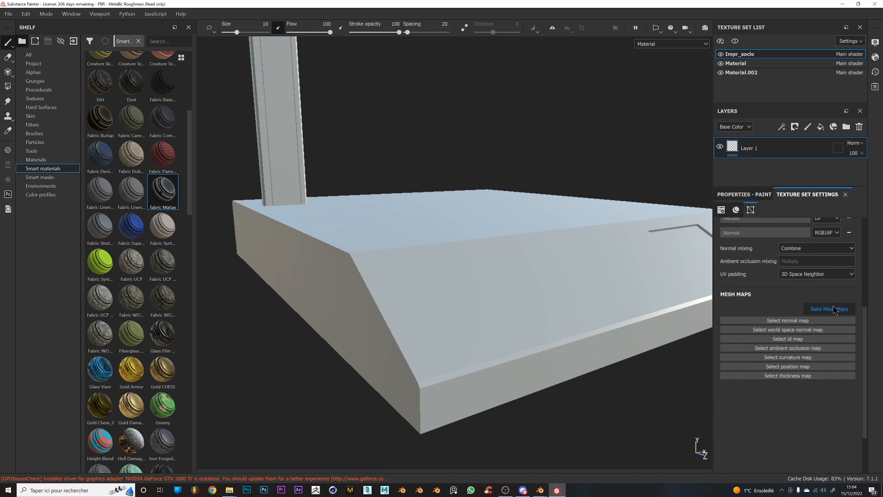
click(835, 309)
click(430, 118)
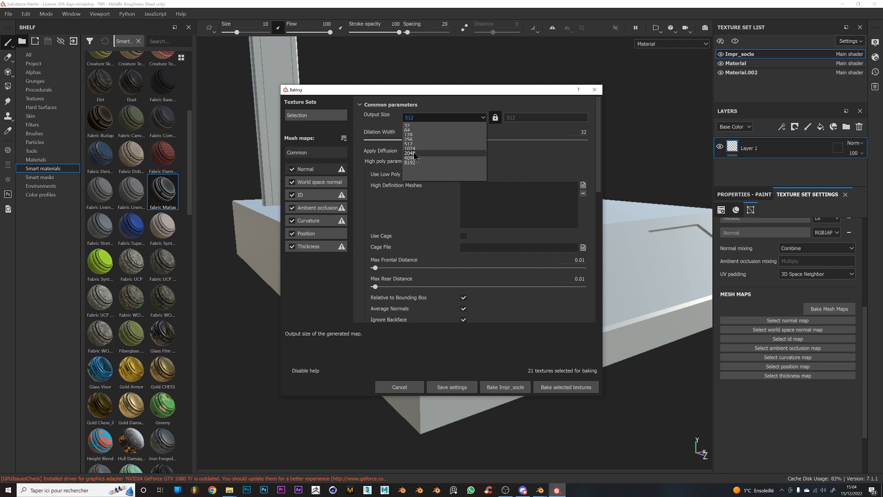
click(413, 153)
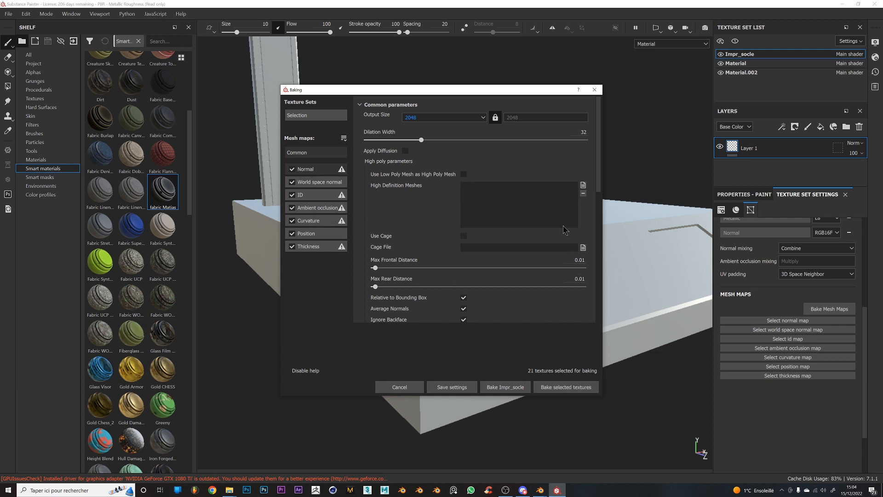
click(570, 386)
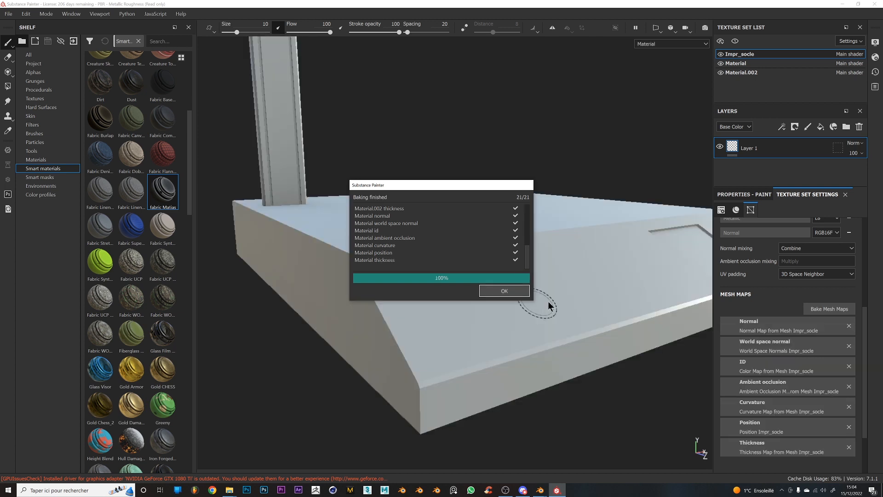
Examine the printer model and compare the mesh maps of the Impr_socle, Material and Material.002 texture sets
scroll(546, 238, down, 3)
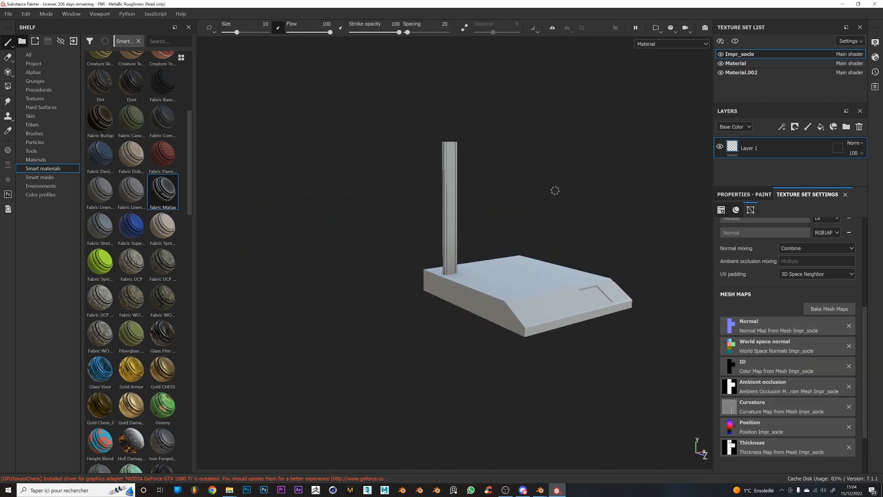
alt+middle_drag(555, 191, 515, 260)
scroll(516, 277, up, 2)
scroll(517, 278, down, 2)
scroll(516, 280, up, 2)
scroll(516, 280, up, 1)
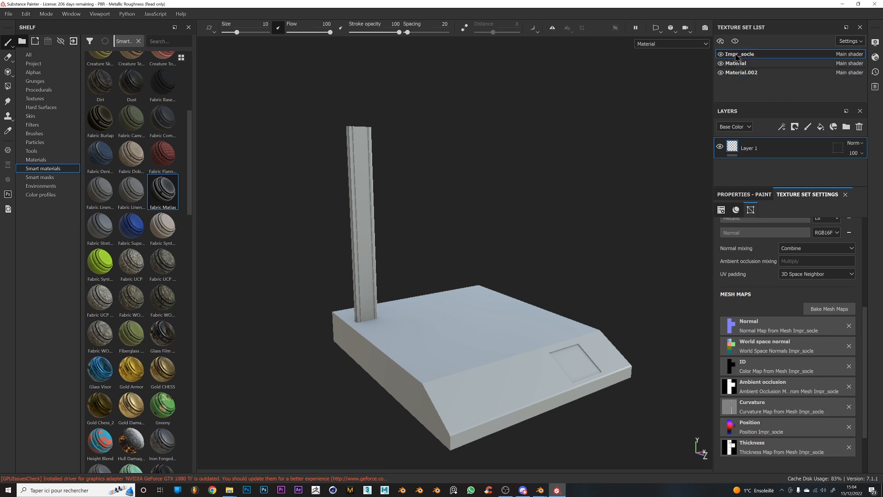
click(742, 63)
click(742, 72)
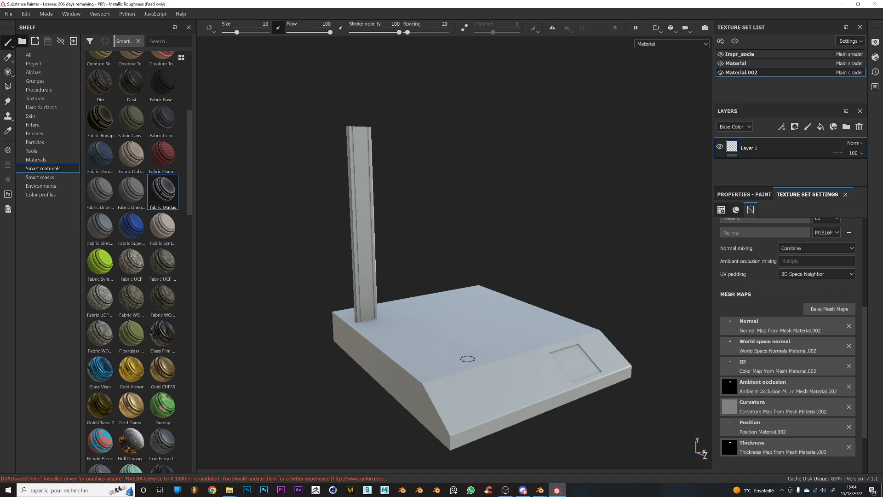
mouse_move(162, 156)
mouse_down()
mouse_move(443, 355)
mouse_move(446, 444)
mouse_move(522, 350)
mouse_move(480, 321)
mouse_move(175, 238)
mouse_move(153, 156)
mouse_up()
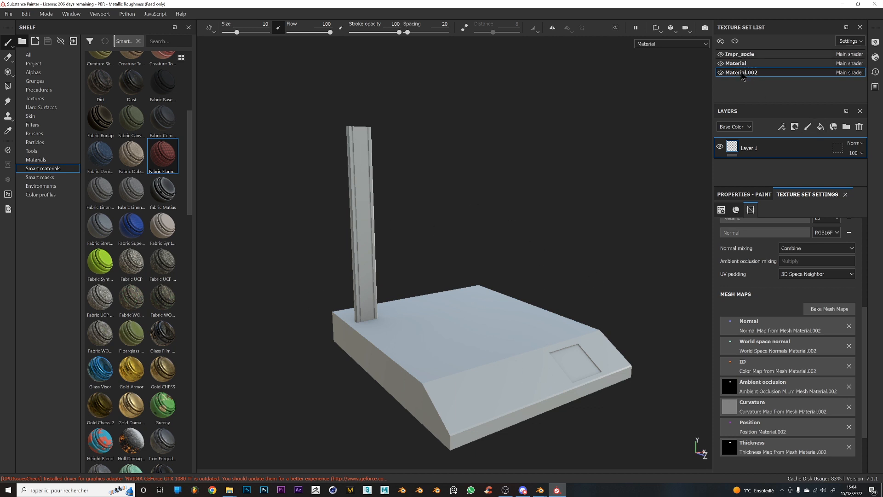
click(742, 53)
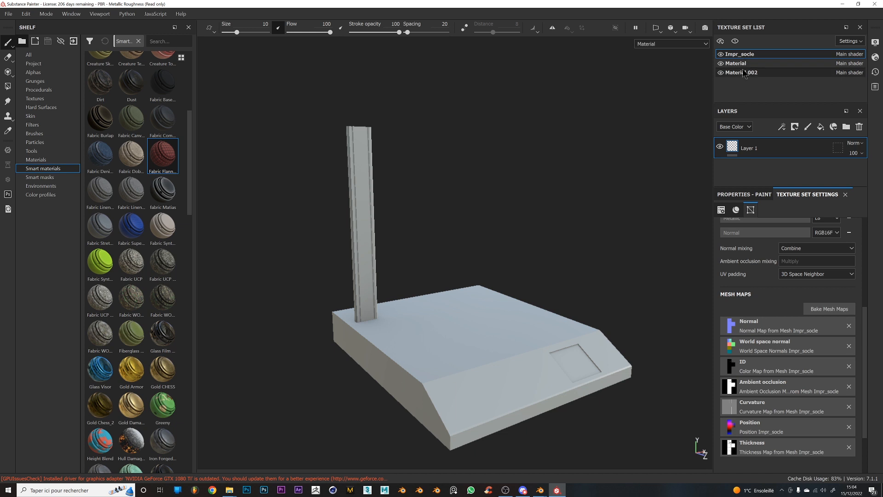
click(744, 73)
Apply the Fabric Flannel Tartan smart material to the printer's base and inspect it around the screen recess
drag(162, 155, 446, 346)
alt+middle_drag(552, 367, 474, 324)
scroll(474, 325, up, 4)
alt+drag(508, 353, 559, 372)
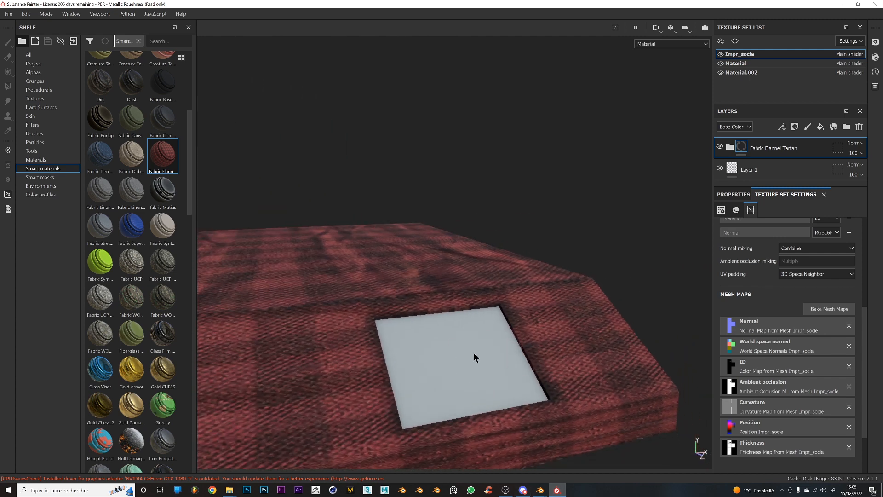
alt+right_drag(470, 368, 439, 213)
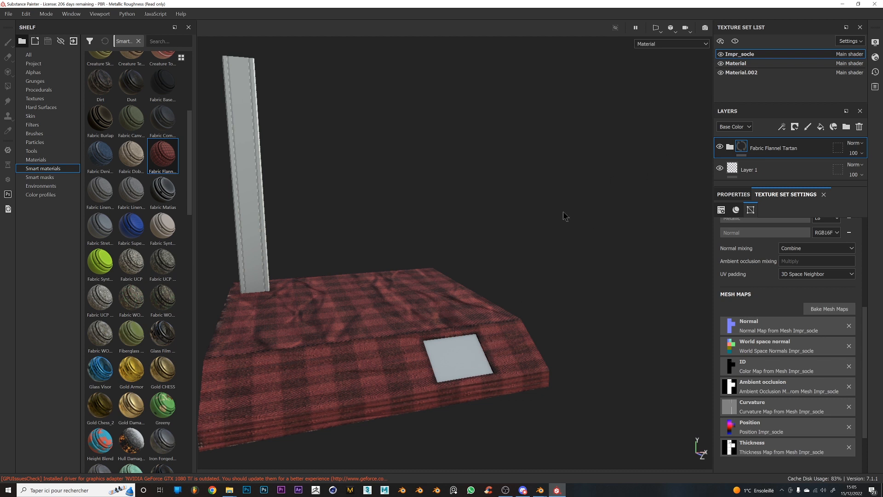
Toggle the visibility of the Material.002 and Impr_socle texture sets to check which parts they cover
click(743, 72)
click(721, 73)
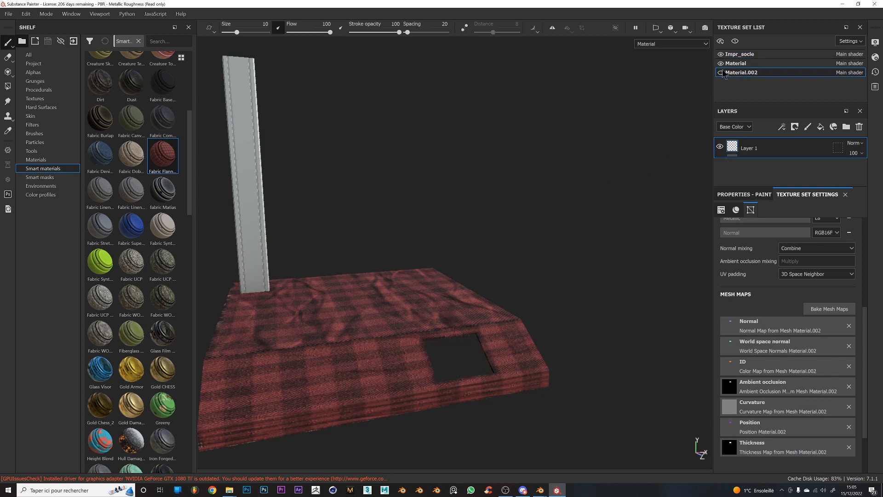
click(721, 73)
click(721, 73)
click(721, 73)
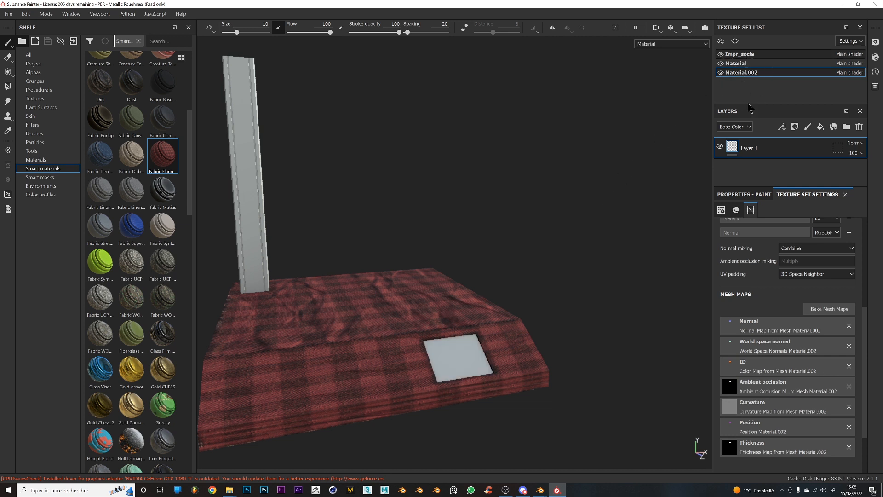
click(741, 53)
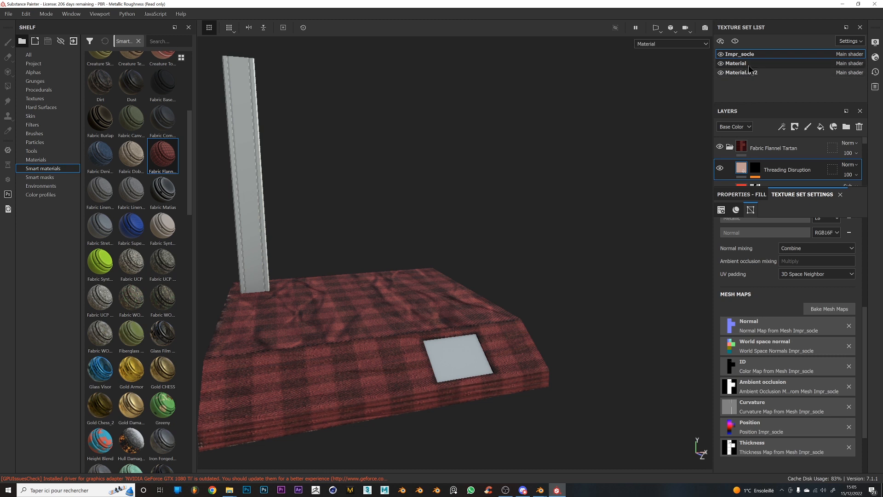
click(721, 54)
click(721, 54)
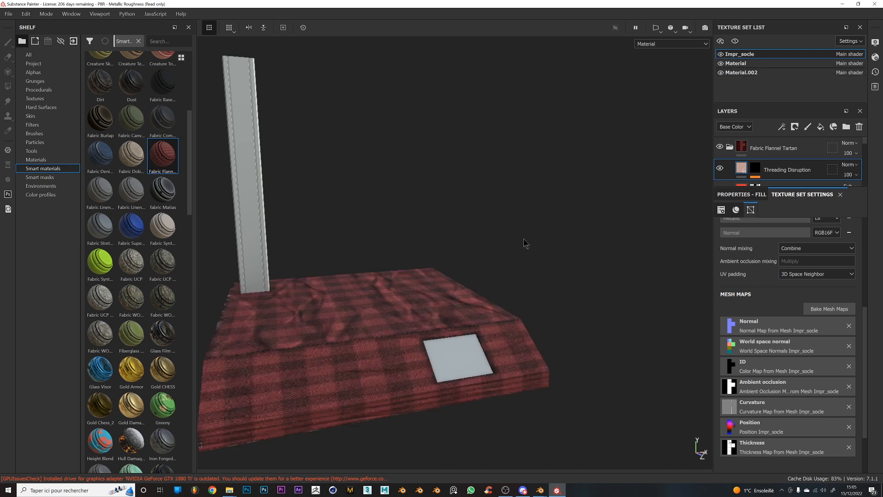
Replace the Fabric Flannel Tartan on the Impr_socle texture set with the fabric Matias smart material and inspect the base's edges
click(782, 143)
key(Delete)
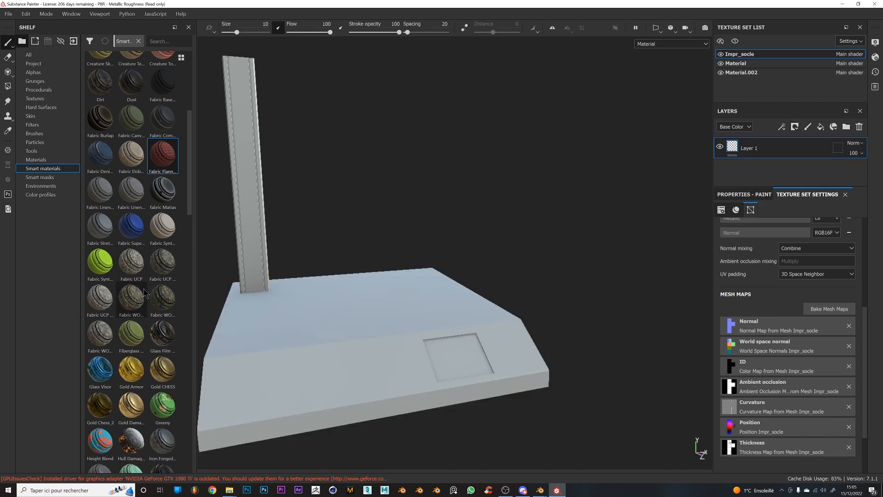
drag(163, 190, 361, 340)
alt+drag(317, 373, 501, 342)
alt+right_drag(501, 342, 389, 413)
alt+drag(390, 413, 362, 437)
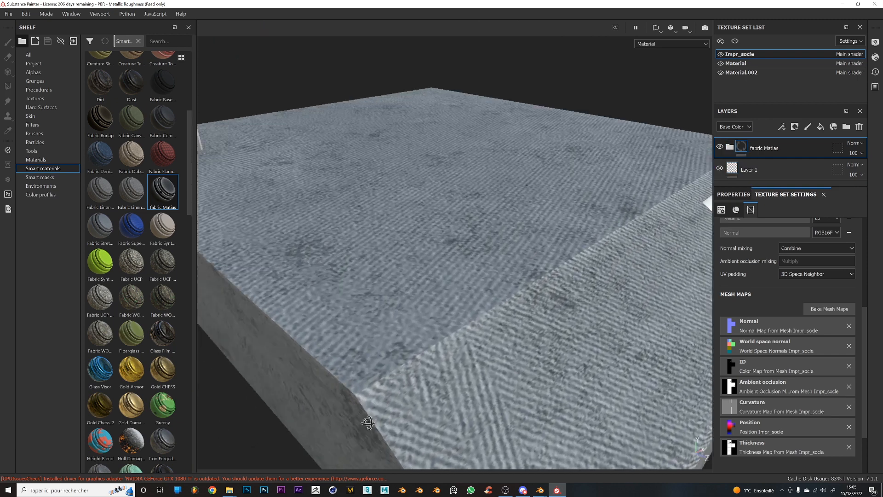
alt+right_drag(361, 437, 497, 369)
alt+middle_drag(497, 369, 411, 267)
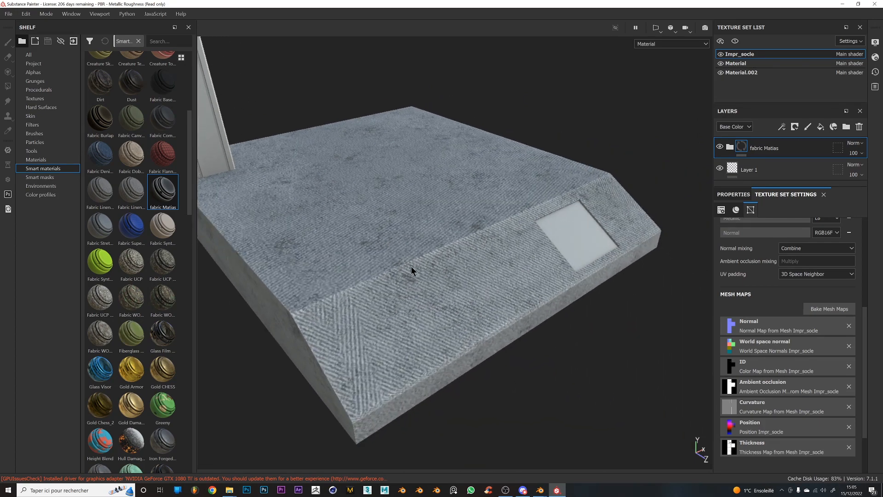
alt+right_drag(411, 267, 442, 270)
alt+drag(442, 270, 536, 255)
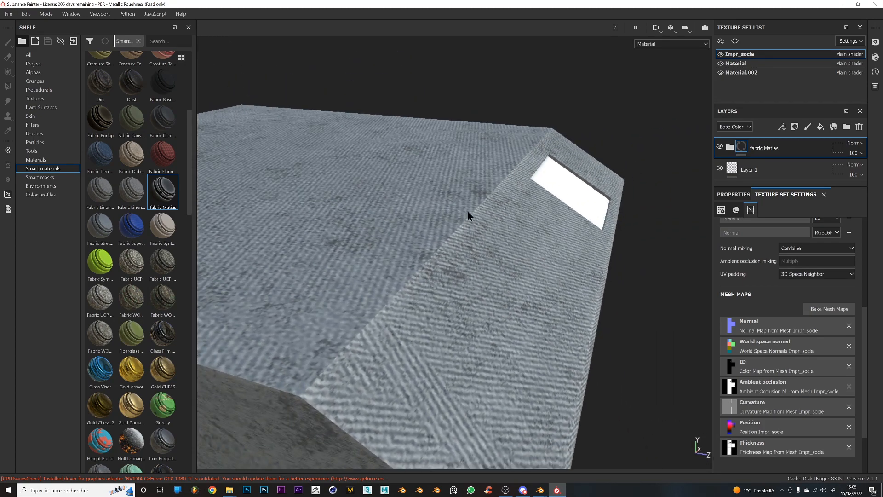
alt+drag(474, 226, 440, 267)
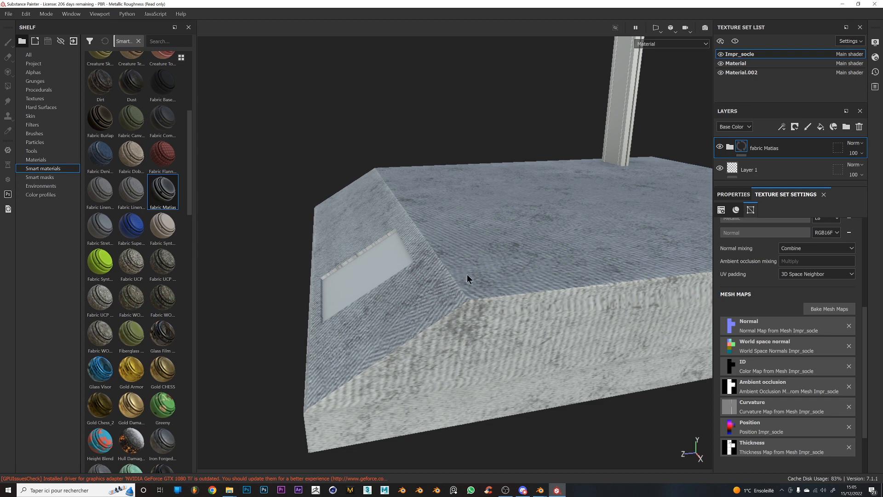
Inspect the base from the front and delete the fabric Matias layer from the Impr_socle texture set
alt+right_drag(430, 289, 380, 163)
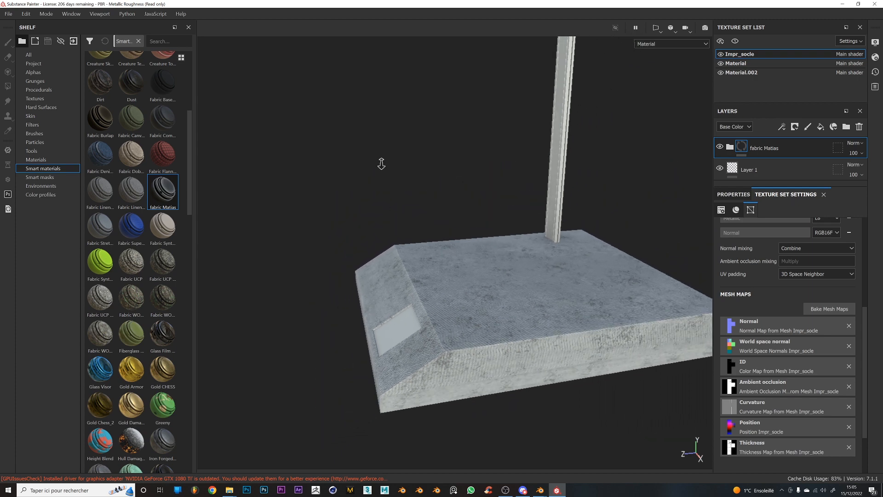
alt+drag(378, 258, 653, 313)
alt+drag(383, 375, 343, 387)
alt+middle_drag(494, 371, 489, 382)
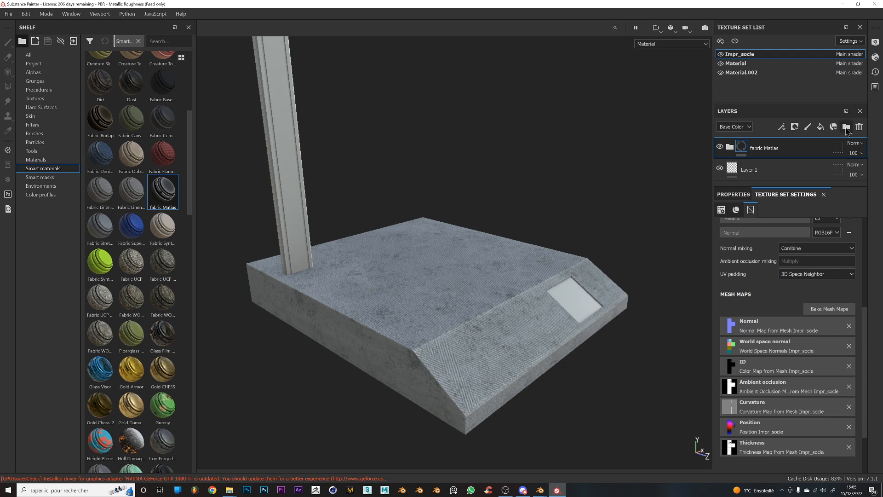
drag(784, 187, 784, 340)
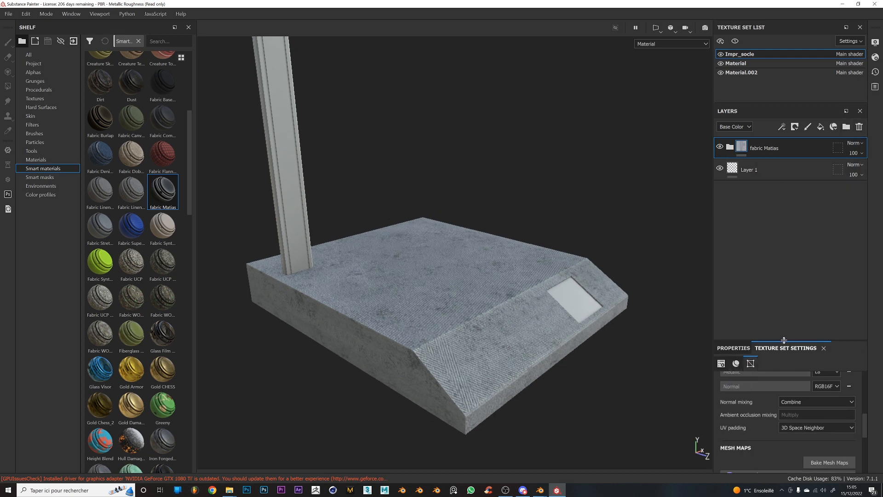
click(859, 128)
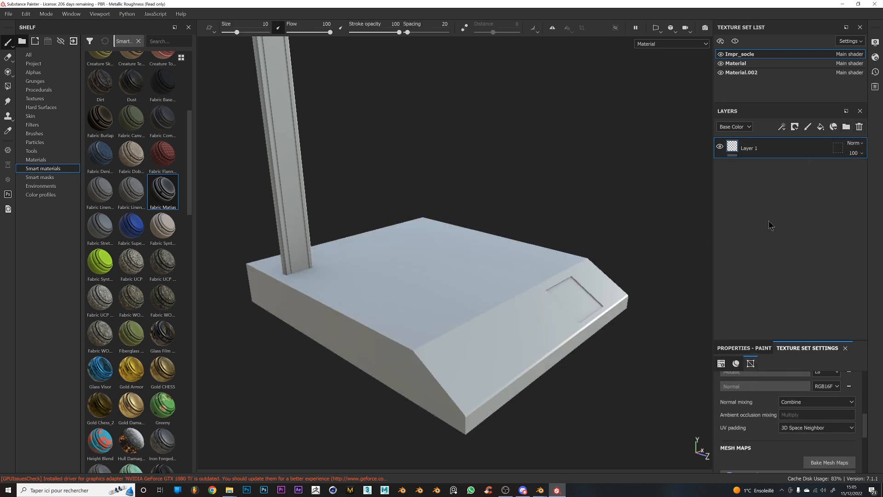
Try a new paint layer with a black mask on the Impr_socle texture set, and delete that layer again
click(807, 129)
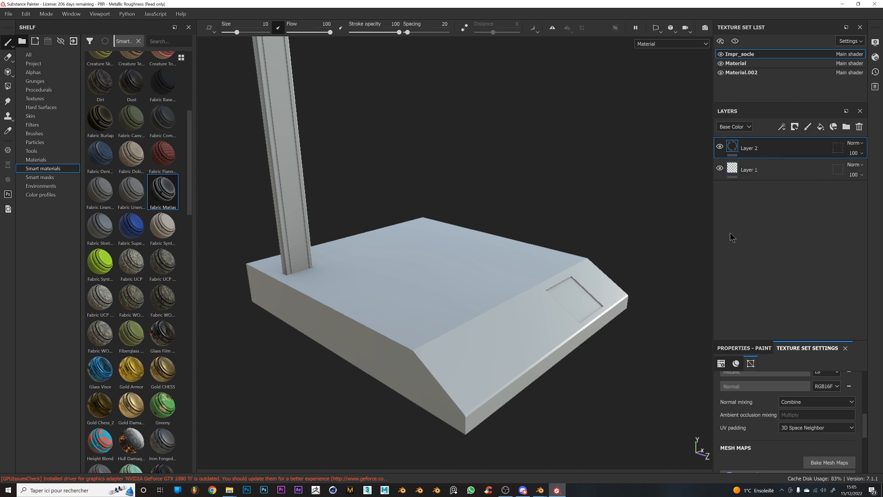
mouse_move(371, 268)
mouse_down()
mouse_move(457, 290)
mouse_move(493, 361)
mouse_move(523, 256)
mouse_up()
key(ctrl+z)
click(794, 127)
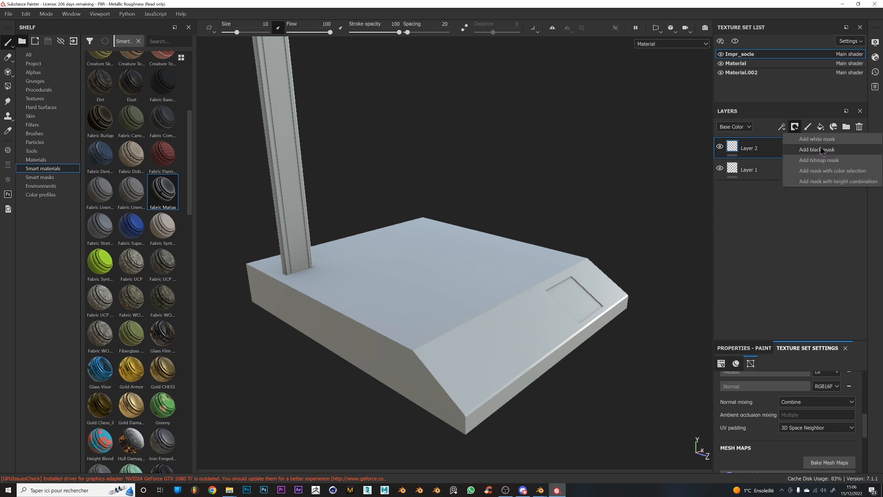
click(821, 150)
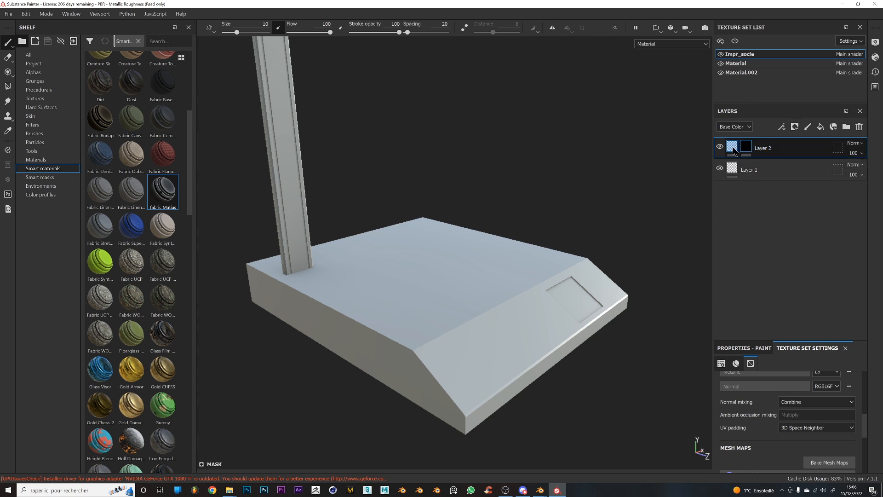
click(749, 149)
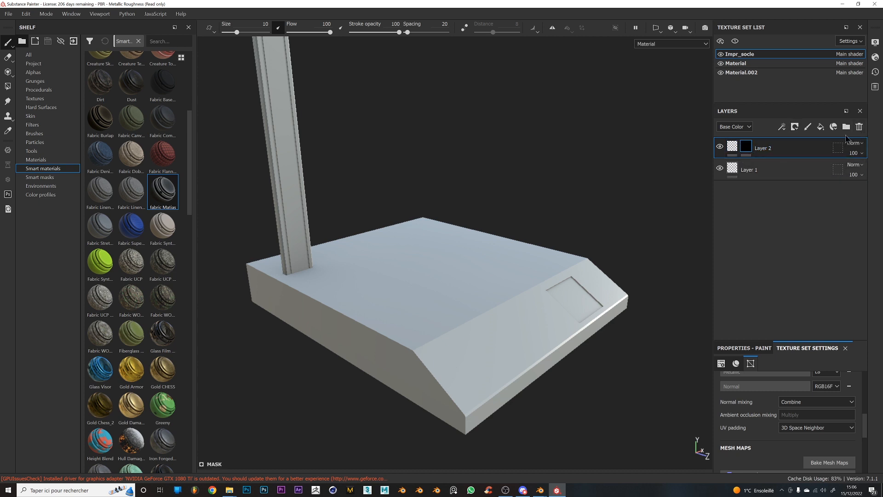
click(859, 128)
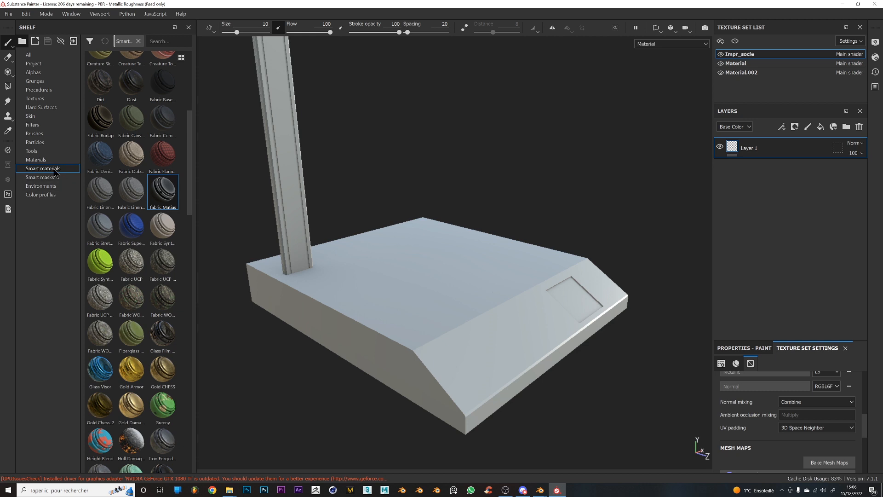
Search the smart materials for "iron", apply Iron Forged Old to the printer's base and inspect its surface
drag(195, 176, 194, 258)
click(167, 41)
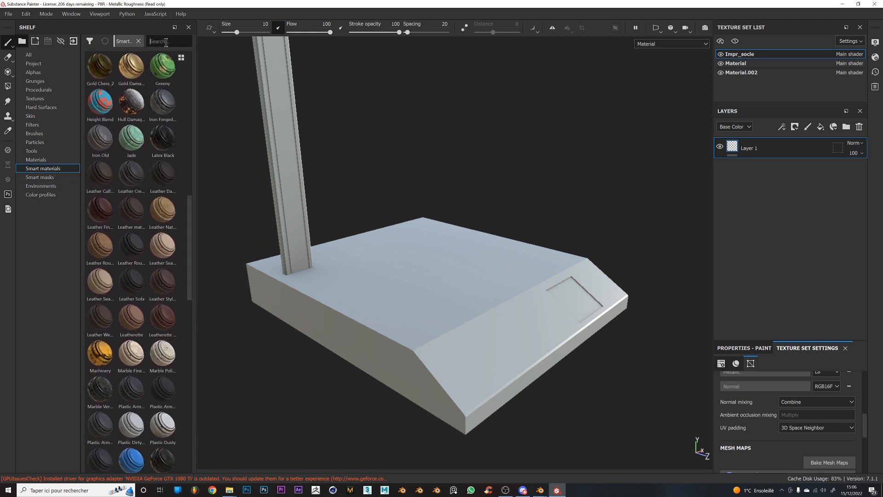
text(iron)
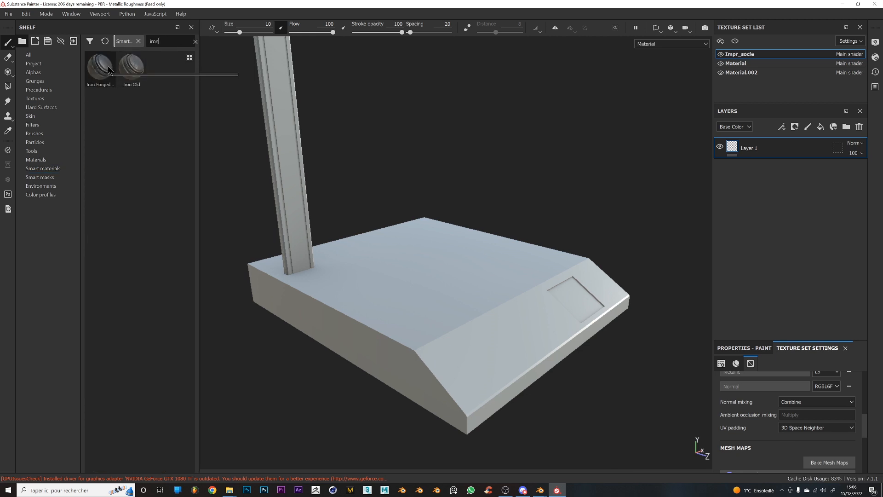
drag(109, 70, 454, 290)
alt+drag(510, 239, 486, 316)
alt+right_drag(486, 317, 514, 493)
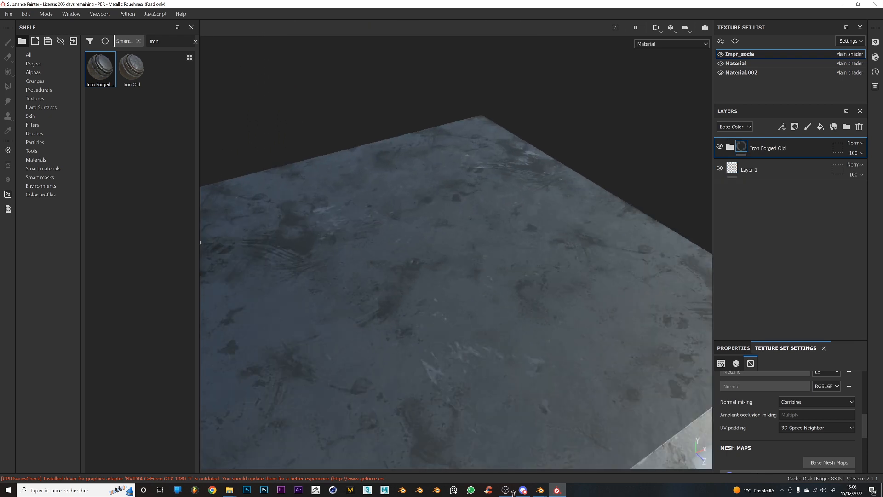
alt+middle_drag(529, 363, 557, 195)
alt+right_drag(556, 195, 486, 185)
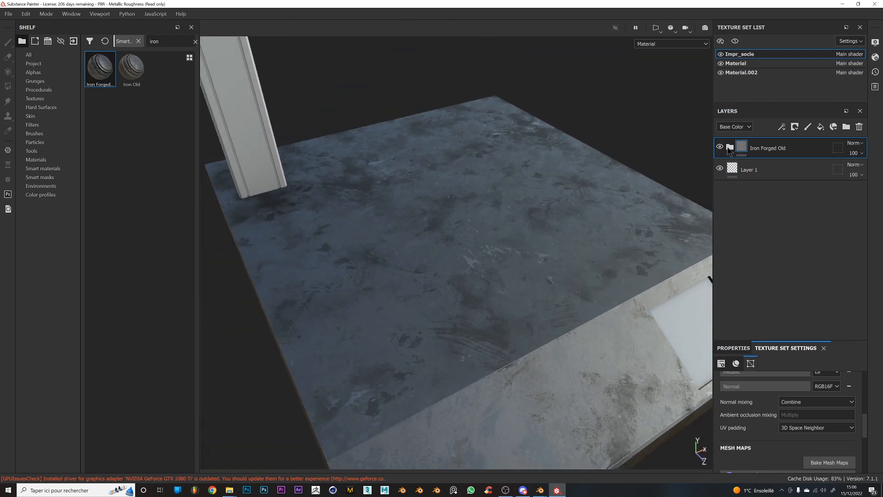
Expand the Iron Forged Old group, hide all its layers above Base and inspect the Base layer on the model
click(730, 148)
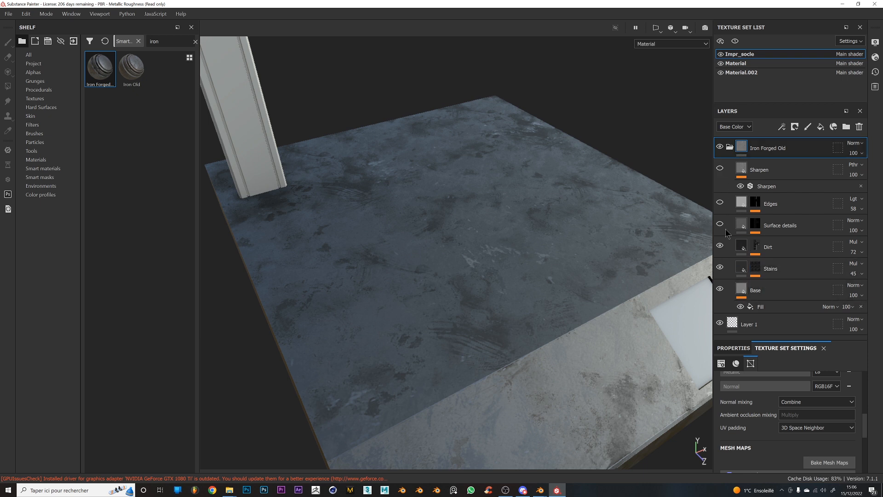
drag(725, 229, 724, 274)
click(759, 295)
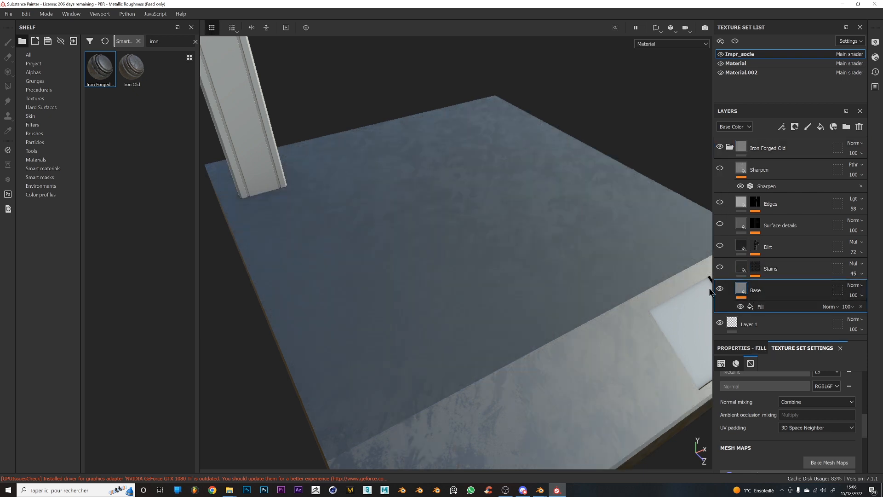
alt+drag(507, 334, 501, 245)
alt+right_drag(579, 238, 556, 424)
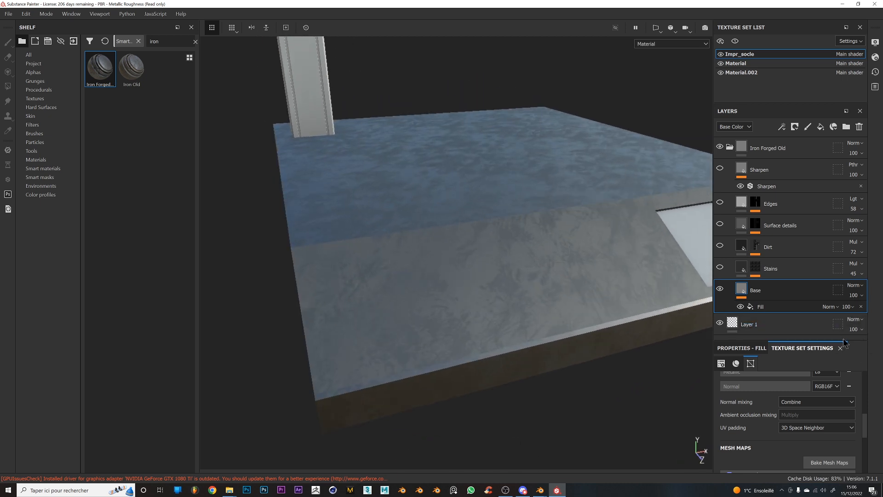
Examine the Base layer's fill projection, UV transformations and material channel settings in an enlarged properties area
drag(846, 340, 847, 251)
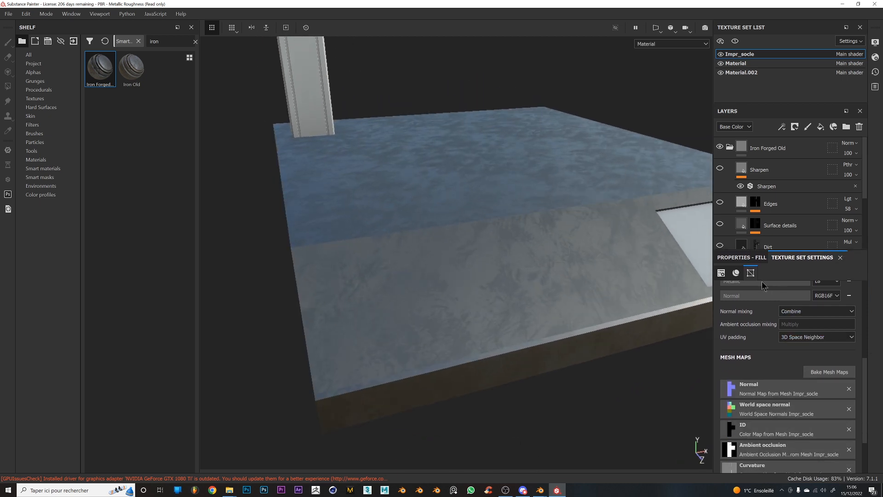
click(754, 258)
click(814, 257)
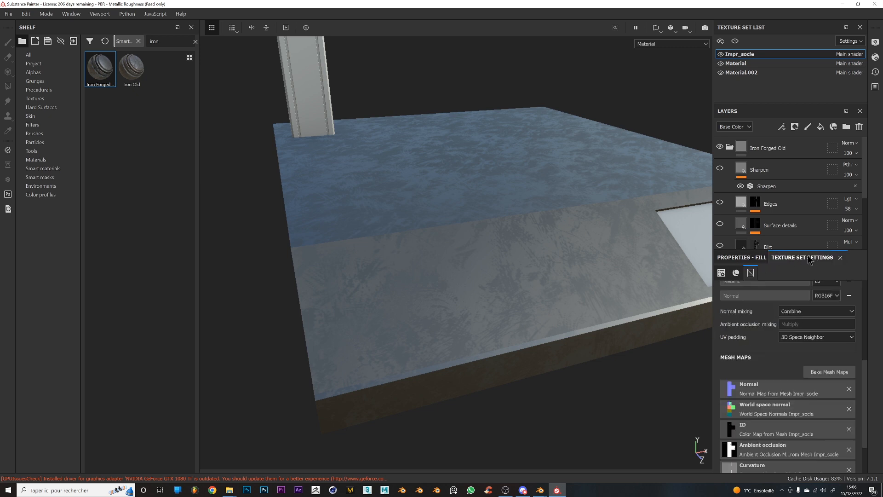
click(742, 257)
scroll(869, 424, down, 5)
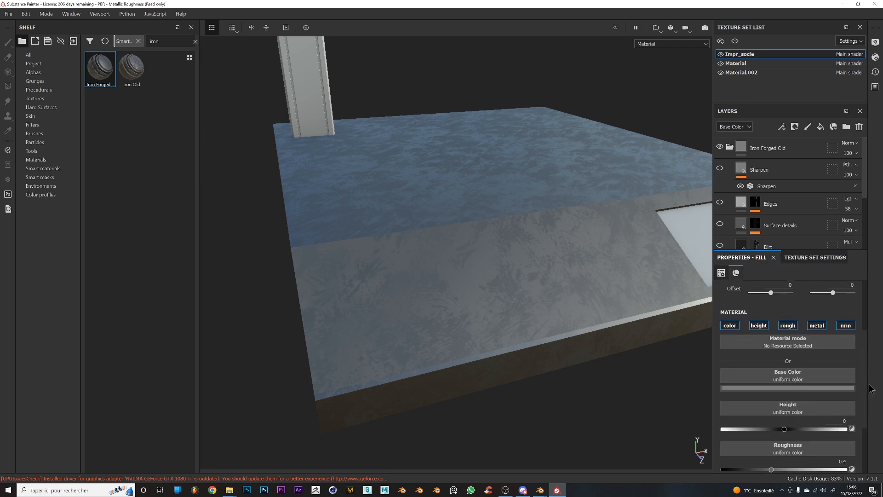
scroll(865, 415, up, 3)
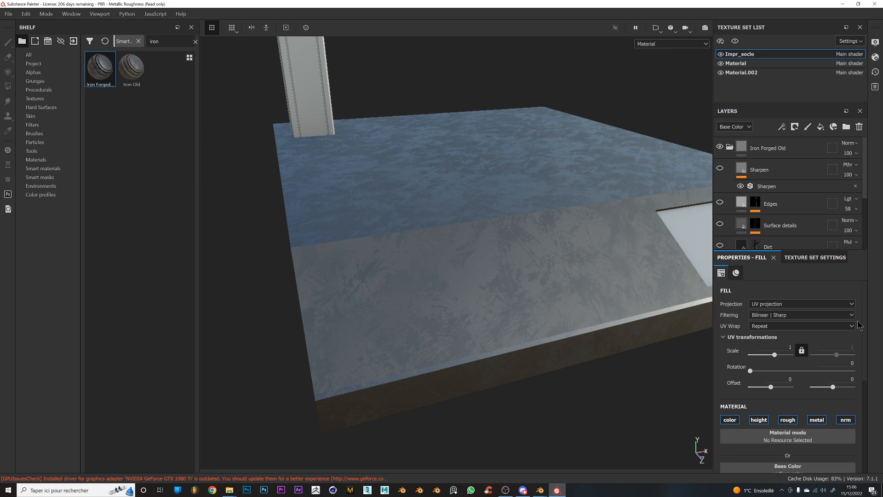
scroll(773, 218, down, 3)
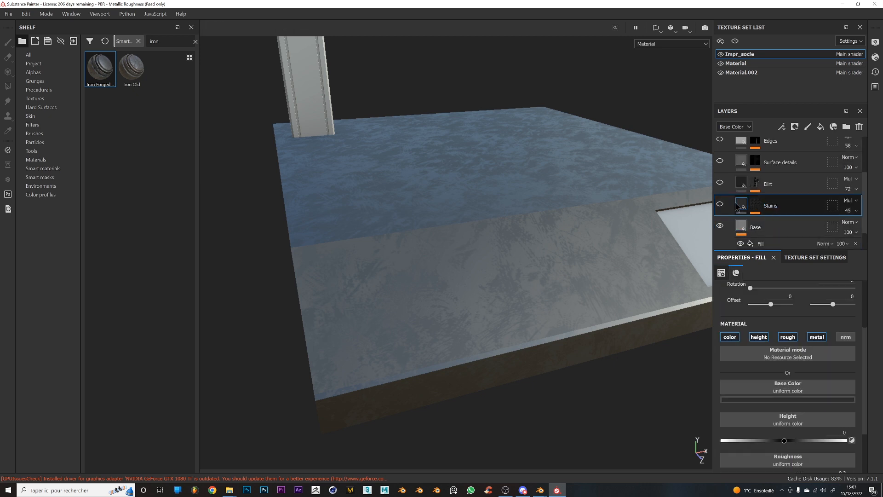
Show the Stains layer again and compare the Levels and BnW Spots 2 effects on its mask
click(778, 211)
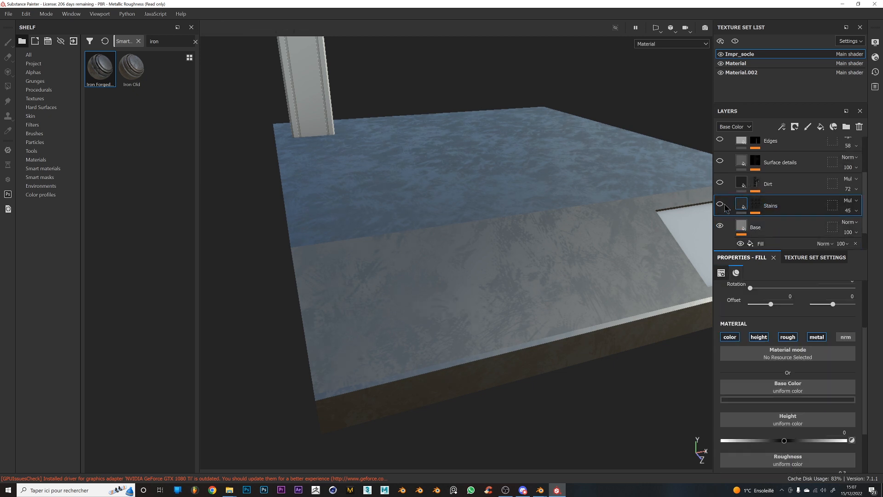
click(758, 208)
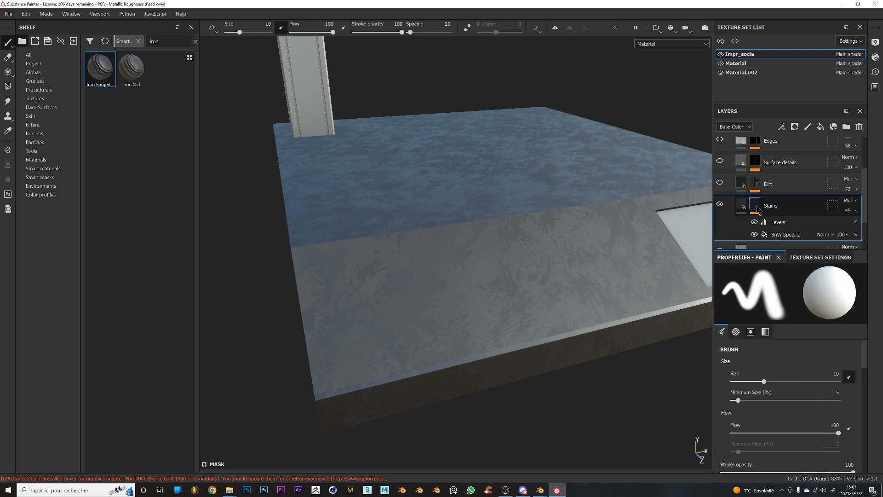
click(780, 235)
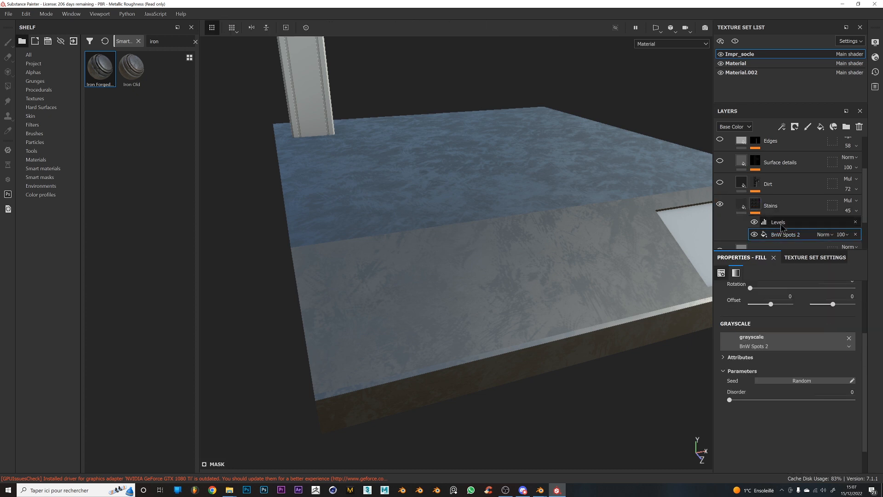
click(782, 224)
click(784, 234)
click(783, 223)
click(783, 235)
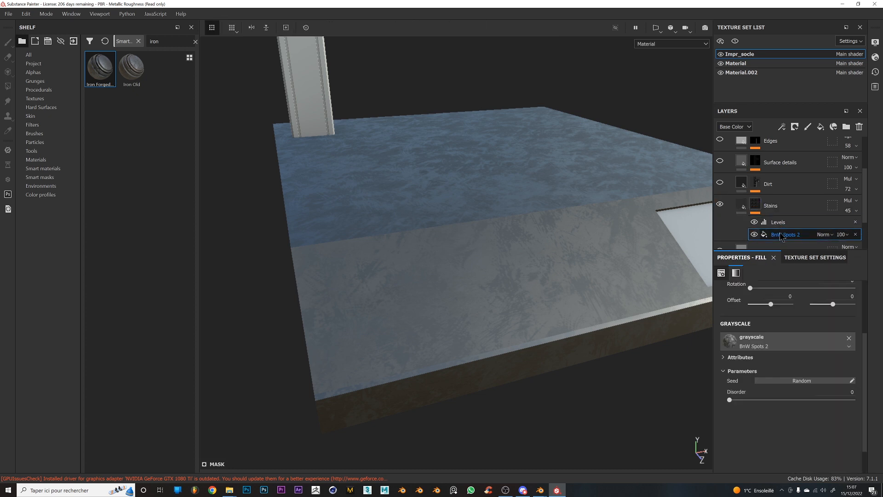
Set the UV scale of the BnW Spots 2 fill in the Stains mask to 15.45 and check the mask's effects
scroll(766, 317, up, 3)
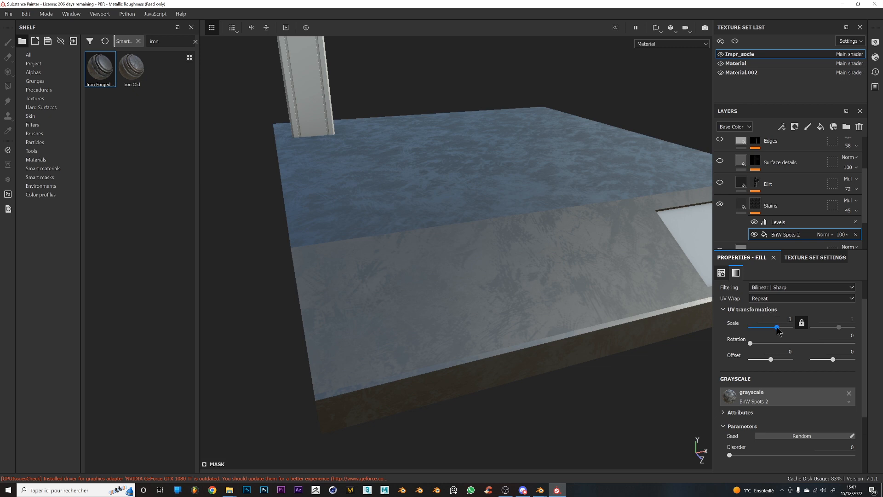
click(784, 327)
click(776, 225)
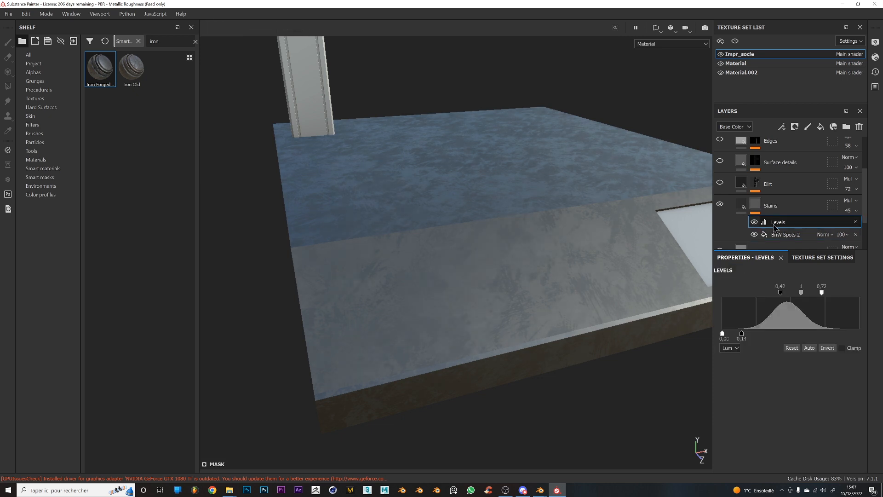
click(740, 207)
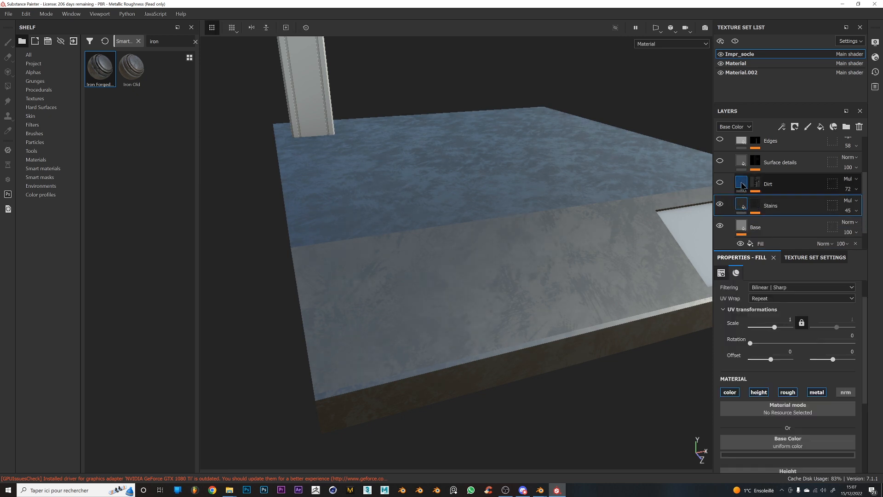
click(757, 207)
click(774, 223)
click(785, 235)
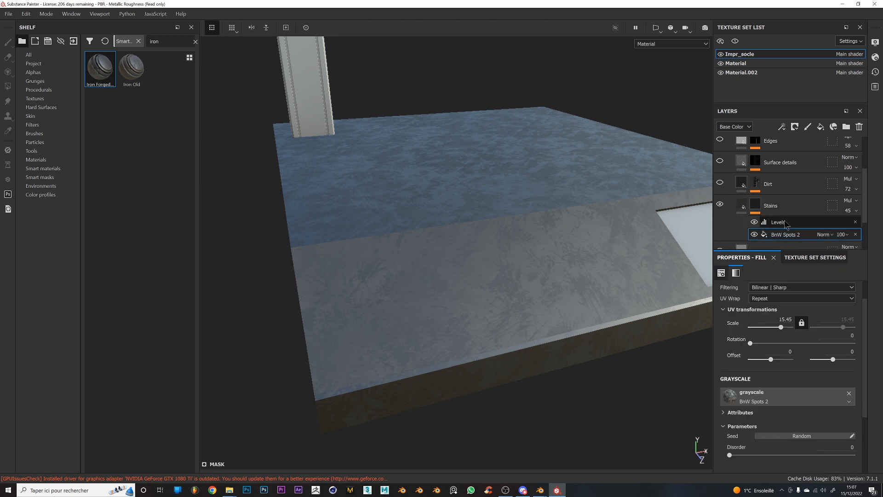
Raise the Stains mask's Levels shadow input to 0.47, then try the mask without the Levels effect and restore it
click(786, 223)
drag(781, 293, 808, 294)
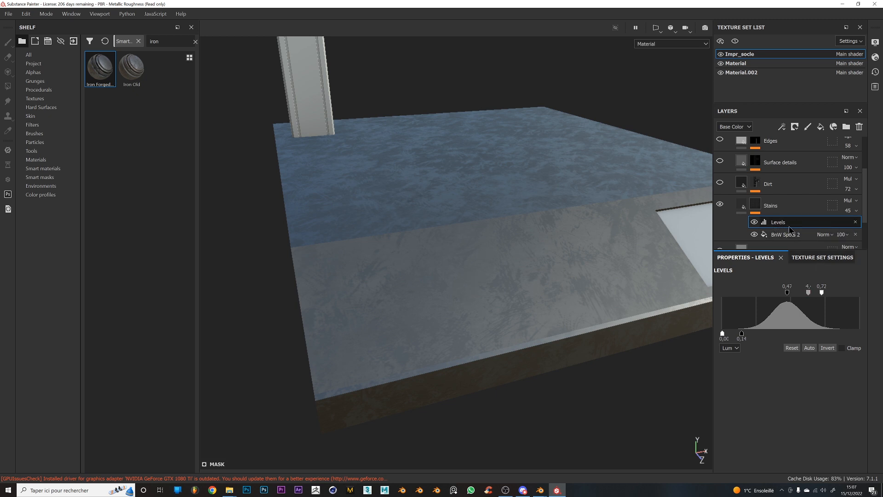
click(855, 222)
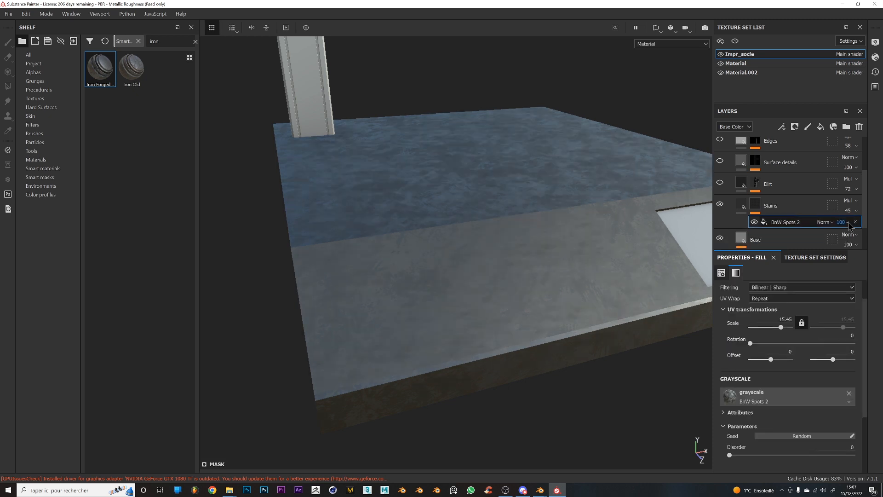
key(ctrl+z)
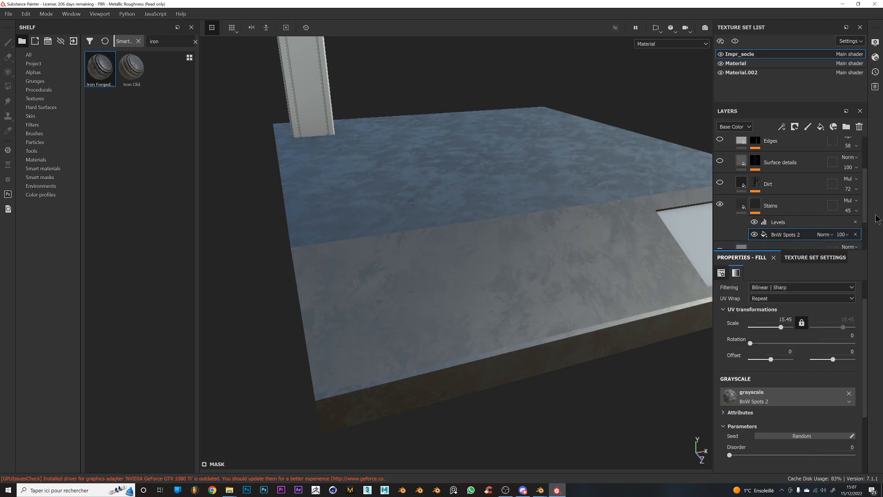
Look through the Stains layer's blending modes and open its opacity setting
click(851, 201)
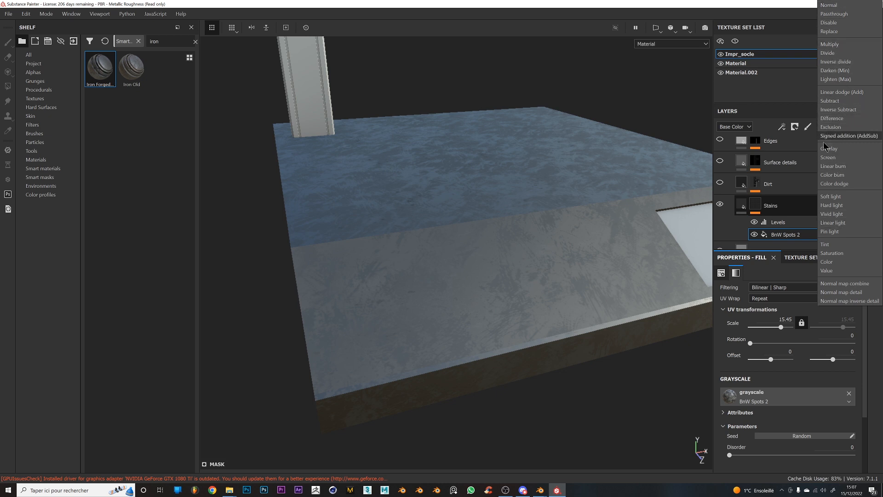
click(787, 223)
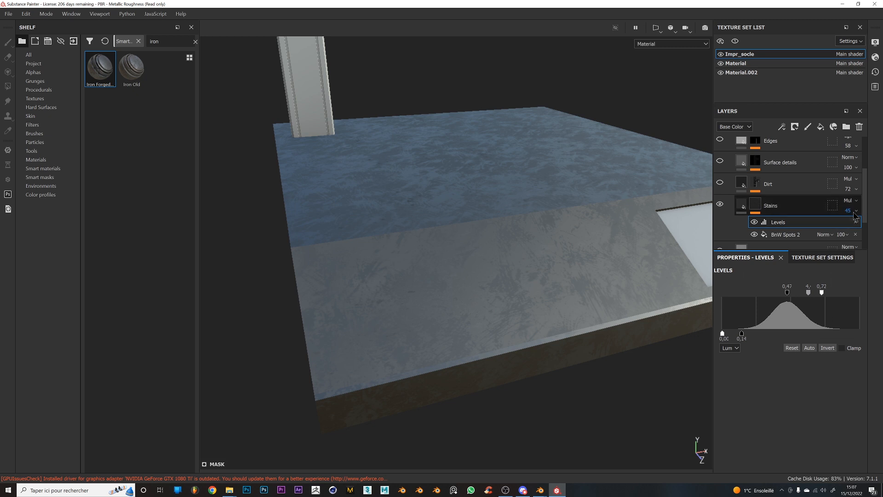
click(849, 211)
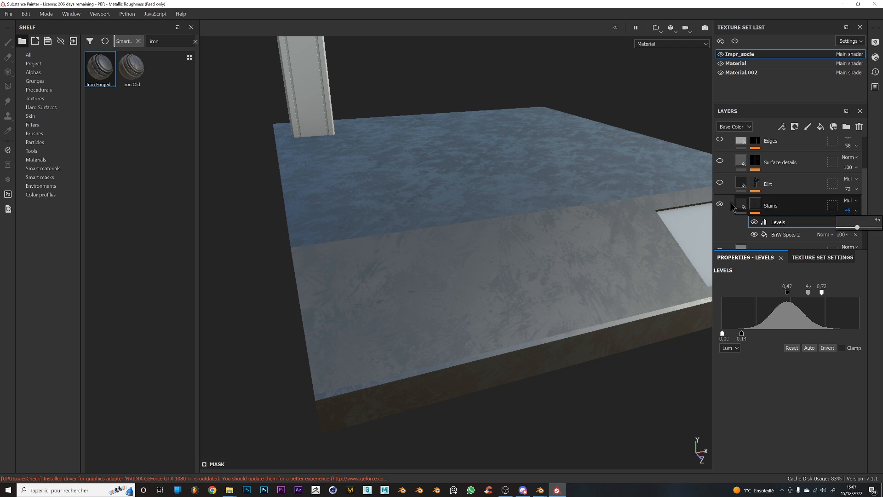
Select the Dirt layer's mask and set the paint brush size to 16.43
click(781, 190)
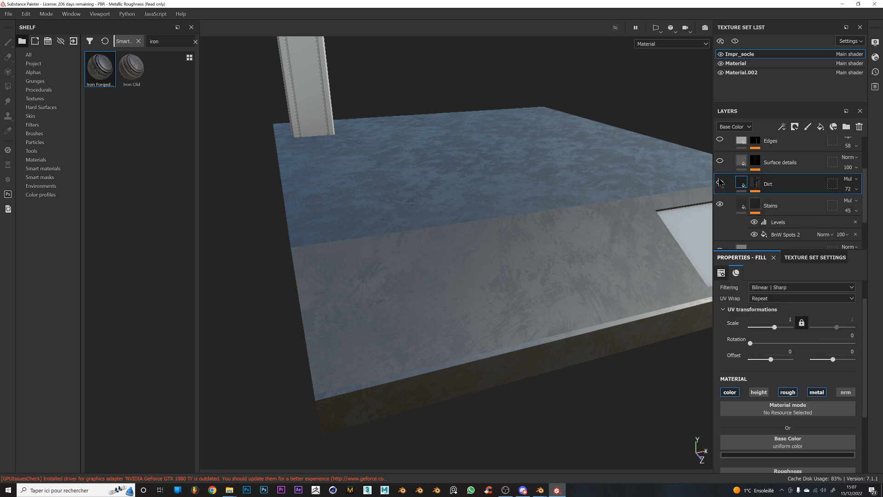
click(756, 182)
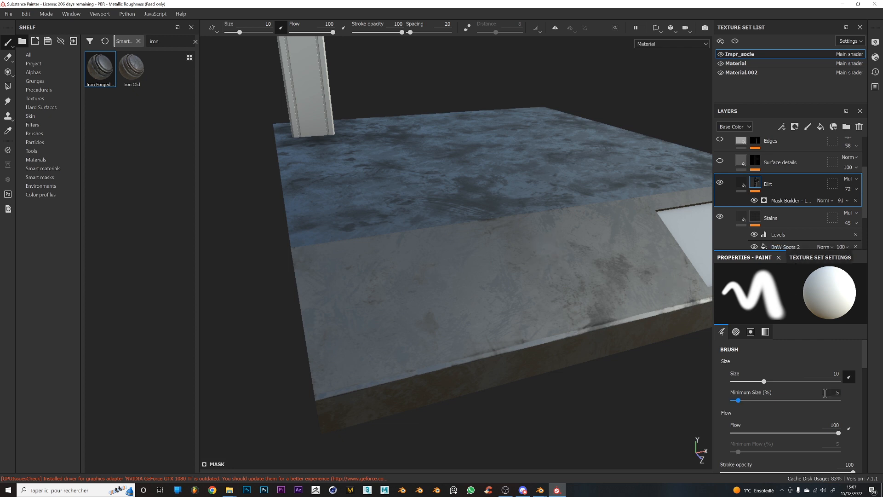
scroll(782, 391, down, 3)
scroll(782, 391, up, 3)
mouse_move(762, 382)
mouse_down()
mouse_move(787, 382)
mouse_move(774, 382)
mouse_up()
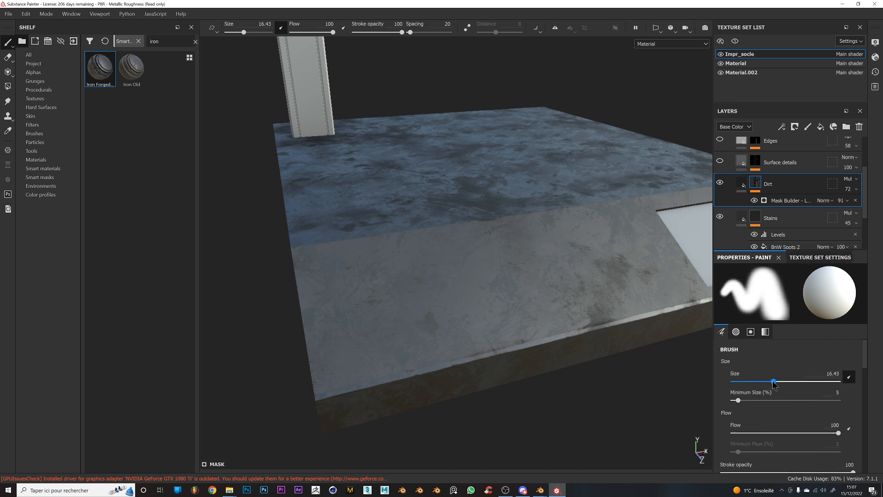
Set the Dirt mask's Mask Builder generator to level 0.64, contrast 0.06, triplanar blending contrast 0.33 and grunge 0.58
click(782, 202)
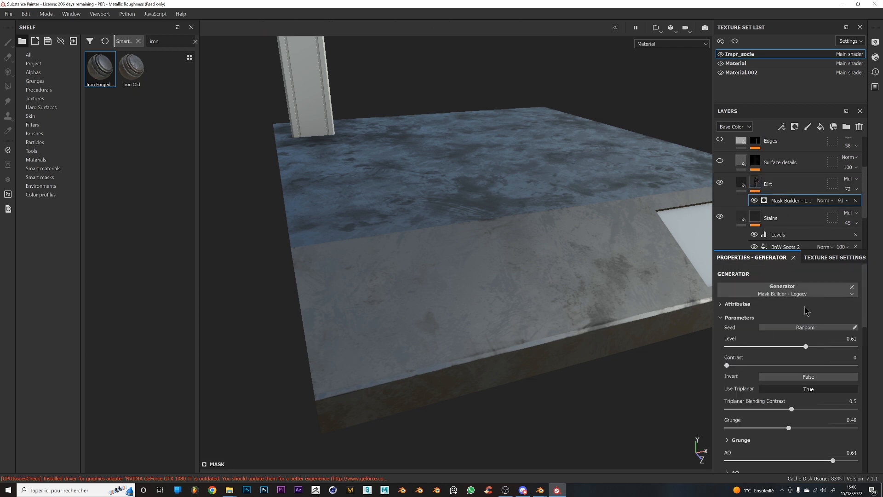
mouse_move(805, 346)
mouse_down()
mouse_move(823, 349)
mouse_move(809, 348)
mouse_up()
mouse_move(754, 366)
mouse_down()
mouse_move(809, 368)
mouse_move(737, 367)
mouse_up()
drag(791, 409, 770, 409)
drag(788, 428, 801, 433)
alt+drag(510, 304, 479, 233)
alt+right_drag(479, 232, 511, 221)
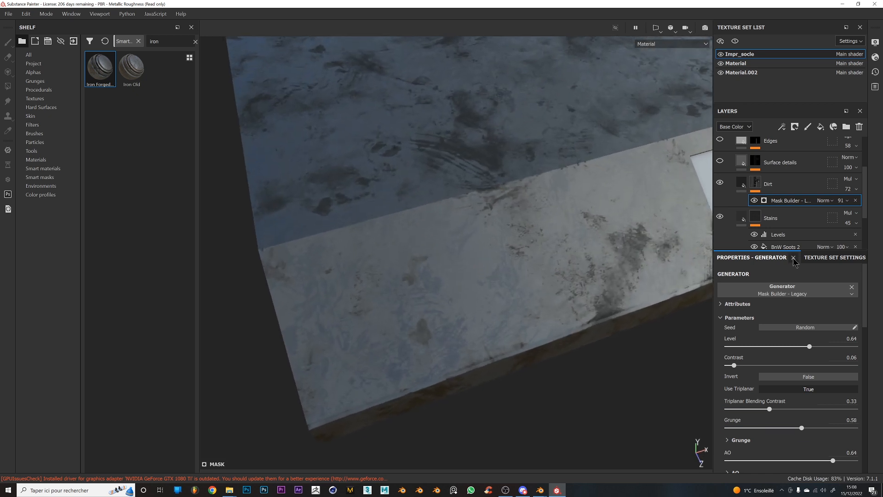
Change the Dirt fill's base color to bright red (e80f0f) and inspect it on the printer base
click(743, 184)
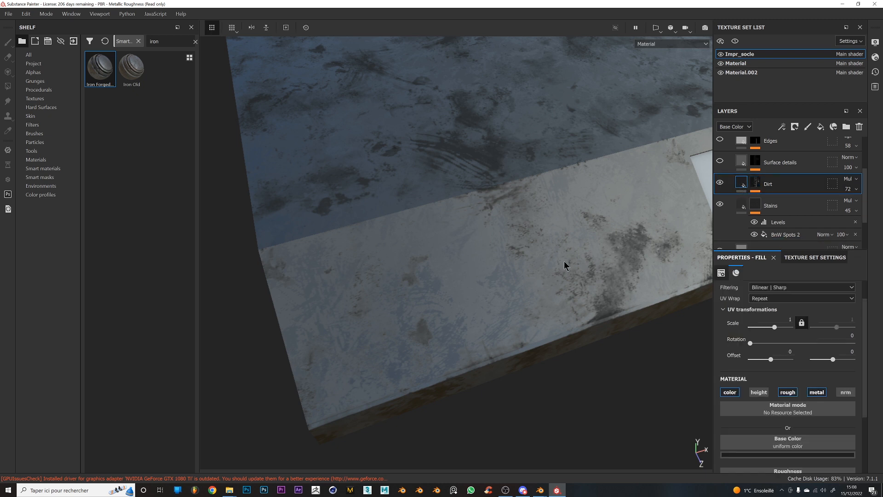
scroll(491, 281, up, 3)
scroll(502, 283, down, 4)
scroll(502, 283, down, 2)
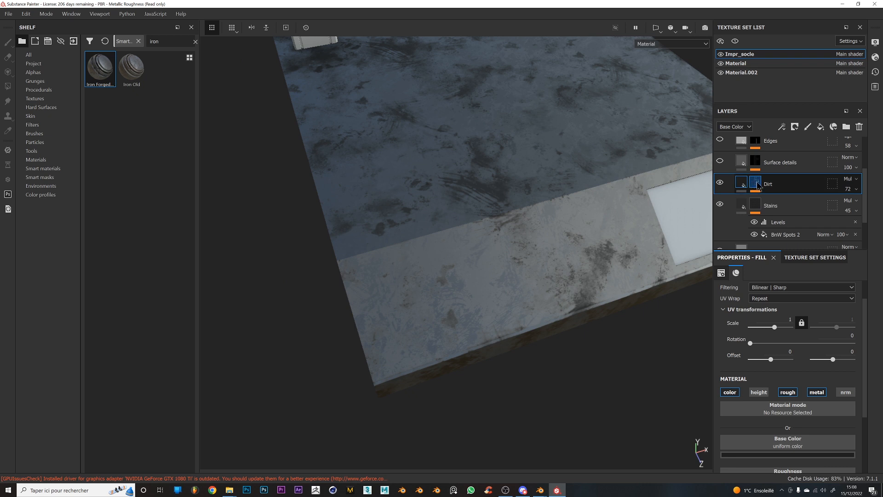
scroll(572, 256, up, 1)
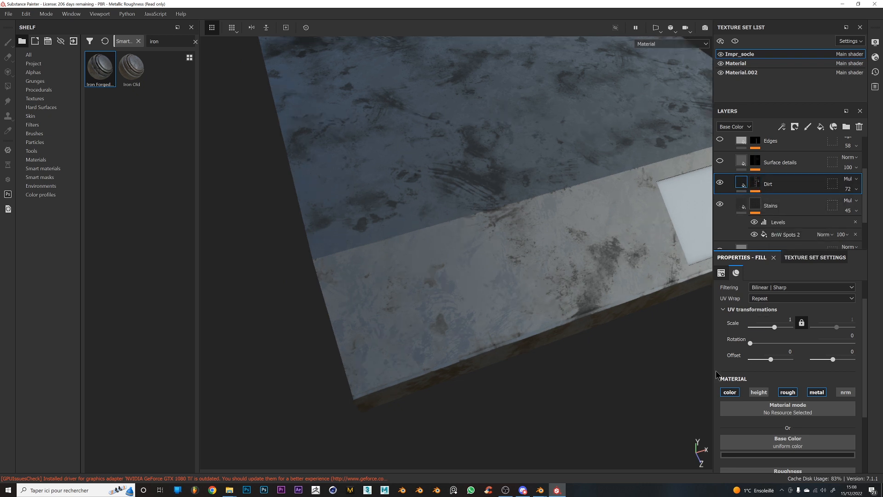
scroll(666, 386, up, 1)
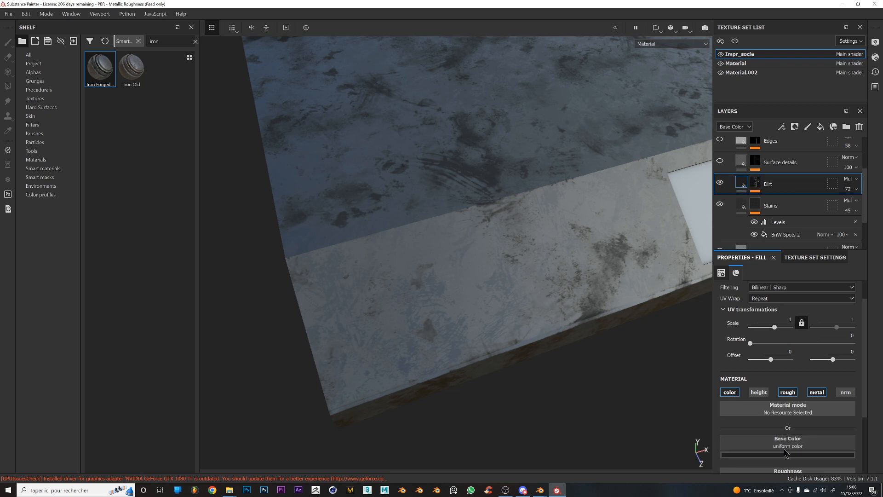
click(788, 454)
click(820, 364)
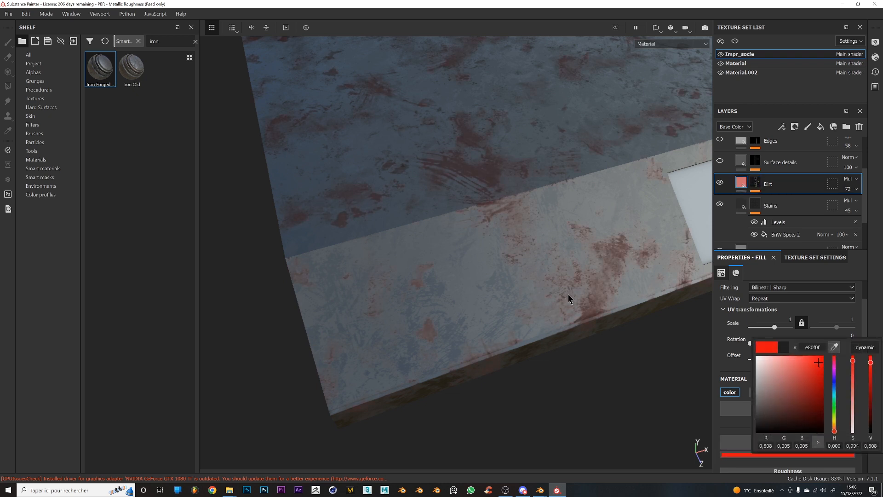
alt+drag(606, 380, 595, 359)
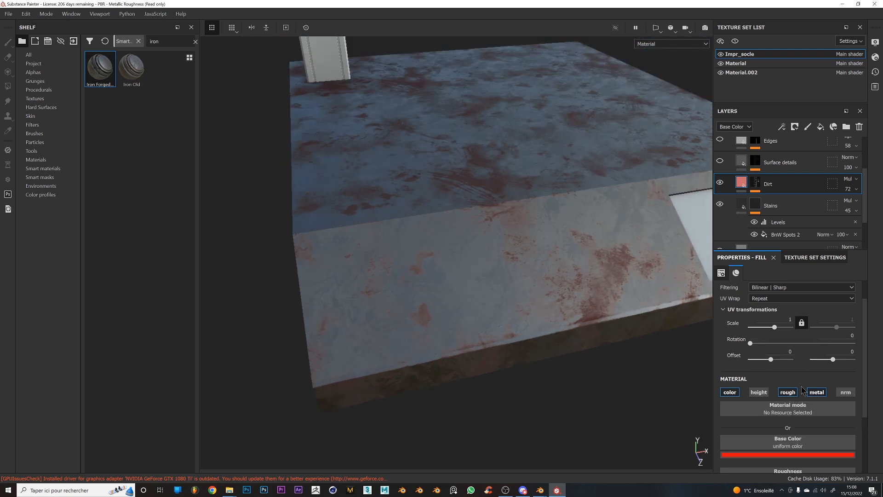
Turn off the metallic and roughness channels of the Dirt fill and inspect the base's front slope
scroll(811, 370, down, 2)
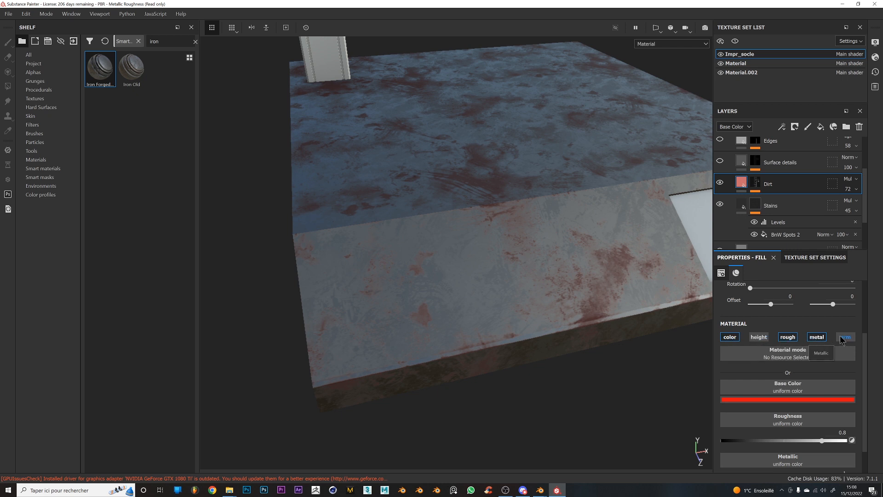
click(817, 337)
click(787, 338)
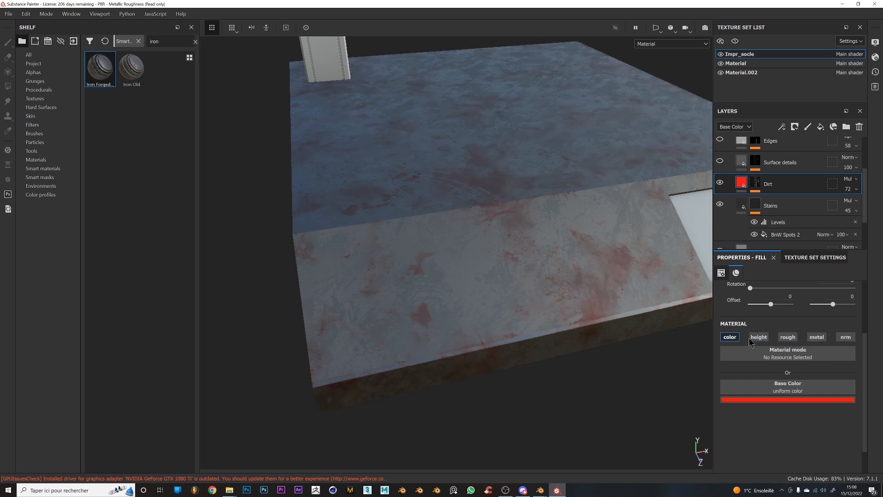
alt+drag(497, 319, 551, 332)
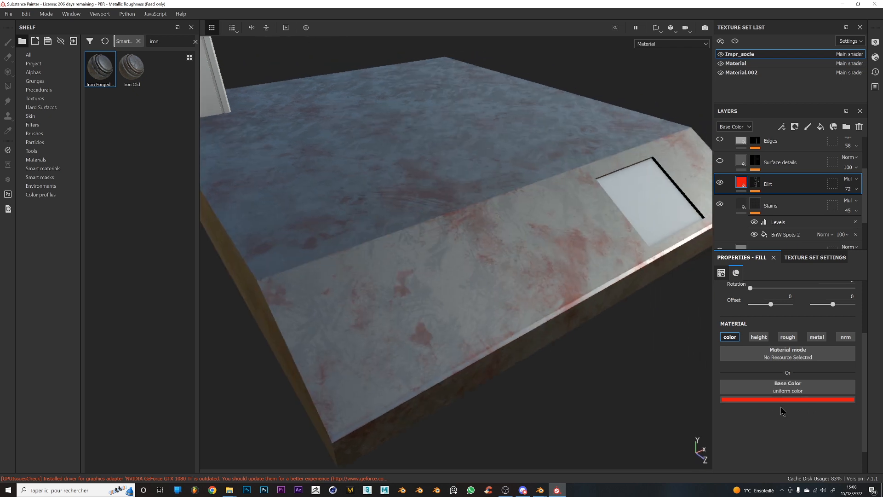
Turn the Dirt fill's roughness channel back on, try a roughness of 0, and set it to 0.9343
click(787, 337)
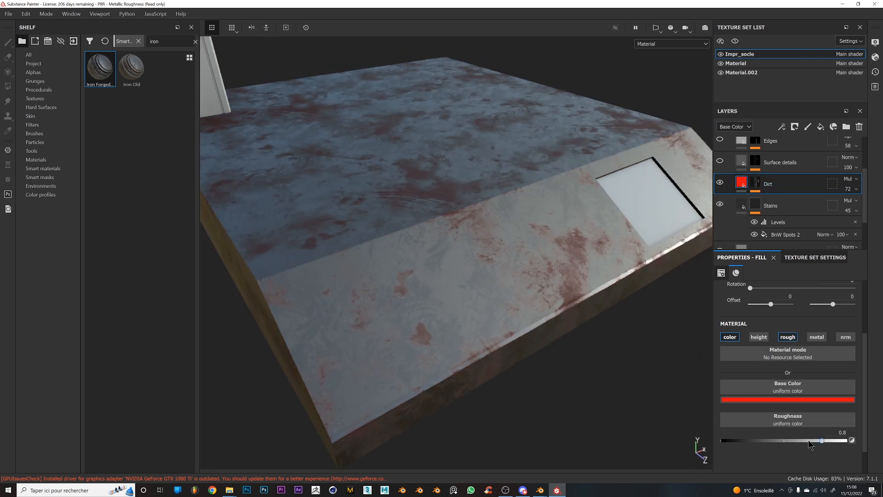
drag(825, 443, 727, 443)
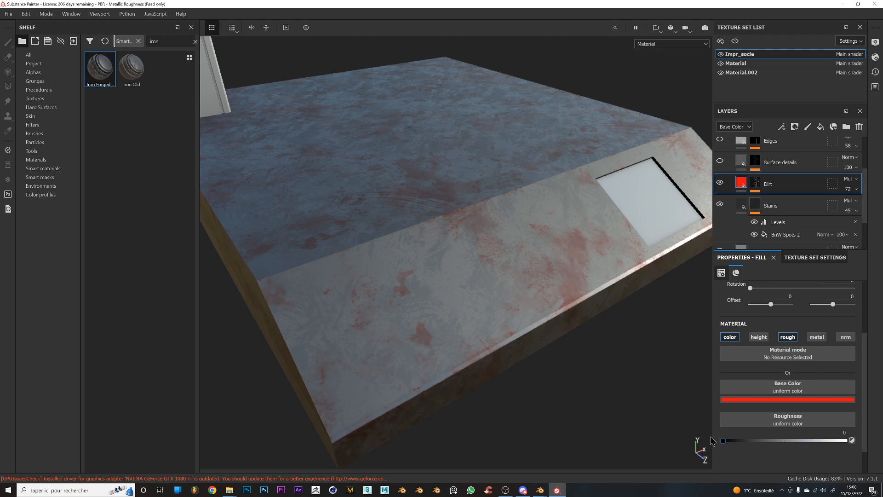
alt+drag(592, 423, 596, 380)
drag(779, 443, 838, 450)
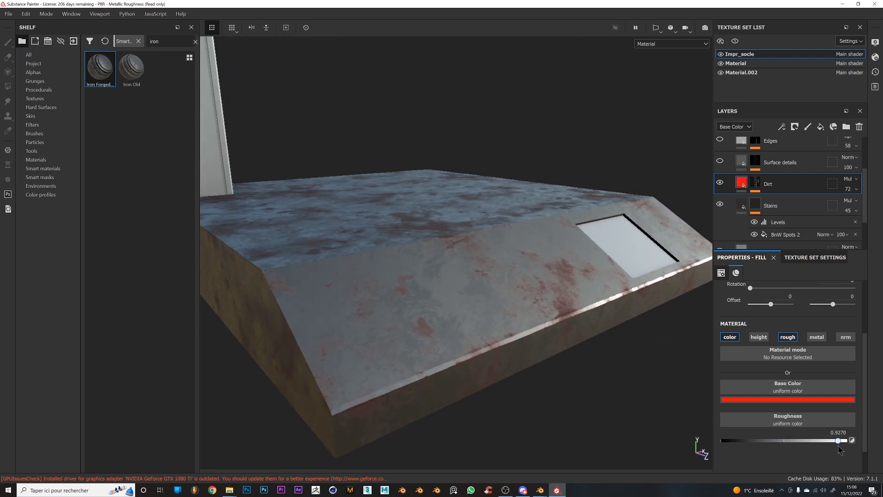
alt+drag(581, 328, 590, 419)
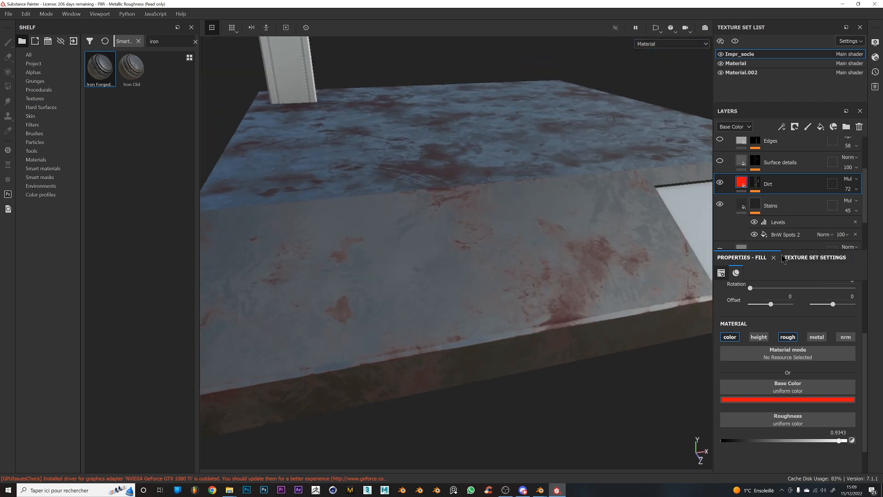
Enable the Dirt fill's height channel, try a height of 0.5401, and reduce it to 0.0511
click(759, 337)
scroll(787, 415, down, 1)
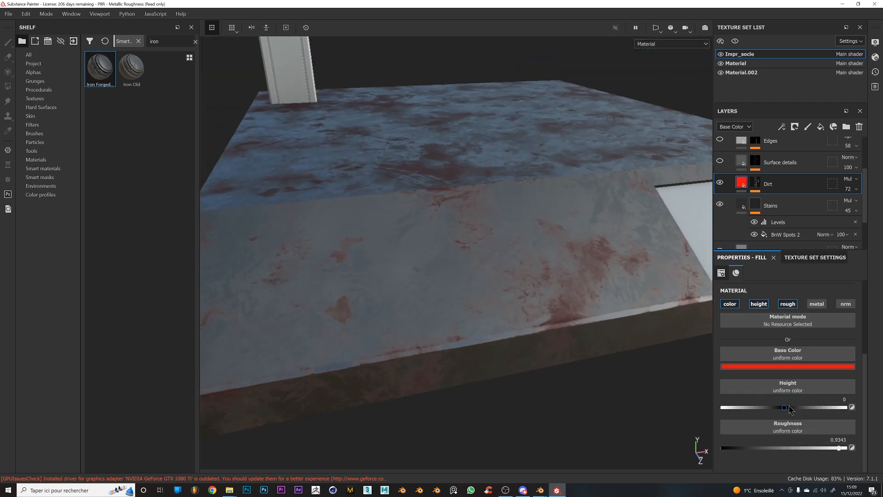
click(813, 407)
mouse_move(812, 407)
mouse_down()
mouse_move(828, 407)
mouse_move(818, 408)
mouse_up()
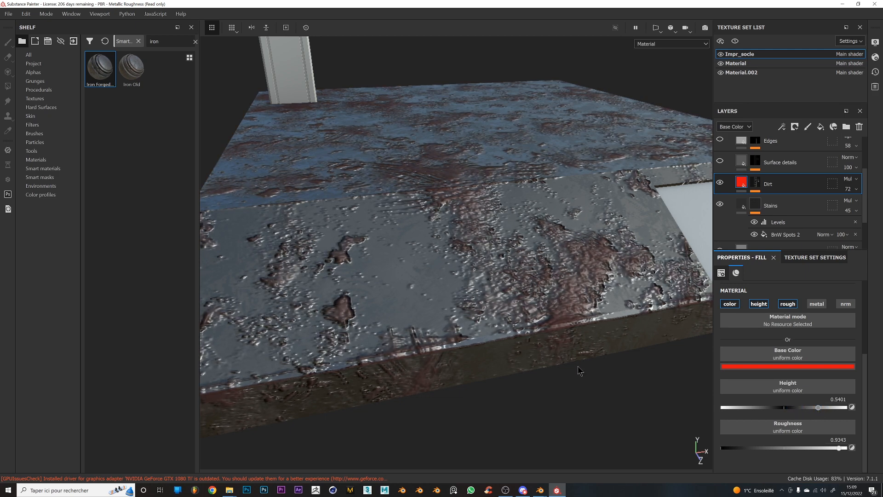
alt+drag(581, 371, 685, 333)
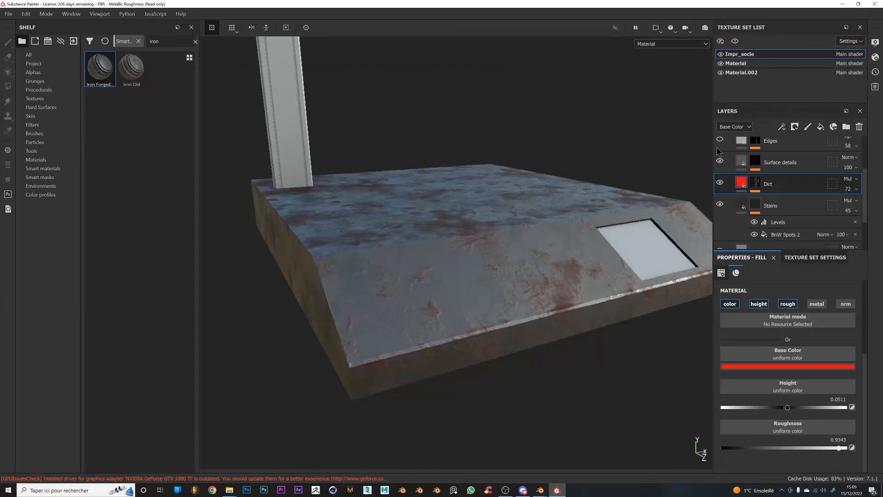
Compare the base with the Iron Forged Old folder hidden and shown, check the folder's contents, and leave it collapsed
scroll(754, 177, up, 3)
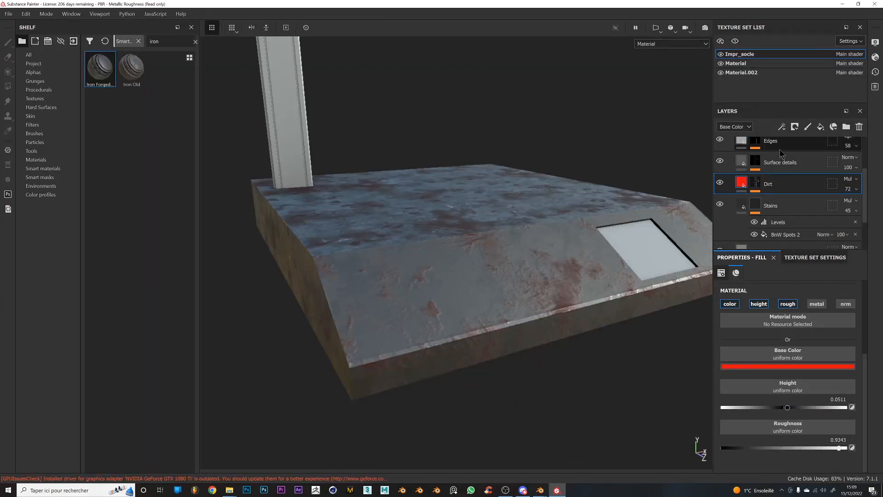
click(730, 148)
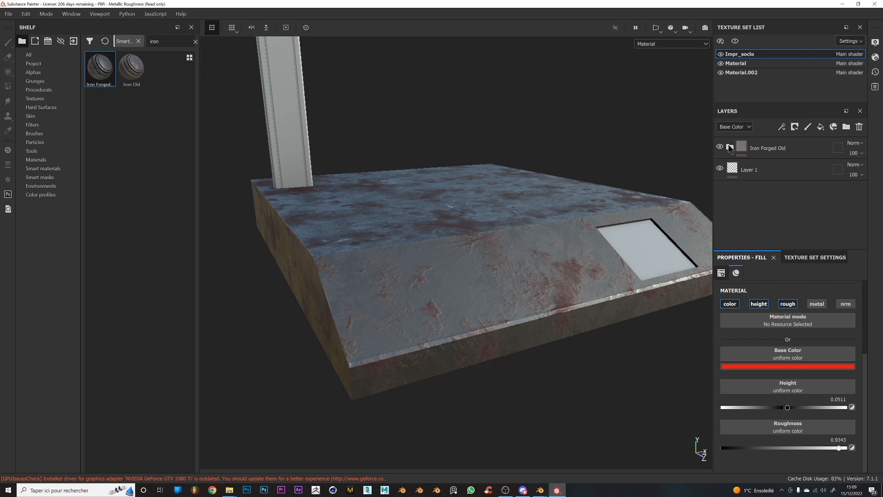
click(786, 153)
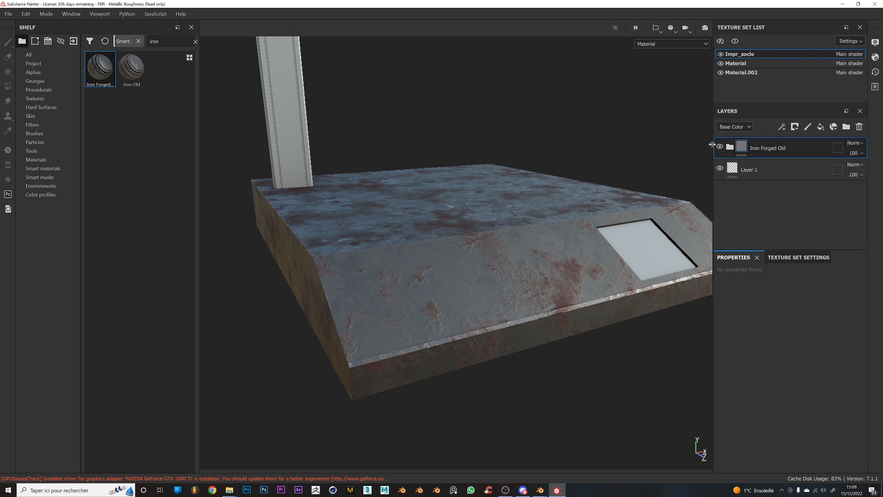
click(718, 147)
click(718, 147)
click(730, 148)
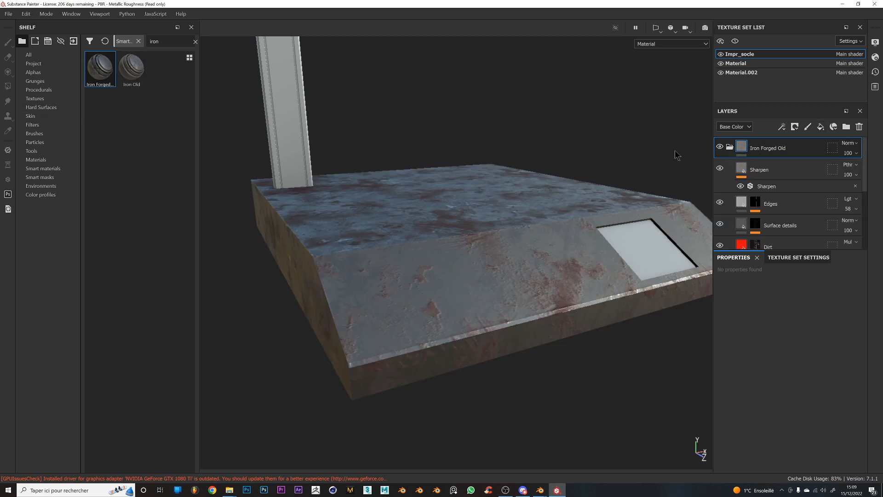
click(730, 147)
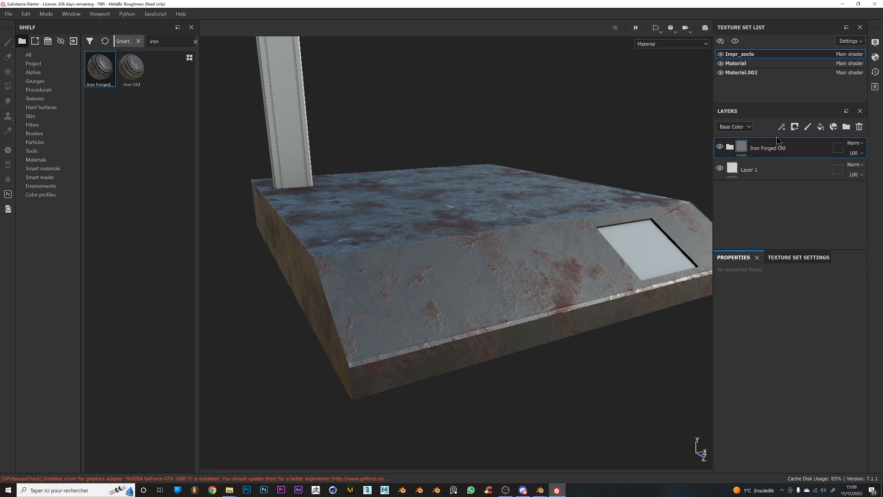
Add a fill layer above Iron Forged Old with only the color and roughness channels active, and set its roughness to 0.0584
click(821, 127)
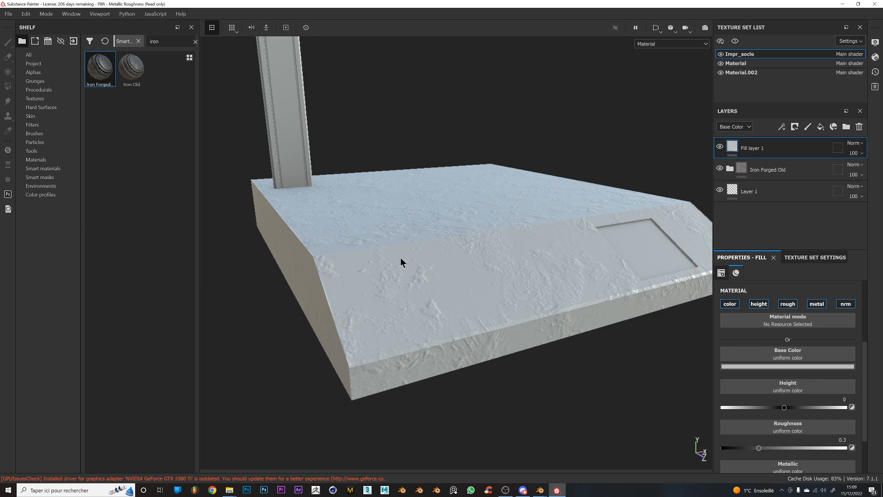
click(758, 305)
click(817, 304)
click(846, 304)
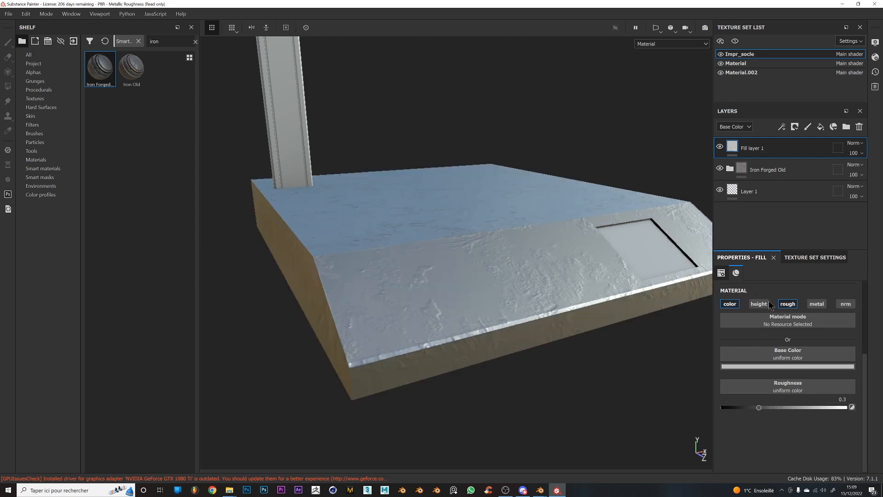
drag(759, 408, 728, 408)
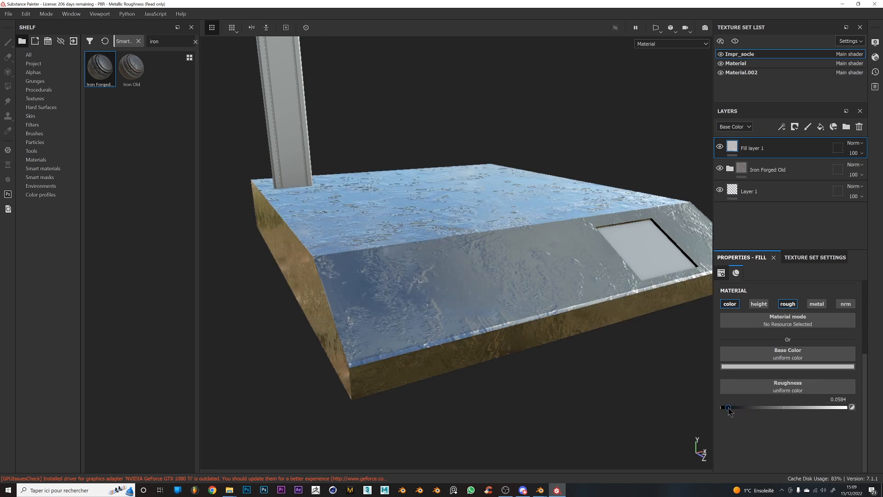
Change the new fill layer's base color to a fully saturated red
click(766, 367)
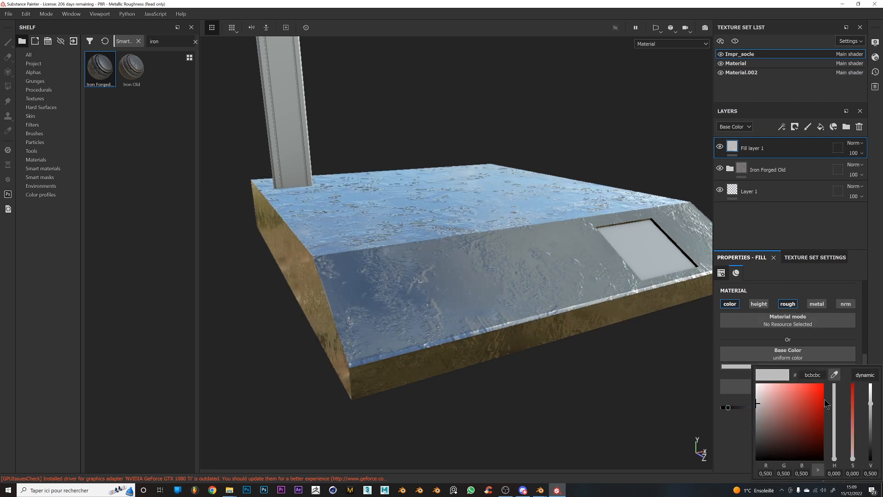
drag(852, 458, 854, 348)
click(537, 361)
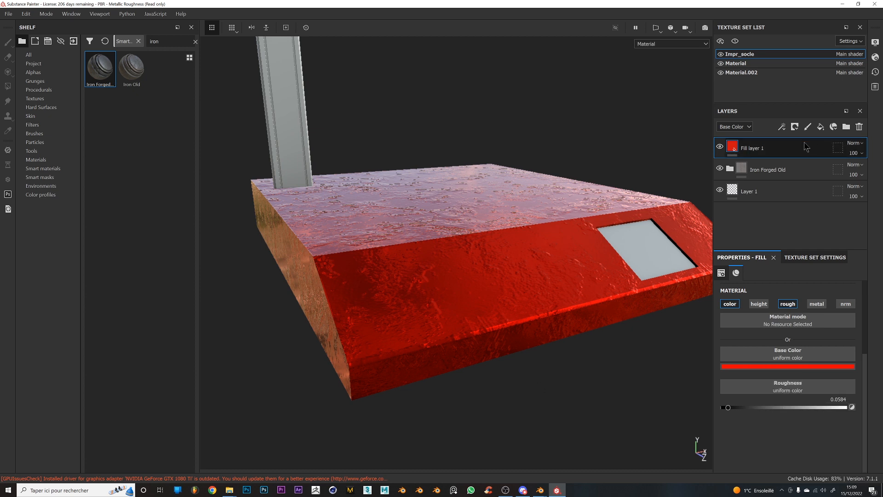
Add a black mask to the red fill layer and paint a looping stroke on it across the base's front slope
click(795, 128)
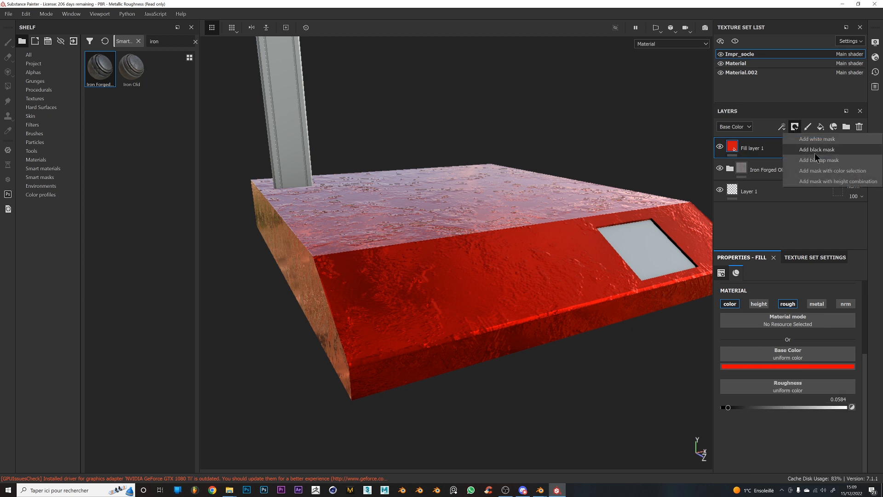
click(817, 150)
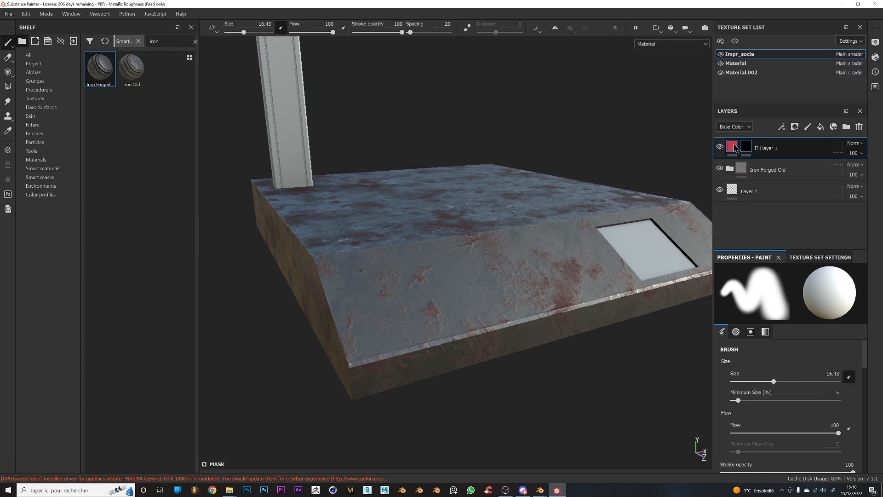
mouse_move(743, 150)
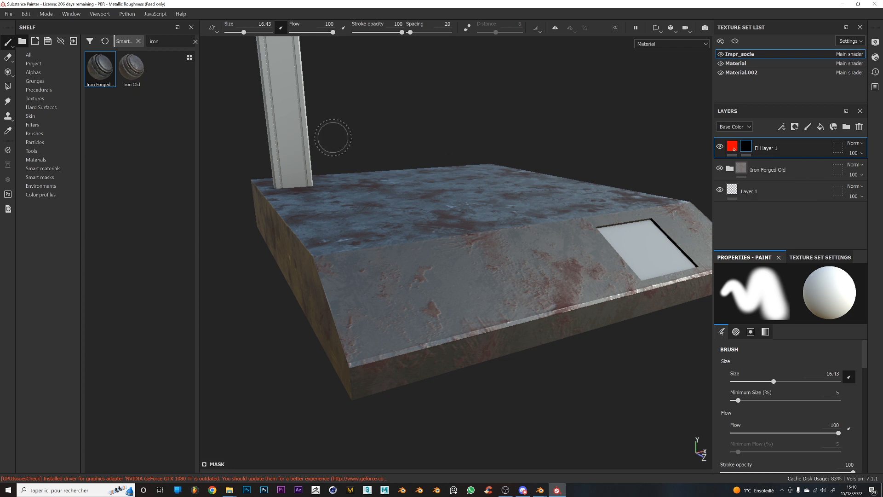
mouse_move(442, 310)
mouse_down()
mouse_move(478, 230)
mouse_move(575, 309)
mouse_up()
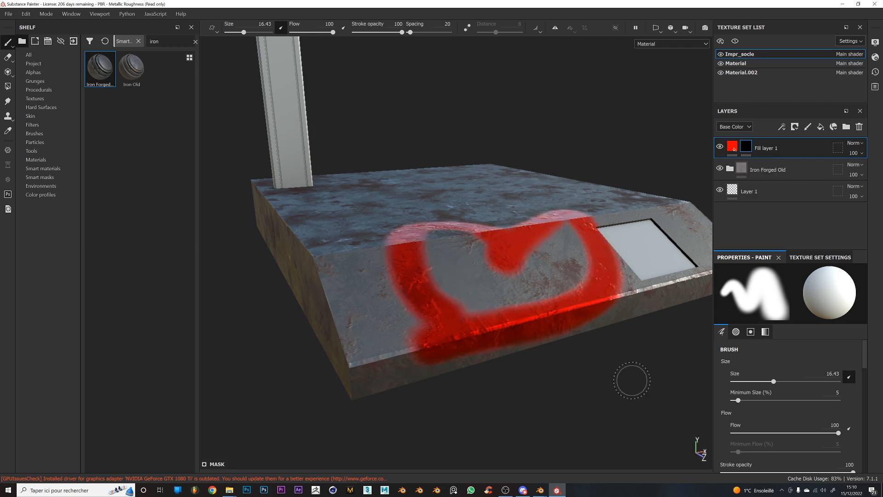
Undo the looping stroke and add a paint effect to the red fill layer's mask
key(ctrl+z)
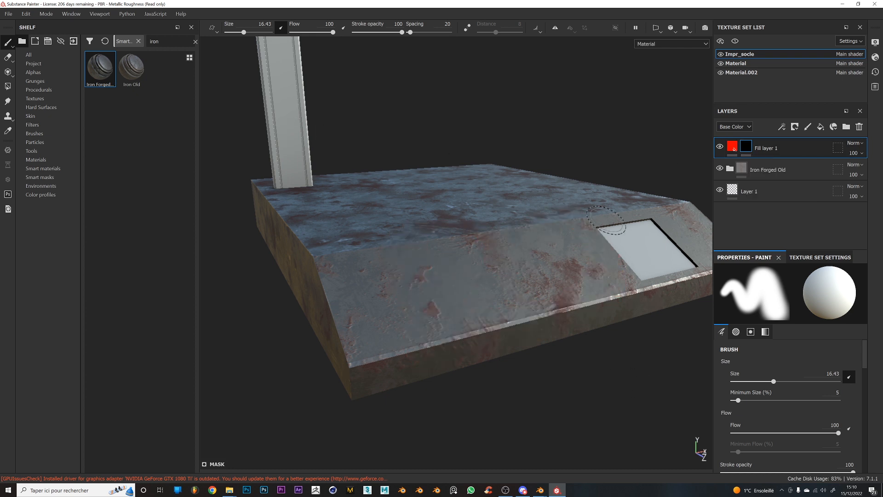
click(782, 126)
click(804, 150)
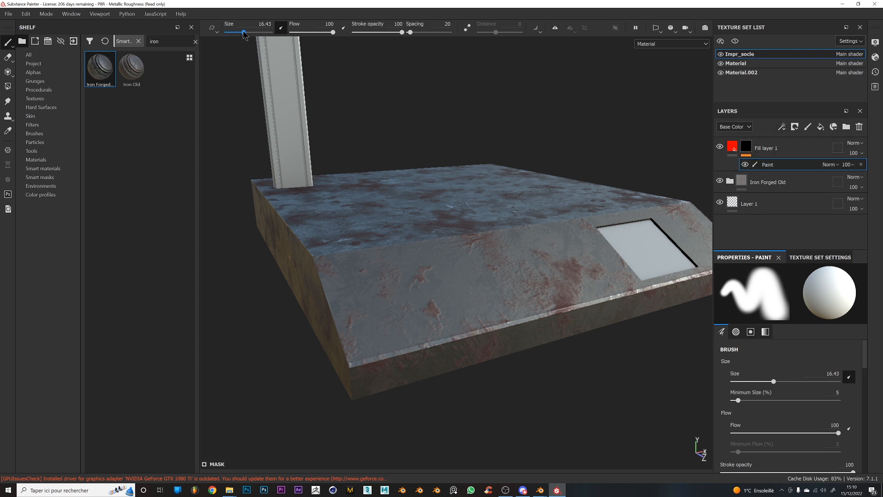
Paint a small heart outline on the base's front slope near the corner, using a brush size of 2.14
drag(244, 32, 234, 33)
alt+drag(476, 286, 438, 294)
mouse_move(385, 325)
mouse_down()
mouse_move(357, 251)
mouse_move(385, 276)
mouse_move(396, 324)
mouse_move(388, 338)
mouse_up()
mouse_move(389, 338)
alt+mouse_down()
mouse_move(632, 357)
mouse_move(594, 367)
alt+mouse_up()
alt+right_drag(599, 359, 553, 368)
alt+middle_drag(554, 368, 606, 306)
alt+drag(606, 305, 563, 346)
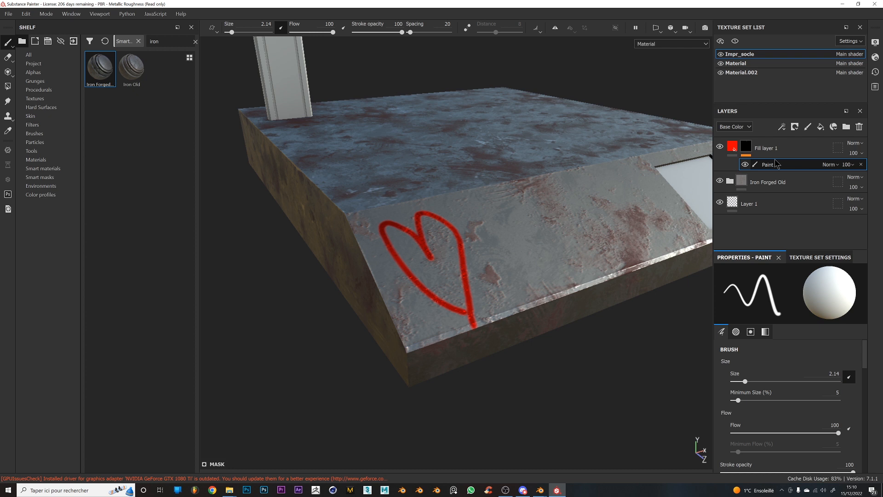
Add a second paint effect to the mask and paint two small circles inside the heart with a brush size of 1.09
click(782, 126)
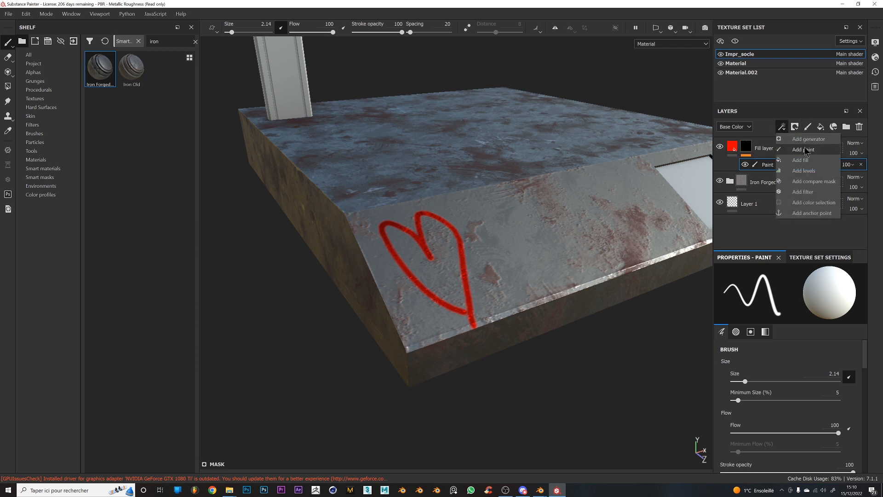
click(804, 150)
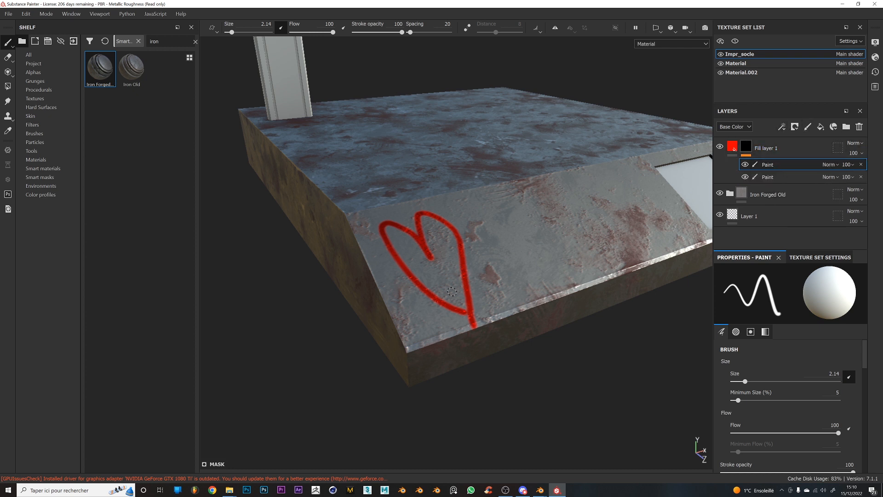
scroll(452, 292, up, 3)
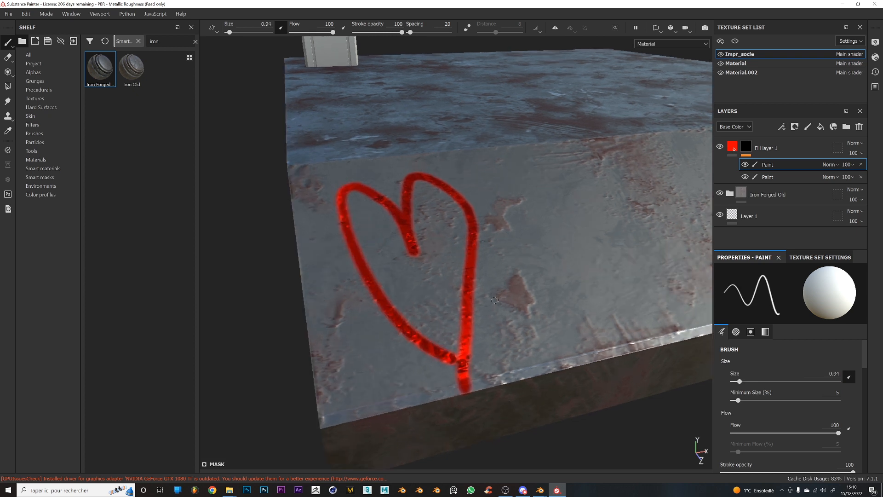
mouse_move(397, 289)
ctrl+right_down()
mouse_move(418, 289)
mouse_move(380, 288)
ctrl+right_up()
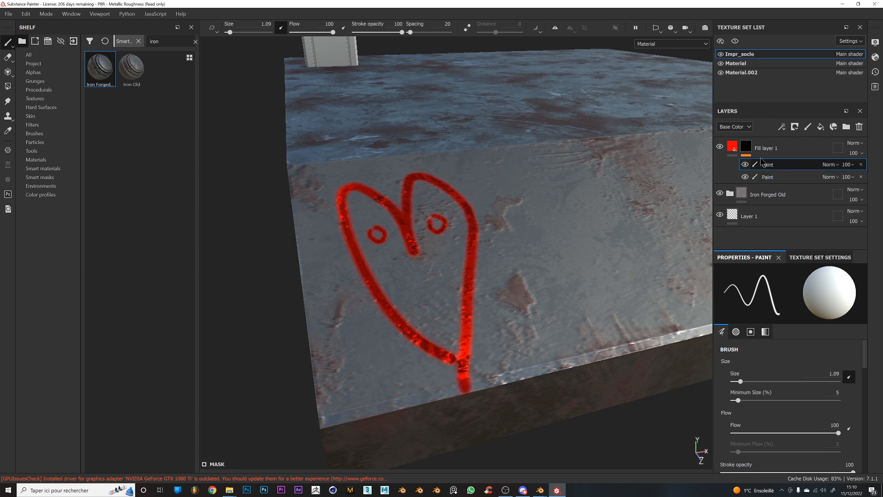
Check the mask's two paint effects, comparing the heart with the upper effect hidden and shown
click(747, 150)
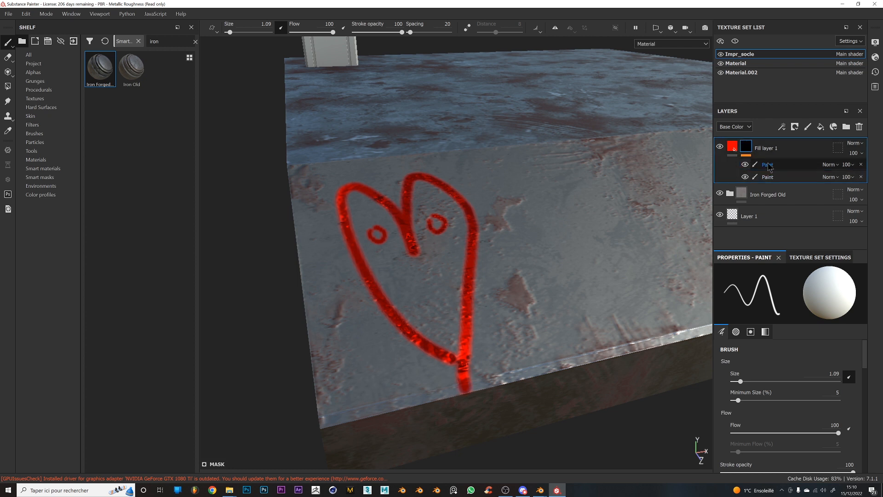
click(759, 177)
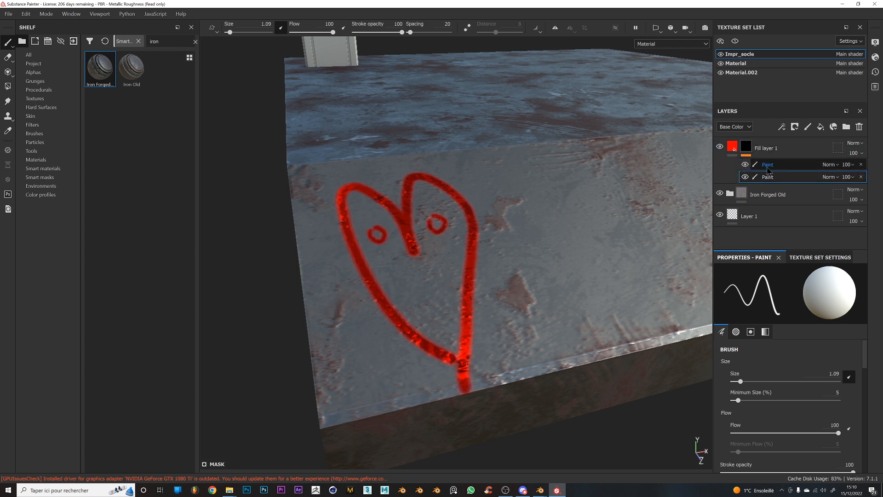
click(749, 168)
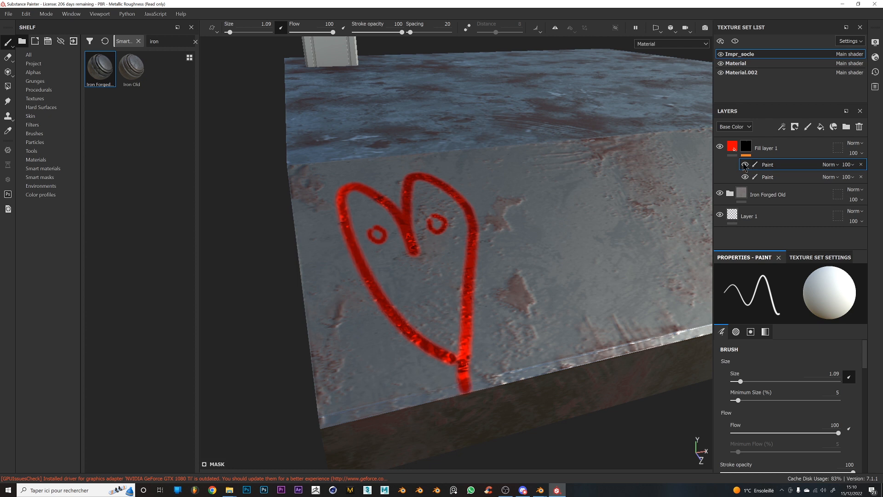
click(746, 165)
click(745, 165)
click(746, 165)
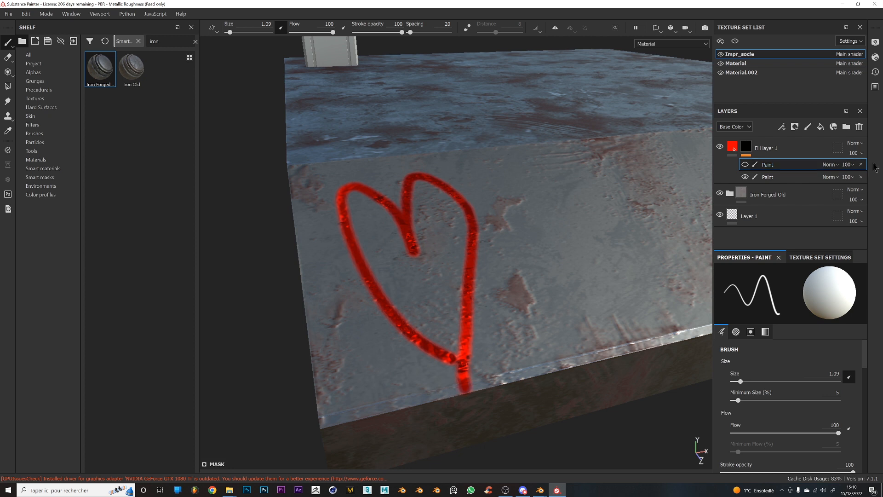
click(746, 164)
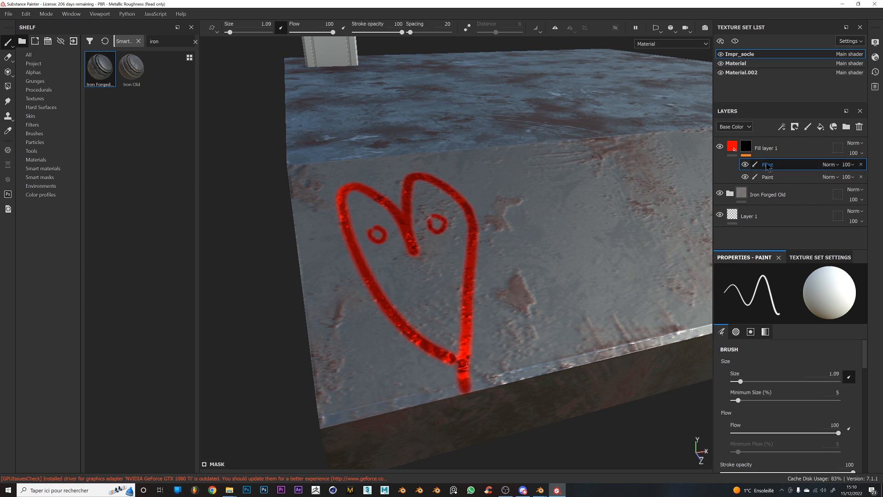
Add a third paint effect to the mask and set the brush's grayscale value to black
click(783, 129)
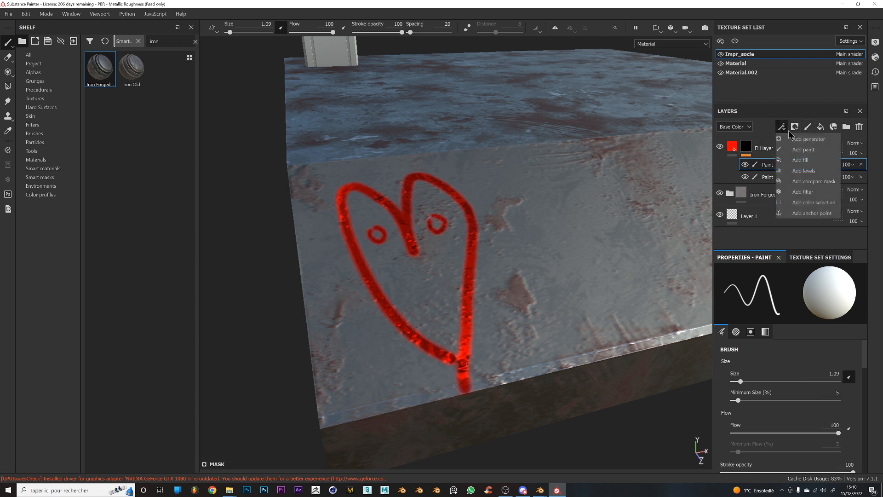
click(790, 139)
right_click(562, 210)
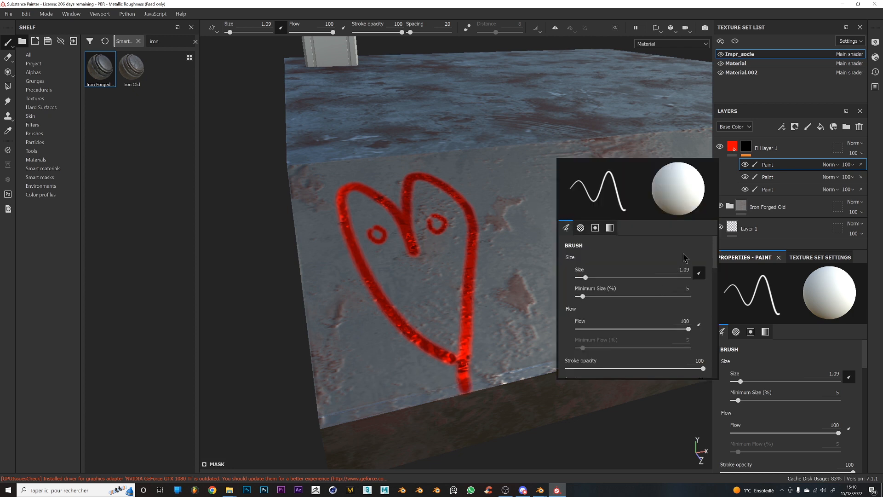
scroll(694, 322, down, 10)
drag(623, 286, 529, 287)
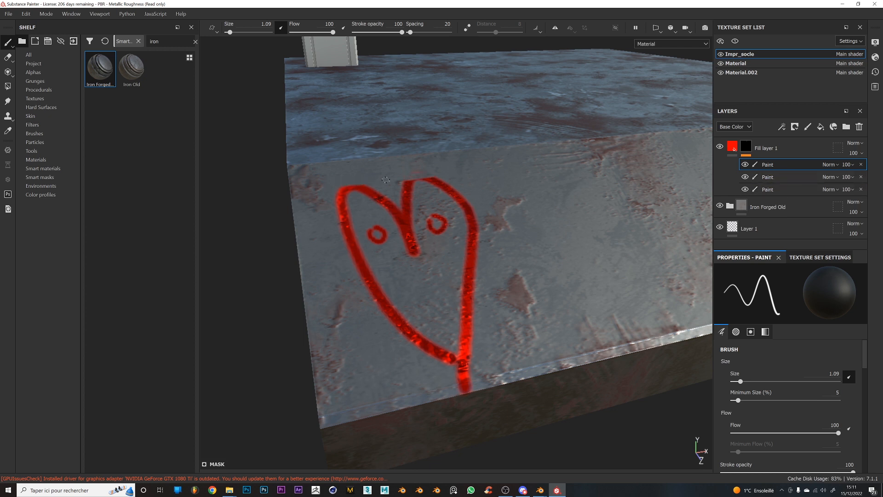
Mask out the heart's bottom tail and upper curves with black strokes at a brush size of 16.06
scroll(378, 190, up, 1)
ctrl+right_drag(411, 255, 457, 256)
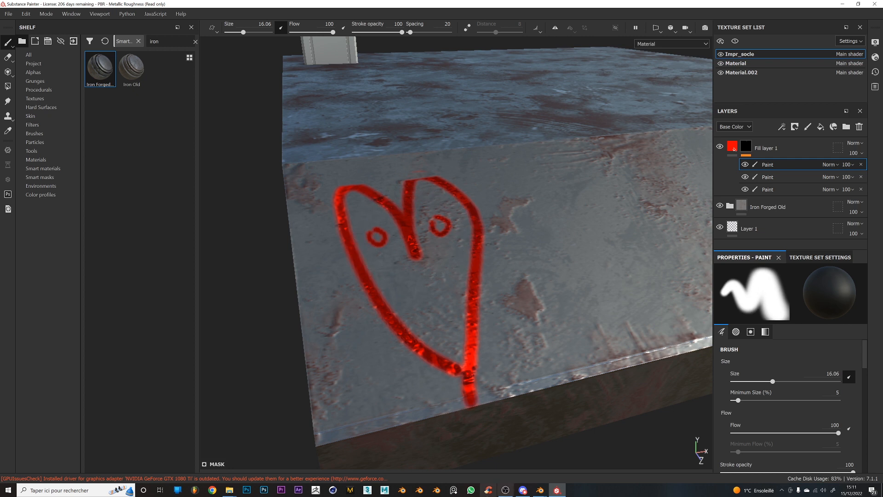
drag(460, 425, 457, 412)
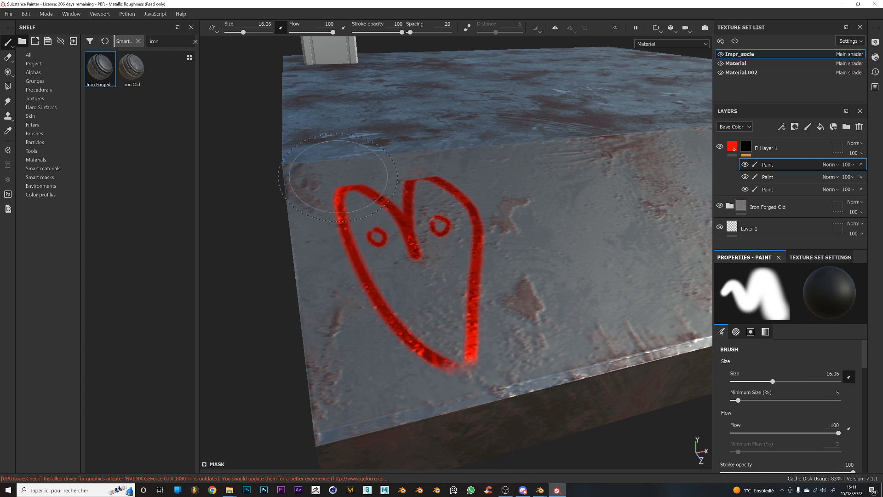
drag(330, 156, 431, 151)
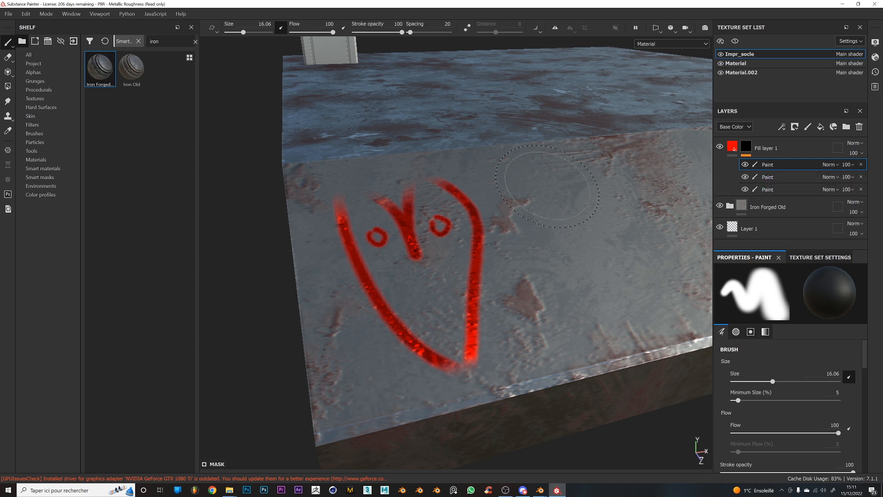
drag(436, 223, 442, 229)
Compare the heart with the third paint effect hidden and shown, and delete that effect
click(745, 165)
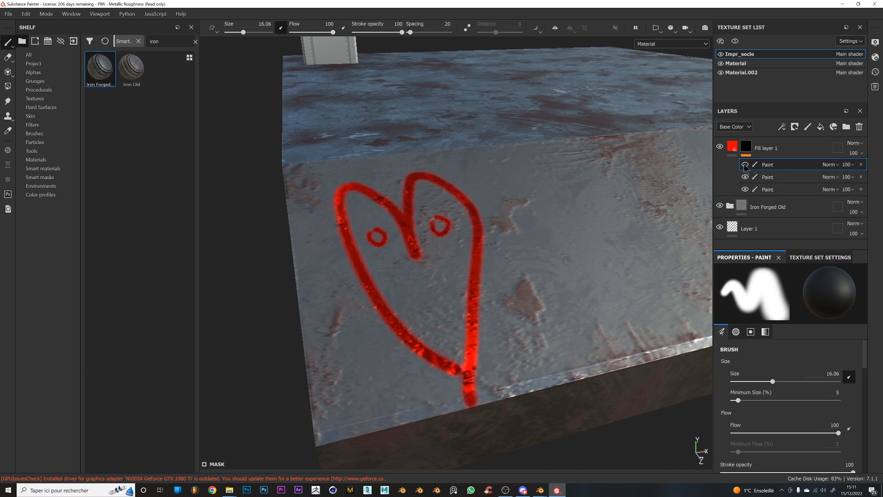
click(745, 165)
click(745, 165)
click(745, 165)
click(745, 165)
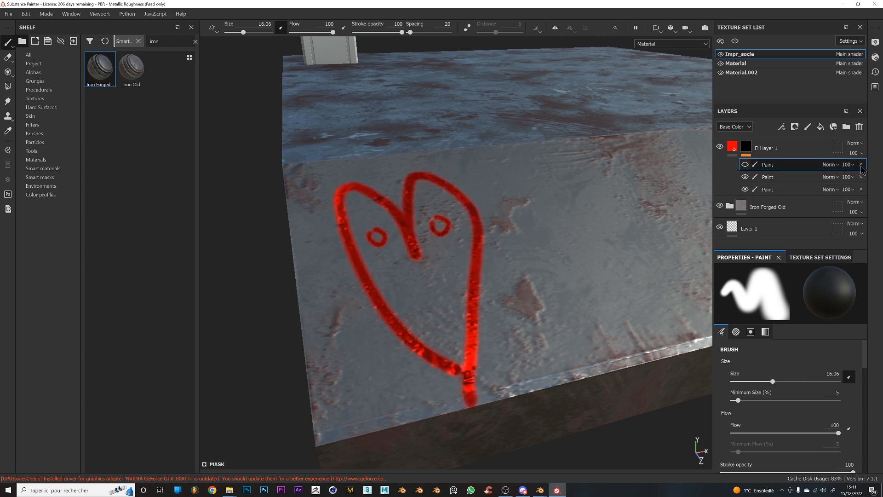
click(862, 164)
Change the heart fill layer's base color to a dark reddish brown, keeping only its color and roughness channels active
scroll(607, 251, down, 5)
mouse_move(608, 251)
alt+mouse_down()
mouse_move(478, 251)
mouse_move(593, 270)
mouse_move(632, 257)
mouse_move(571, 246)
alt+mouse_up()
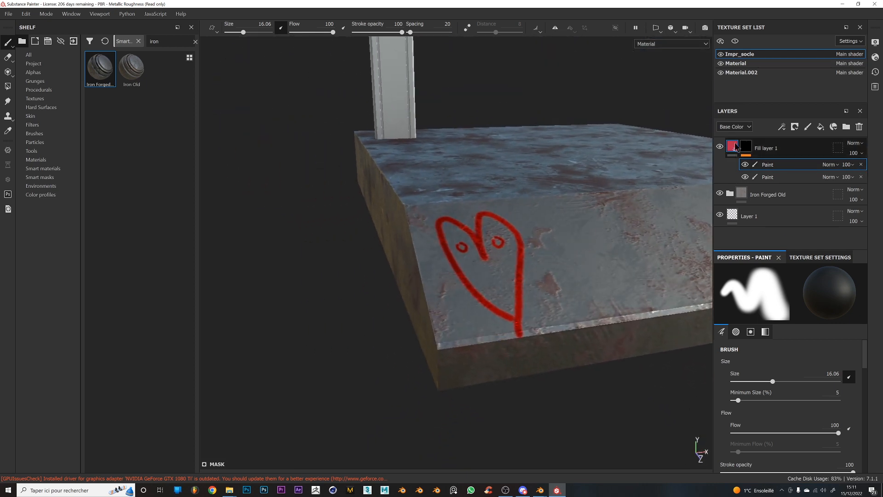
click(733, 146)
click(788, 366)
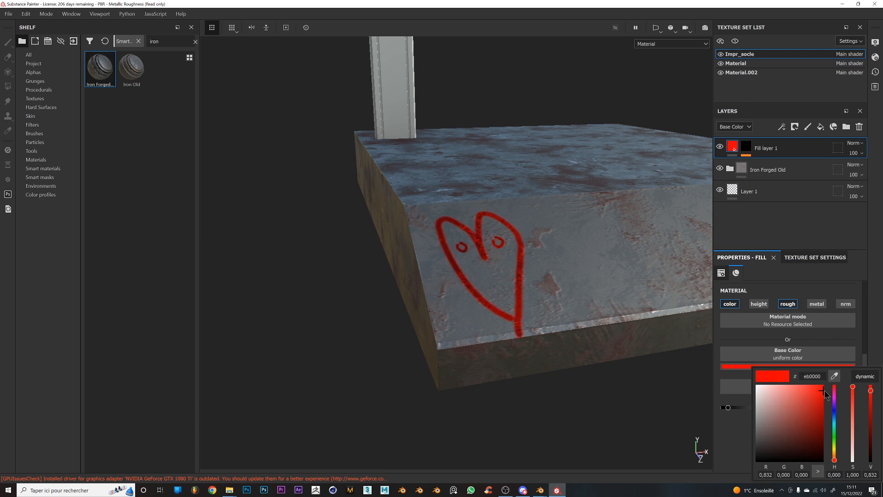
drag(825, 392, 759, 398)
click(763, 305)
click(763, 304)
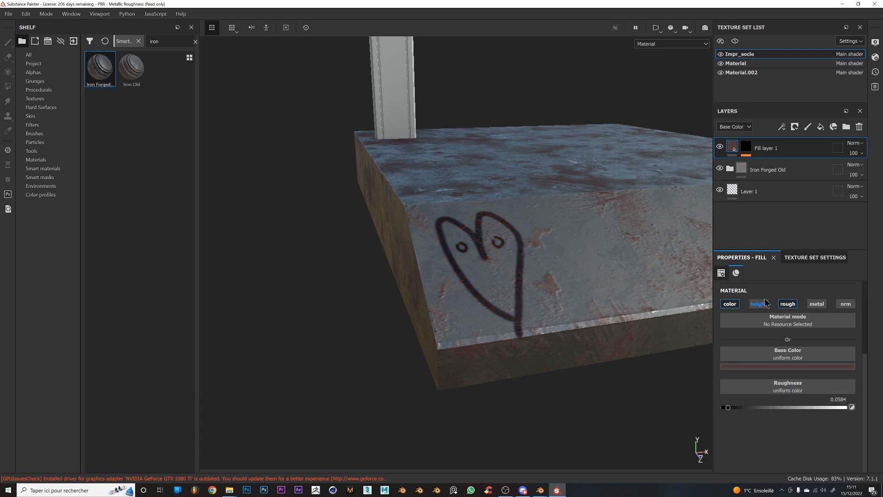
Add another fill layer at the top of the layer stack and give it a black mask
mouse_move(584, 281)
alt+mouse_down()
mouse_move(540, 317)
mouse_move(509, 468)
mouse_move(579, 369)
alt+mouse_up()
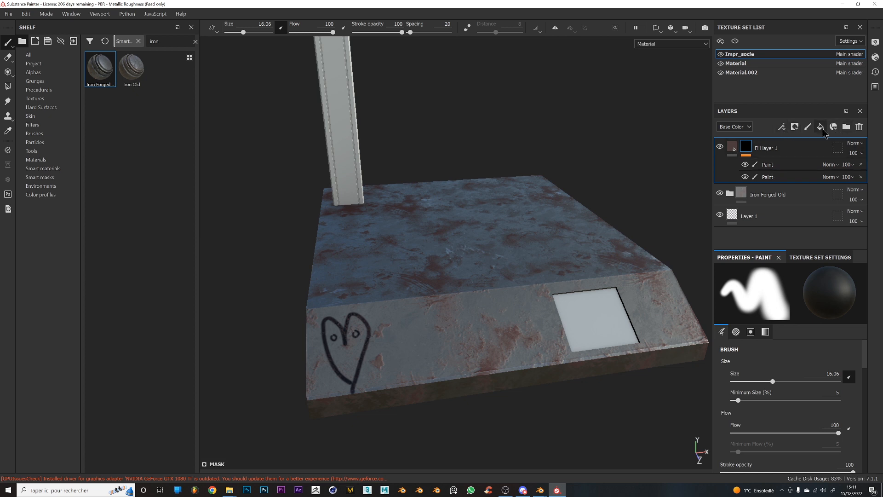
click(821, 127)
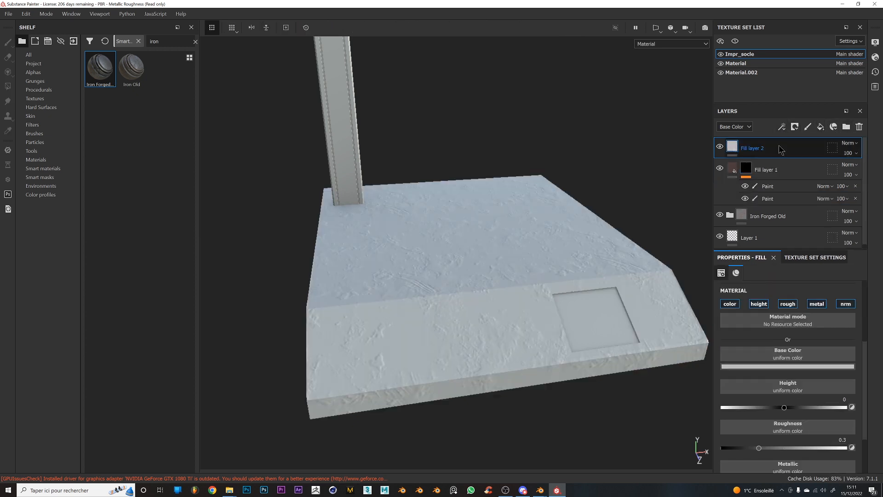
right_click(782, 147)
click(796, 129)
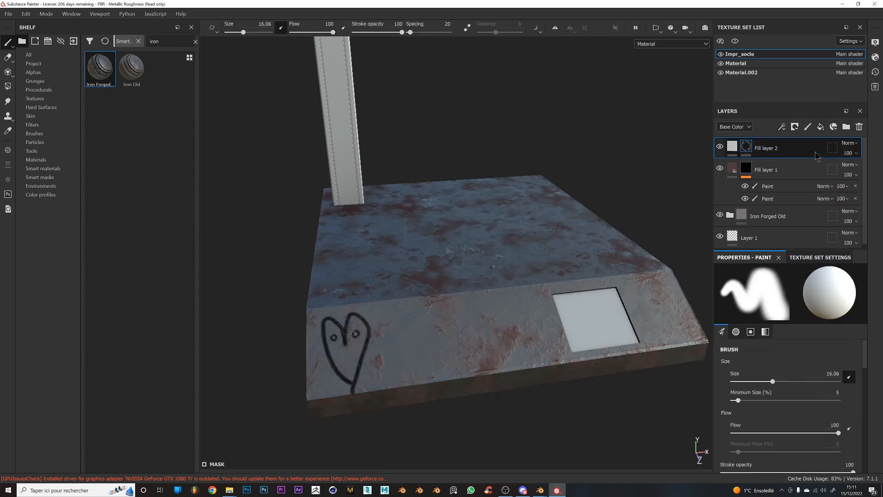
Keep only the color channel active on the new fill layer and set its base color to green 31bc53
click(734, 148)
click(761, 306)
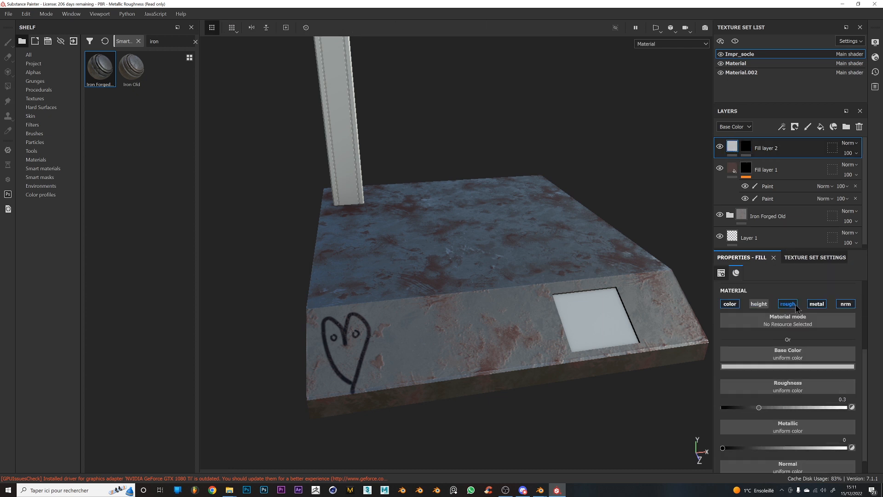
click(789, 306)
click(817, 304)
click(846, 305)
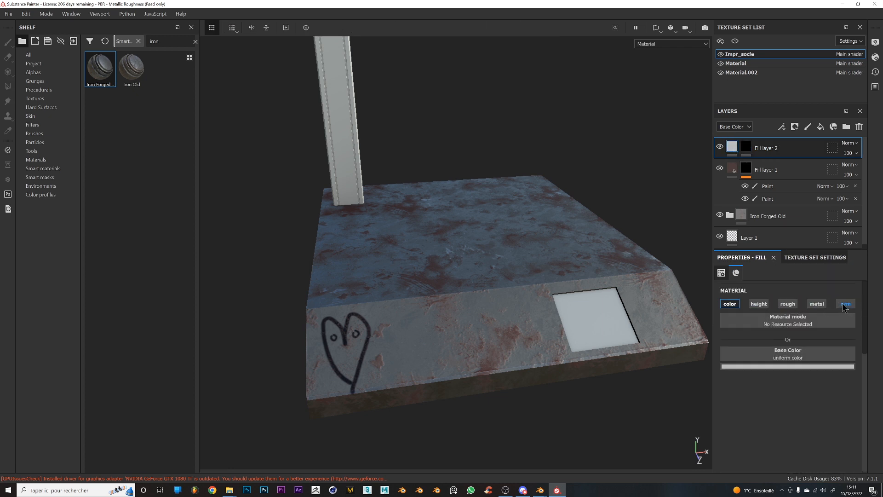
click(791, 366)
drag(834, 408, 832, 432)
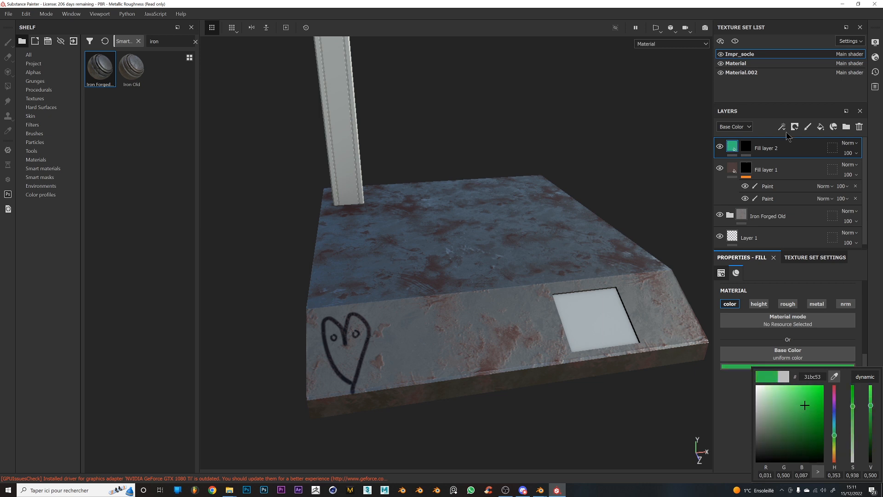
click(778, 149)
Add a generator effect to the green fill layer's black mask
click(746, 147)
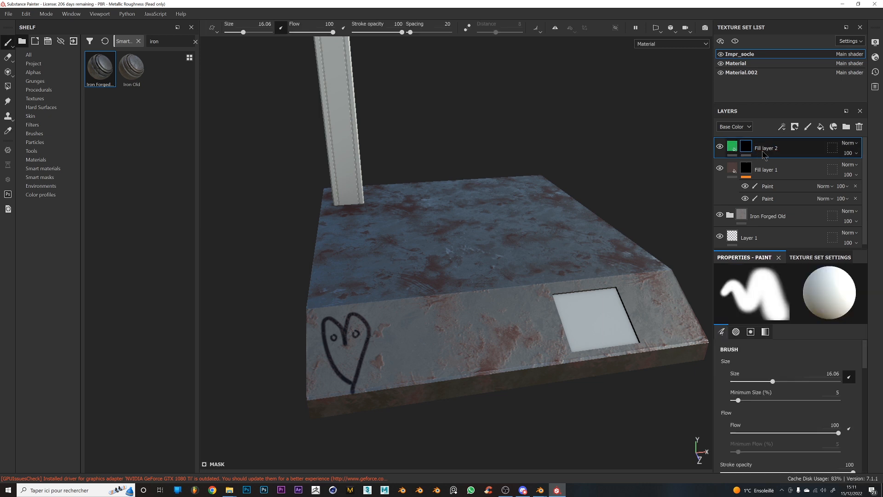
click(782, 127)
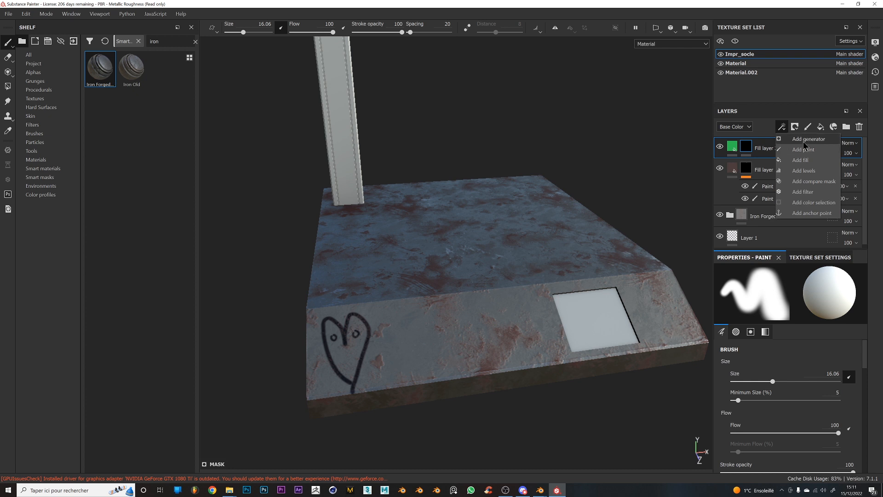
click(804, 141)
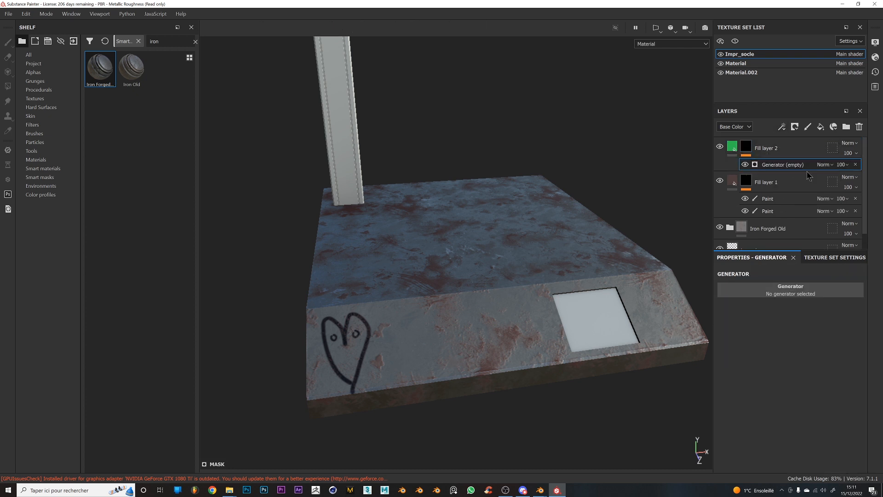
Try the Dirt generator on the green fill layer's mask and undo it
click(793, 294)
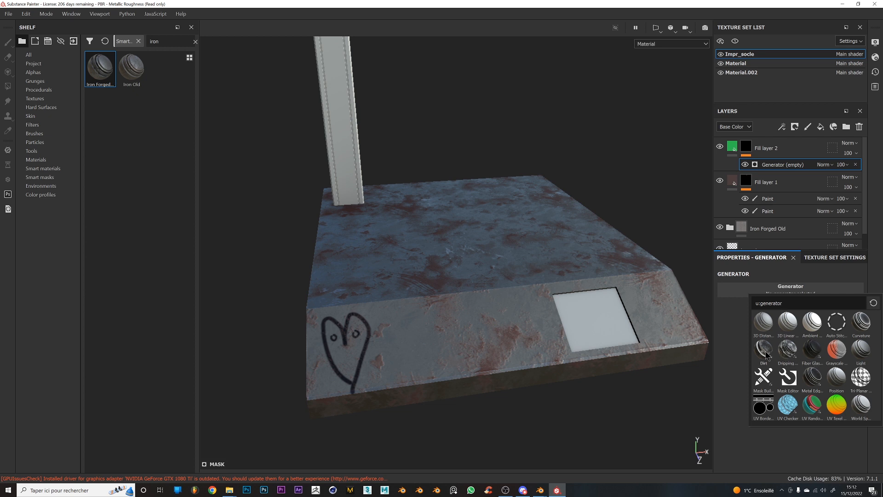
mouse_move(763, 354)
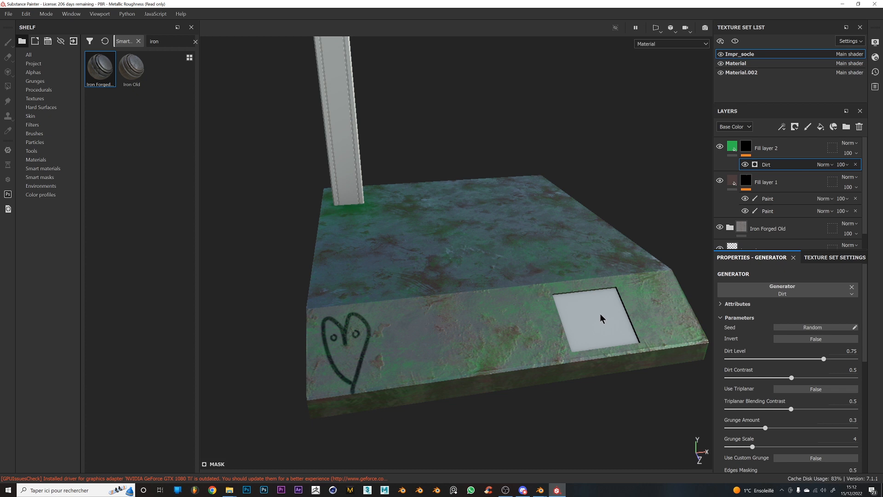
key(ctrl+z)
Try the Curvature generator on the green fill layer's mask, check it on the base's edges and undo it
click(794, 295)
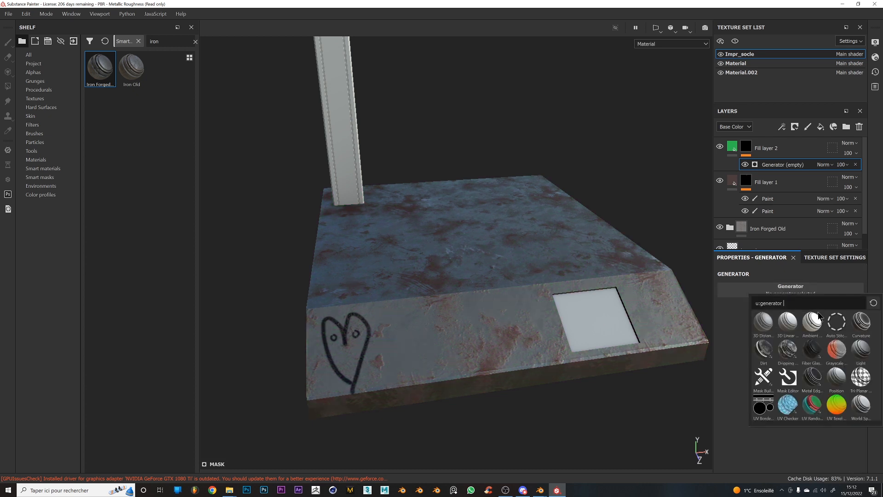
click(862, 322)
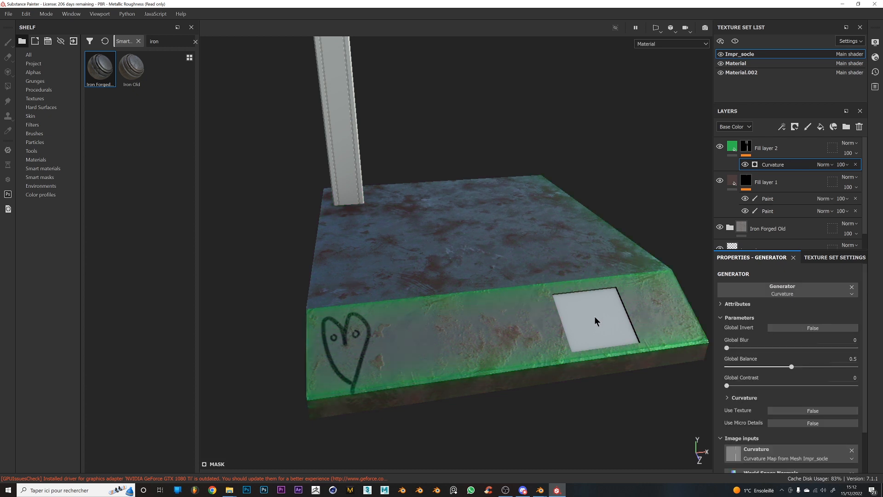
alt+drag(564, 316, 600, 246)
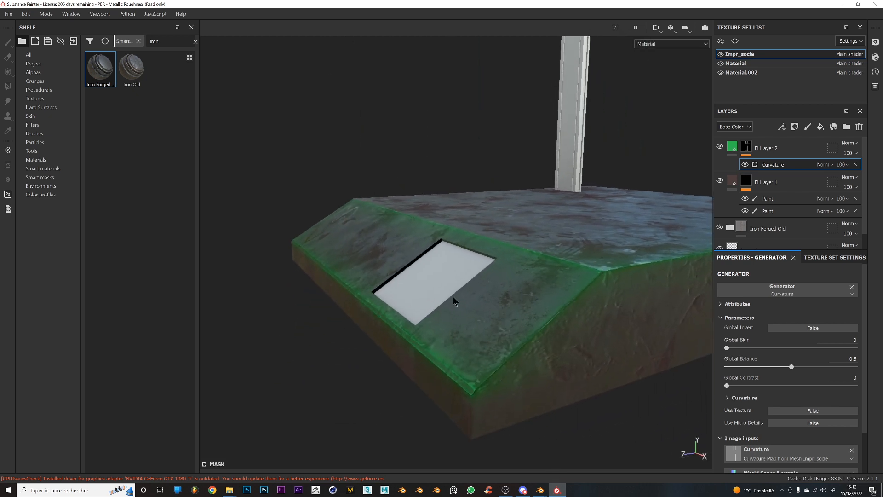
alt+drag(453, 302, 592, 190)
key(ctrl+z)
Try the Metal Edge Wear generator on the green layer's mask, inspect the base's edges and remove the generator
click(789, 291)
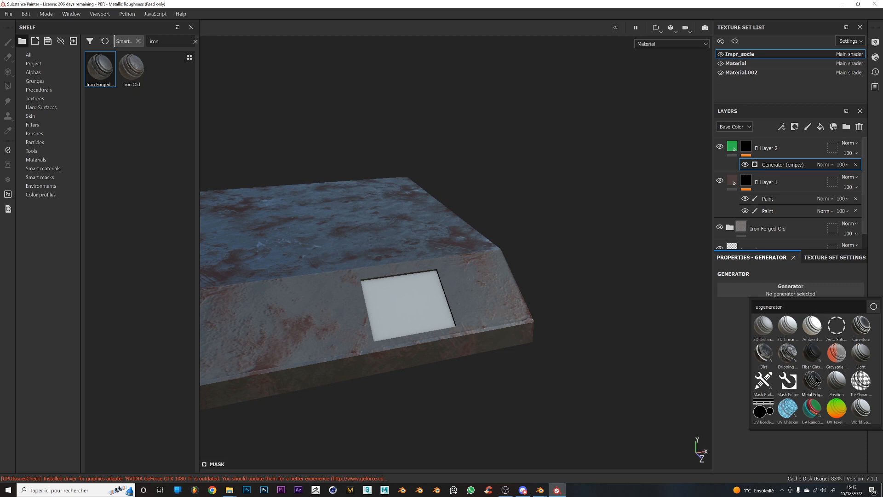
alt+drag(509, 258, 359, 274)
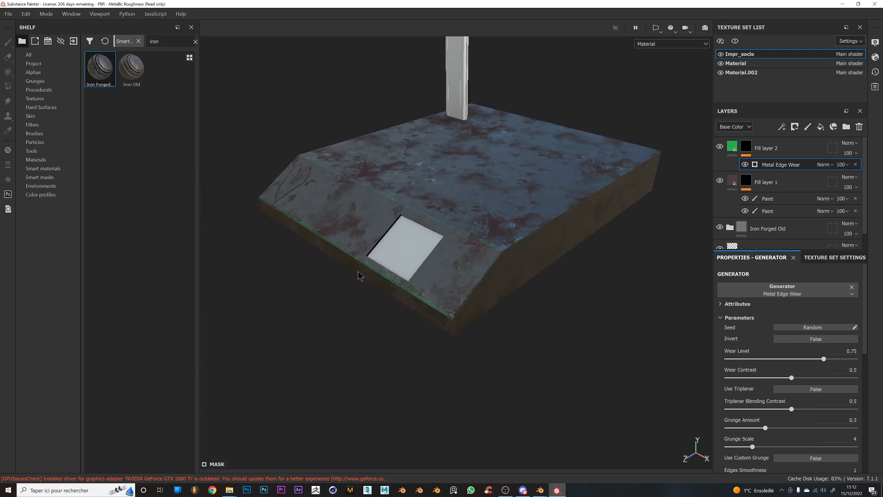
alt+right_drag(480, 208, 489, 461)
alt+middle_drag(487, 322, 473, 258)
alt+drag(495, 282, 476, 238)
alt+middle_drag(430, 373, 482, 316)
alt+right_drag(482, 316, 454, 192)
alt+drag(449, 271, 585, 313)
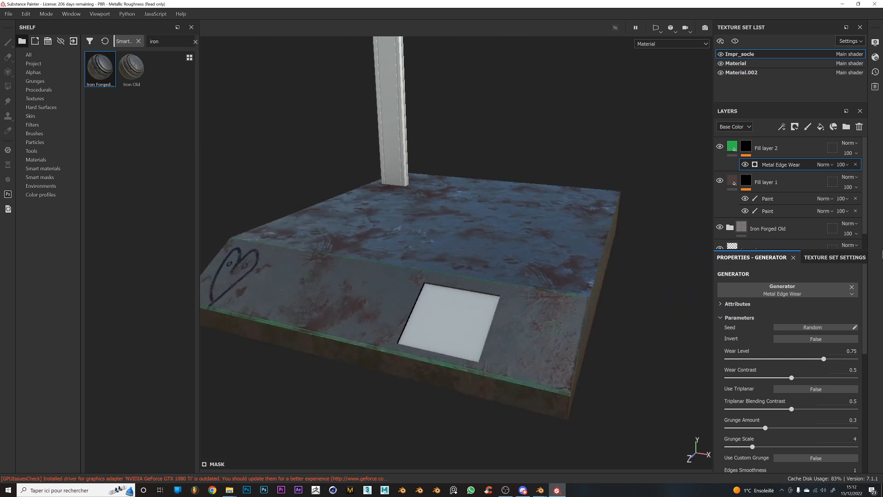
click(852, 287)
Try the Light generator with horizontal angle 31, vertical angle 310, glossiness 0.43, highlight level 0.27 and attenuation 0.38, and remove it
click(810, 293)
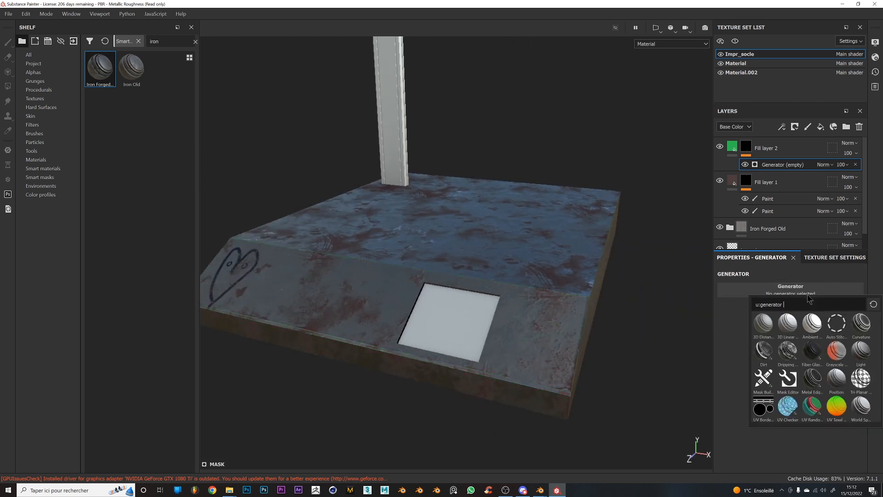
click(861, 352)
drag(788, 363, 746, 338)
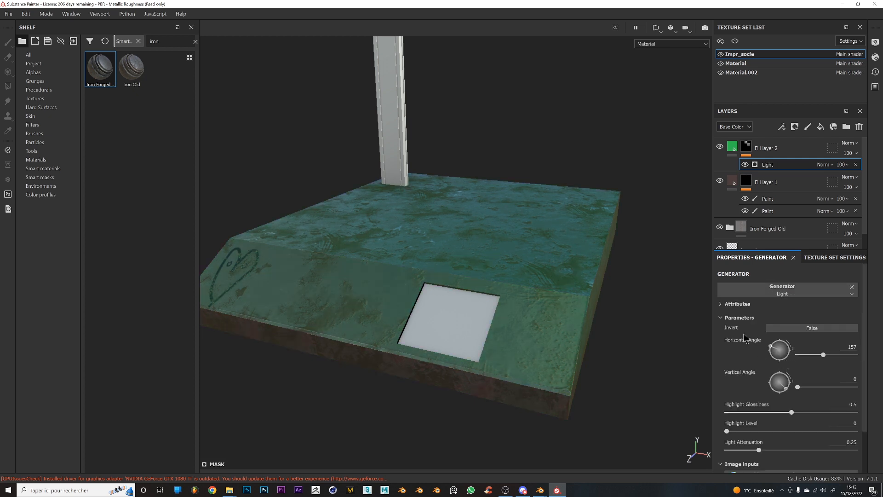
mouse_move(778, 396)
mouse_down()
mouse_move(766, 414)
mouse_move(783, 413)
mouse_move(754, 431)
mouse_move(845, 431)
mouse_move(814, 431)
mouse_up()
mouse_move(759, 450)
mouse_down()
mouse_move(796, 450)
mouse_move(766, 450)
mouse_move(786, 449)
mouse_move(776, 450)
mouse_up()
drag(791, 349, 793, 346)
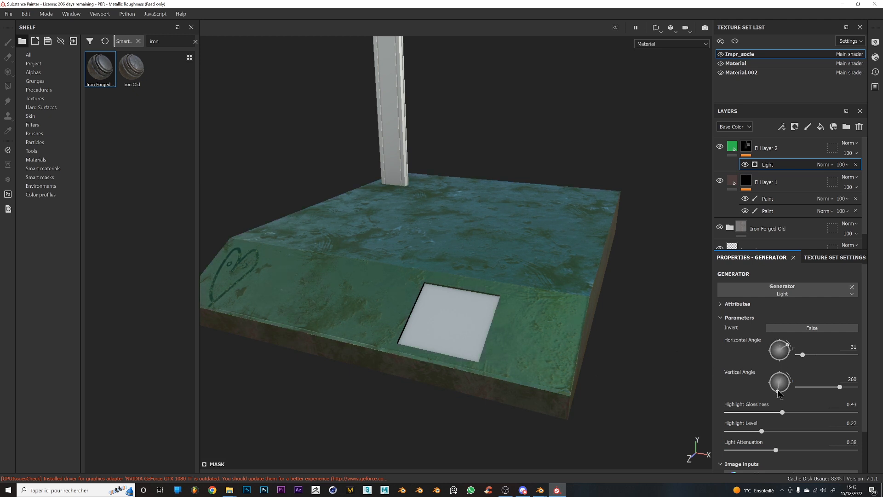
drag(778, 392, 793, 398)
alt+drag(472, 359, 416, 247)
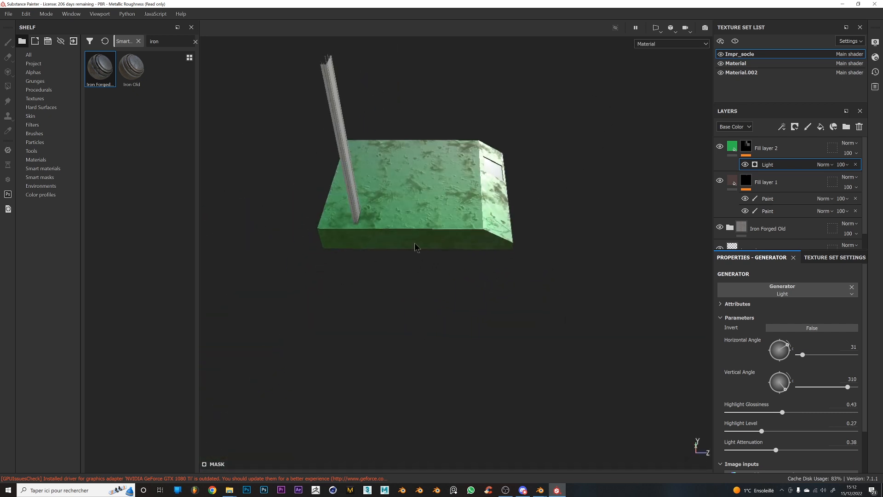
alt+drag(496, 231, 471, 153)
scroll(471, 153, up, 4)
alt+middle_drag(472, 155, 488, 203)
mouse_move(630, 274)
alt+mouse_down()
mouse_move(503, 258)
mouse_move(460, 306)
mouse_move(510, 287)
mouse_move(556, 320)
alt+mouse_up()
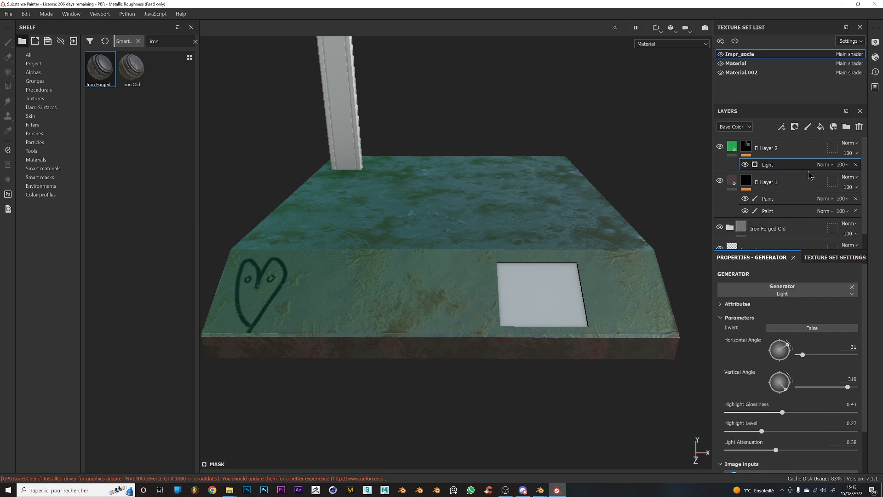
click(852, 286)
Assign the Dirt generator to the green layer's mask with dirt level 0.78, dirt contrast 0.68 and triplanar blending contrast 0.68
click(810, 291)
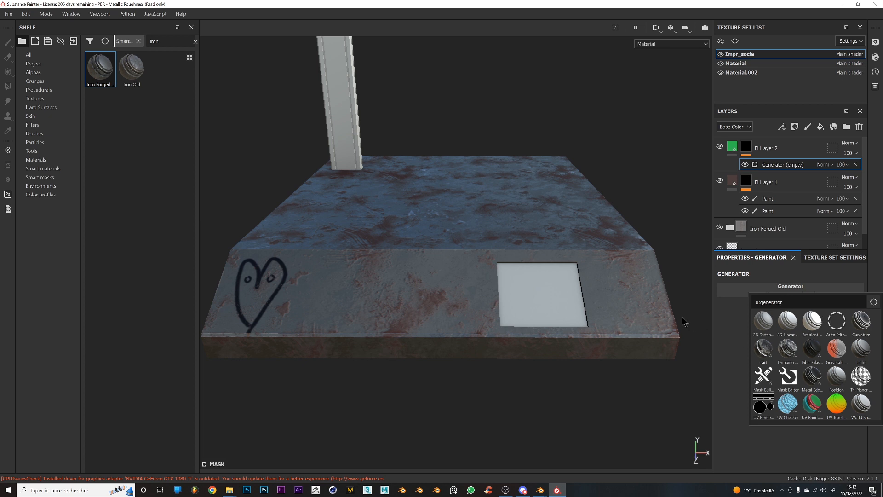
click(764, 349)
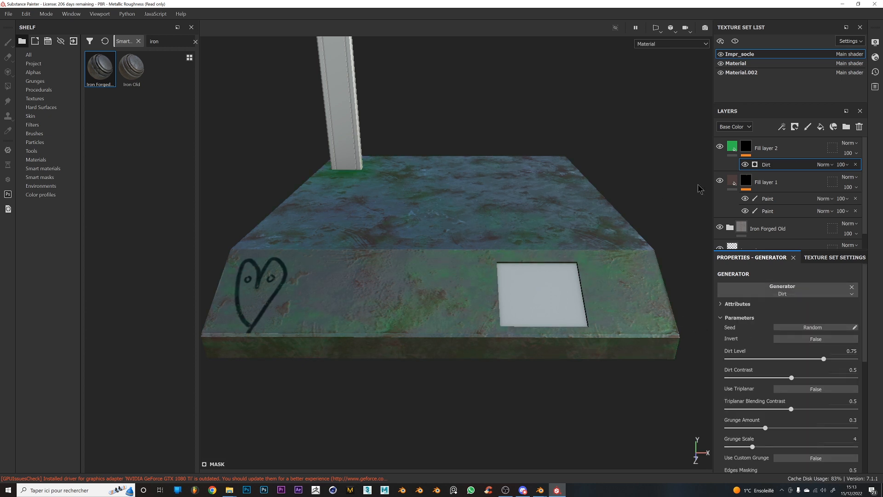
mouse_move(823, 359)
mouse_down()
mouse_move(788, 359)
mouse_move(815, 381)
mouse_move(820, 359)
mouse_up()
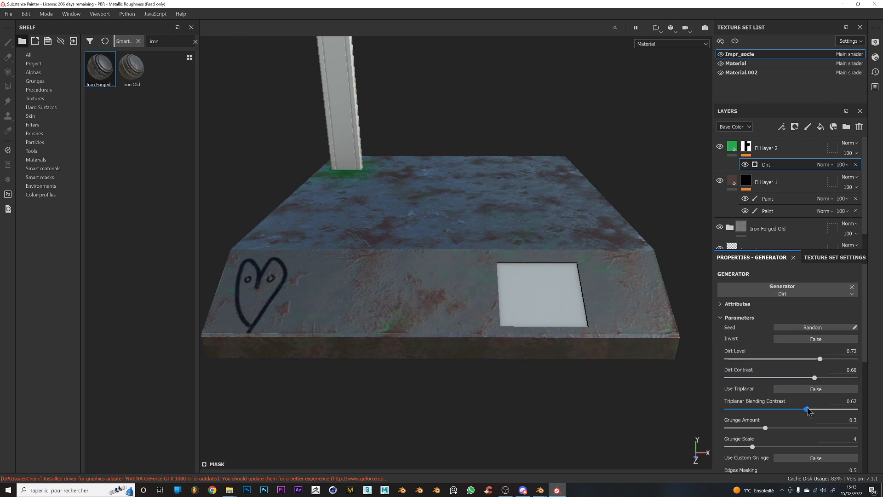
drag(808, 409, 814, 409)
drag(821, 359, 827, 359)
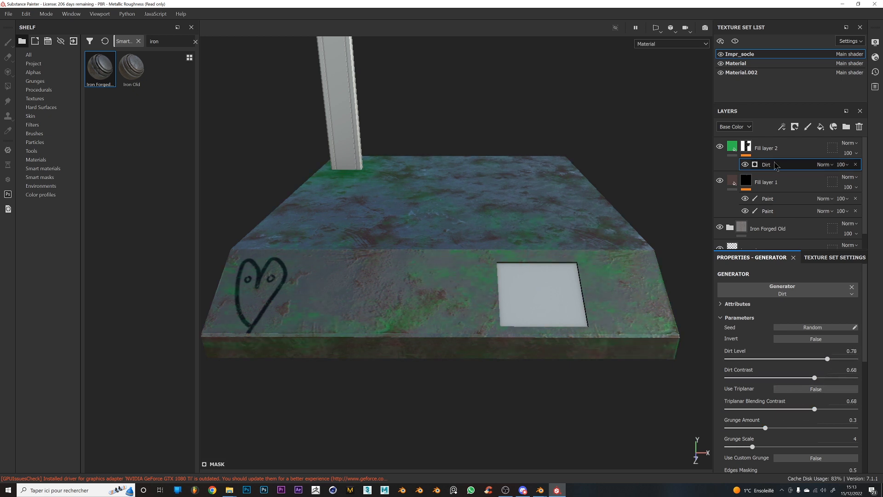
Add a paint effect above the Dirt generator in the green fill layer's mask
alt+drag(428, 250, 442, 314)
click(782, 127)
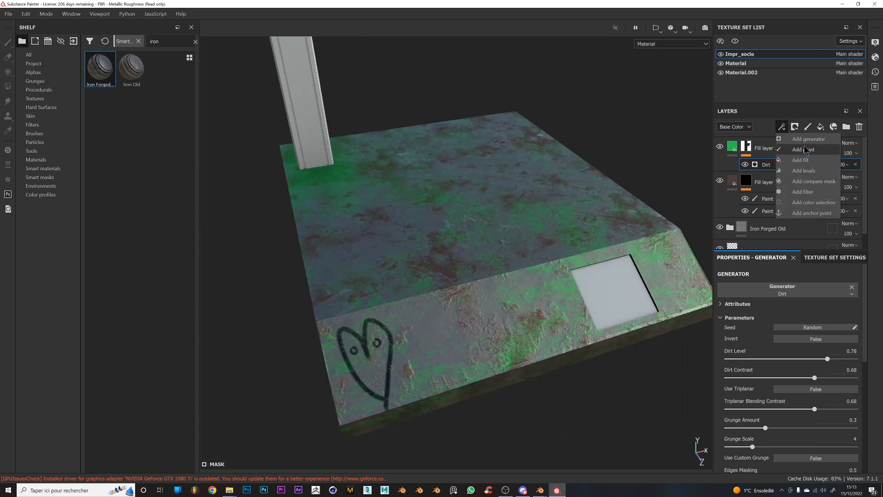
click(805, 150)
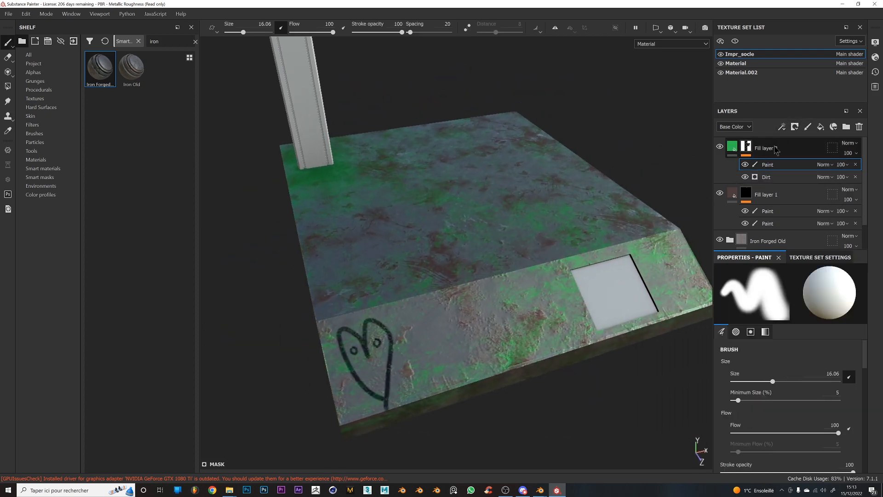
Try a white test stroke on the base, undo it, and set the mask brush's grayscale to 0 for painting in black
right_click(510, 296)
click(592, 276)
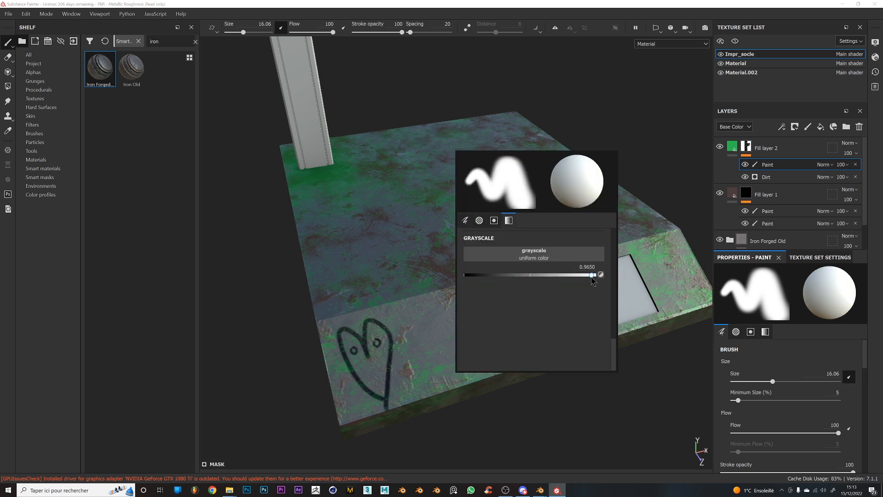
drag(593, 275, 599, 275)
mouse_move(426, 275)
mouse_down()
mouse_move(424, 281)
mouse_move(451, 288)
mouse_up()
key(ctrl+z)
right_click(506, 268)
click(550, 320)
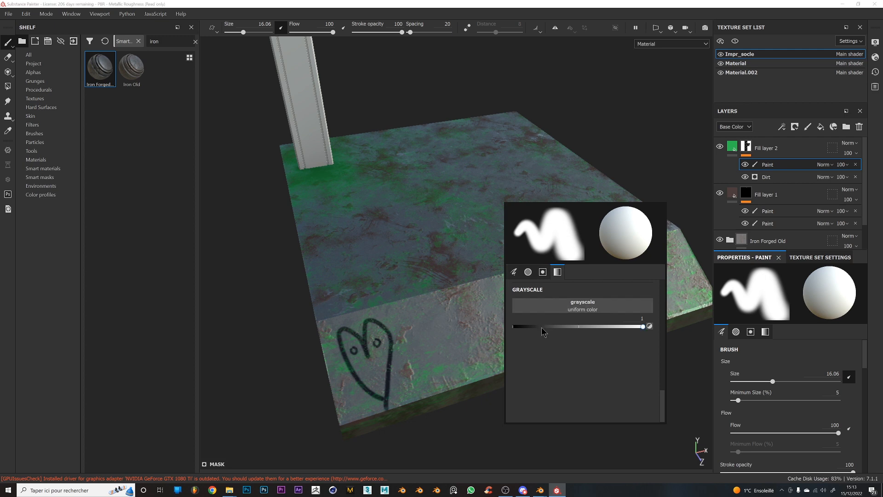
Examine the green dirt on the base's front edge, top surface and around the column's foot
alt+drag(458, 379, 430, 372)
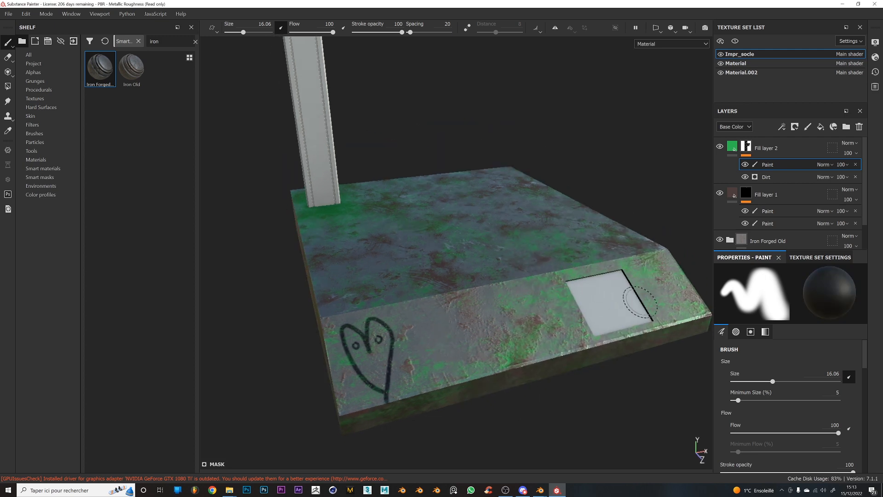
alt+right_drag(542, 334, 623, 432)
alt+drag(589, 382, 429, 367)
alt+middle_drag(429, 368, 494, 285)
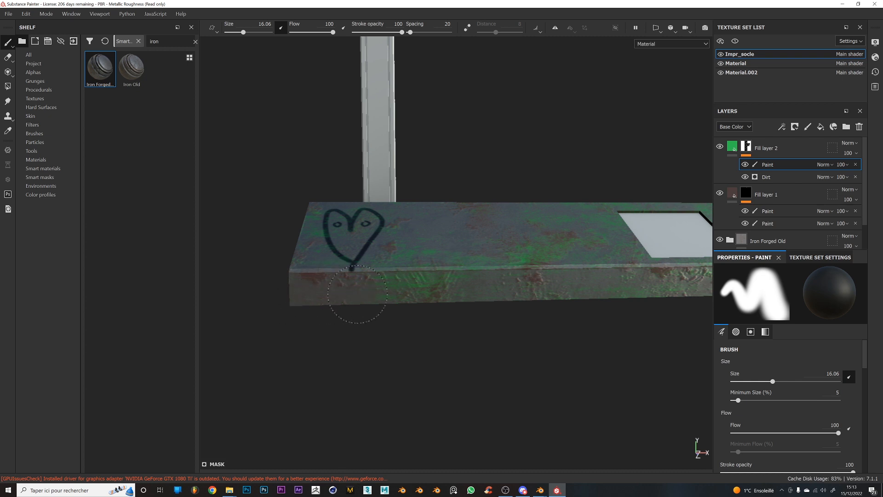
alt+drag(539, 306, 588, 298)
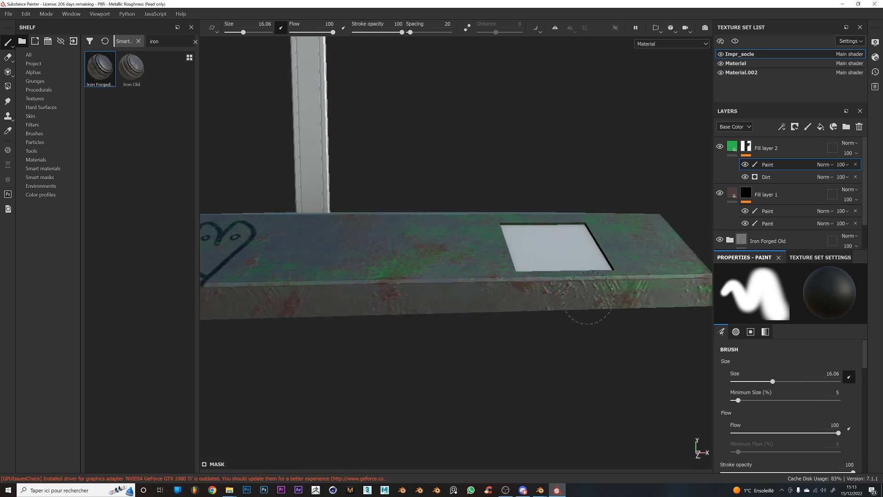
alt+right_drag(521, 401, 465, 281)
alt+drag(460, 276, 433, 349)
alt+middle_drag(396, 230, 463, 302)
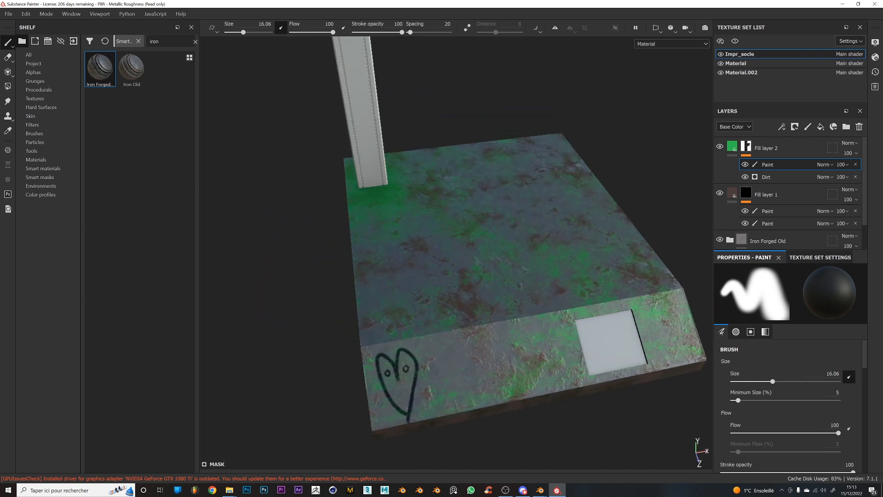
alt+right_drag(464, 309, 450, 478)
alt+middle_drag(405, 265, 420, 298)
alt+drag(419, 298, 473, 260)
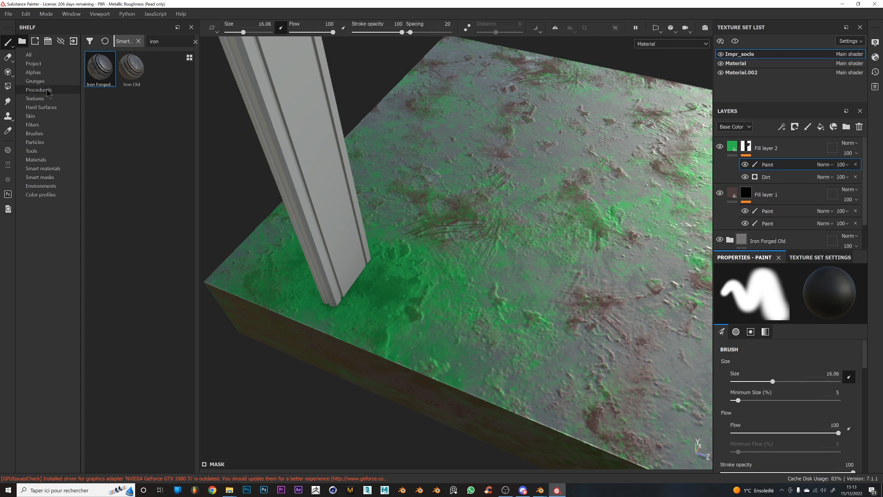
Choose the Artistic Print brush, reduce its size to about 30, and paint out some green around the column's foot
click(34, 133)
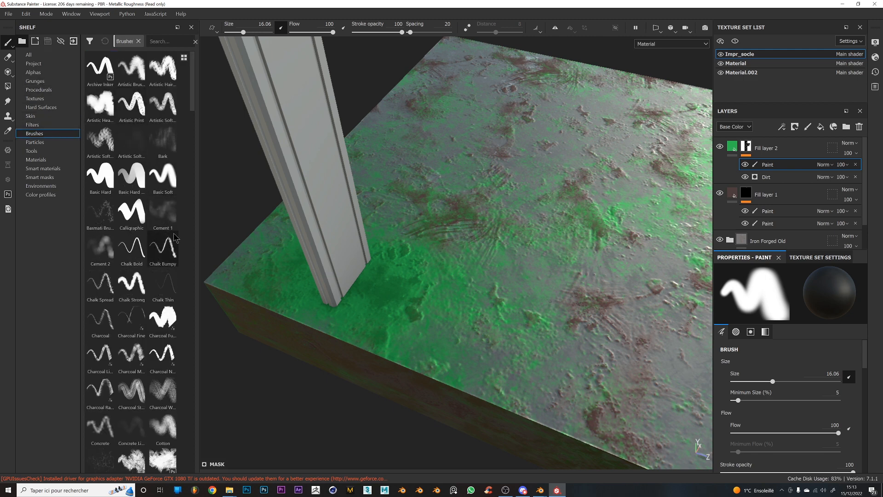
click(170, 220)
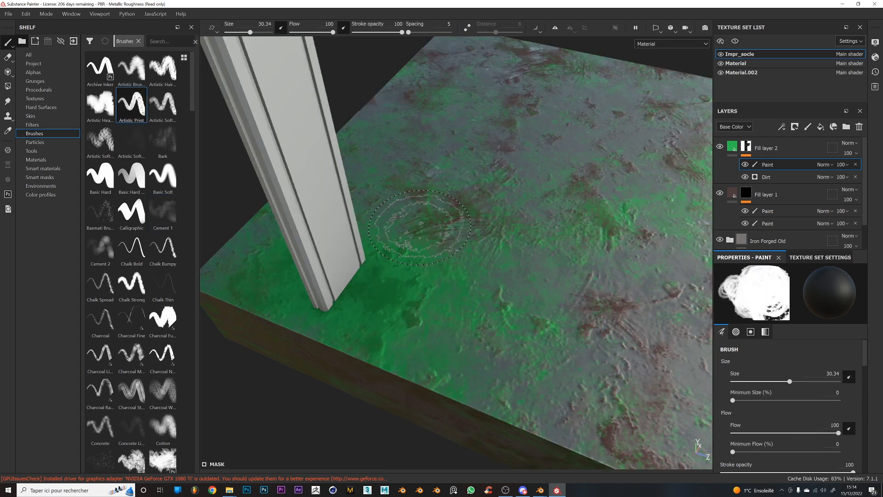
ctrl+right_drag(428, 212, 418, 233)
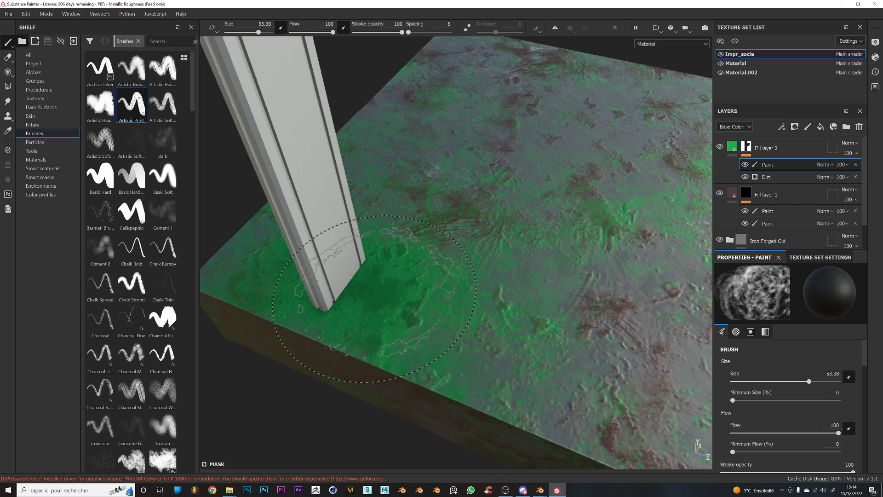
ctrl+right_drag(383, 294, 345, 293)
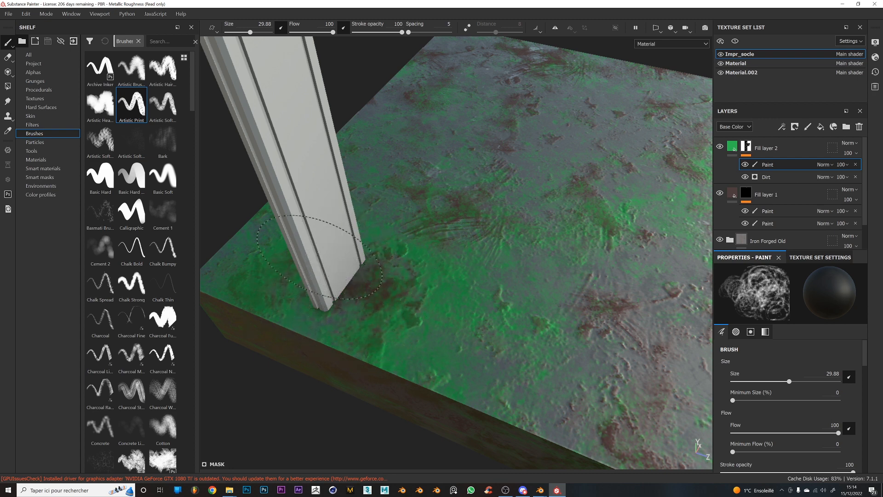
Check the brush settings and paint out more green behind the column's foot with the black Artistic Print brush
alt+drag(335, 237, 333, 305)
alt+middle_drag(333, 305, 391, 258)
right_click(380, 209)
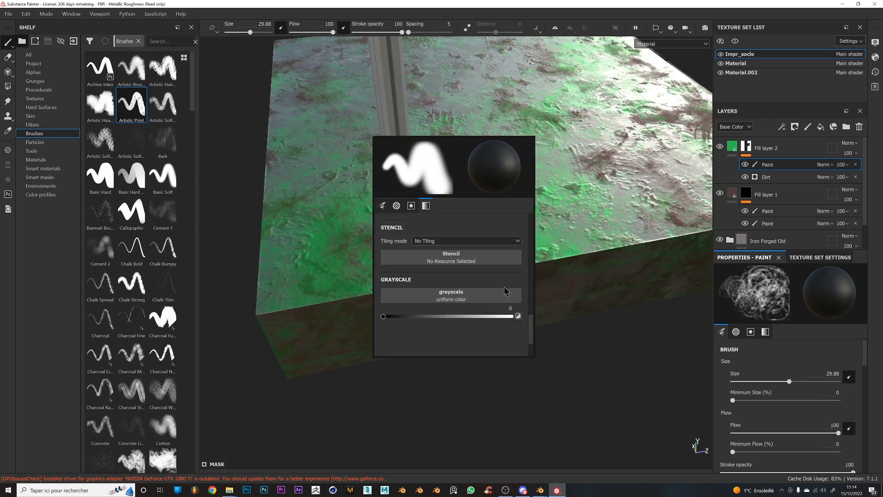
drag(532, 327, 537, 224)
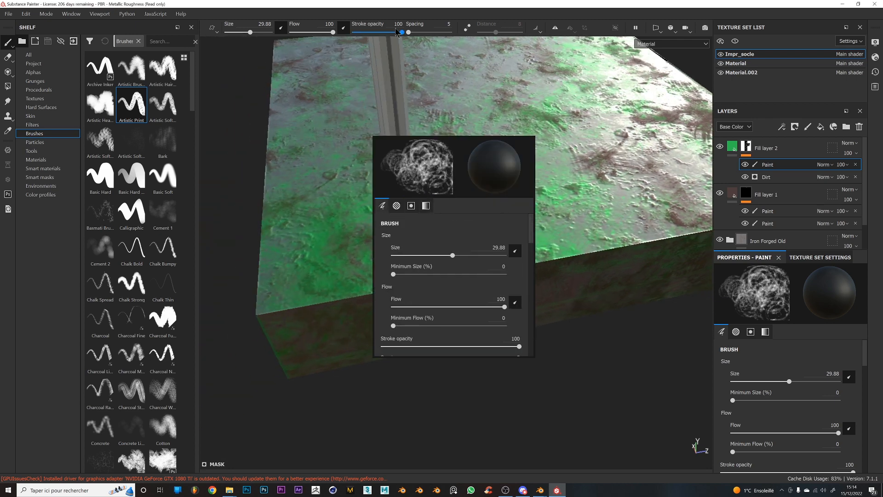
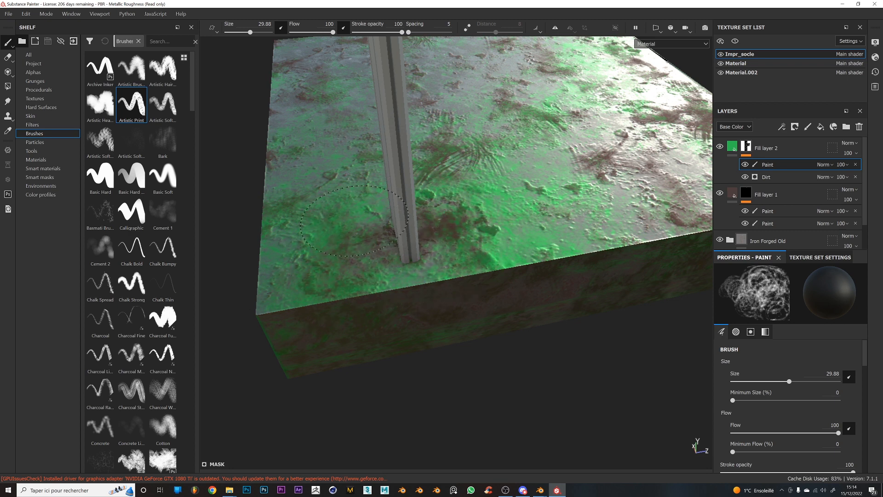
Switch to the texture set named Material
mouse_move(500, 297)
alt+mouse_down()
mouse_move(414, 179)
mouse_move(463, 301)
mouse_move(453, 317)
mouse_move(430, 345)
mouse_move(389, 244)
mouse_move(340, 272)
mouse_move(437, 282)
mouse_move(473, 275)
mouse_move(422, 261)
alt+mouse_up()
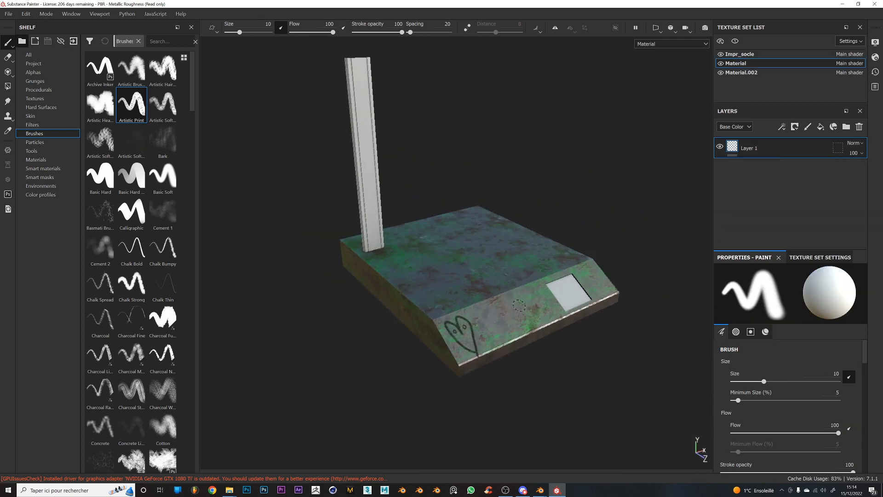
alt+right_drag(527, 281, 535, 459)
alt+right_drag(491, 308, 484, 228)
alt+middle_drag(484, 228, 541, 311)
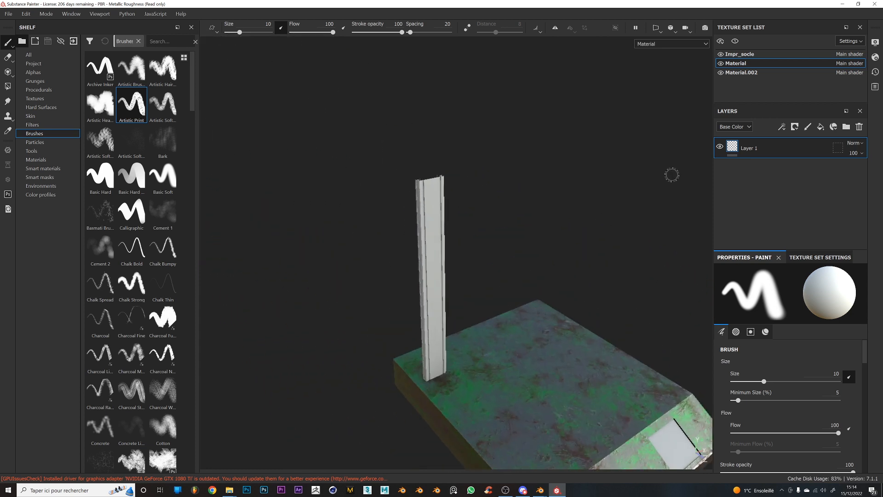
Check which part the Material texture set covers and add a fill layer with a black mask to it
click(721, 64)
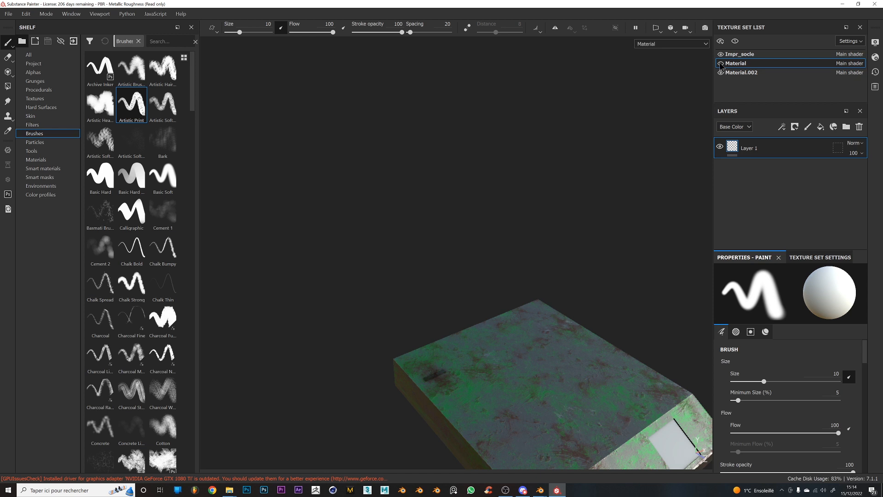
click(720, 63)
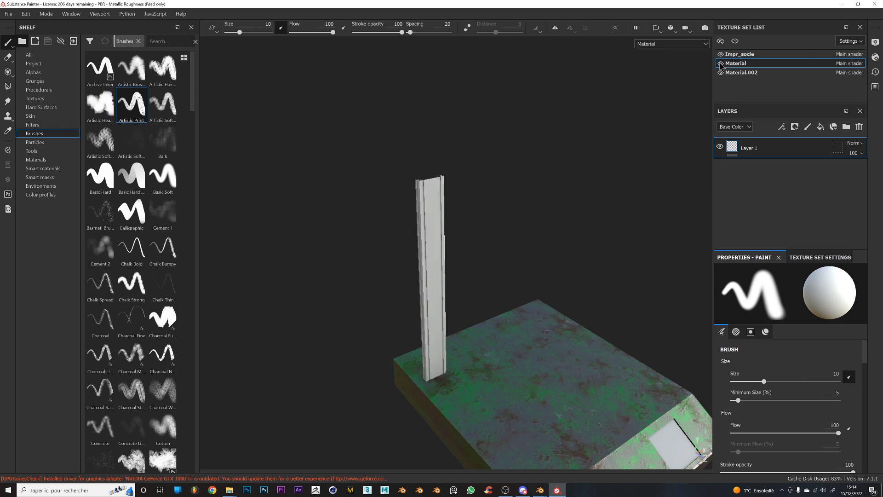
click(820, 127)
click(795, 126)
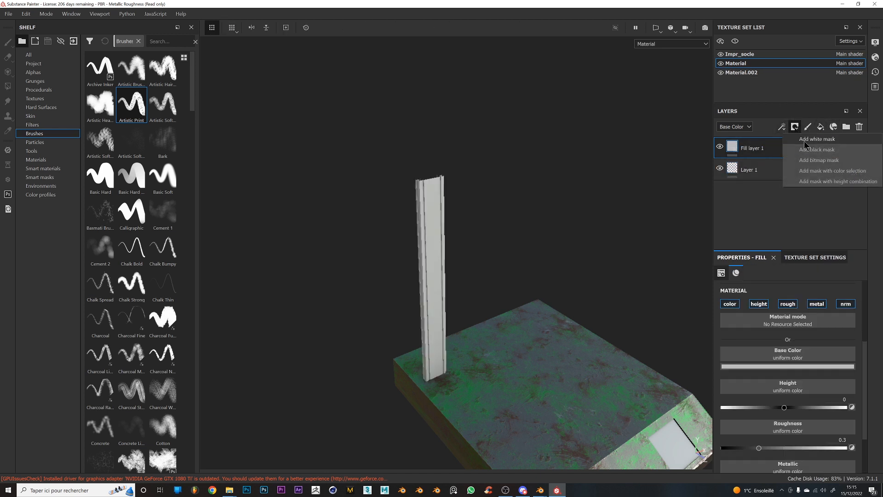
click(798, 136)
click(796, 131)
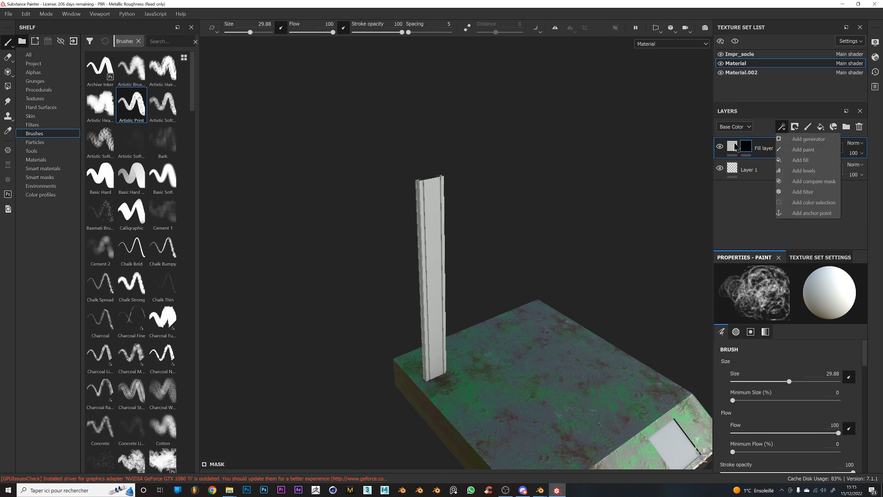
click(803, 149)
Limit the new fill layer's material to the color and rough channels
click(759, 304)
click(788, 303)
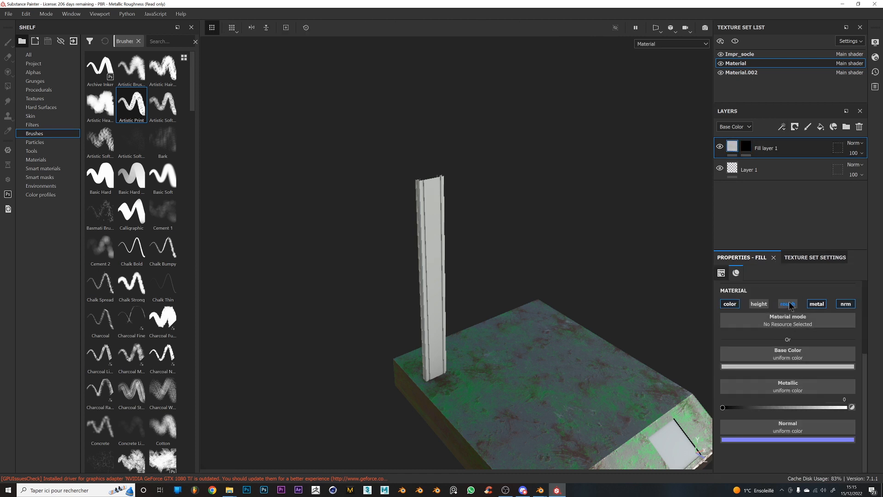
click(817, 304)
click(845, 304)
click(788, 303)
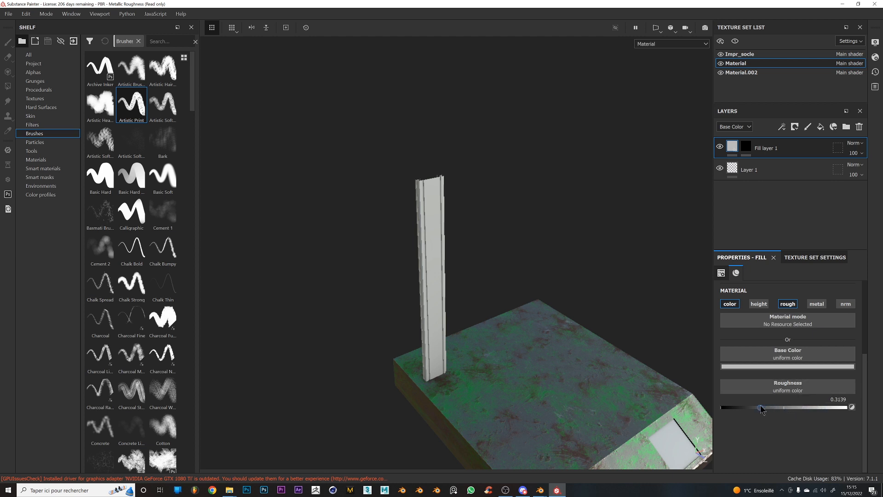
Set the fill layer's base color to a bright pink, about e438b0
click(771, 366)
click(783, 403)
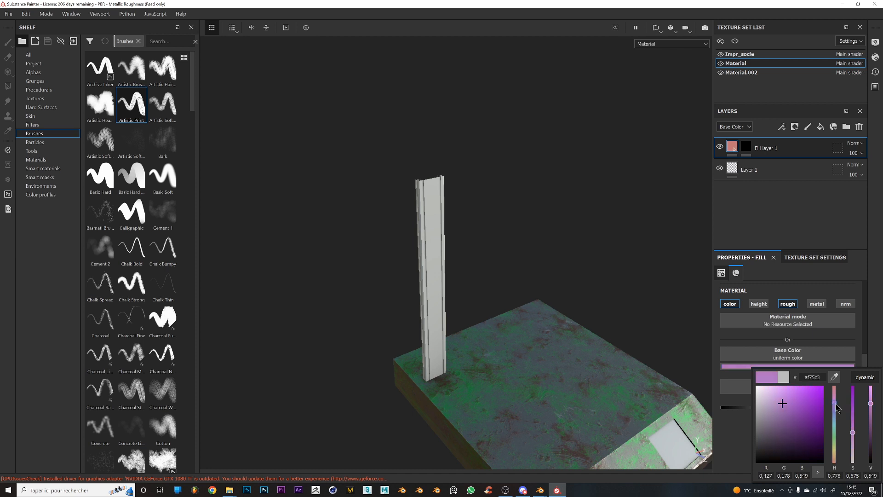
click(806, 394)
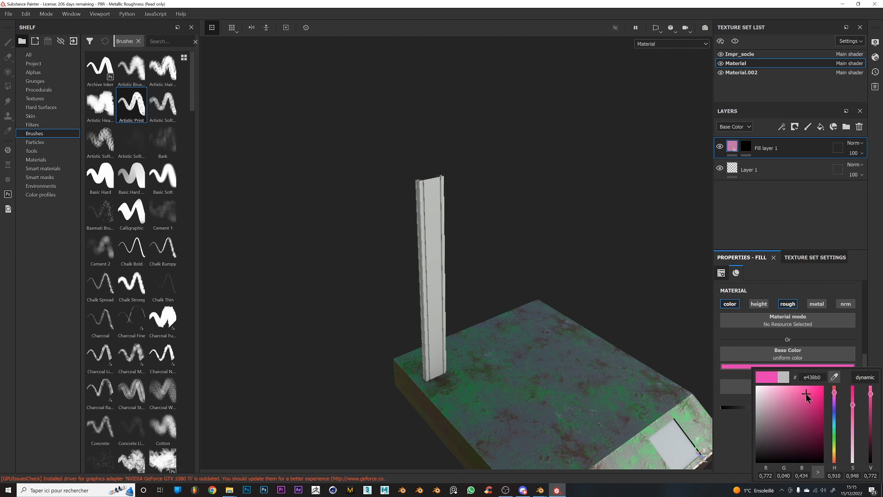
Check the column's visibility and remove the black mask from the pink fill layer
click(720, 145)
click(720, 63)
click(720, 63)
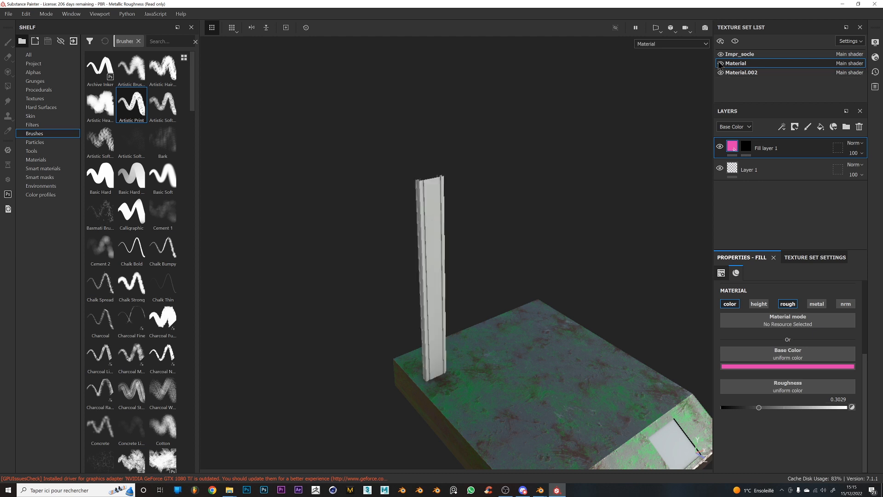
click(747, 146)
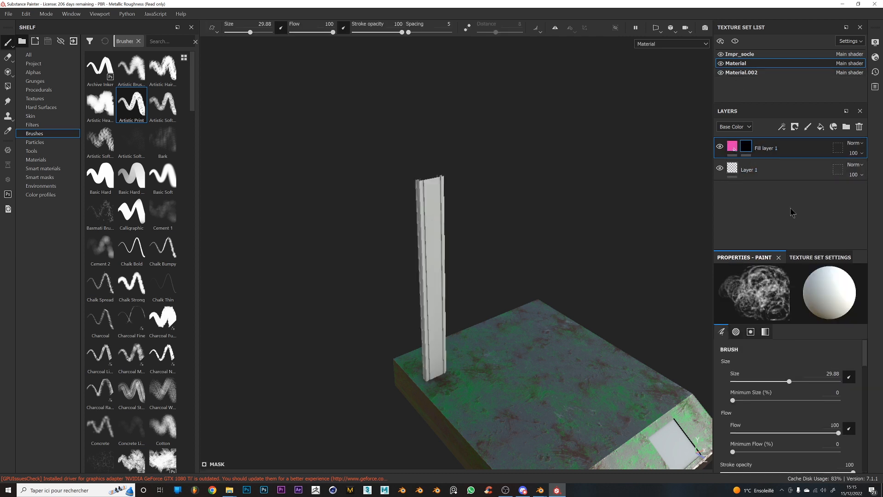
right_click(743, 151)
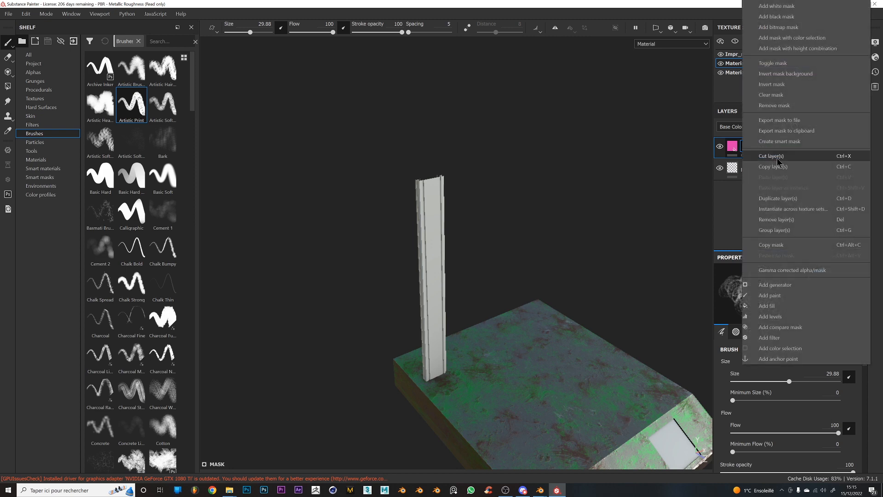
click(798, 111)
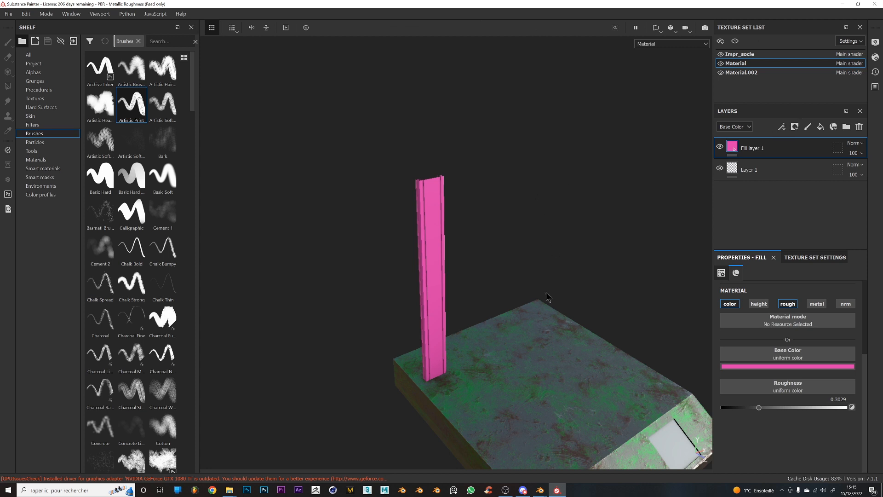
Add a second fill layer above the pink one, with a black mask and a paint effect
alt+drag(548, 297, 473, 262)
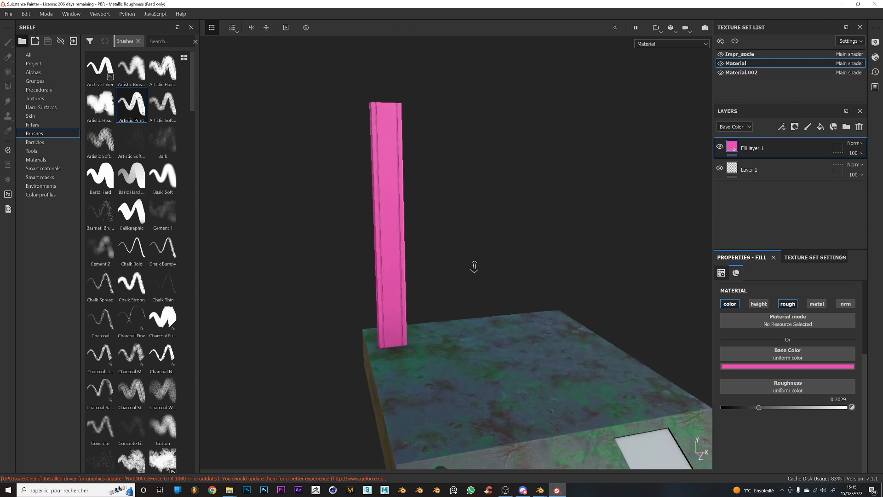
click(822, 129)
click(782, 128)
click(797, 128)
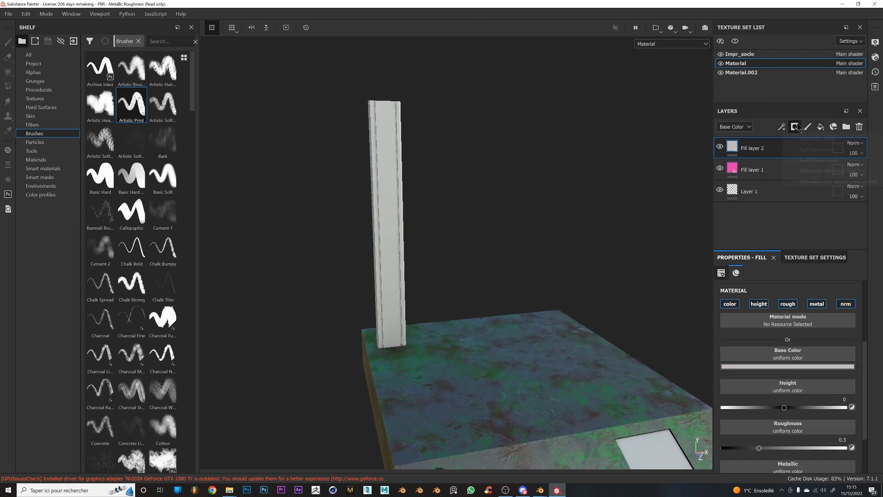
click(816, 151)
click(782, 128)
click(801, 150)
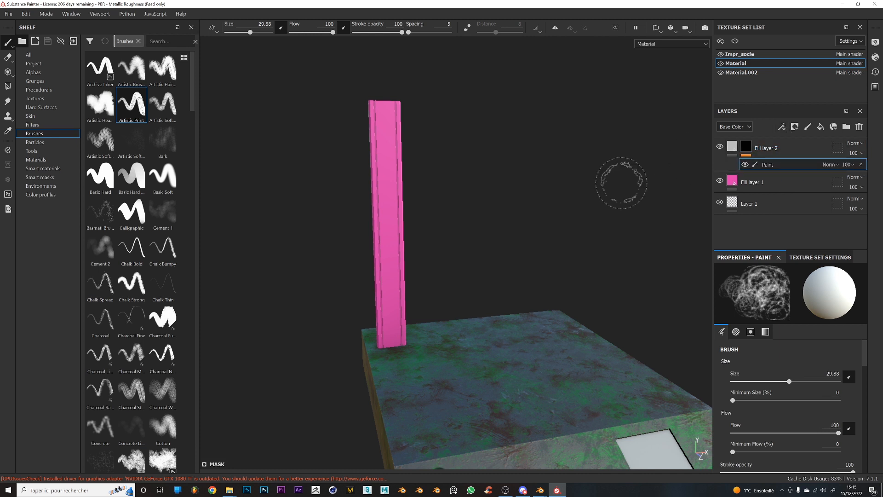
Choose the Bark brush, enlarge it to about 52, and paint the second fill's mask around the column's foot
alt+drag(456, 212, 385, 187)
click(163, 140)
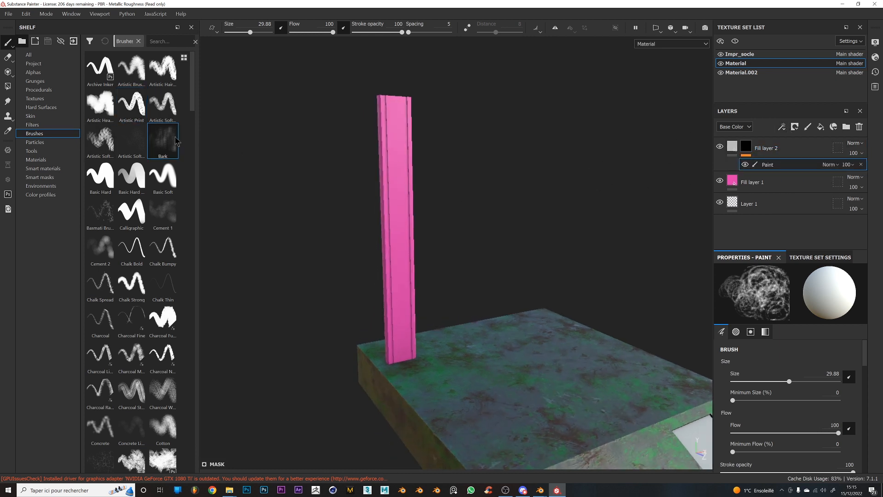
ctrl+right_drag(350, 235, 386, 235)
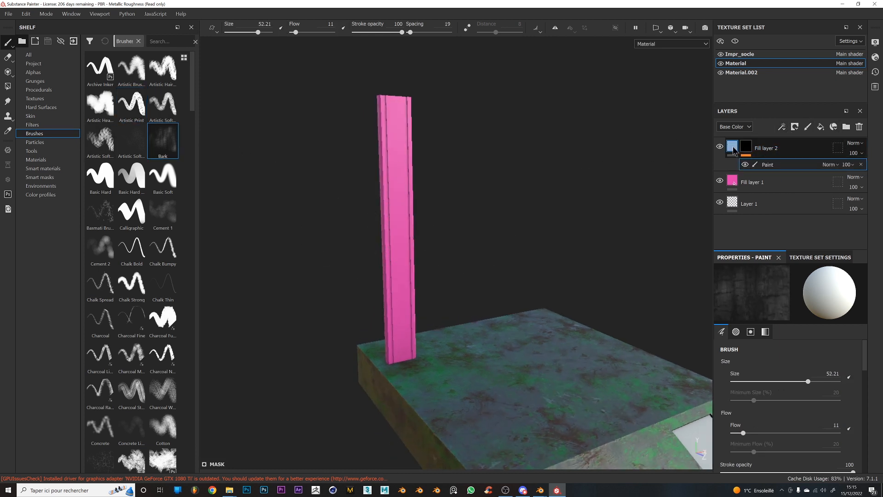
mouse_move(385, 333)
mouse_down()
mouse_move(396, 290)
mouse_move(395, 353)
mouse_move(324, 317)
mouse_up()
mouse_move(320, 276)
alt+mouse_down()
mouse_move(276, 284)
mouse_move(260, 273)
alt+mouse_up()
alt+right_drag(261, 273, 410, 414)
mouse_move(405, 230)
alt+mouse_down()
mouse_move(410, 274)
mouse_move(352, 178)
alt+mouse_up()
alt+right_drag(352, 178, 464, 267)
mouse_move(463, 267)
alt+mouse_down()
mouse_move(414, 211)
mouse_move(421, 218)
alt+mouse_up()
mouse_move(422, 220)
ctrl+right_down()
mouse_move(438, 220)
mouse_move(424, 220)
ctrl+right_up()
click(421, 219)
Raise the brush flow to 51, reduce the size to about 31, and paint more of the column's lower part
drag(305, 32, 312, 32)
ctrl+right_drag(409, 135, 393, 136)
drag(404, 200, 406, 228)
mouse_move(394, 277)
alt+mouse_down()
mouse_move(597, 270)
mouse_move(663, 281)
alt+mouse_up()
alt+middle_drag(457, 321, 528, 314)
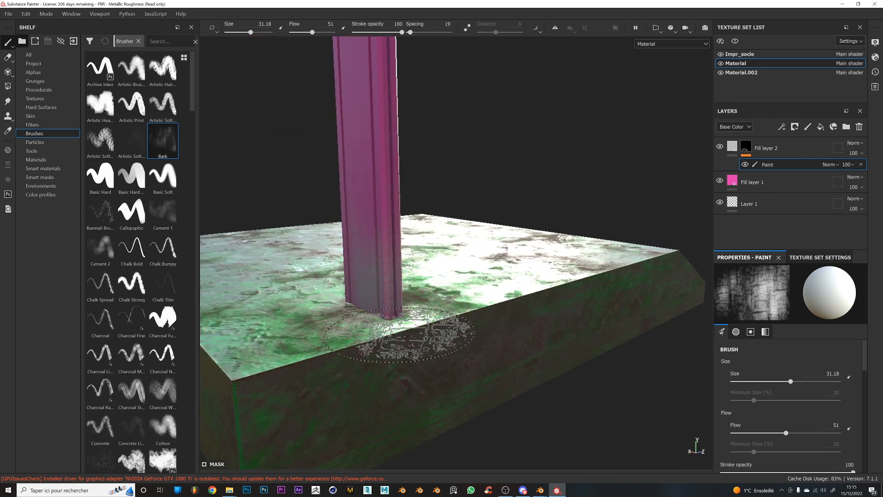
alt+drag(416, 335, 650, 374)
alt+drag(276, 400, 668, 278)
Limit Fill layer 2's material to the color channel only
click(733, 147)
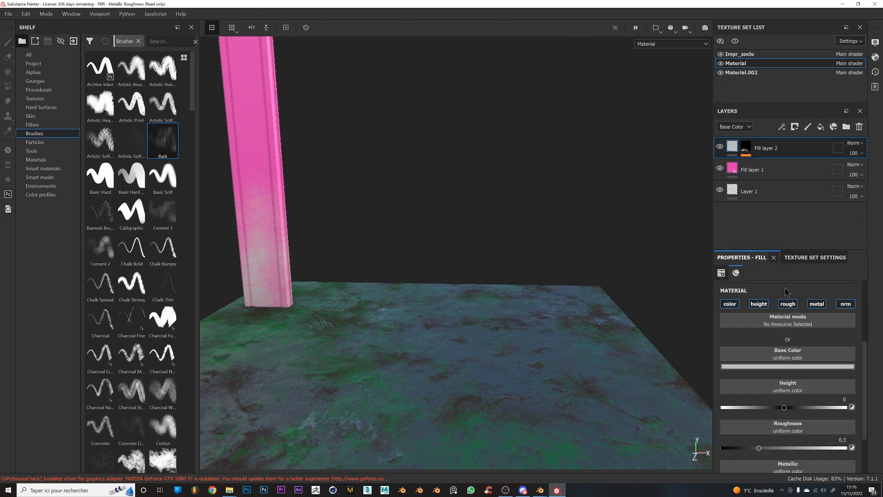
click(760, 304)
click(788, 304)
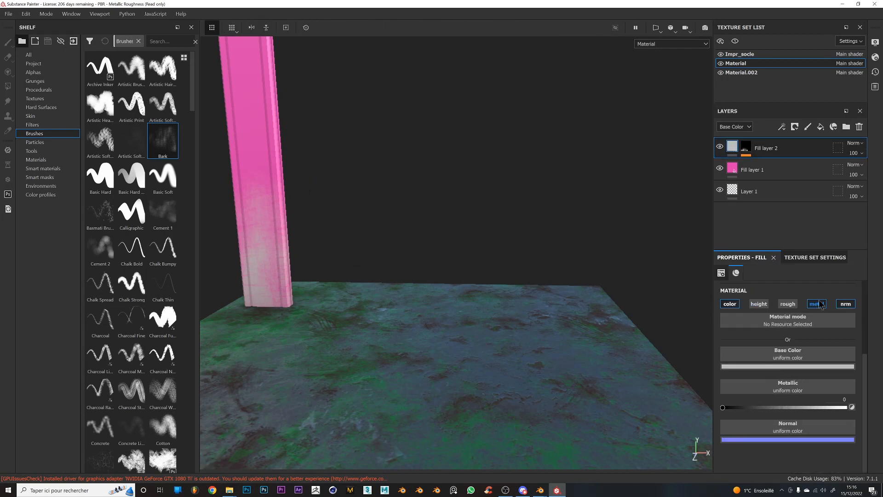
click(816, 304)
click(846, 303)
Set Fill layer 2's base color to a bright red and view the whole model
click(789, 366)
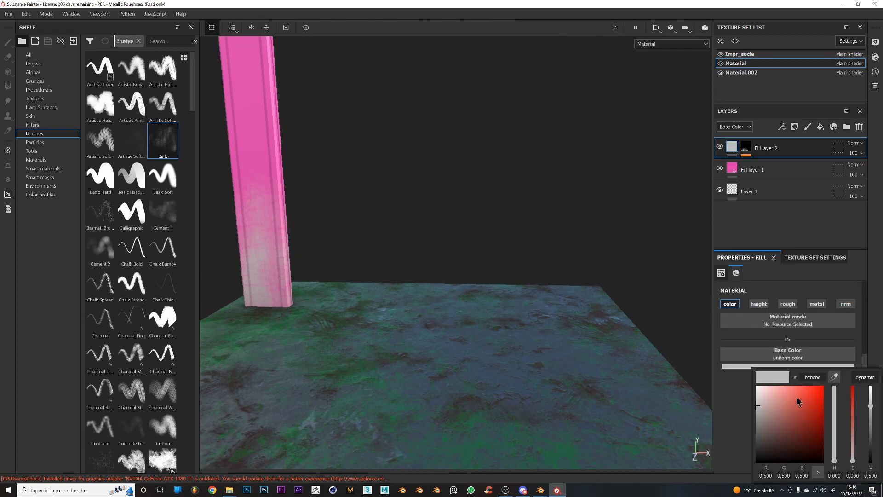
click(822, 389)
scroll(396, 288, down, 5)
alt+drag(397, 288, 395, 167)
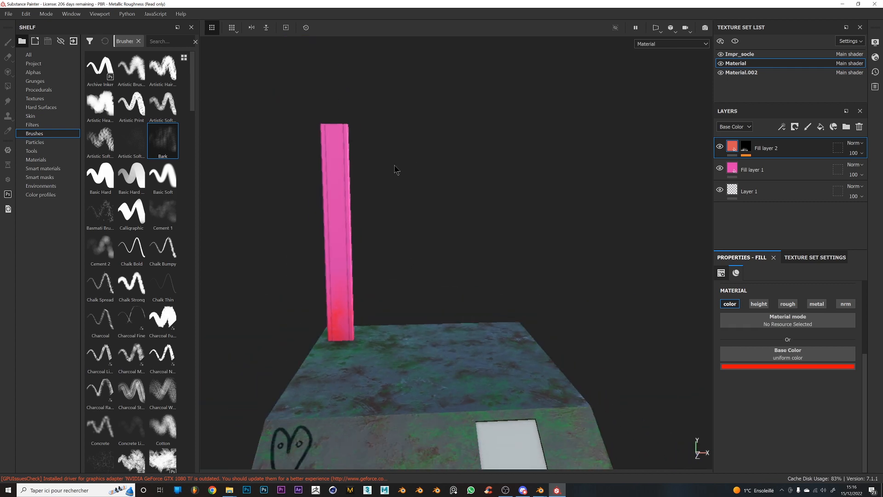
scroll(400, 175, down, 4)
alt+middle_drag(507, 355, 544, 324)
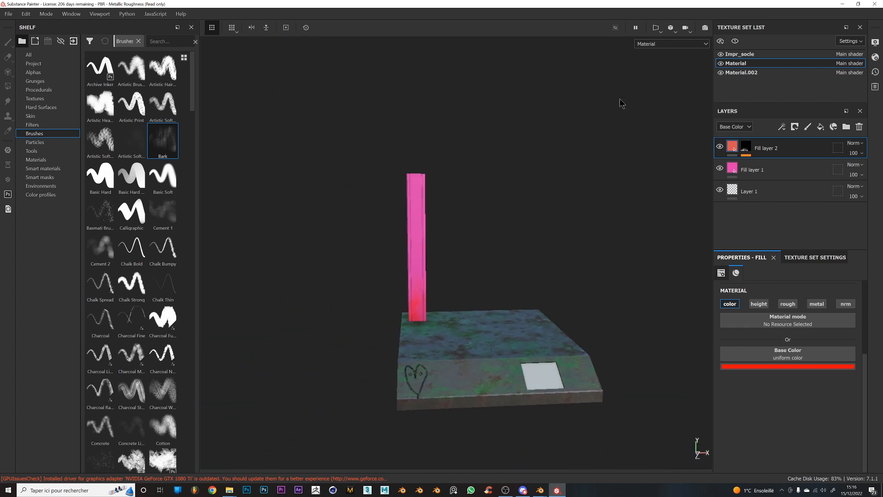
click(9, 14)
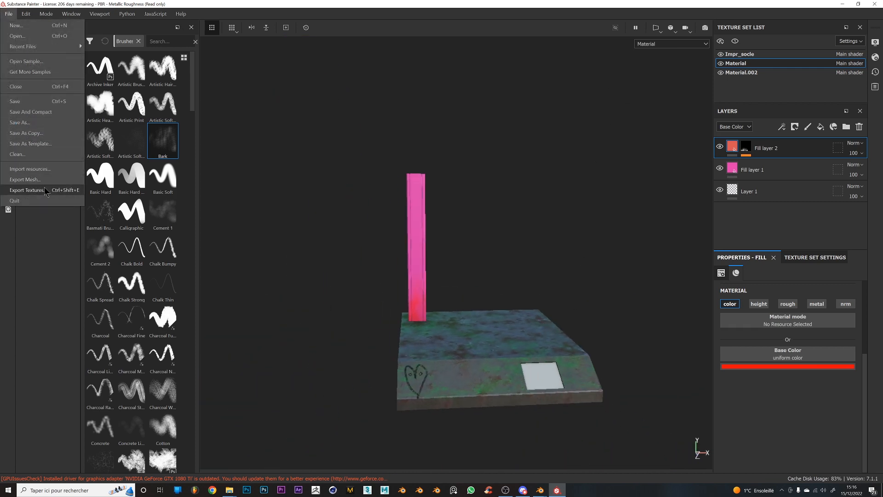
click(45, 189)
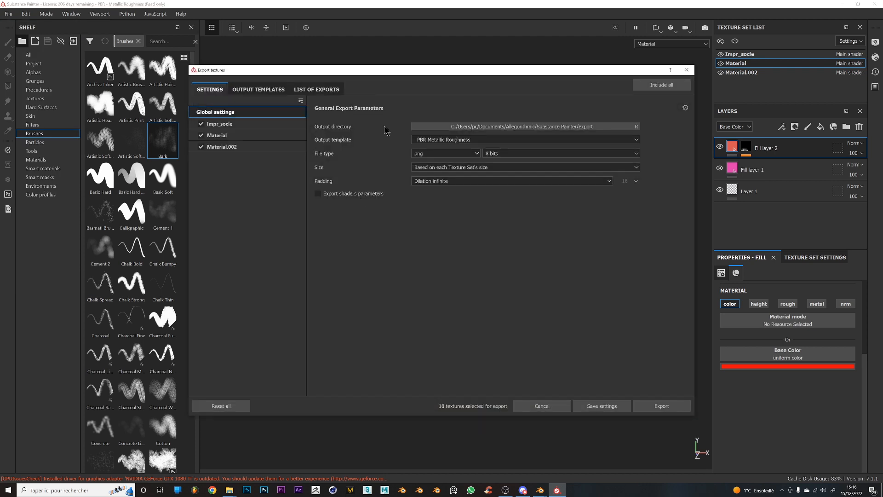
click(445, 127)
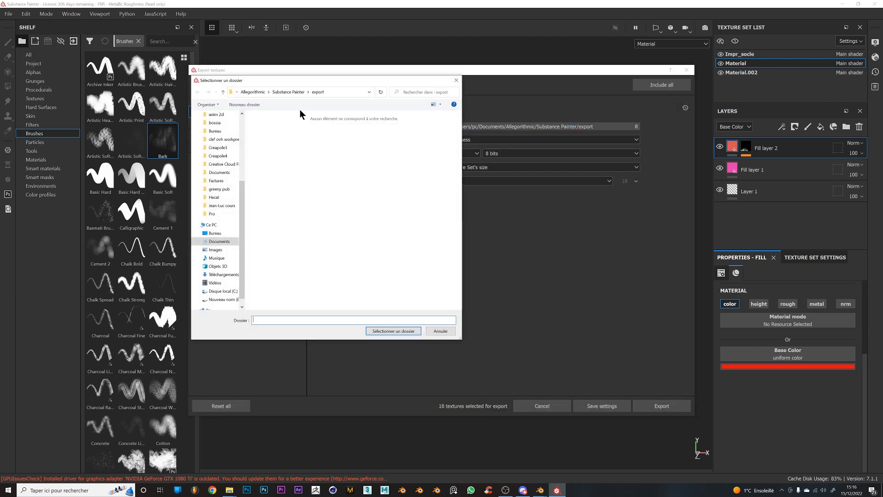
click(284, 92)
click(456, 80)
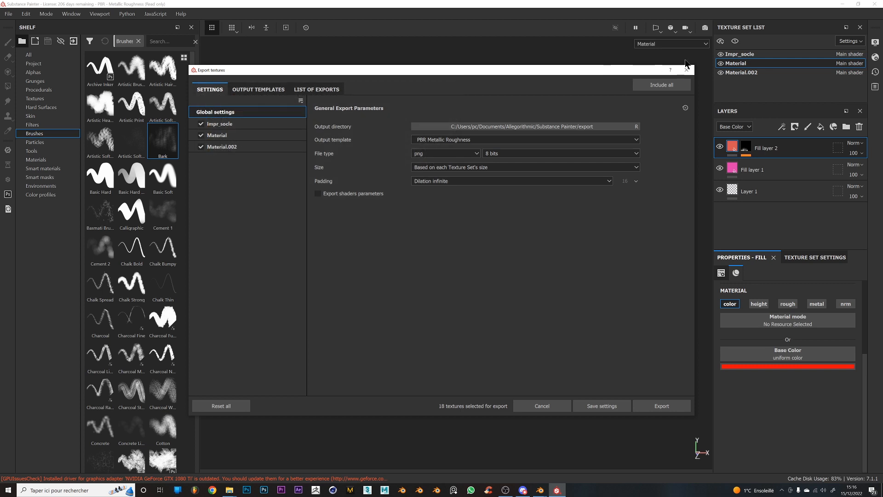
click(688, 70)
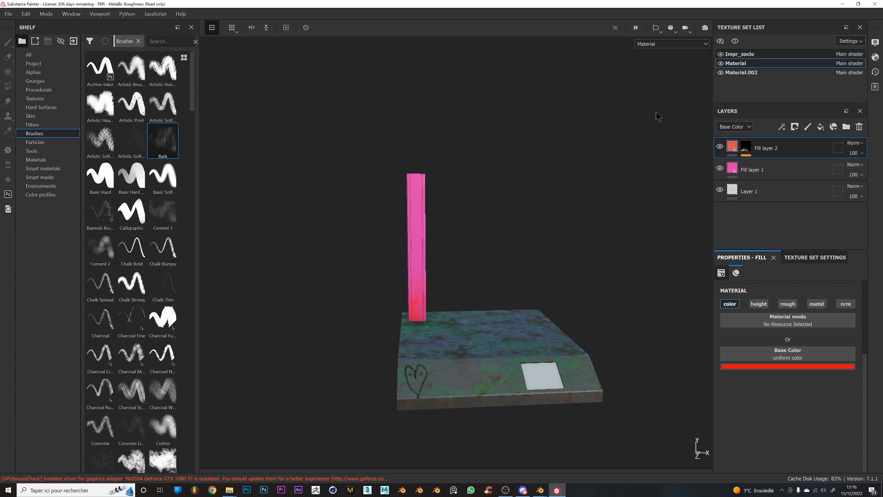
Select the Impr_socle texture set and toggle the visibility of Impr_socle and Material to examine which parts they cover
click(745, 56)
click(721, 54)
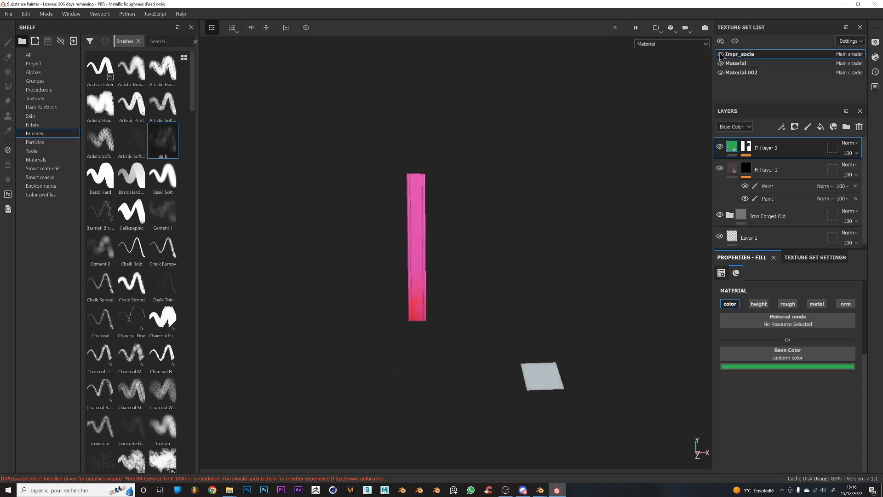
click(721, 54)
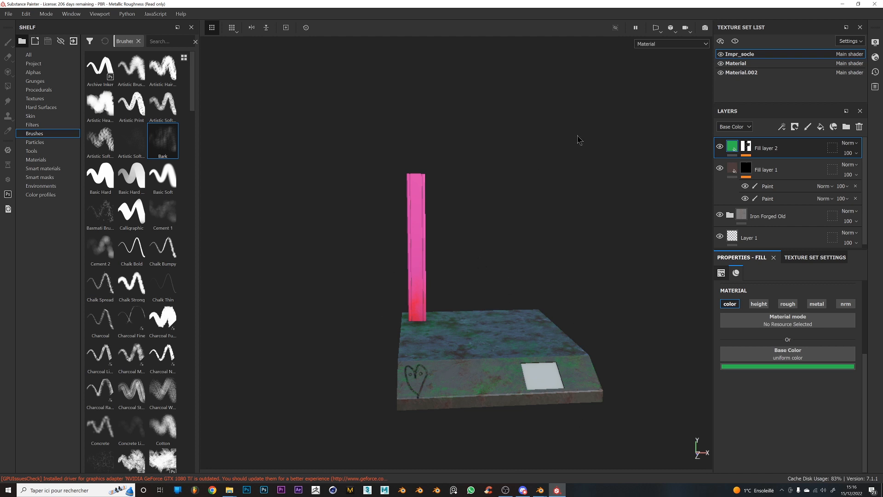
click(721, 54)
click(721, 54)
click(721, 64)
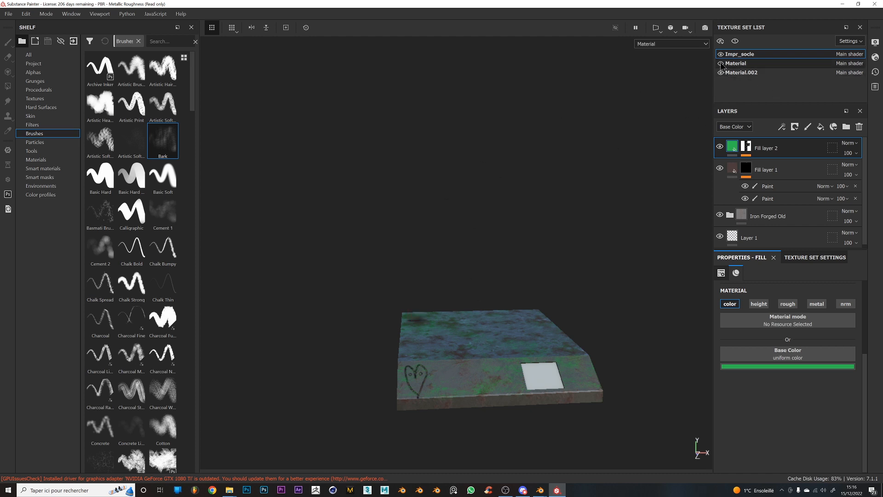
click(721, 63)
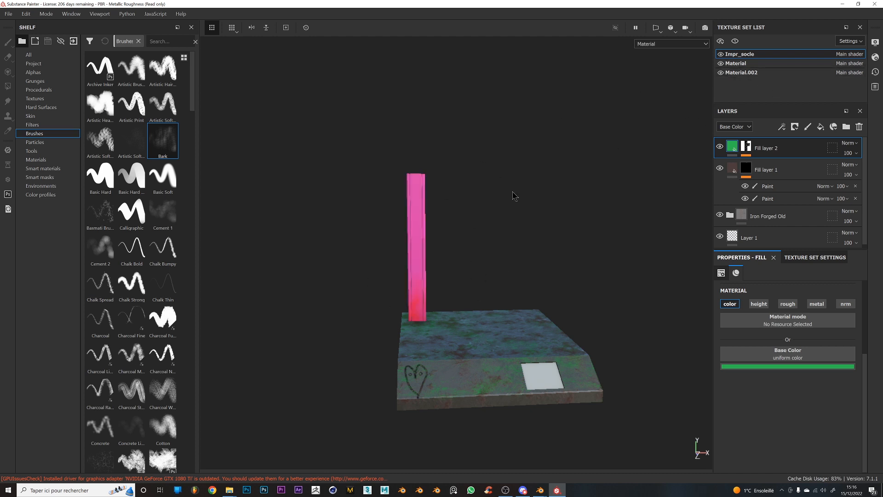
Open the texture export settings and exclude Material and Material.002, leaving only Impr_socle selected for export
click(8, 13)
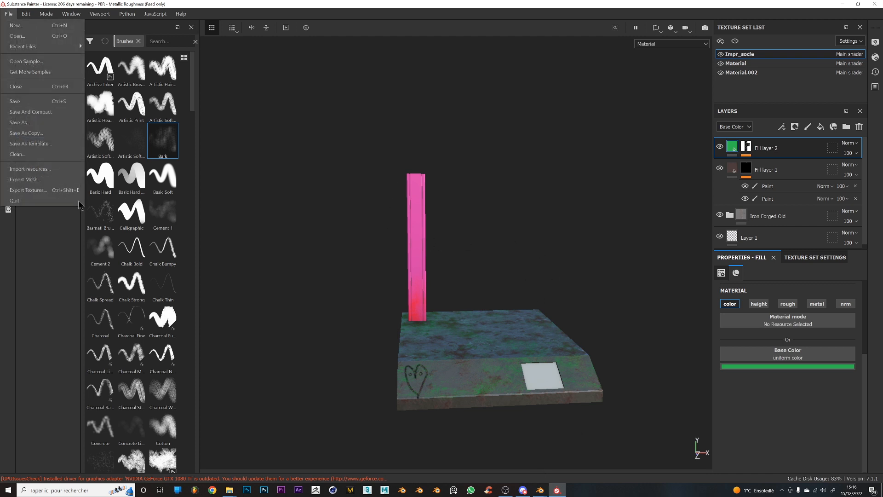
click(41, 192)
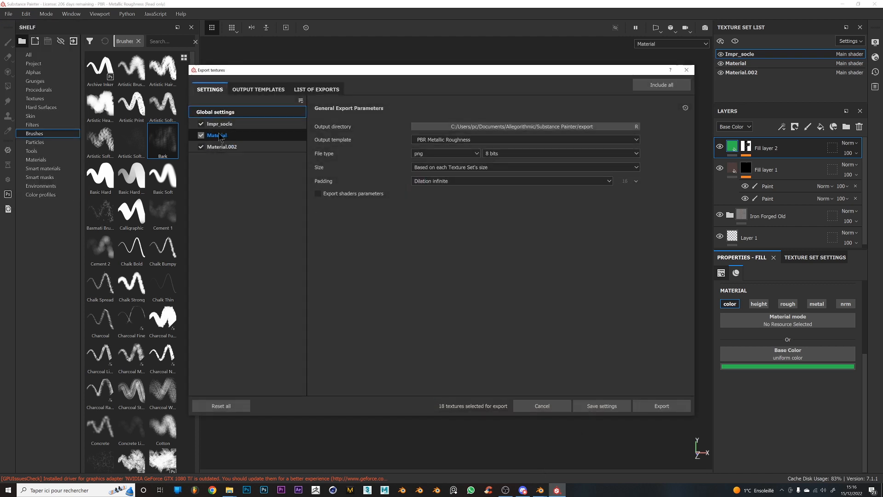
click(202, 147)
click(201, 136)
click(223, 125)
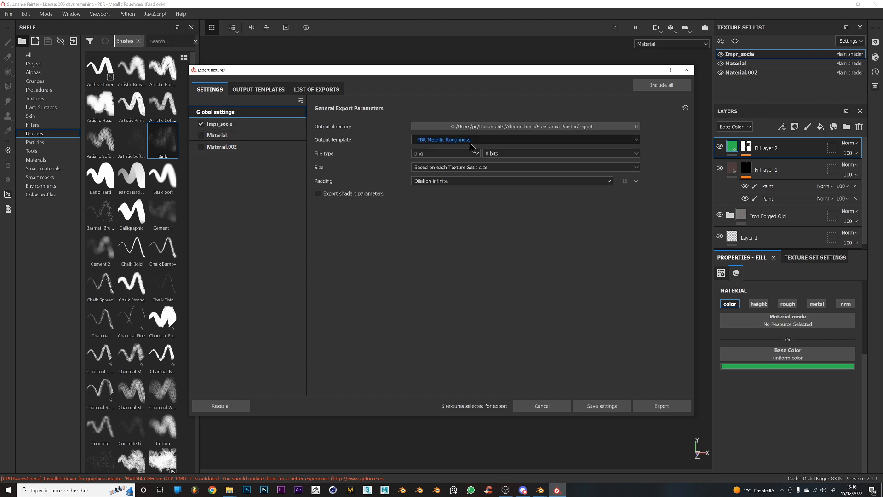
Browse for a new output directory, create a folder named impr on the Desktop and open it
click(501, 126)
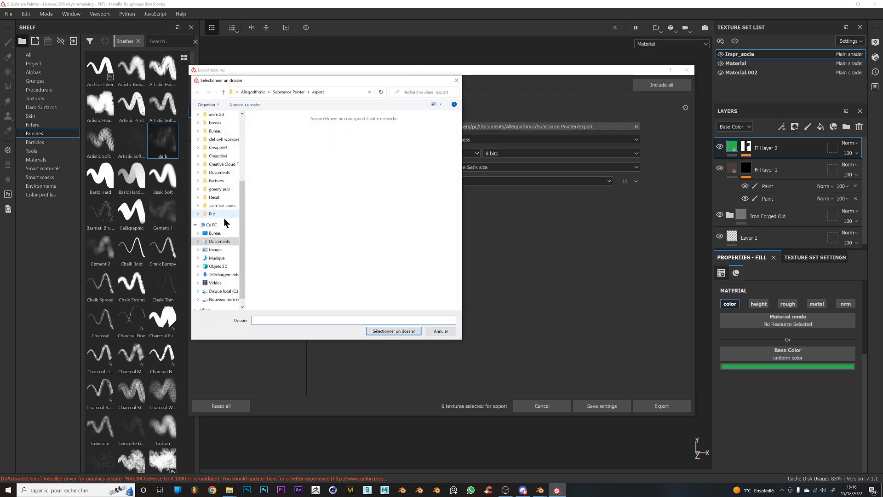
click(216, 226)
click(222, 234)
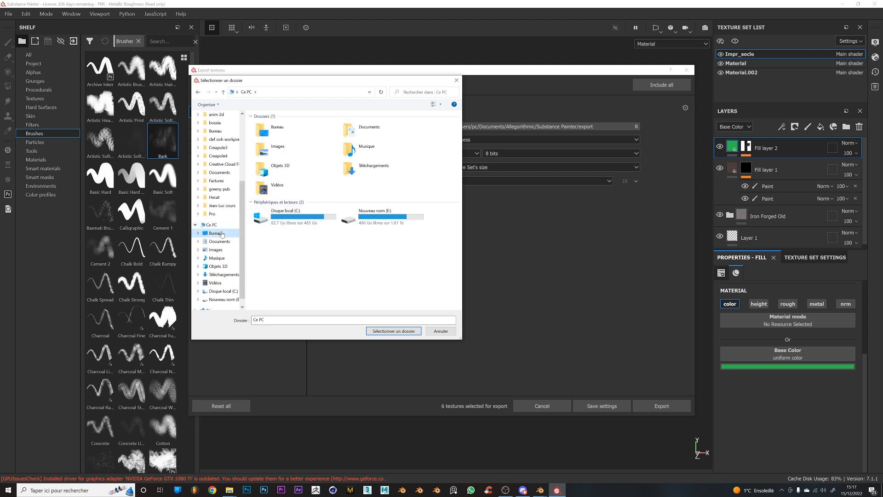
right_click(358, 231)
click(363, 159)
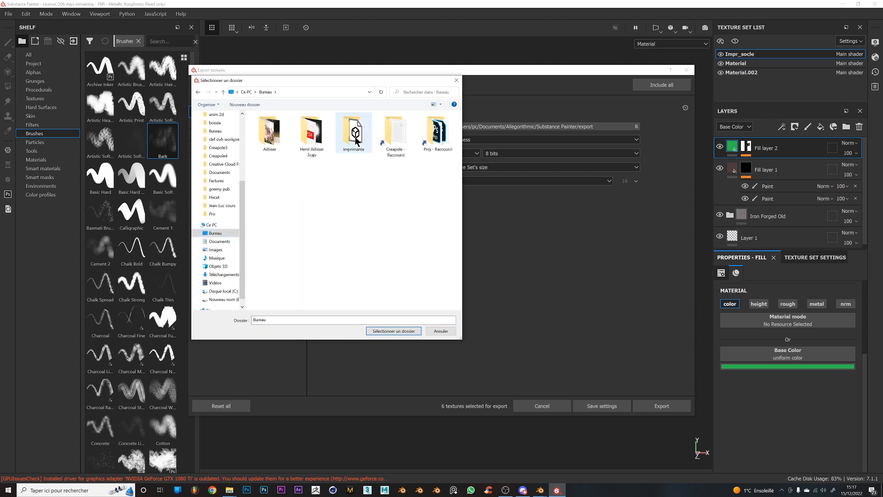
right_click(284, 232)
mouse_move(221, 315)
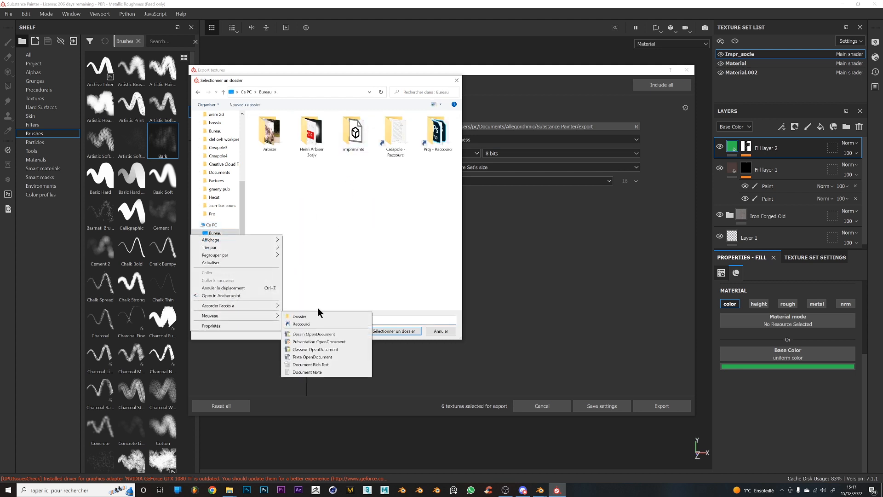
click(319, 316)
text(im)
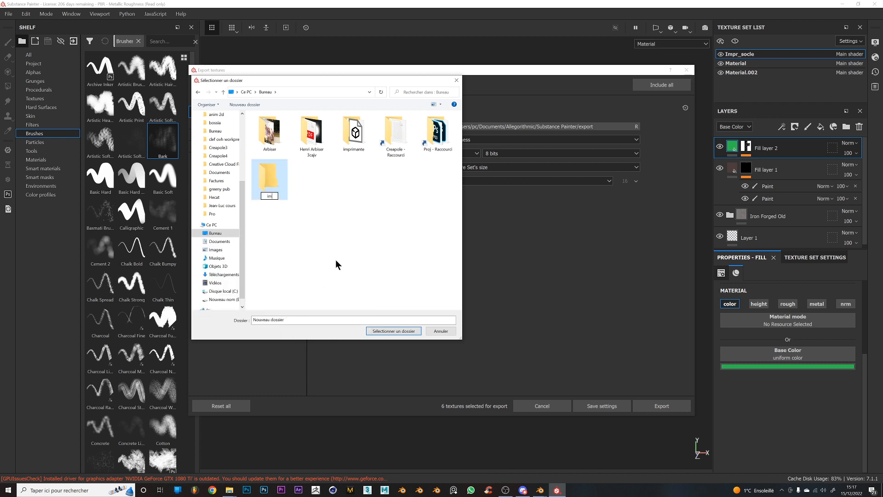
text(pr)
key(Return)
key(Return)
Create a subfolder named impr_socle inside impr and set it as the export output directory
right_click(336, 260)
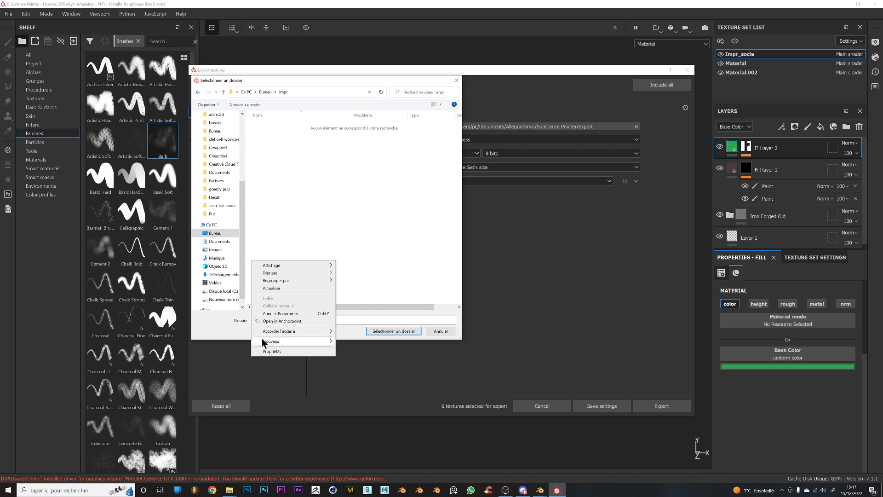
mouse_move(276, 341)
click(358, 343)
text(socle)
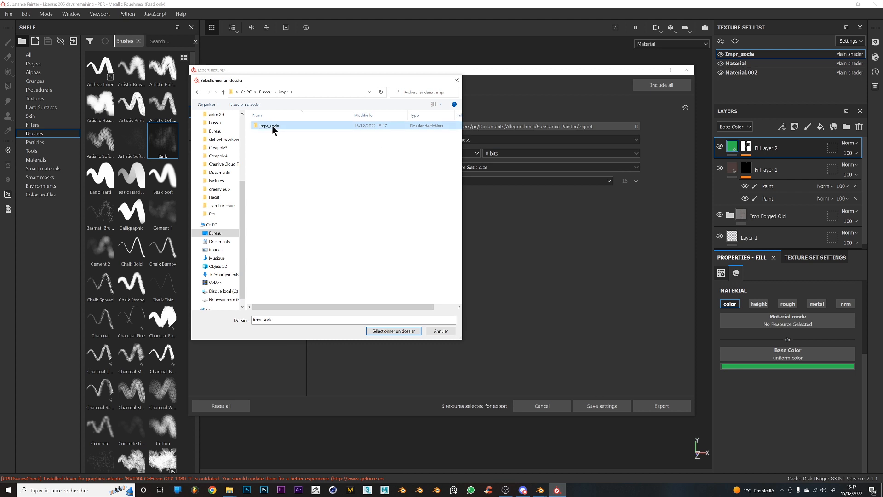
double_click(294, 126)
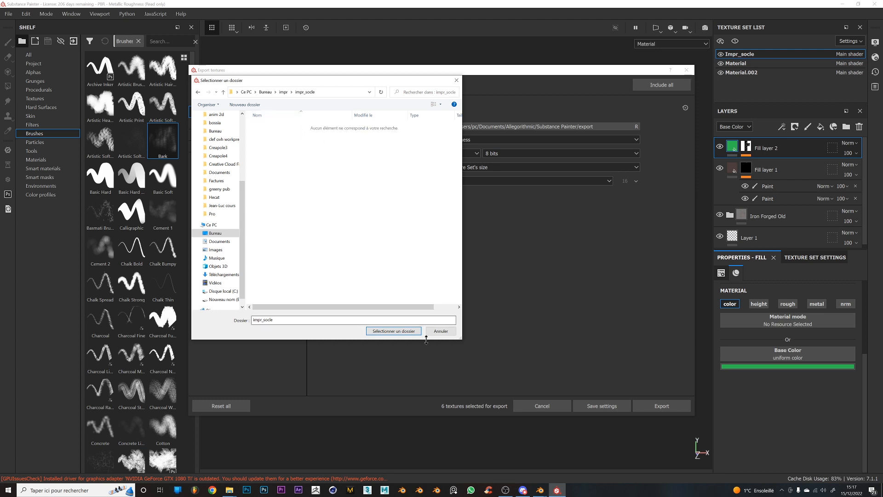
click(391, 331)
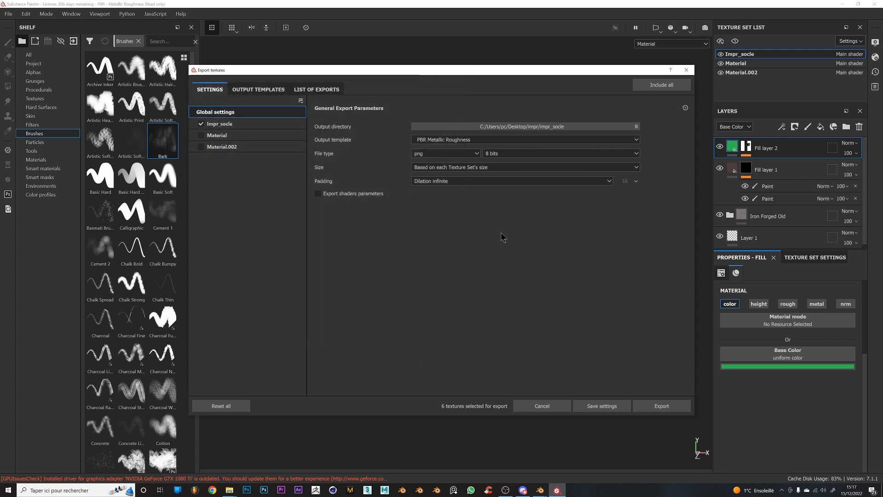
Export the Impr_socle textures as 8-bit PNG files with the PBR Metallic Roughness output template
click(515, 155)
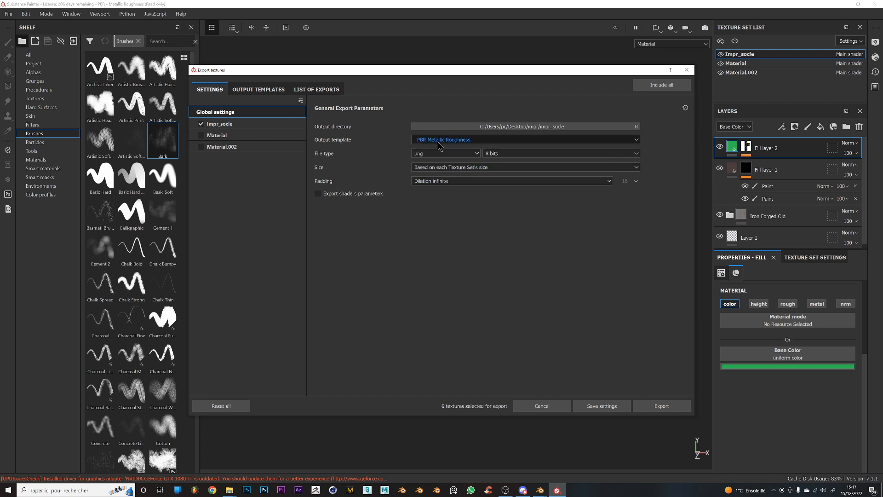
click(453, 140)
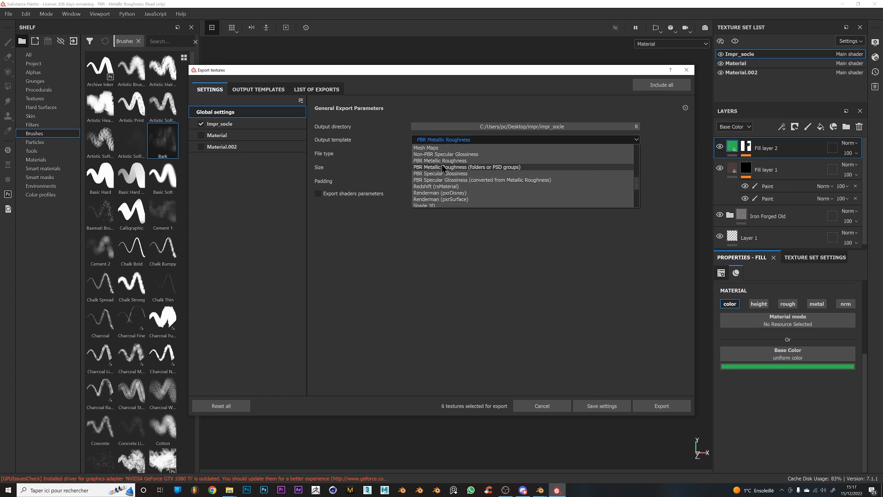
click(440, 173)
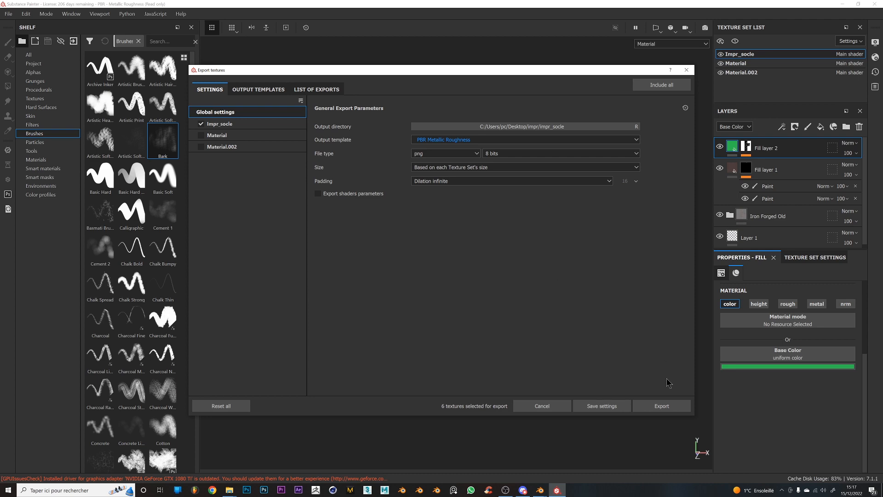
click(668, 406)
Switch to Blender, start the Principled texture setup on Impr_socle's Principled BSDF node and browse to the Desktop's impr/impr_socle folder
mouse_move(540, 490)
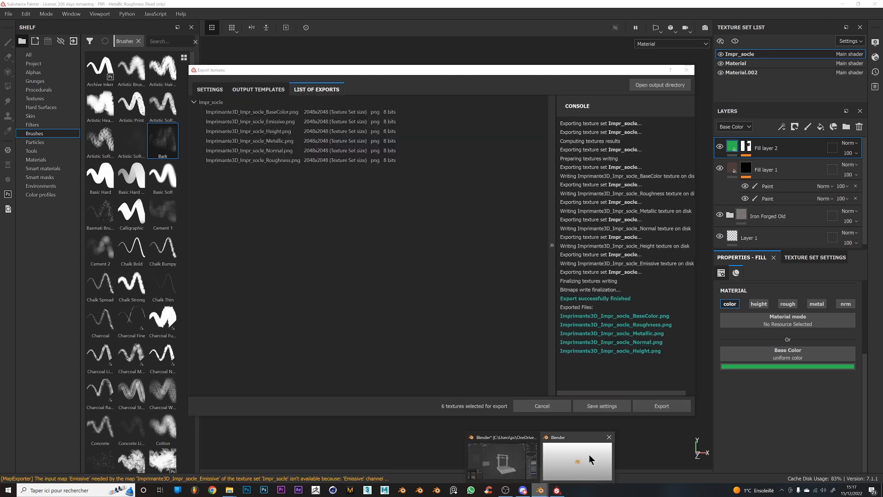
click(569, 460)
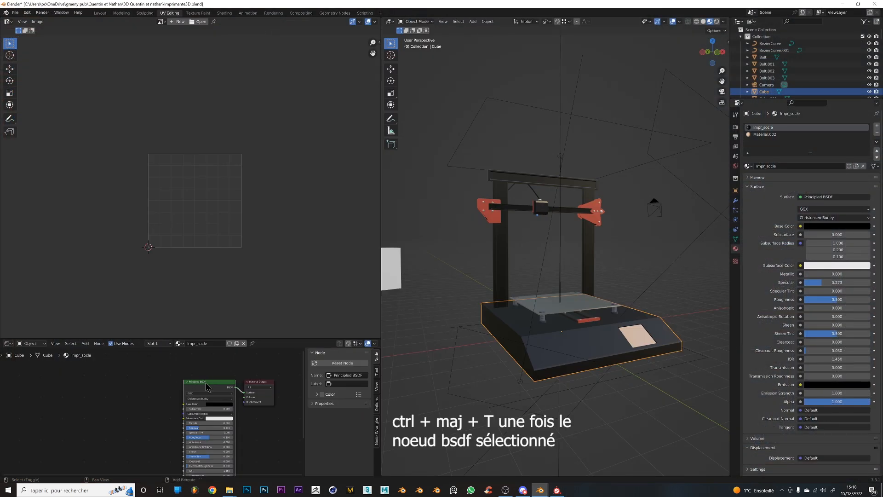
key(ctrl+shift+t)
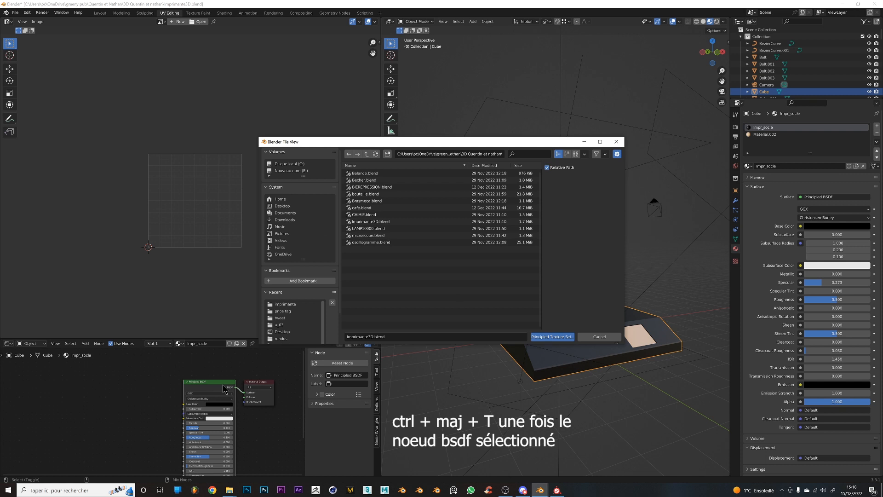
click(367, 154)
click(282, 206)
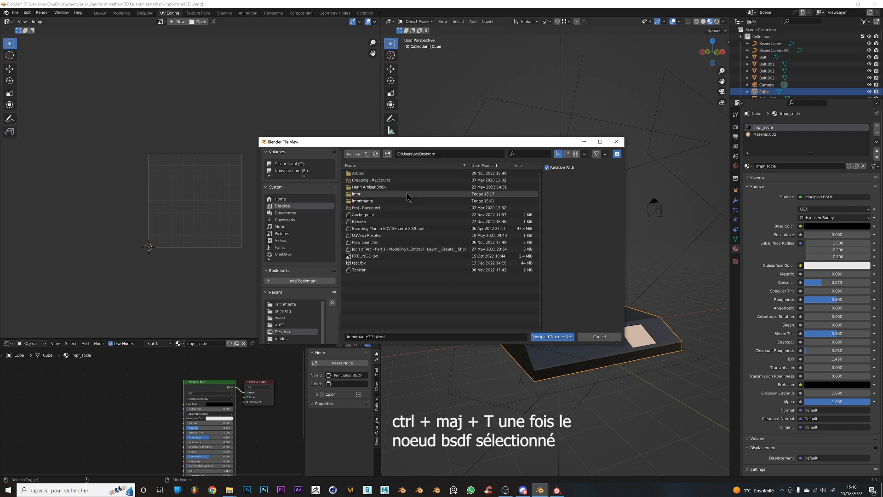
double_click(380, 200)
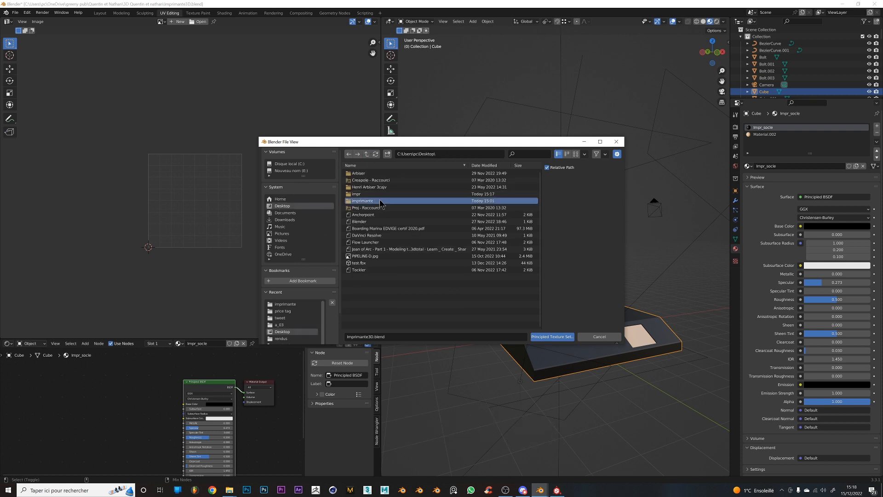
click(366, 154)
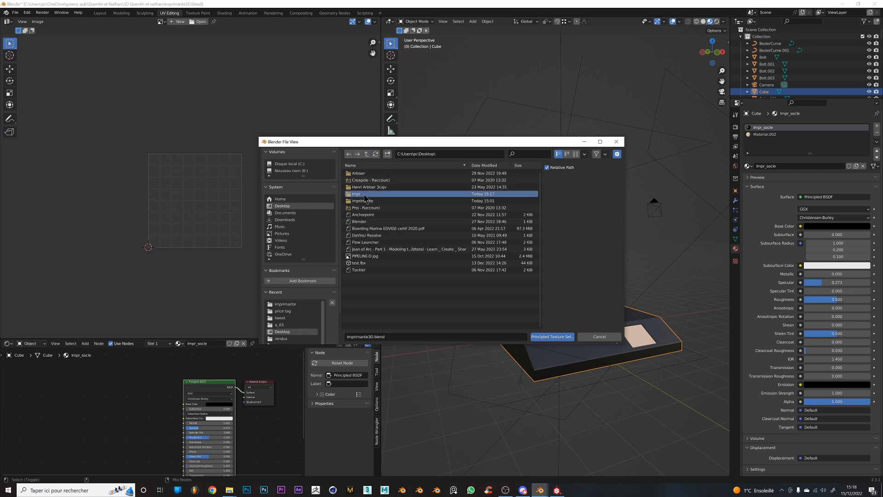
double_click(371, 199)
click(372, 175)
double_click(373, 175)
Load the BaseColor, Metallic, Normal and Roughness PNG maps into the Impr_socle material, leaving out the Height map
key(a)
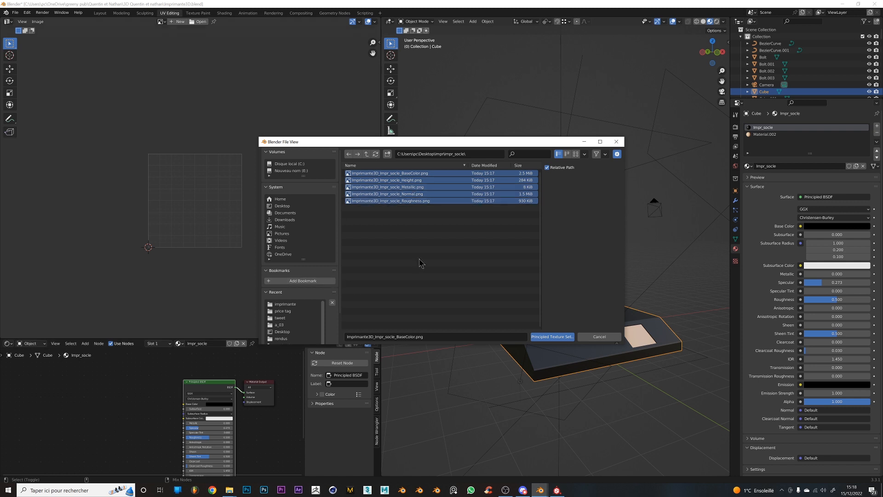
click(420, 188)
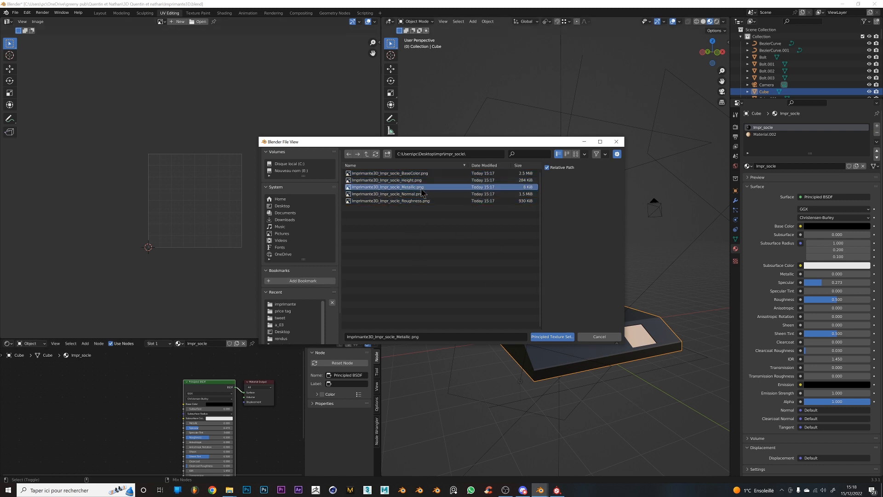
ctrl+click(420, 173)
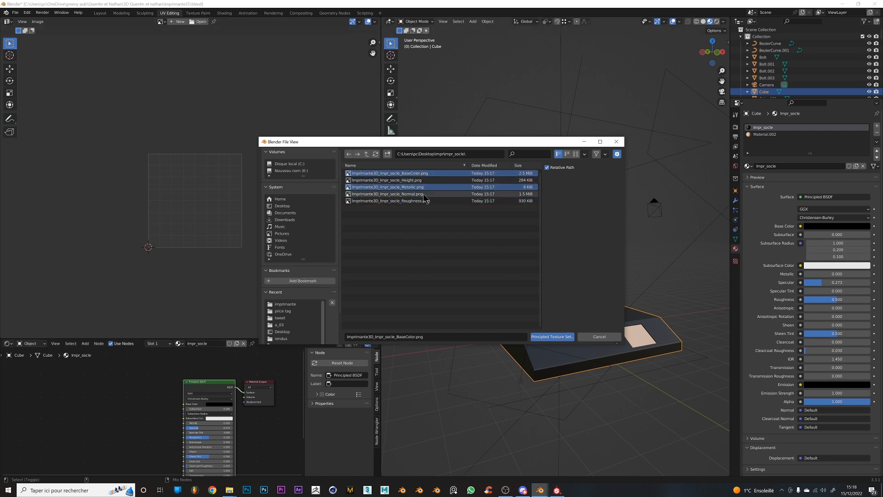
ctrl+click(423, 195)
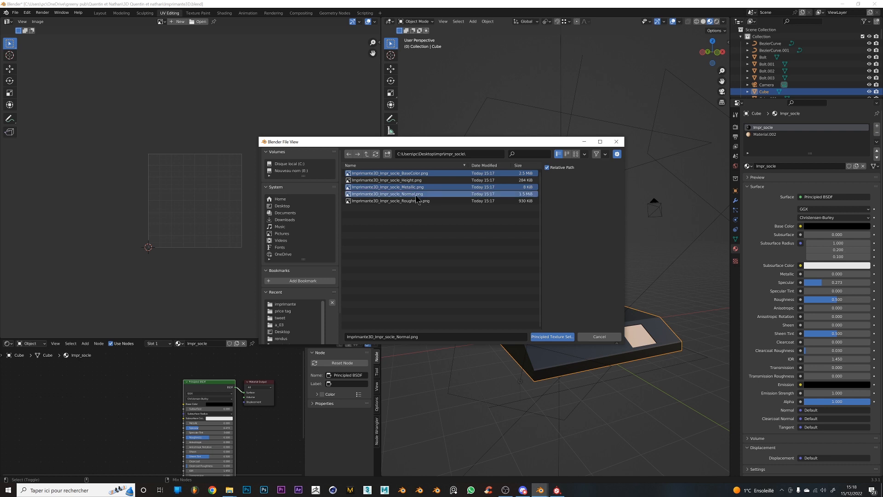
ctrl+click(422, 201)
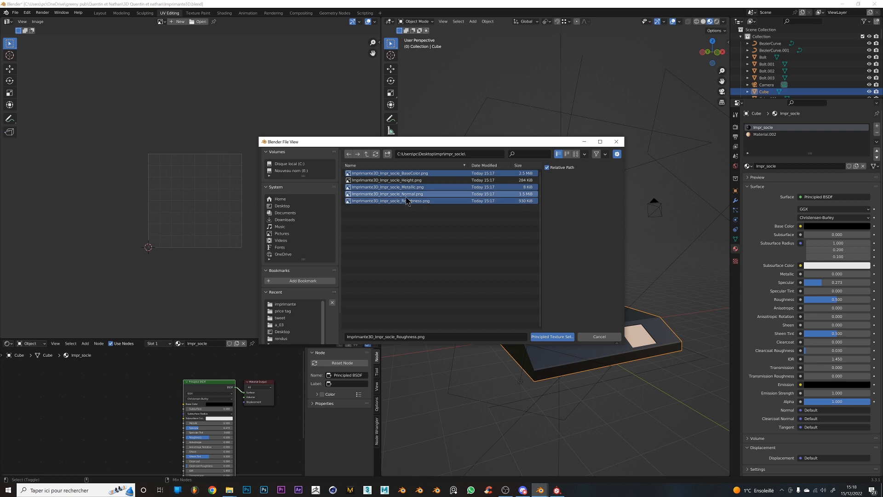
click(564, 337)
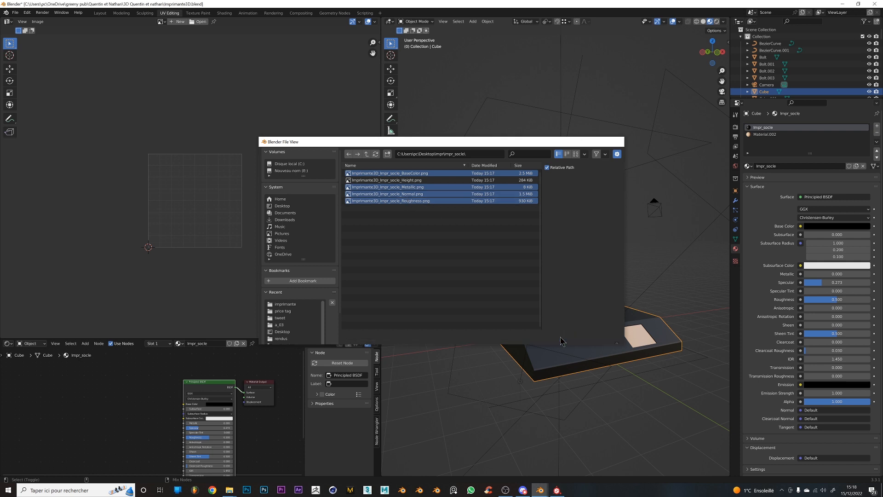
Select the printer base's UV map named UVMap and make it active for rendering instead of automap
middle_drag(641, 356, 606, 389)
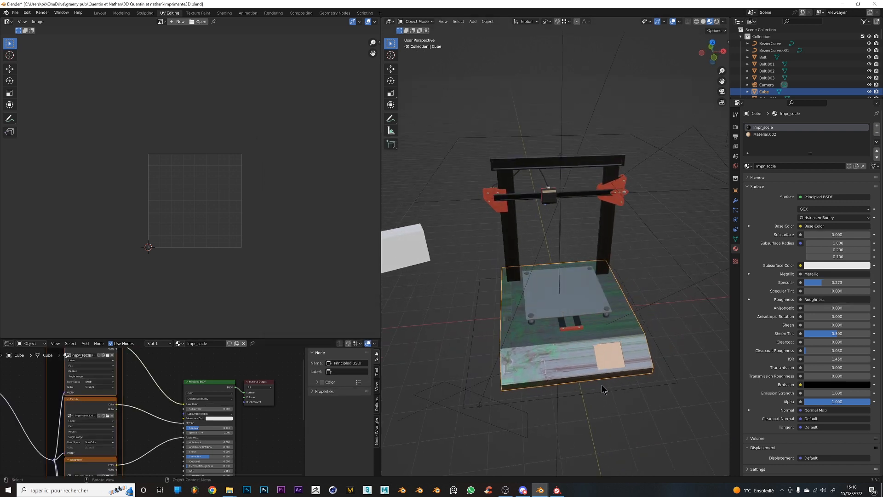
scroll(598, 414, up, 4)
shift+middle_drag(595, 422, 593, 260)
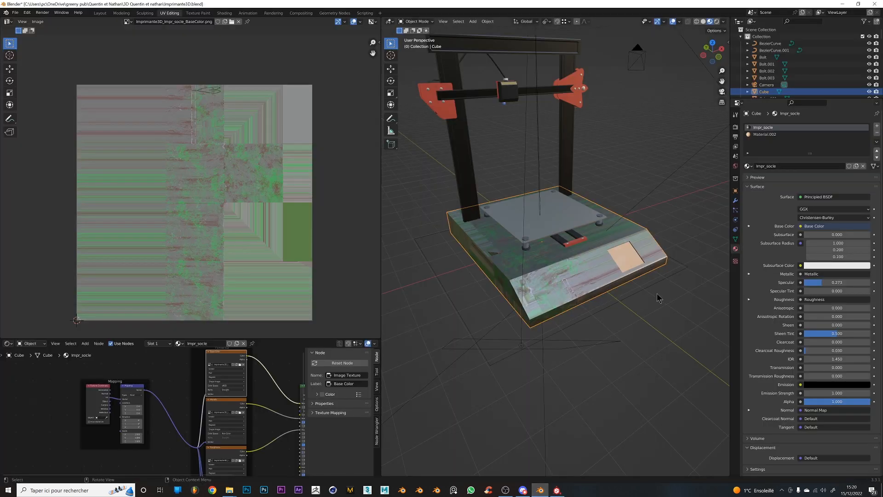
click(736, 239)
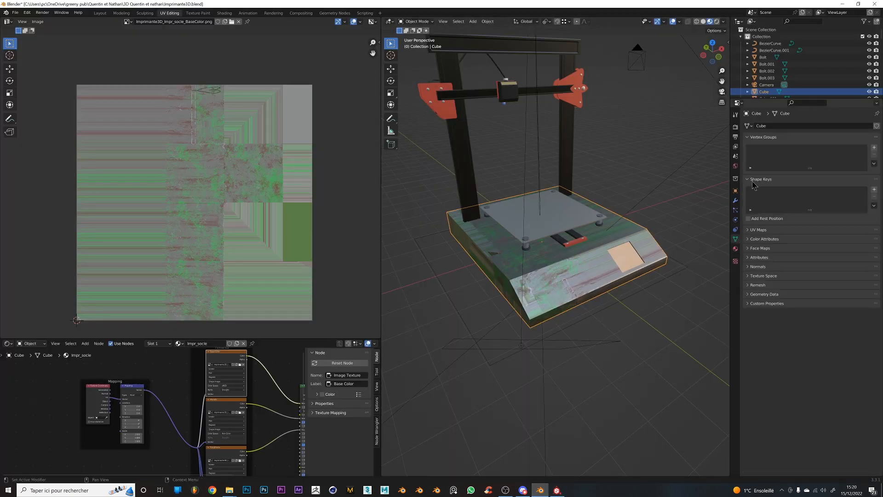
click(763, 229)
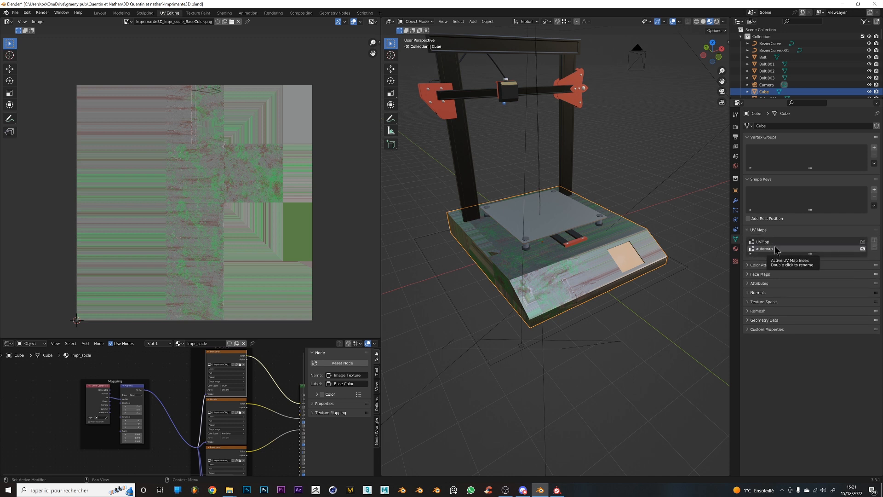
click(767, 242)
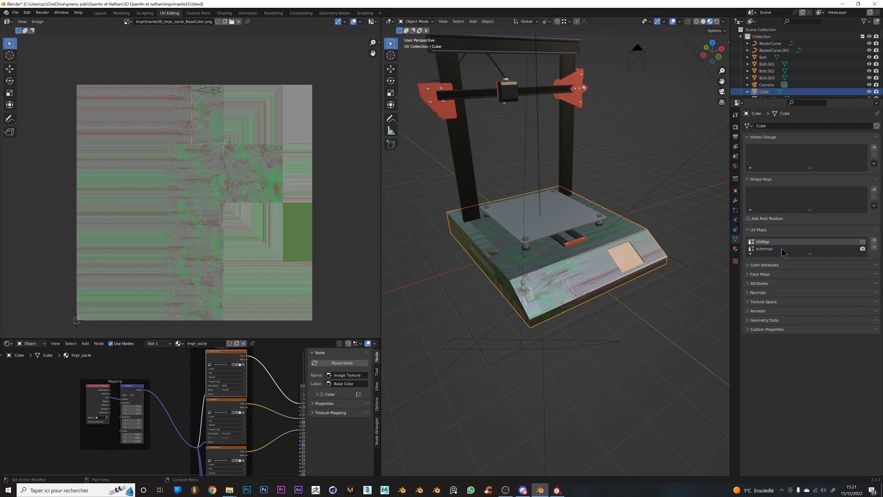
click(862, 242)
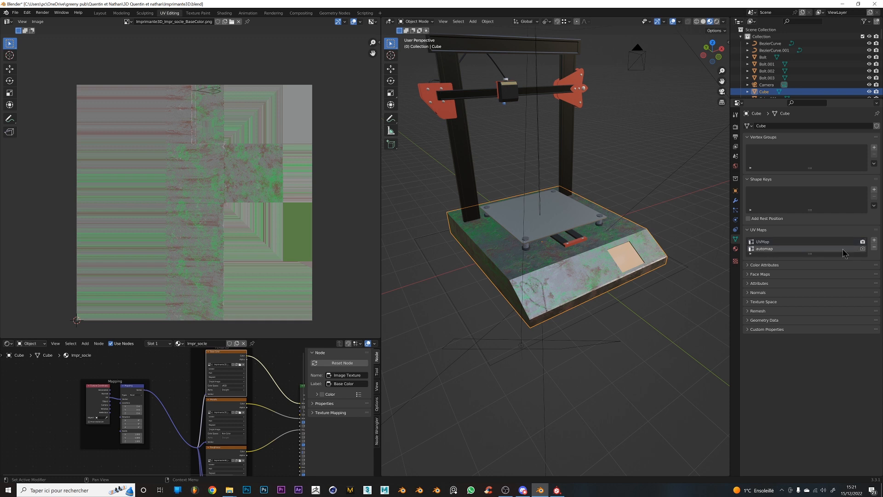
click(863, 249)
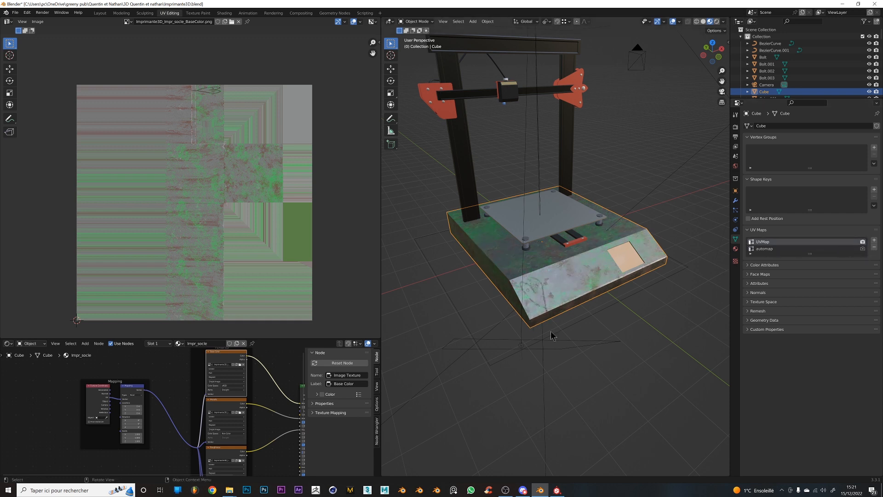
scroll(553, 336, up, 5)
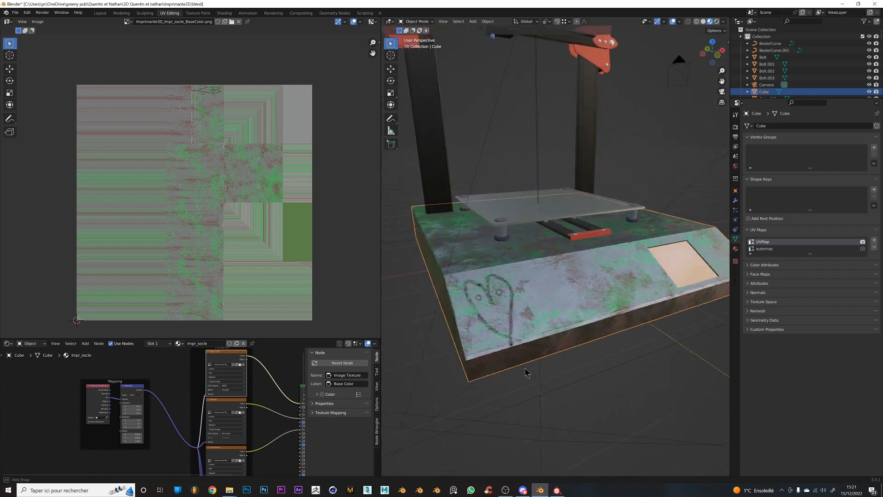